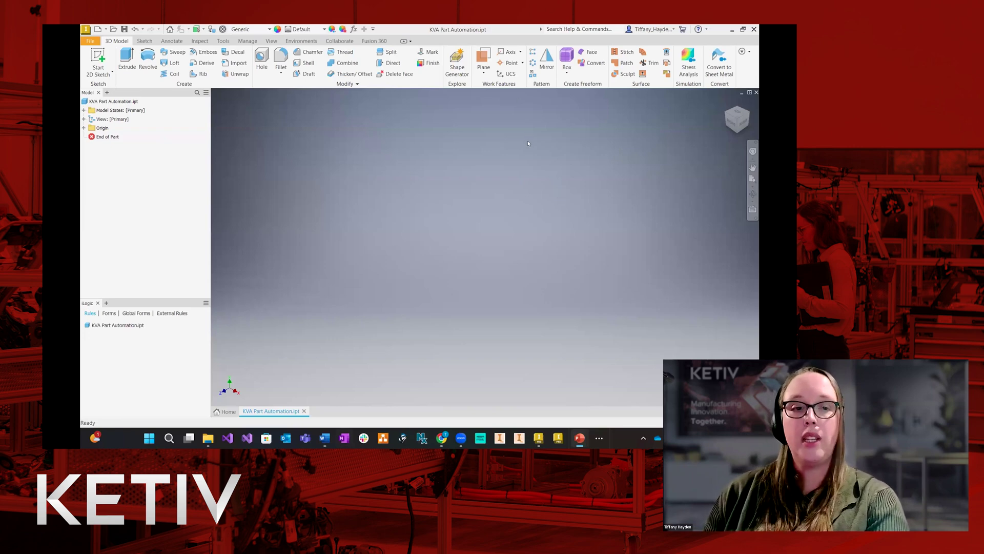
Create a work plane coincident with the origin's XY plane, at zero offset.
left_click(84, 128)
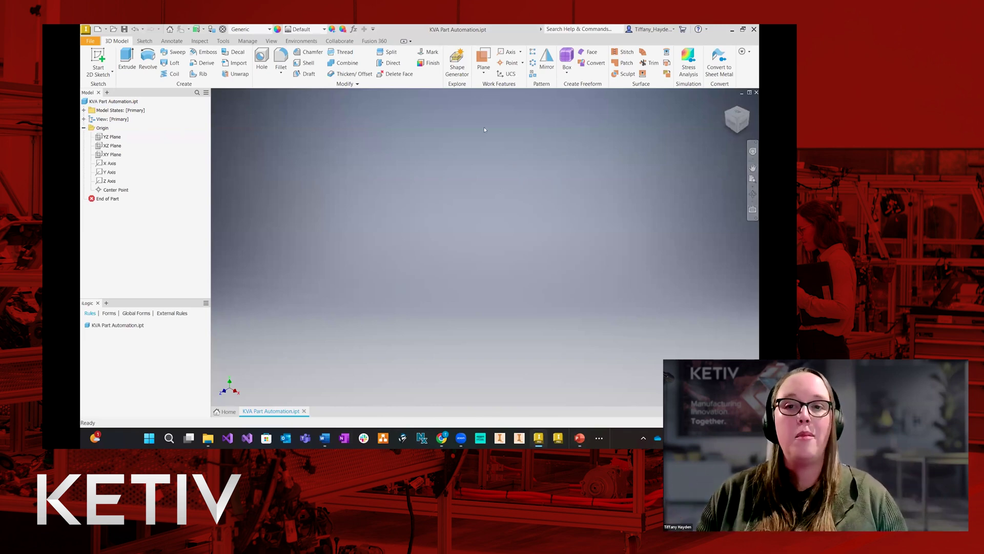
left_click(485, 60)
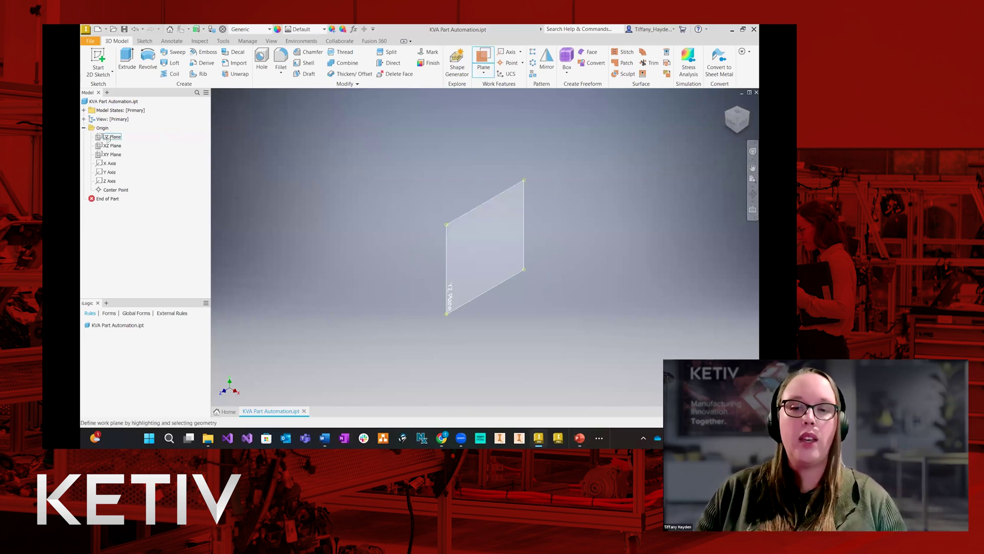
left_click(113, 154)
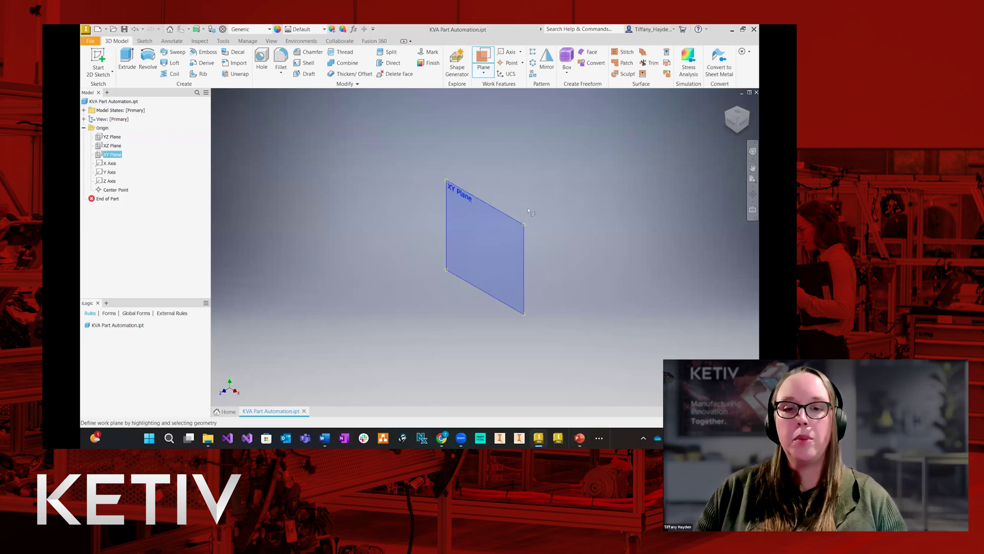
left_click(478, 214)
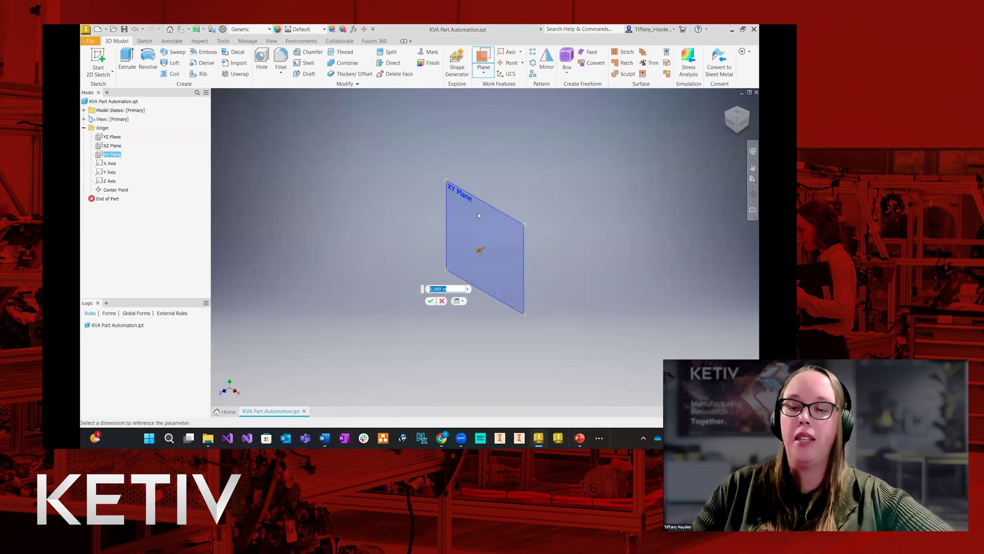
key("Return")
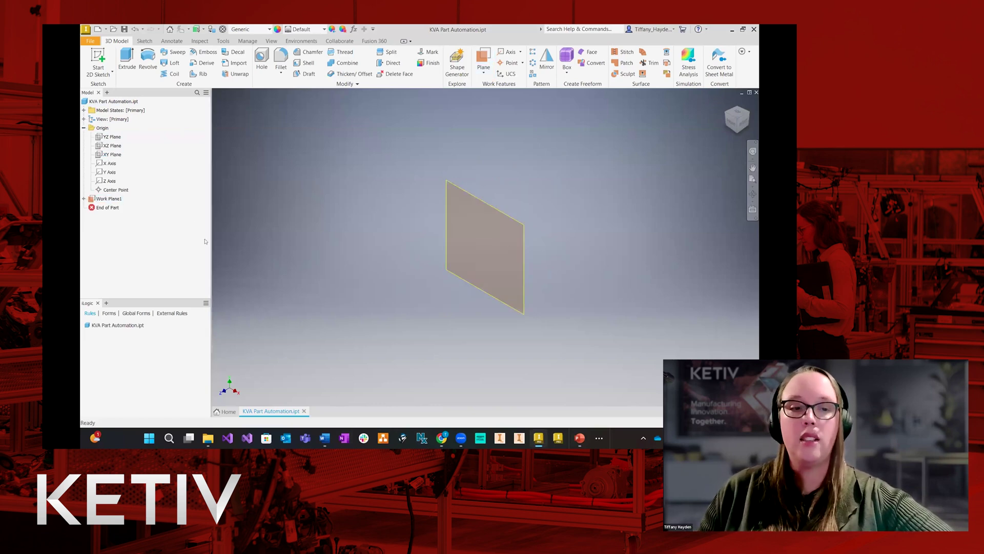
Rename the new work plane on the XY plane as PLANE IN.
left_click(114, 200)
double_click(115, 200)
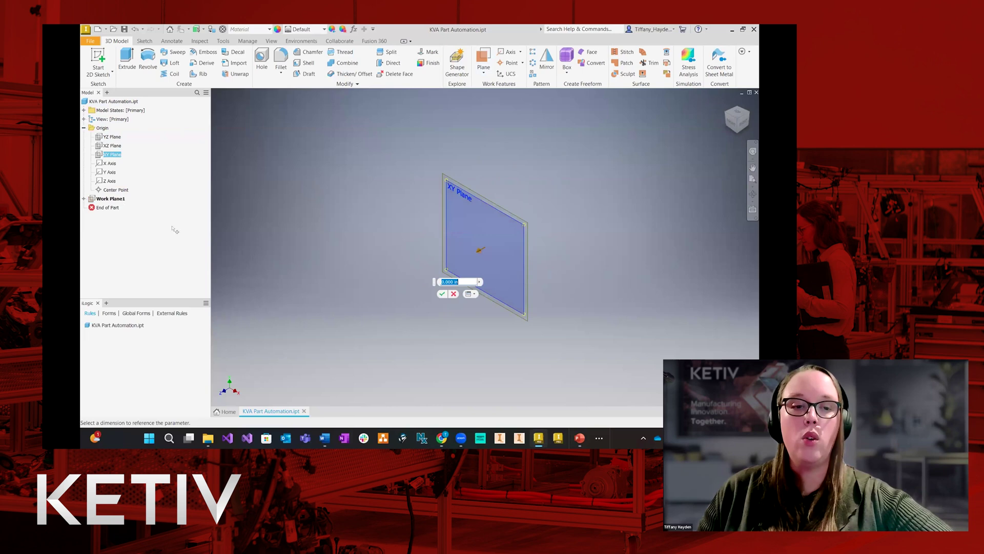
left_click(441, 293)
left_click(121, 199)
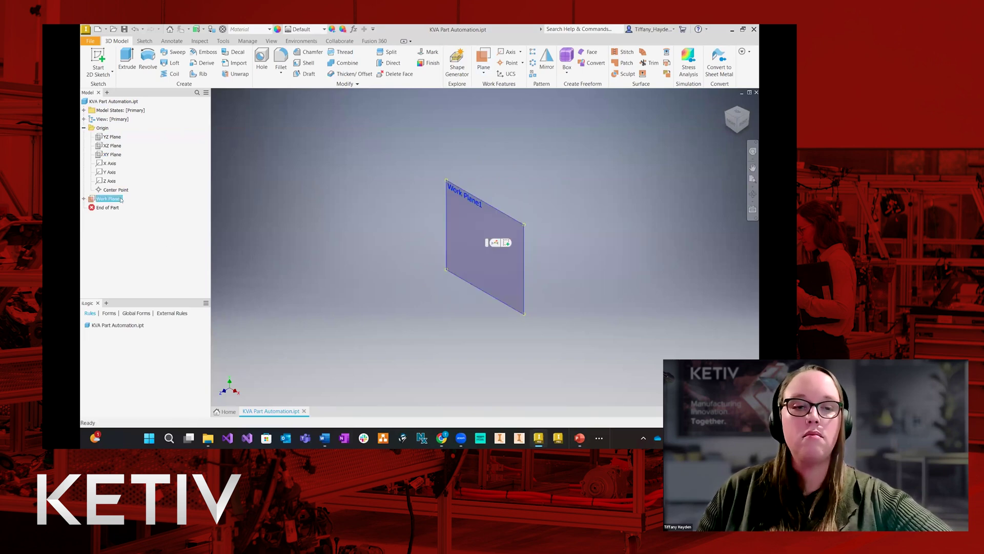
left_click(122, 201)
type("p")
key("BackSpace")
key("Caps_Lock")
type("PLANE IN")
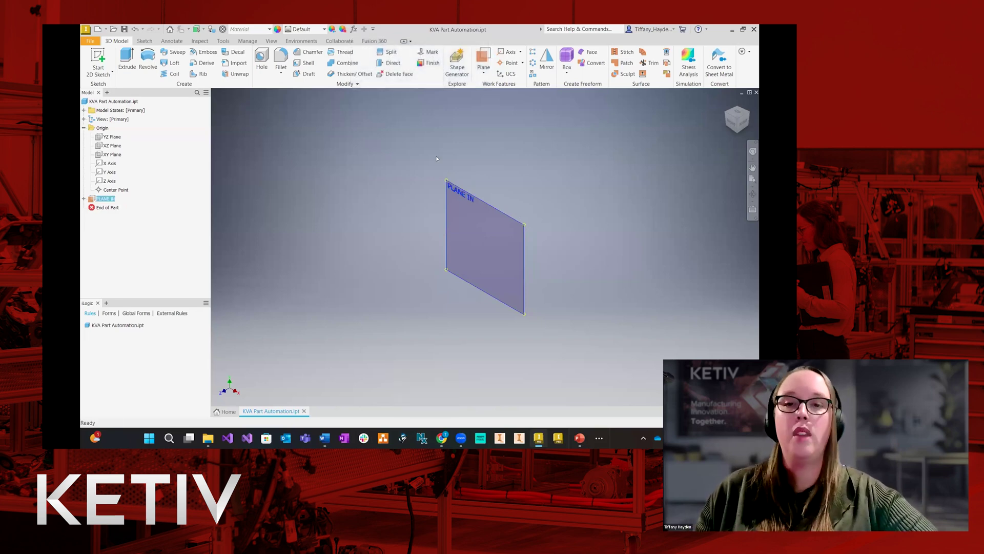
key("Return")
Create a work plane offset about 1.75 in behind the XY plane and name it PLANE OUT.
key("bracketright")
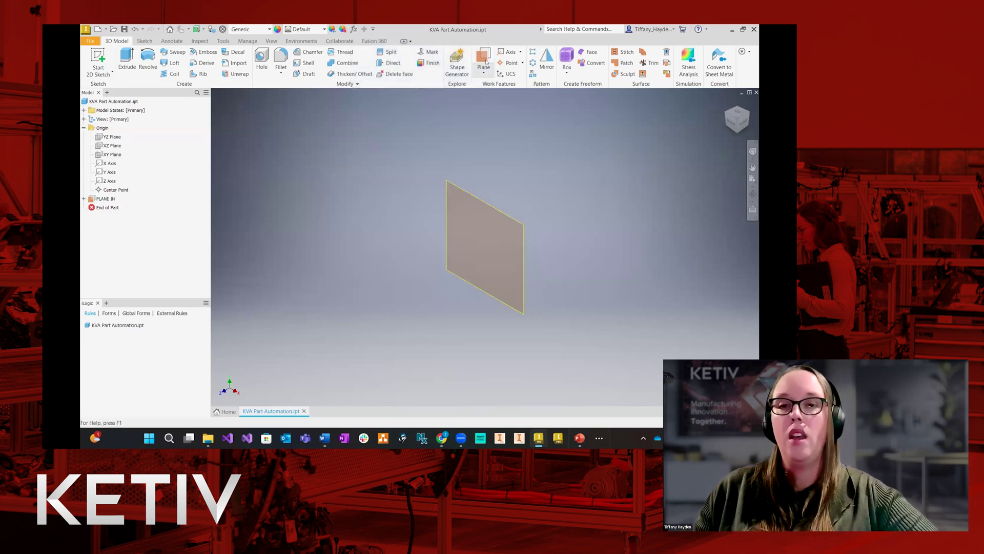
left_click(112, 155)
scroll(327, 294, "down", 3)
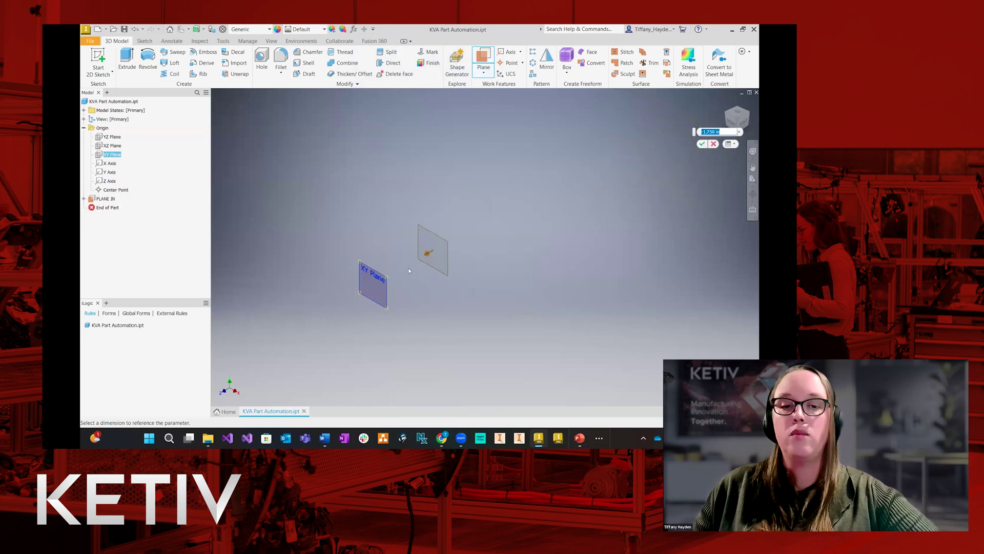
left_click(701, 144)
left_click(106, 208)
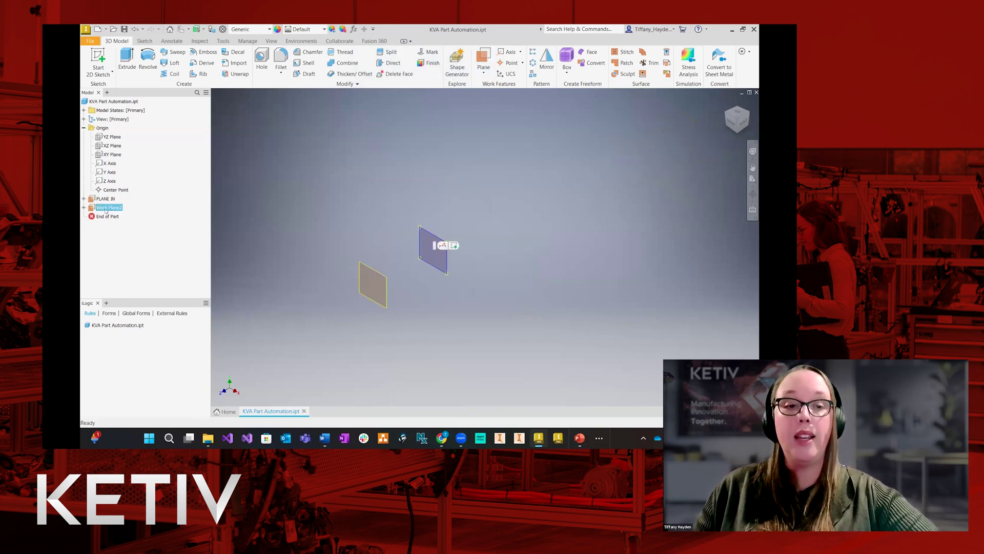
left_click(105, 208)
type("PLANE OUT")
key("Return")
left_click(159, 207)
Create a work plane offset from the YZ plane in the positive X direction and name it PLANE LH.
key("]")
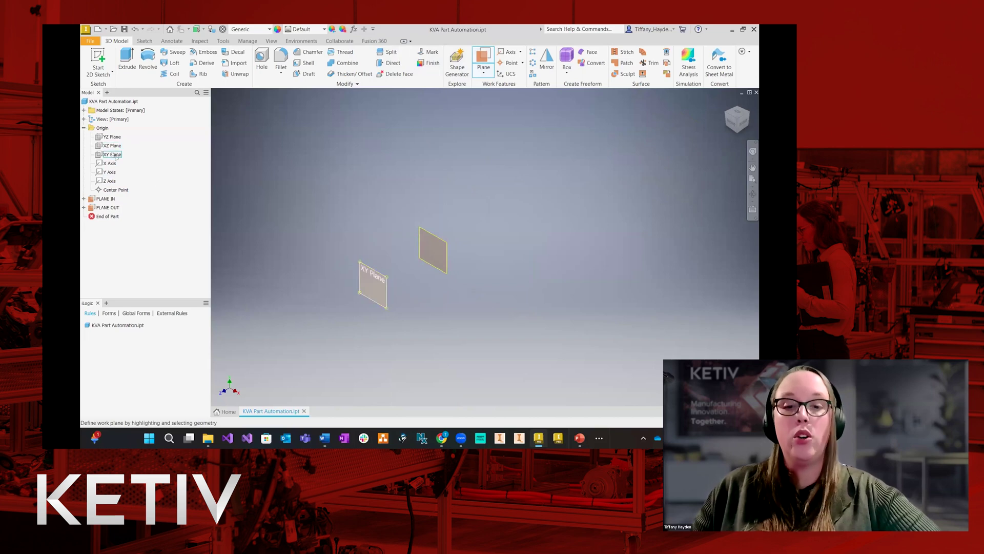
left_click(113, 138)
left_click_drag(362, 306, 449, 340)
left_click(480, 357)
left_click(105, 217)
key("F2")
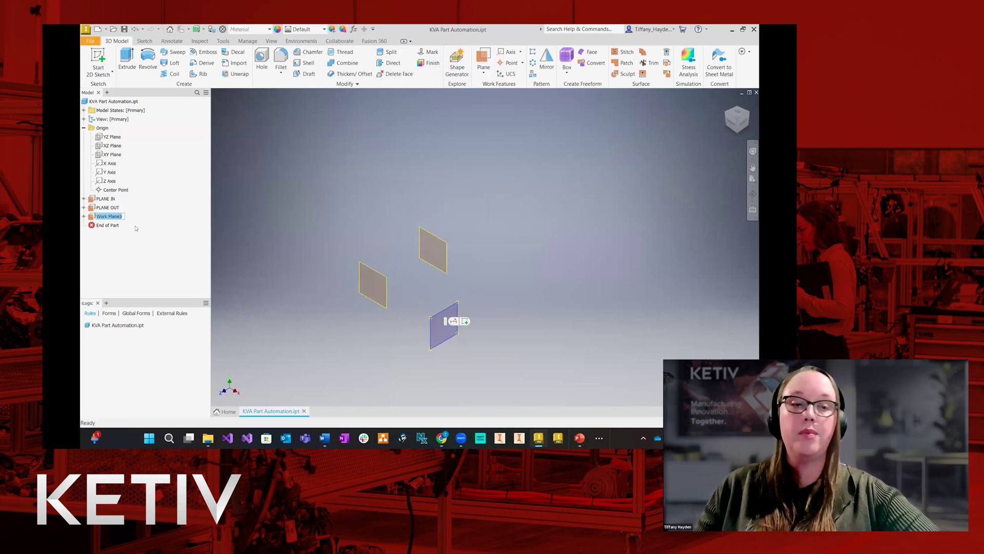
type("PLANE LH")
key("Return")
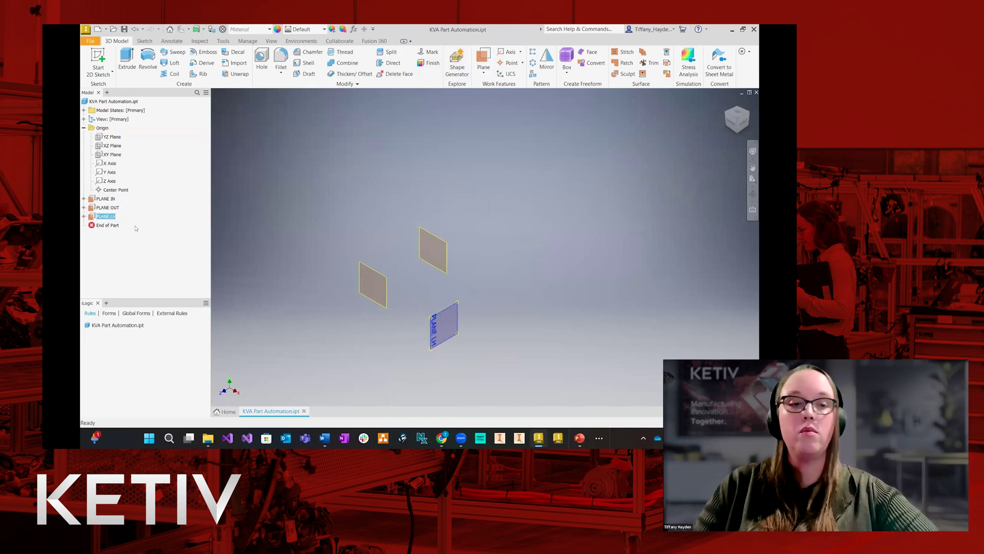
left_click(330, 92)
Create another work plane offset -2.3125 in from the YZ plane, on the opposite side from PLANE LH.
left_click(483, 59)
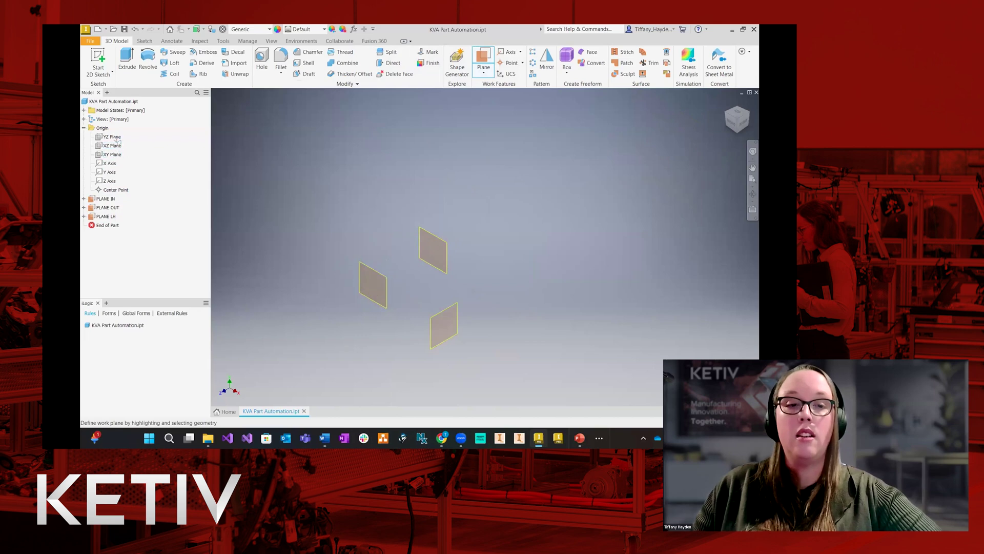
left_click(113, 137)
left_click_drag(362, 307, 295, 259)
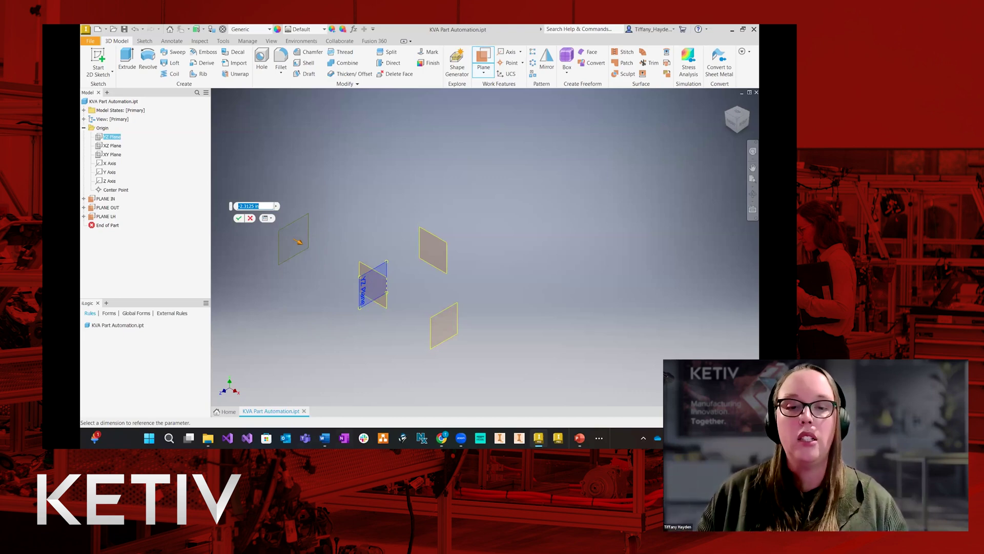
left_click(239, 218)
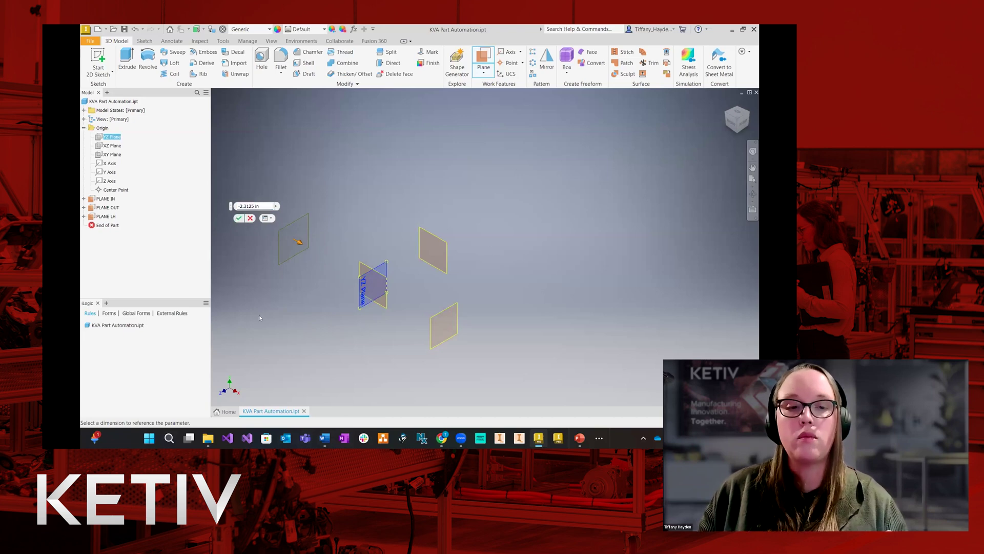
Rename PLANE LH as PLANE RH and name the work plane on the negative X side PLANE LH.
left_click(104, 216)
left_click(113, 217)
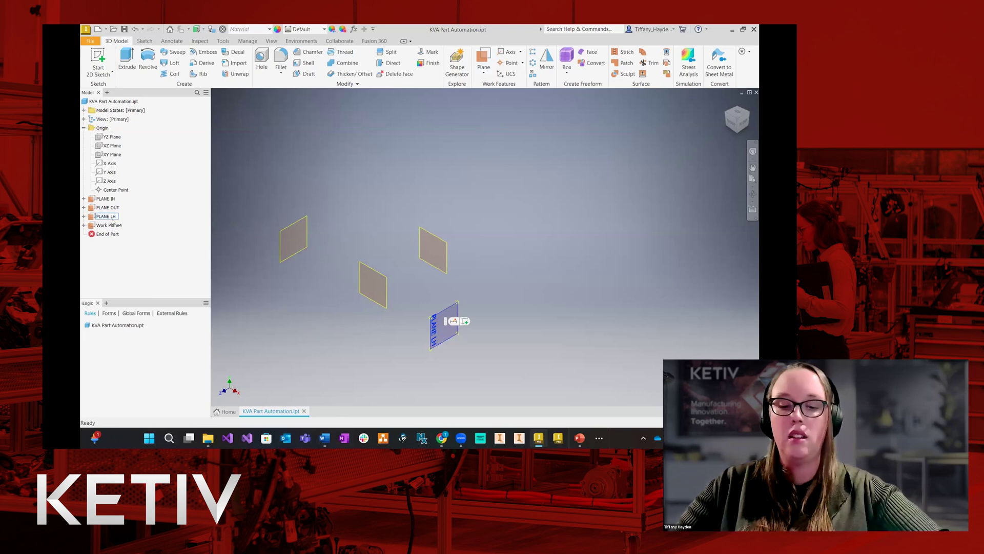
type("R")
key("Return")
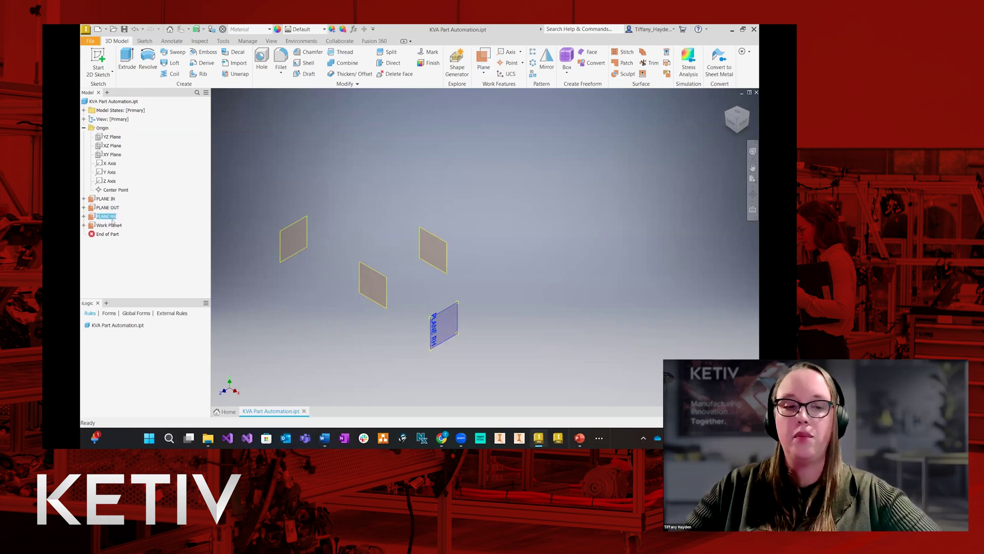
left_click(116, 225)
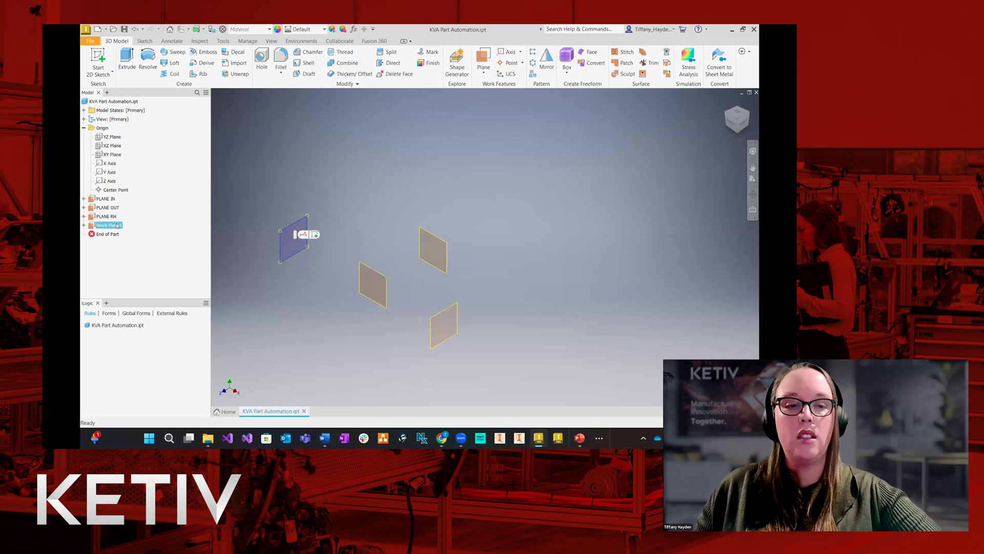
type("PLANE LH")
key("Return")
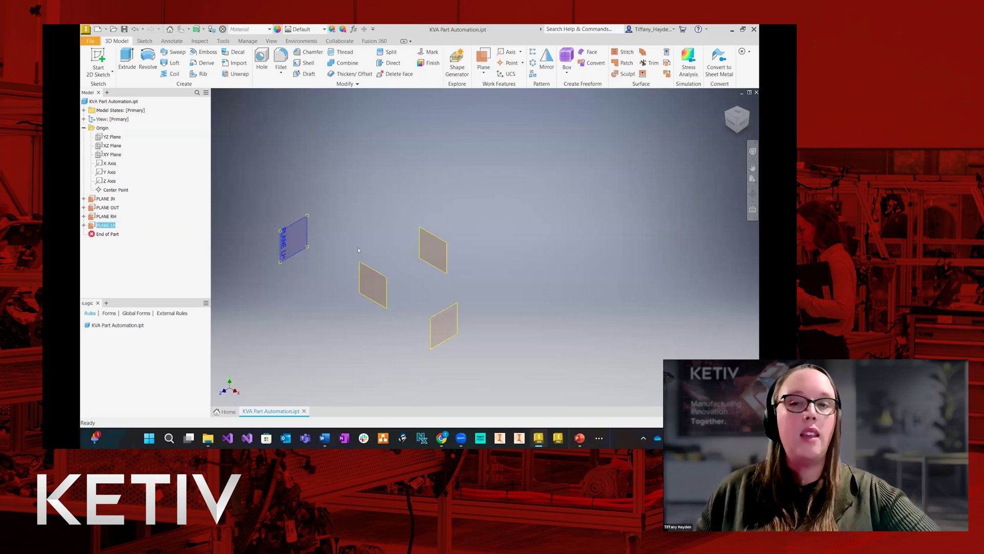
left_click(399, 176)
Create a work plane coincident with the YZ plane, at an offset of 0.
left_click(484, 59)
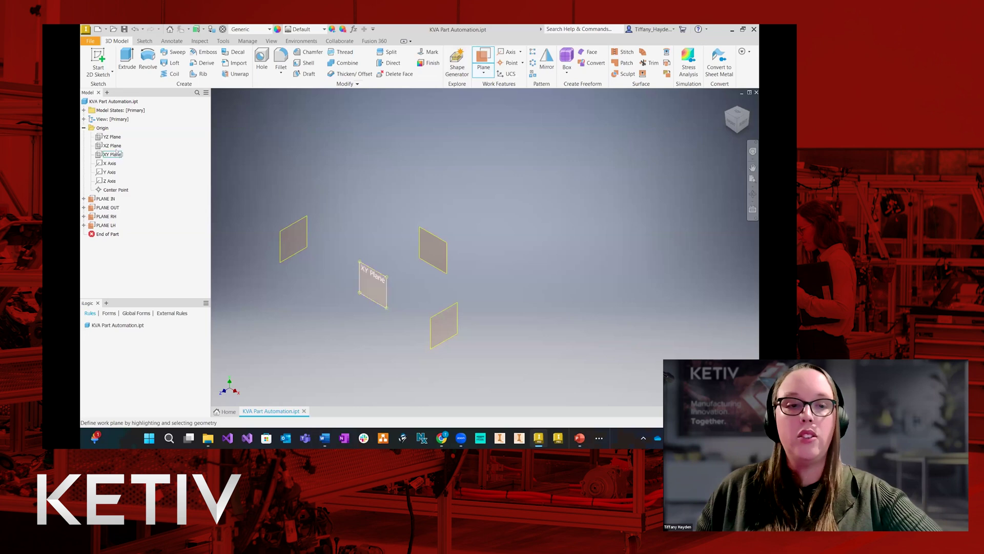
left_click(112, 136)
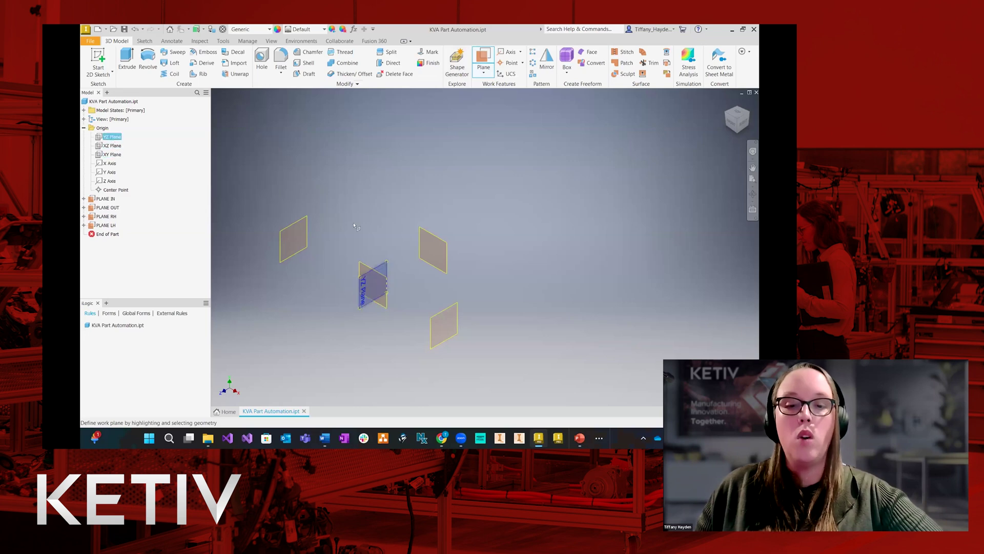
left_click(358, 305)
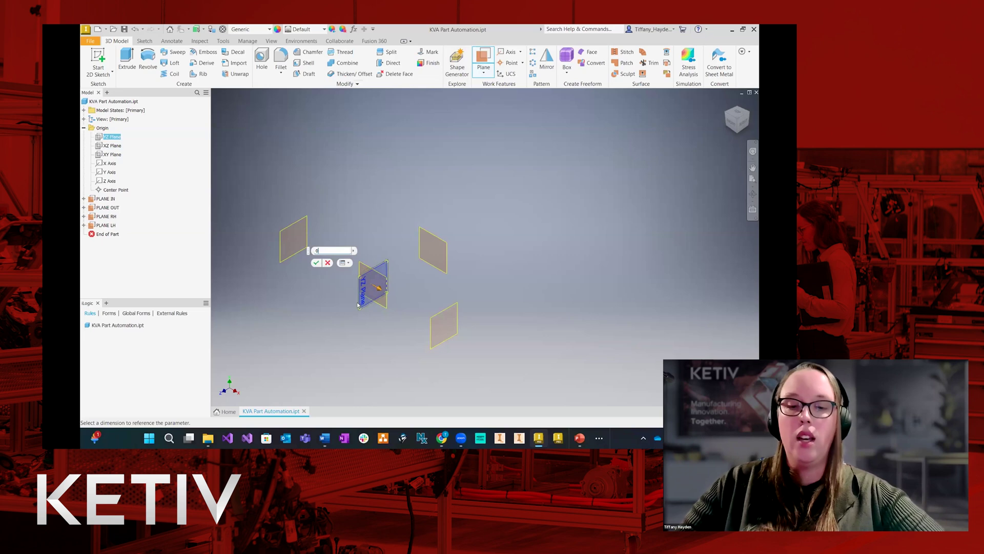
key("Return")
left_click(106, 234)
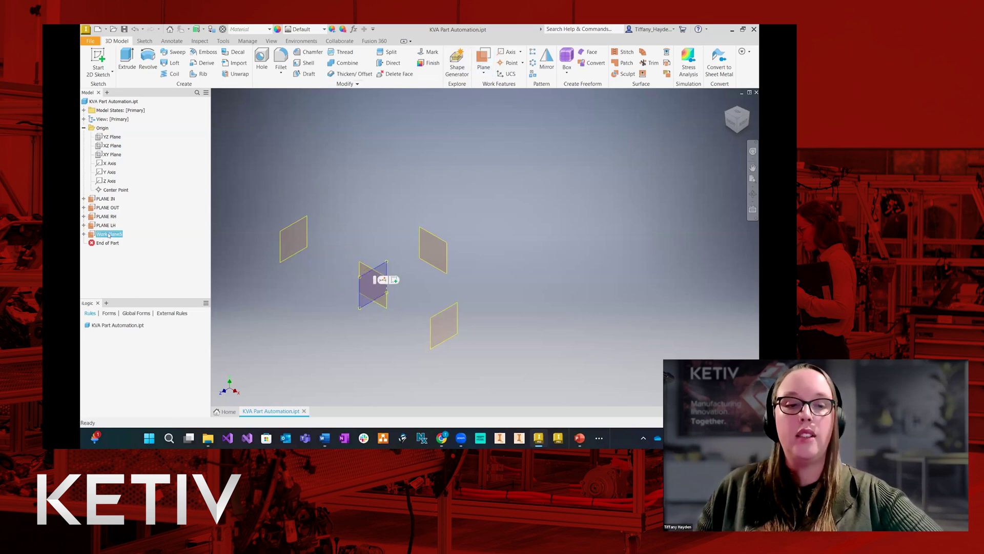
key("Escape")
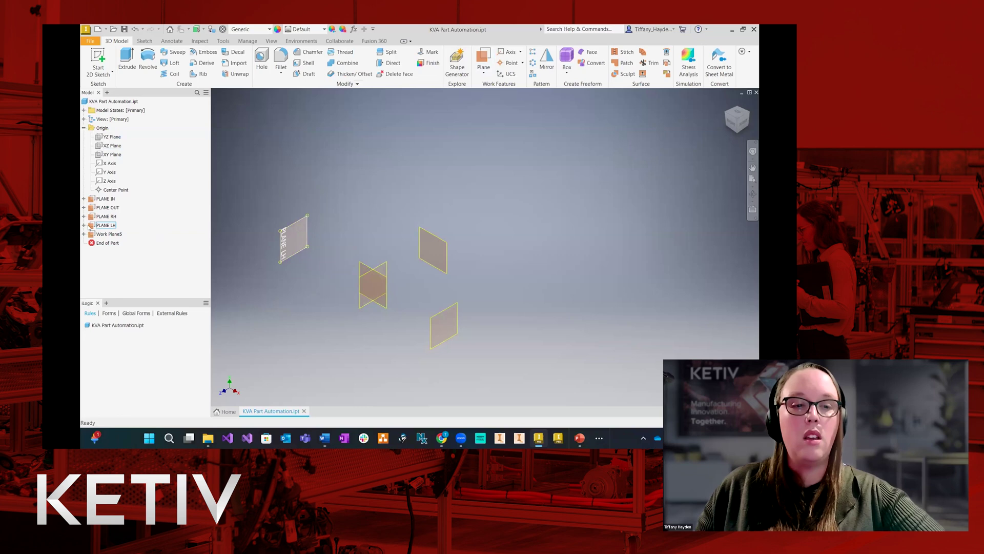
Move the zero-offset YZ work plane above PLANE RH in the model tree and rename it PLANE CTR.
left_click_drag(105, 233, 105, 216)
left_click(105, 216)
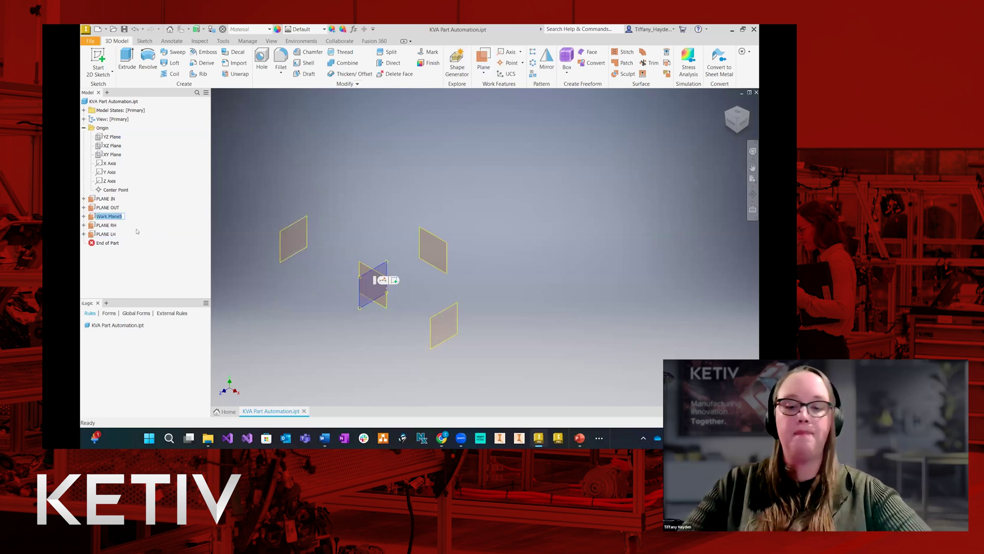
type("PLANE CTR")
key("Return")
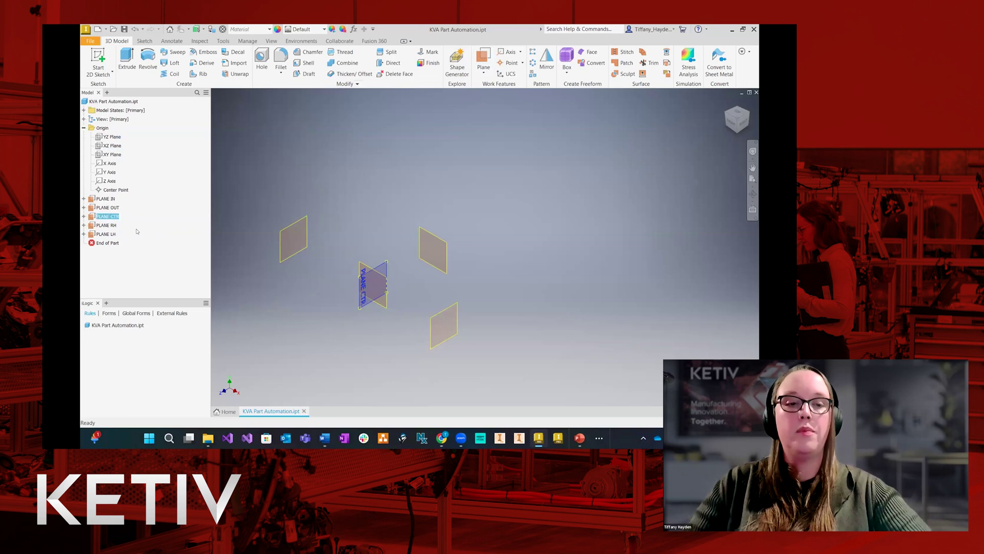
left_click(263, 311)
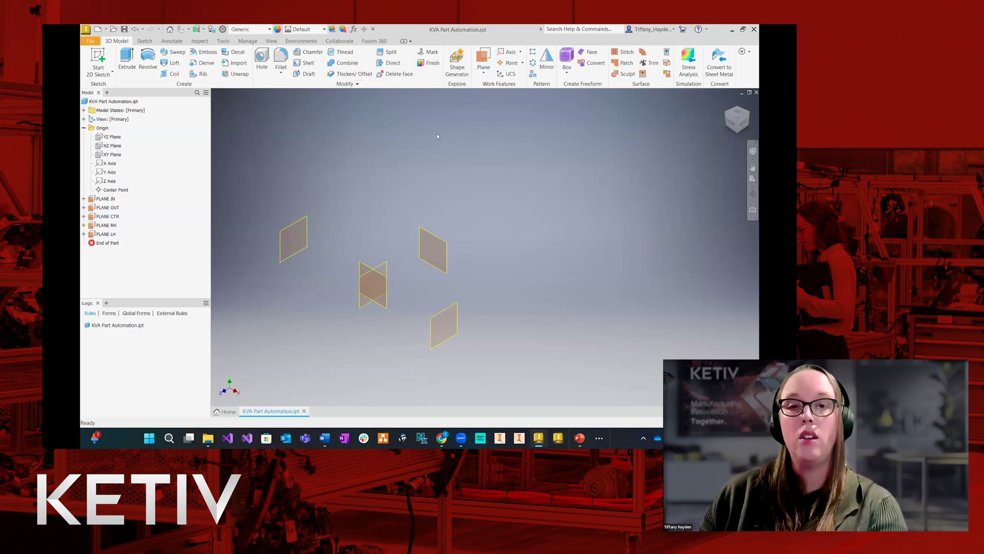
Create a work plane coincident with the XZ plane and name it PLANE TOP.
left_click(478, 60)
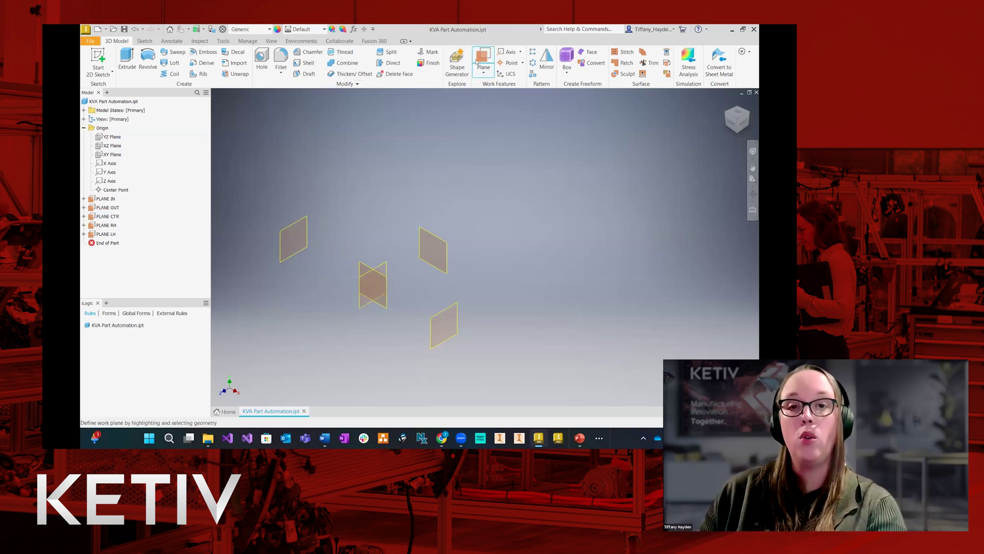
left_click(113, 145)
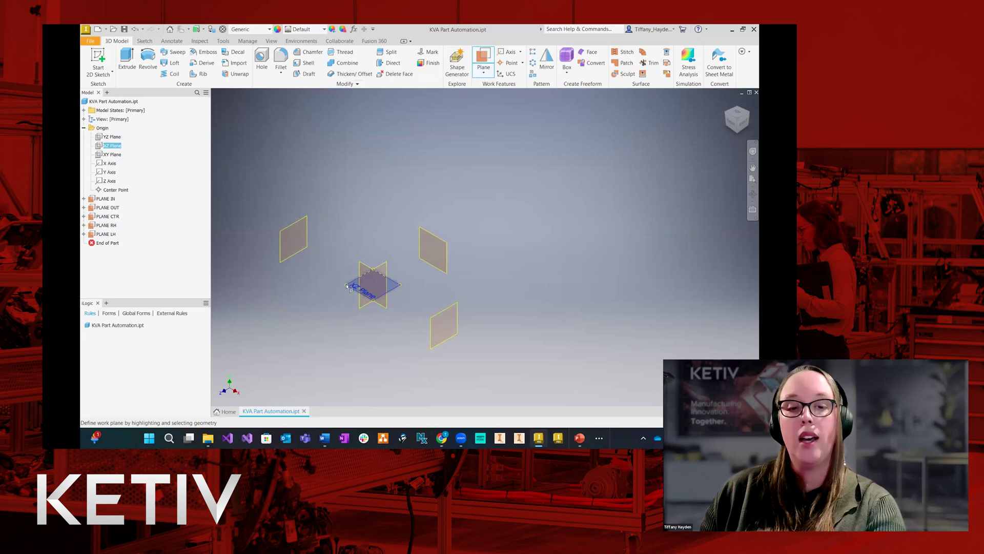
left_click(349, 290)
key("Return")
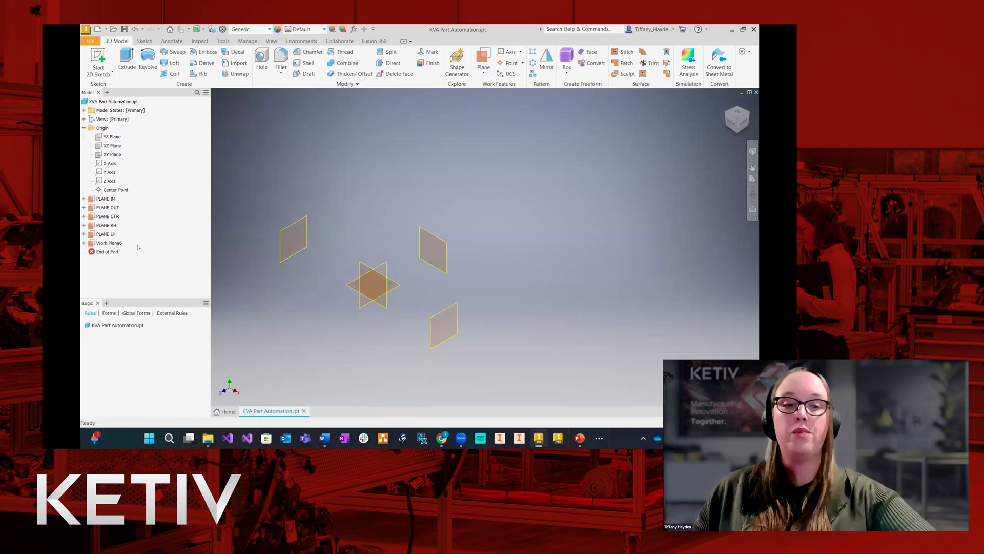
left_click(120, 243)
left_click(128, 246)
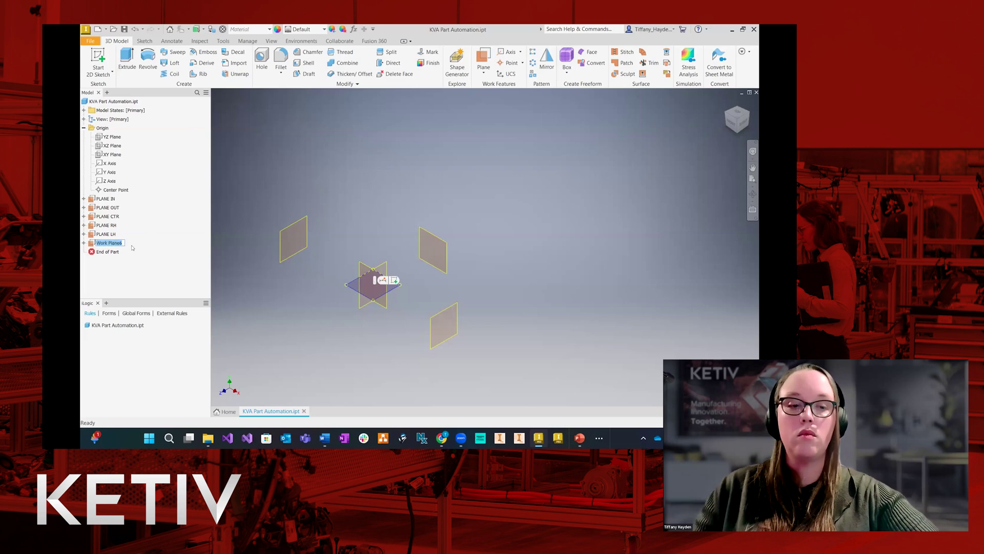
type("PLANE TOP")
key("Return")
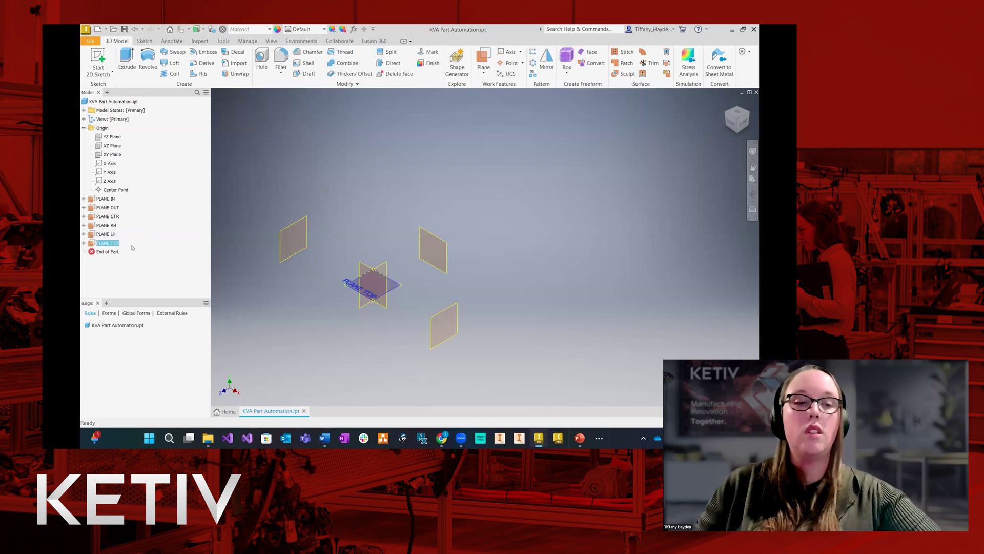
key("Escape")
Try to create a work plane offset a short distance below PLANE TOP and check which planes it references in the model tree.
key("]")
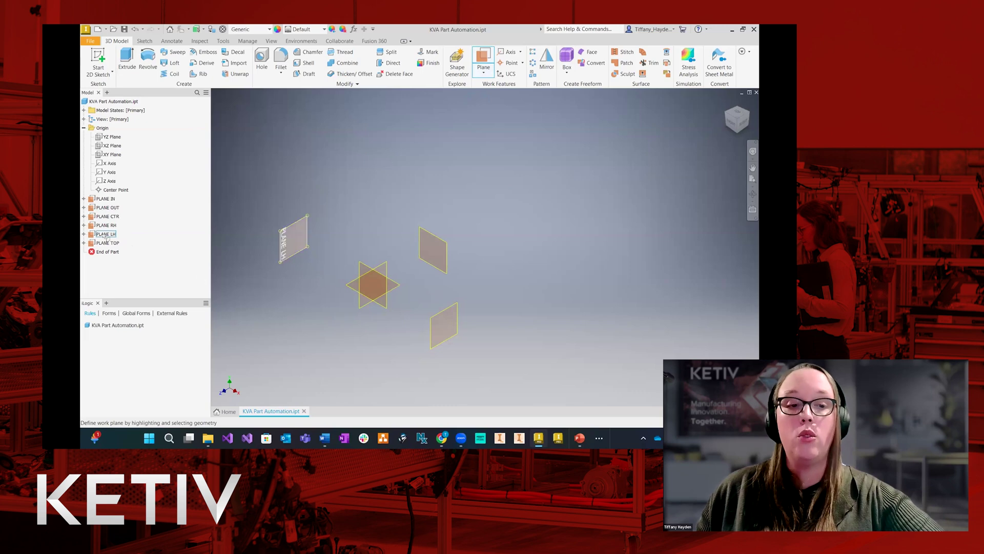
left_click_drag(353, 285, 353, 322)
left_click(381, 364)
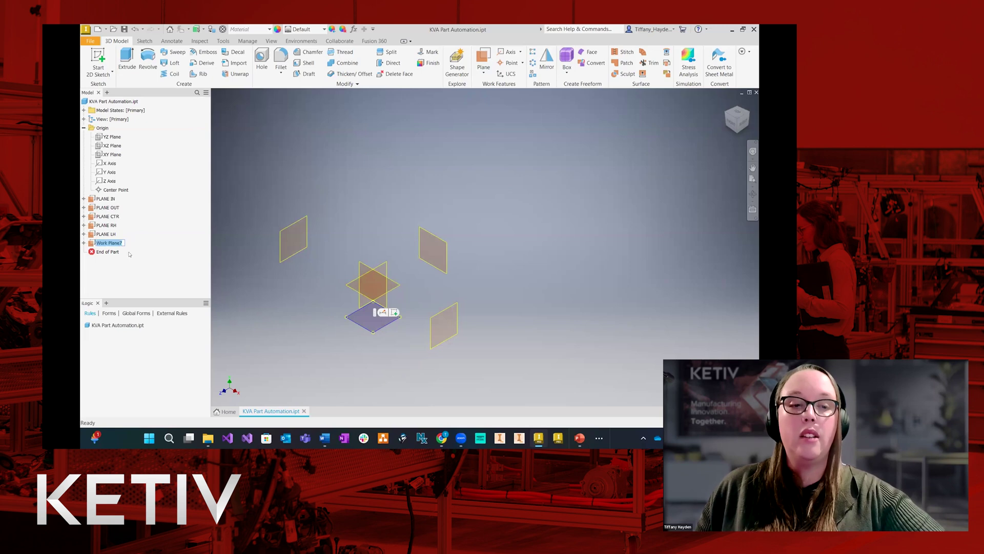
left_click(164, 282)
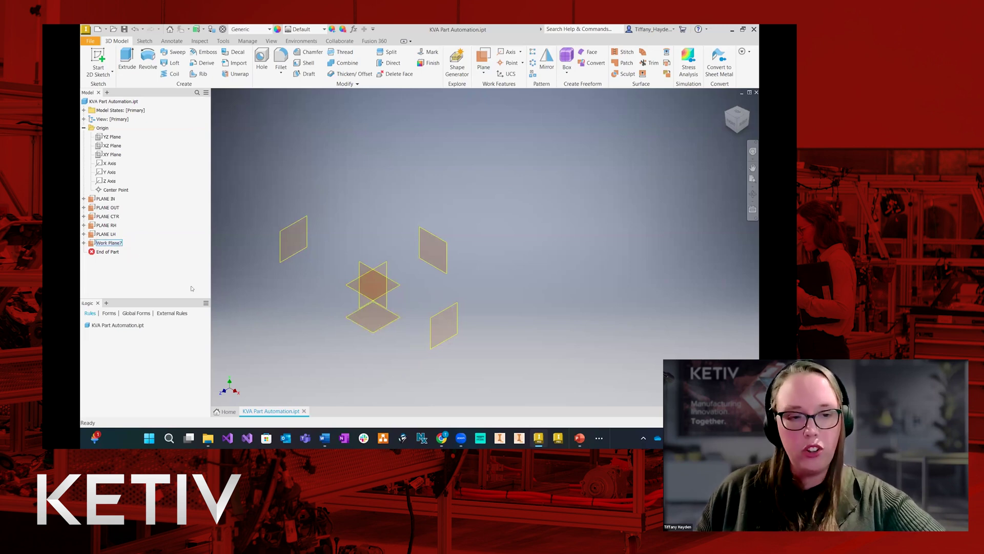
left_click(107, 251)
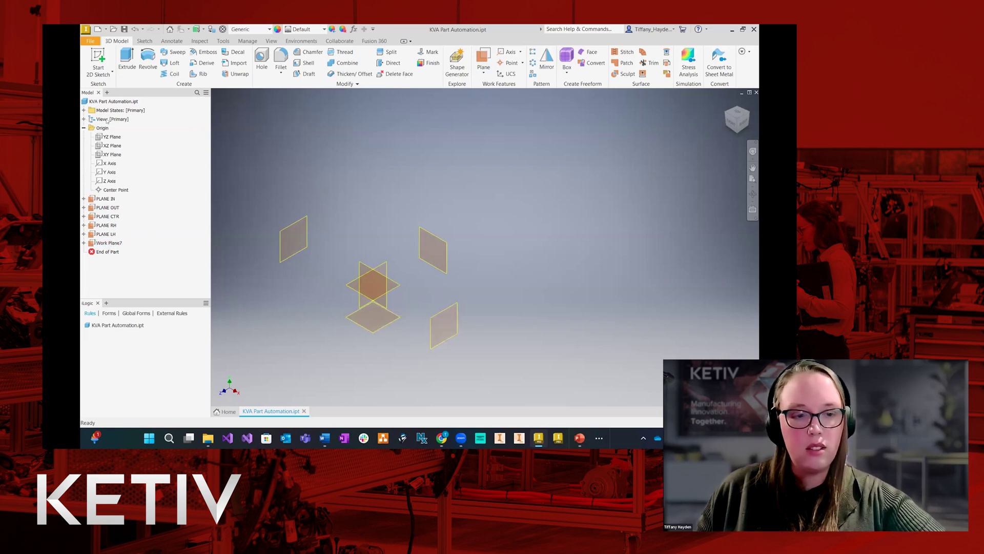
left_click(84, 243)
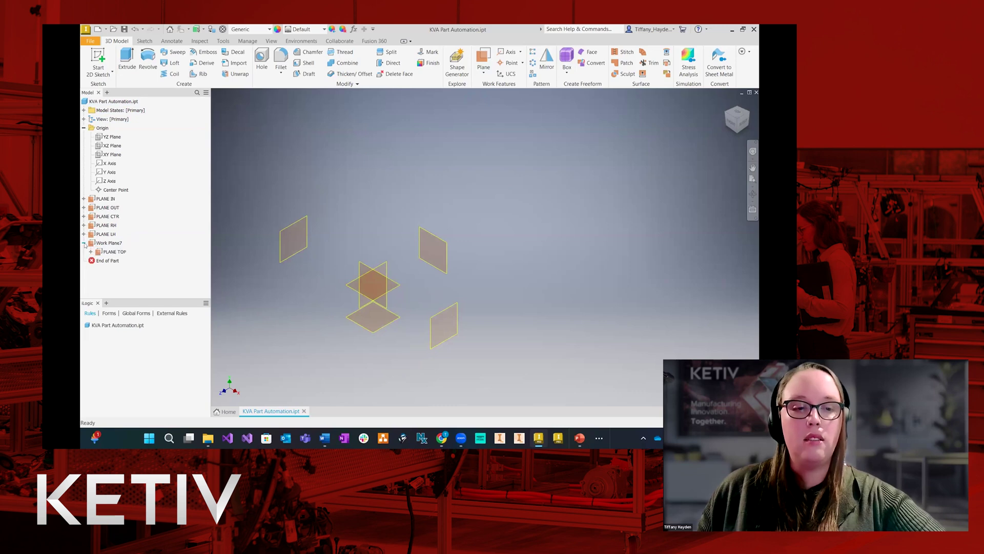
left_click(91, 251)
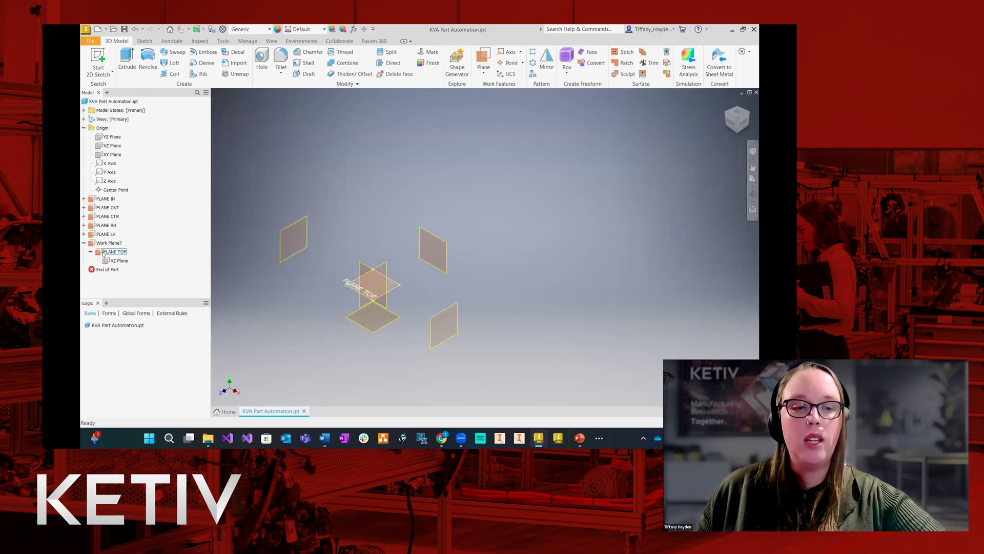
Undo the work plane built from PLANE TOP, keeping the zero-offset work plane on the XZ plane.
left_click(136, 31)
left_click(136, 30)
left_click(136, 30)
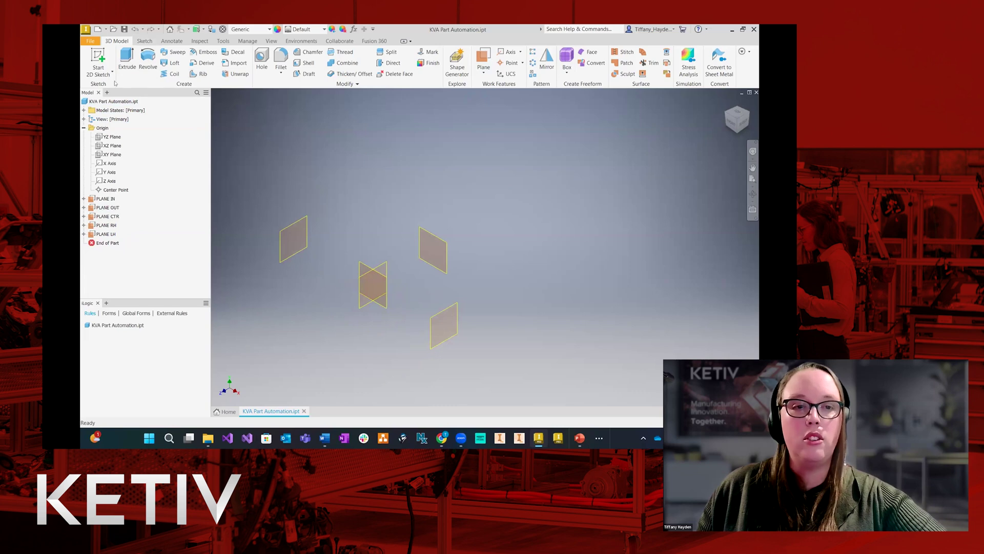
left_click(153, 30)
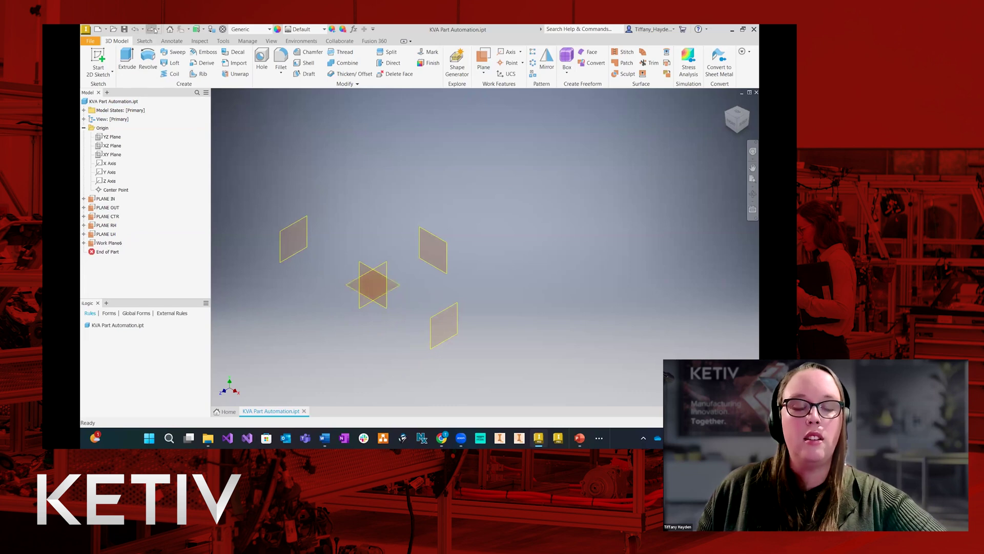
Rename the zero-offset XZ work plane as PLANE TOP.
left_click(111, 243)
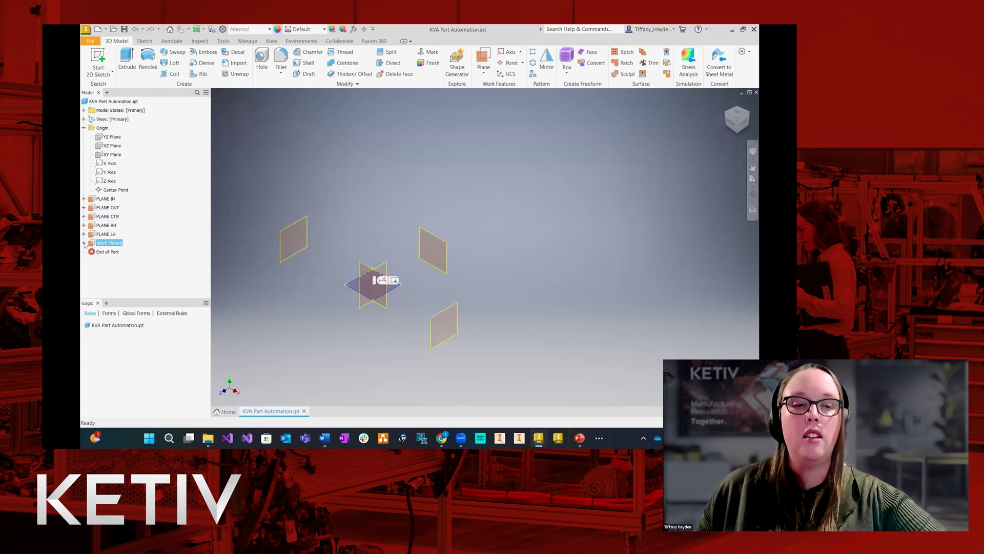
left_click(105, 243)
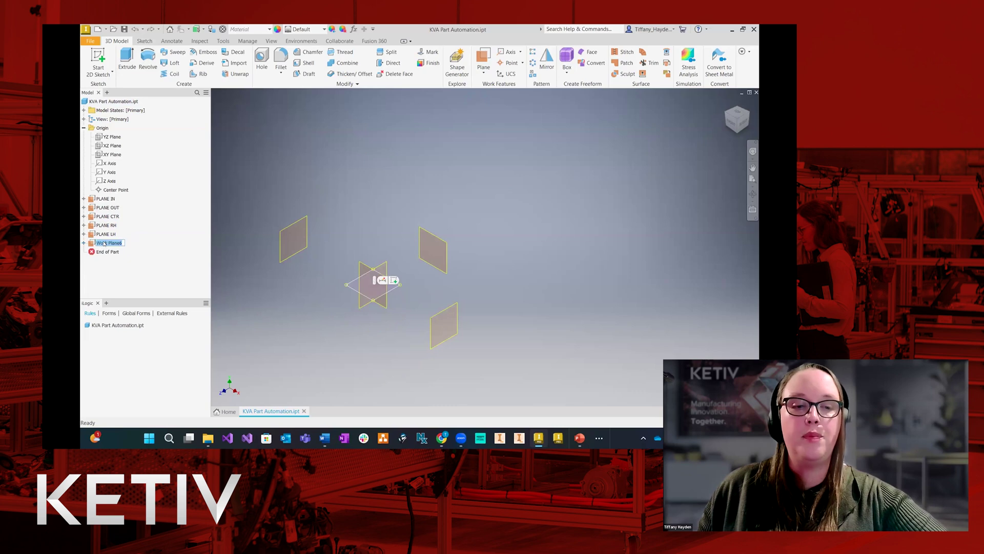
type("PLANE TOP")
key("Return")
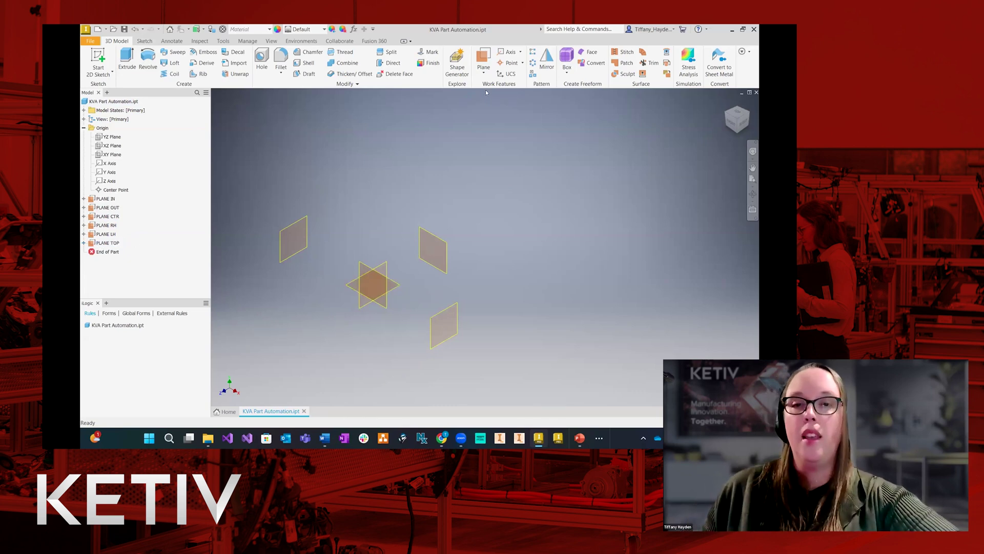
Create a work plane offset about 1.25 in below the origin XZ plane.
left_click(483, 61)
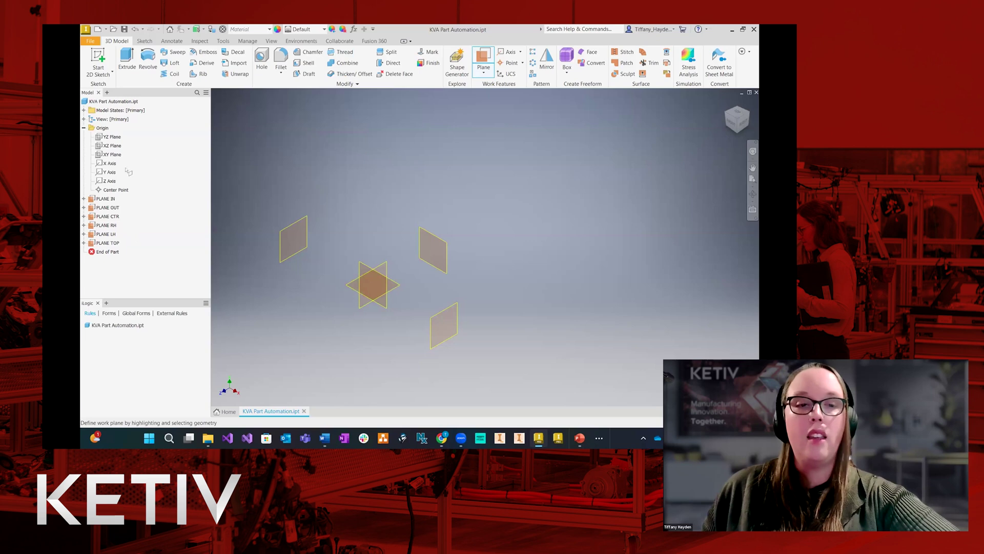
left_click(112, 145)
left_click_drag(355, 287, 353, 338)
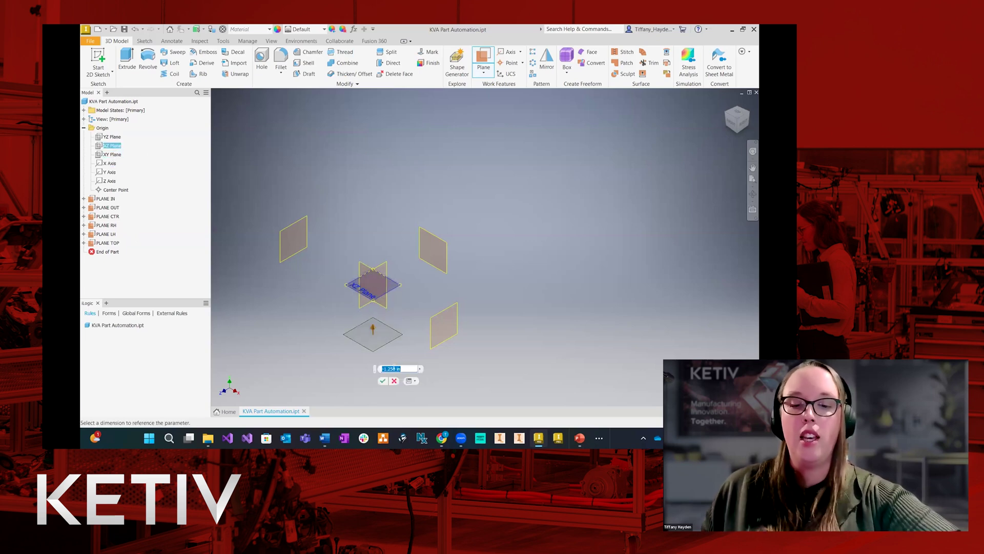
left_click(383, 380)
Rename the work plane below the XZ plane as PLANE BOT and clear the selection.
left_click(117, 253)
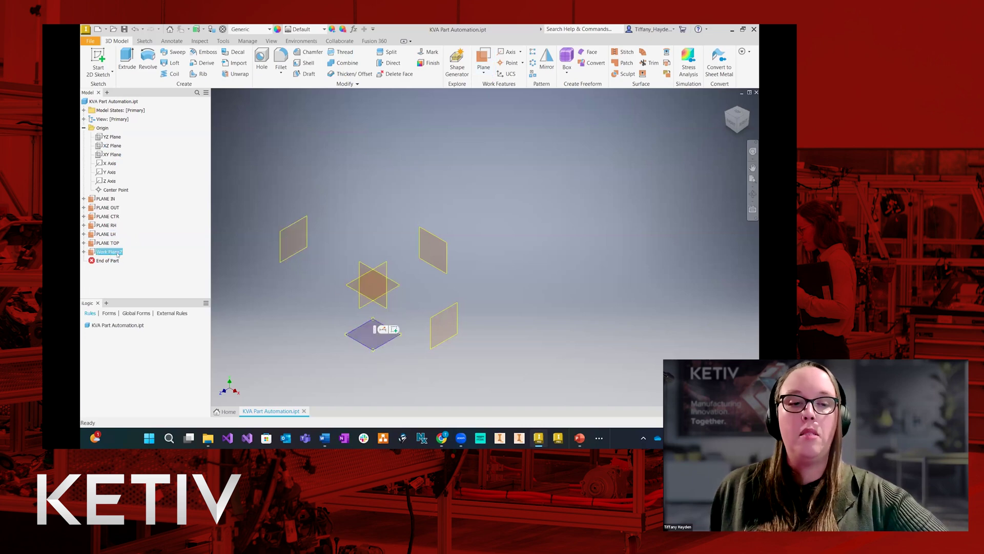
left_click(115, 252)
type("PLANE BOT")
key("Return")
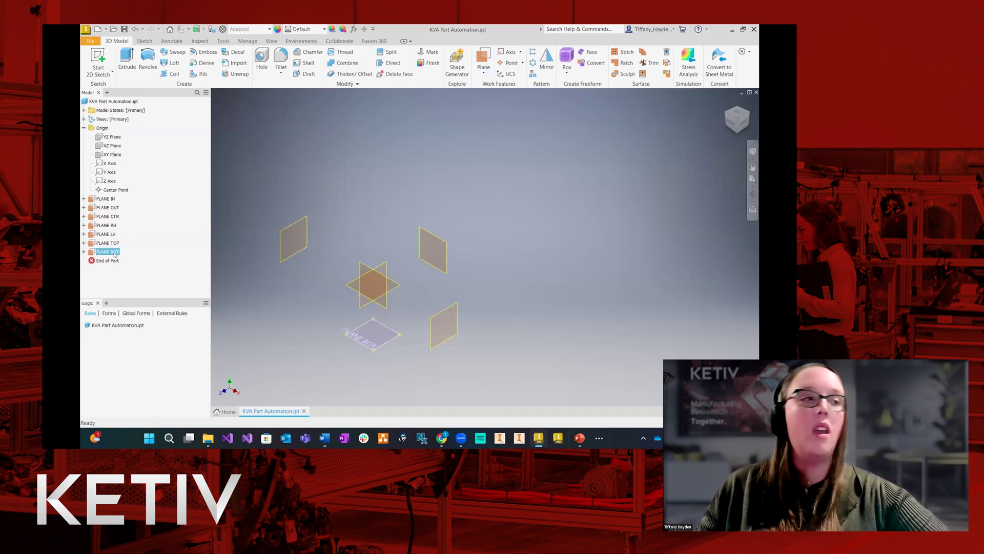
left_click(393, 174)
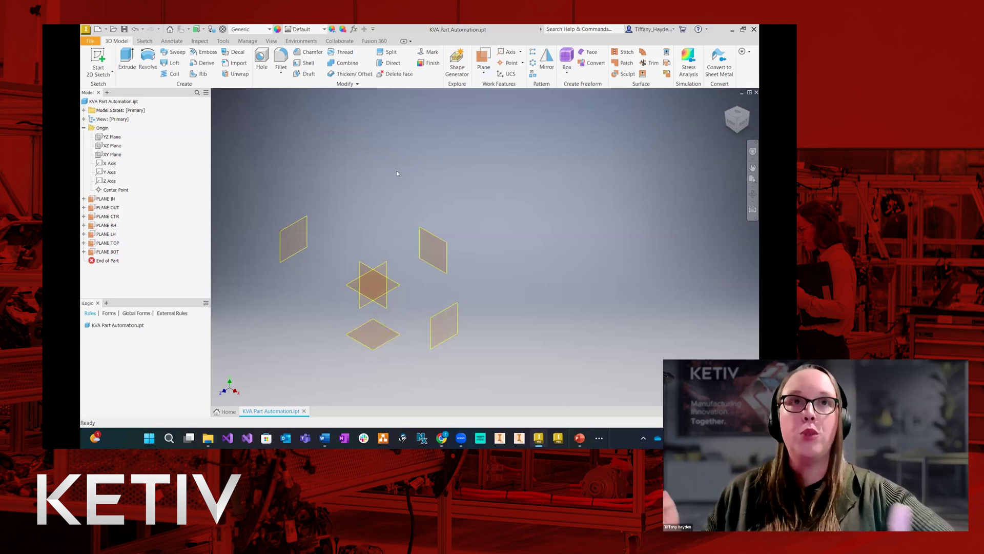
Create a work plane offset about 3.4 in from the origin YZ plane on the positive X side, beyond PLANE RH.
left_click(483, 59)
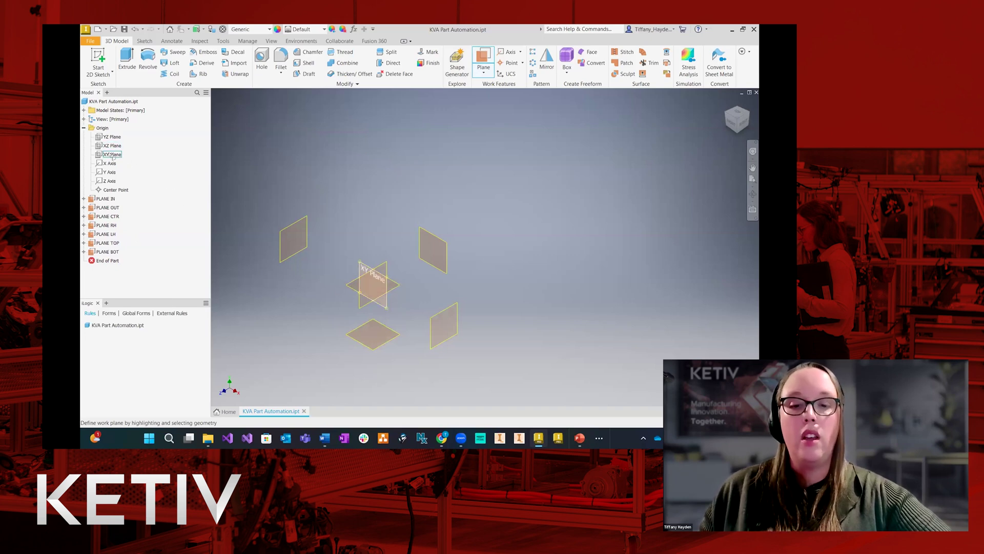
left_click(112, 136)
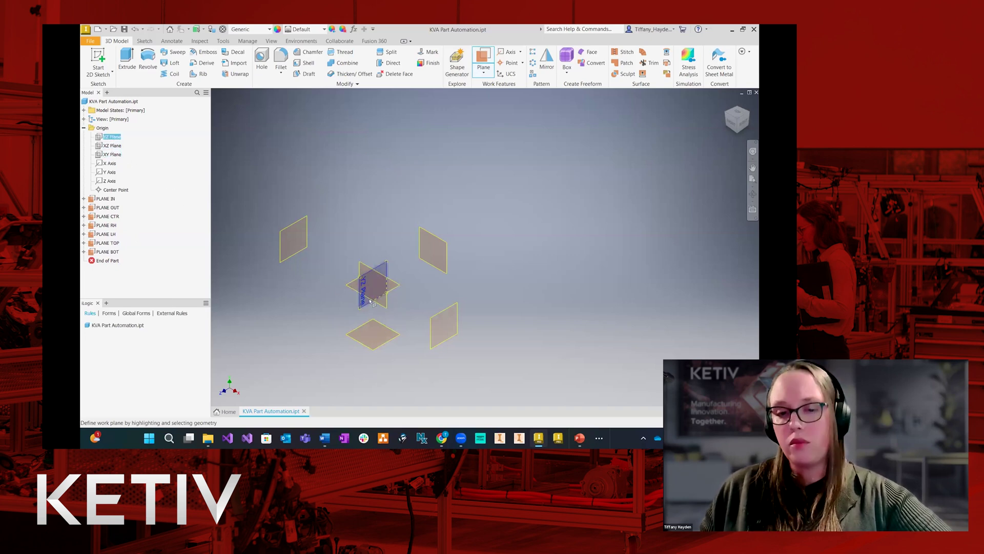
left_click_drag(363, 302, 518, 382)
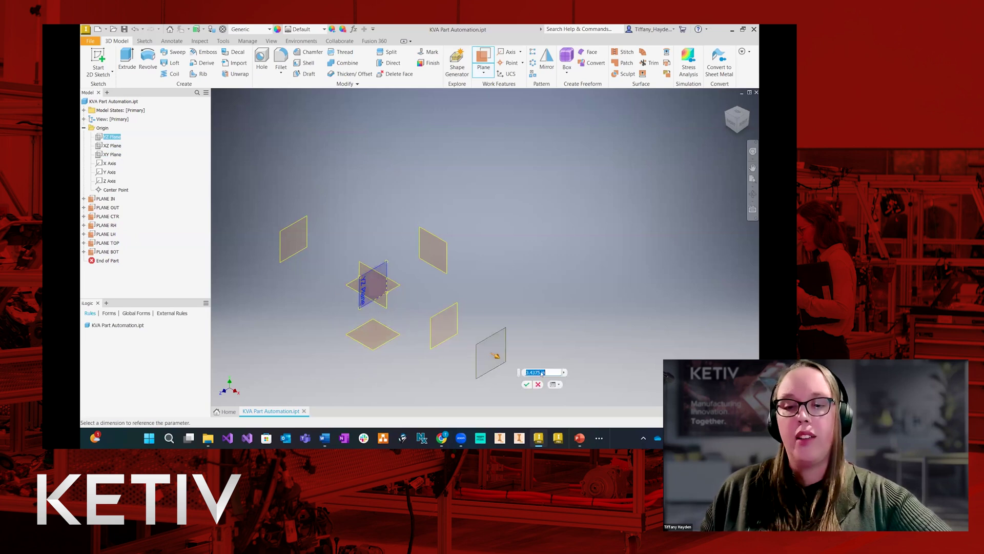
left_click(526, 385)
Rename the outermost work plane on the positive X side as PLANE HANDLE RH.
left_click(110, 260)
left_click(118, 261)
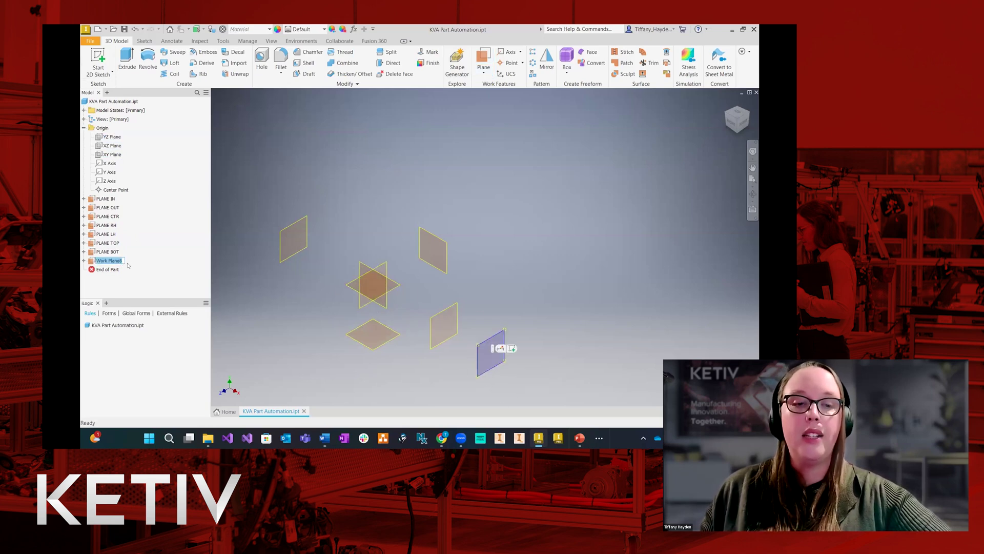
type("PLANE HA")
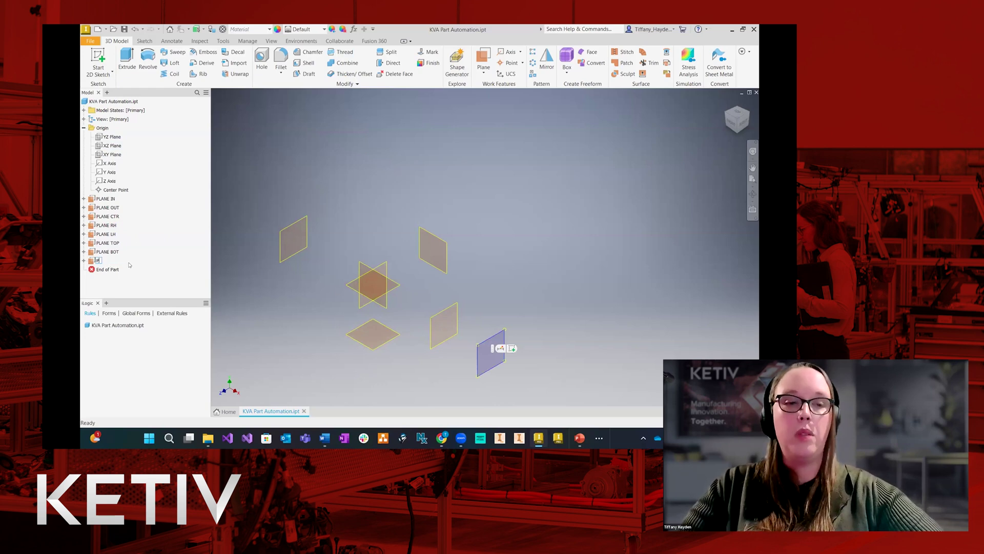
type("NDLE RH")
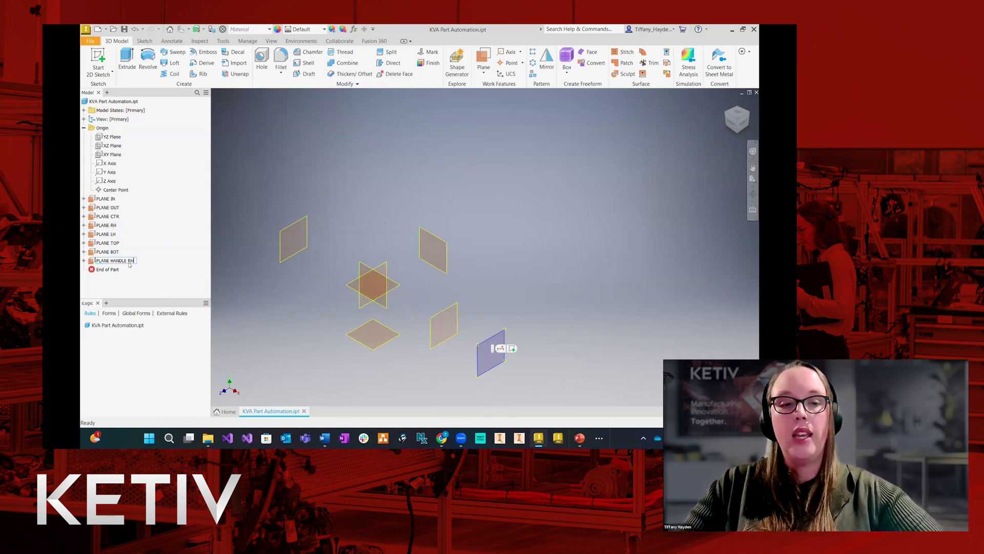
key("Return")
left_click(222, 185)
Create a work plane offset from the origin YZ plane on the negative X side, beyond PLANE LH.
key("bracketright")
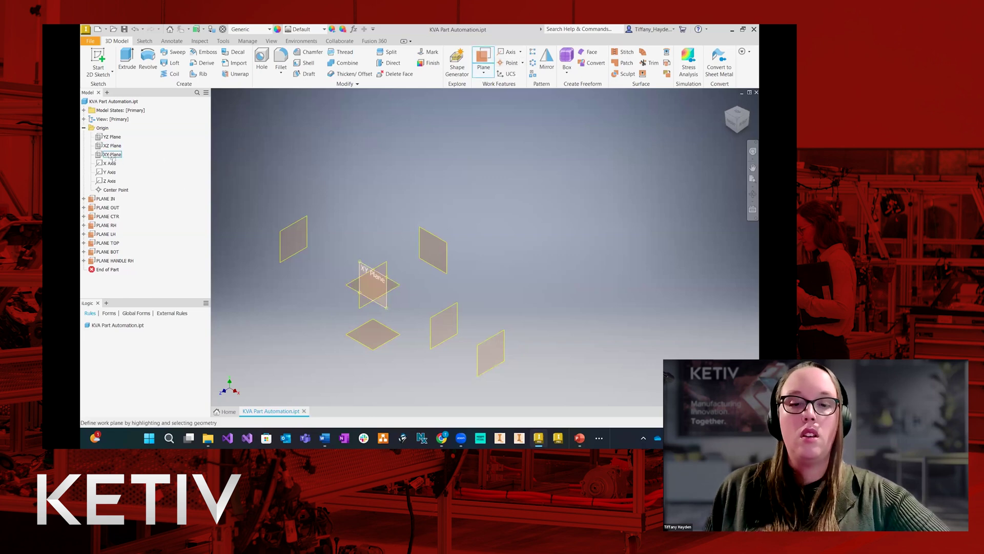
left_click(112, 137)
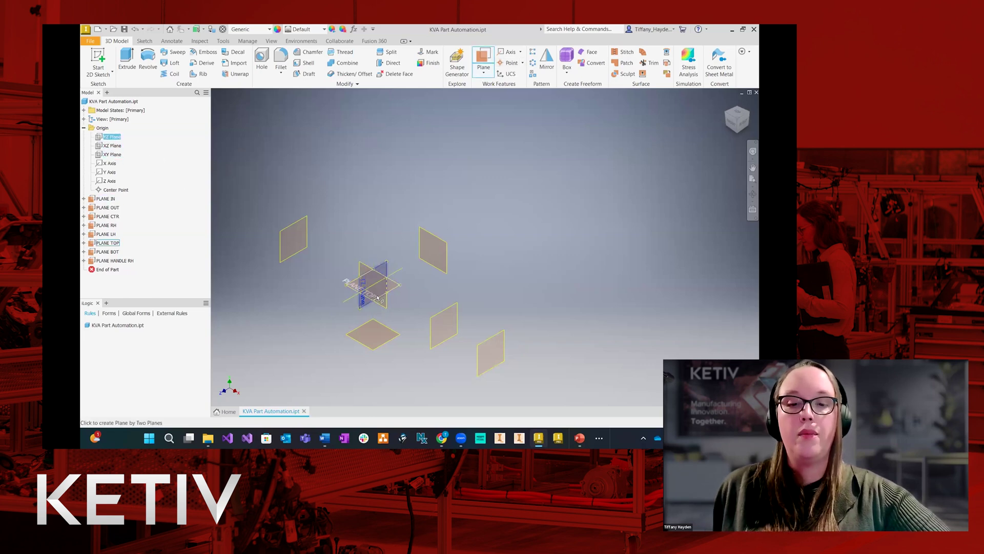
left_click_drag(322, 287, 171, 319)
key("Return")
Rename the outermost work plane on the negative X side as PLANE HANDLE LH.
left_click(116, 270)
type("PLANE H")
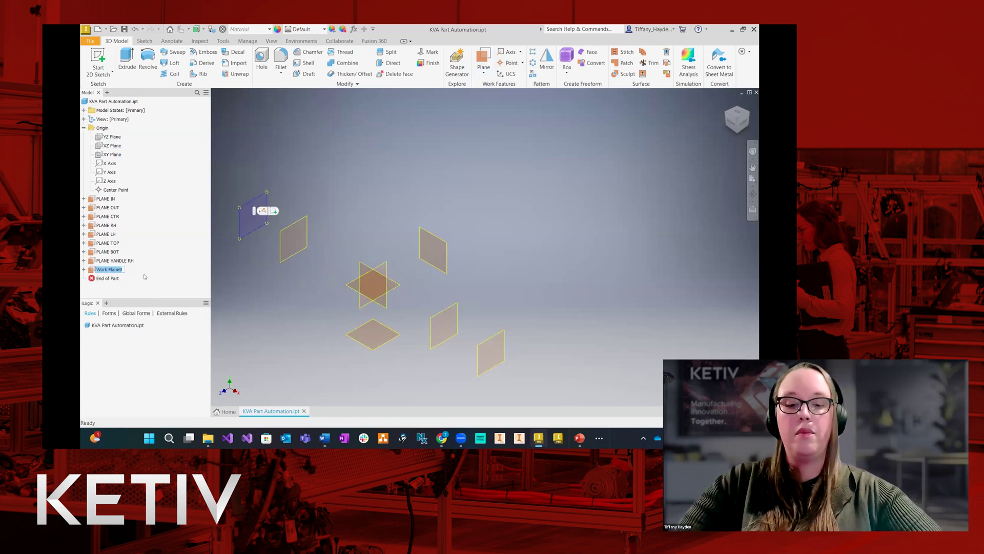
type("ANDLE LH")
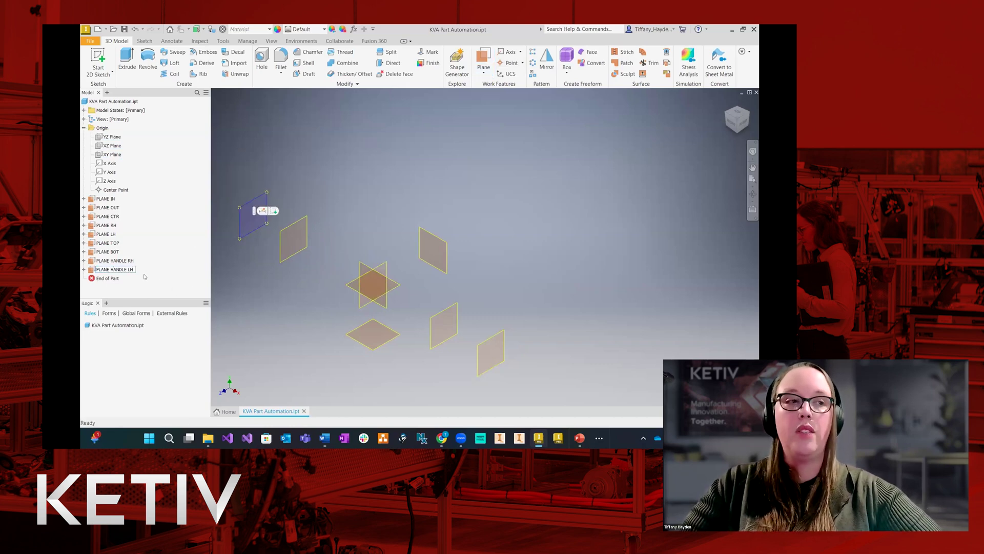
key("Return")
left_click(484, 157)
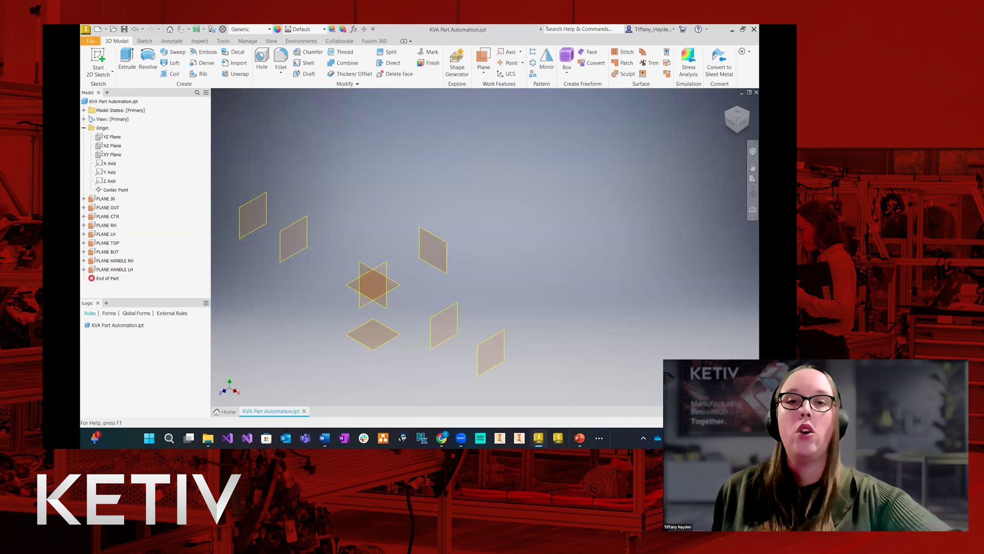
Create a work plane offset a short distance from the origin XY plane on the negative Z side.
left_click(483, 60)
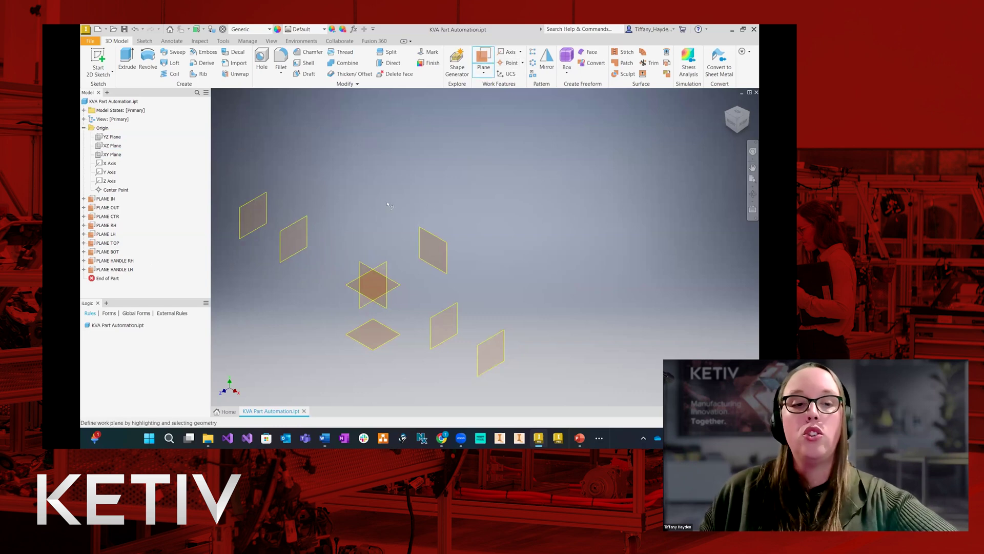
left_click(111, 155)
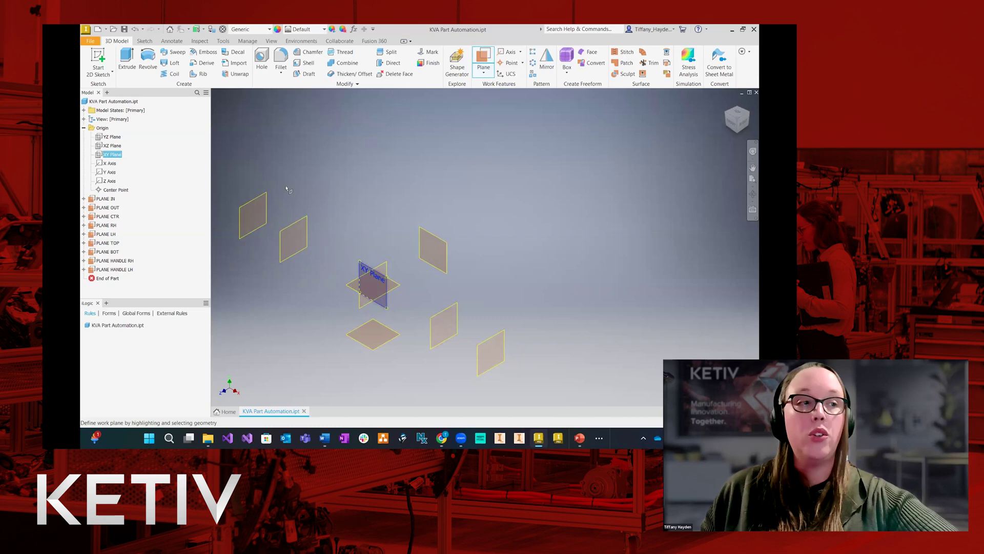
left_click(362, 265)
left_click(431, 275)
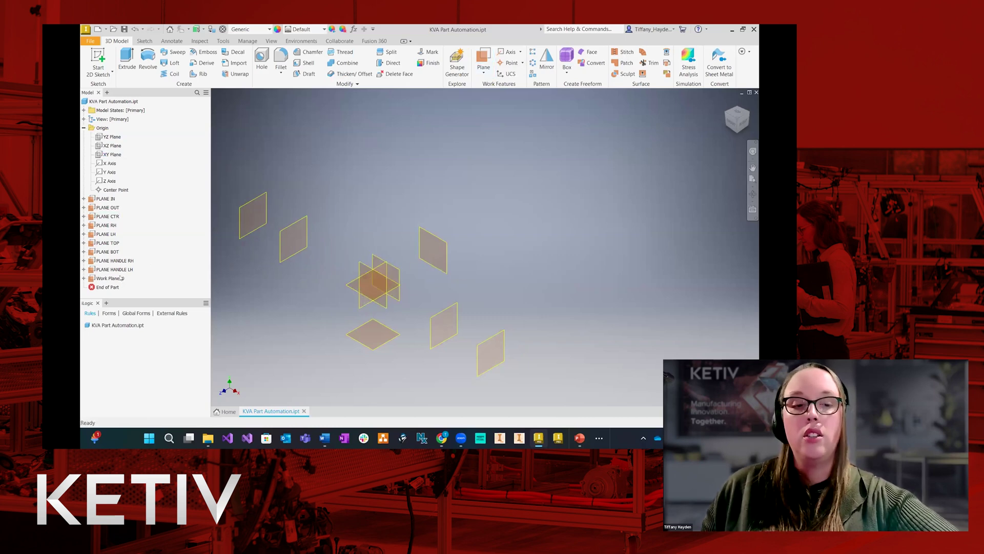
Rename the work plane just behind the XY plane as PLANE HANDLE IN.
left_click(120, 278)
type("PLANE HANDLE IN")
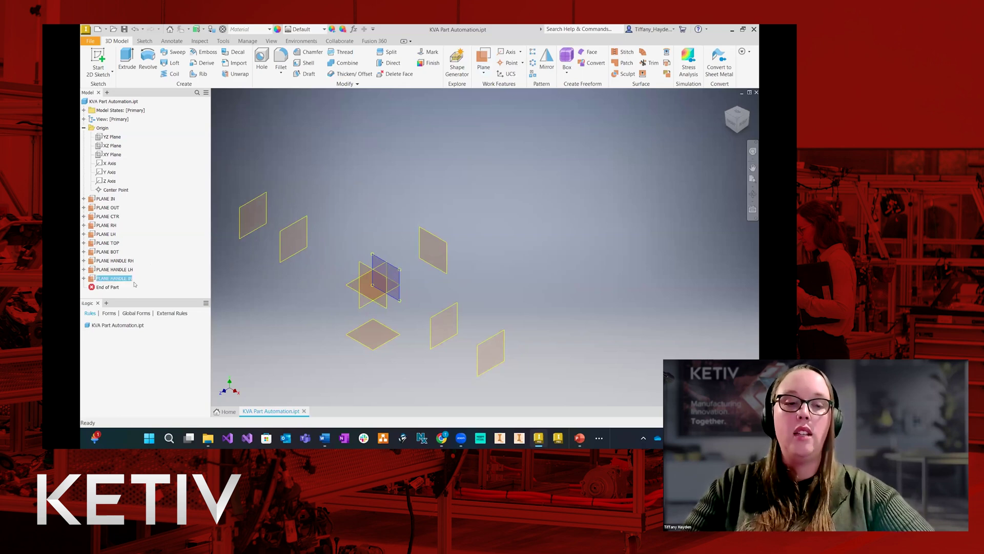
key("Return")
key("Escape")
Create a work plane offset about 6.75 in from the origin XY plane on the negative Z side, beyond PLANE OUT.
left_click(484, 61)
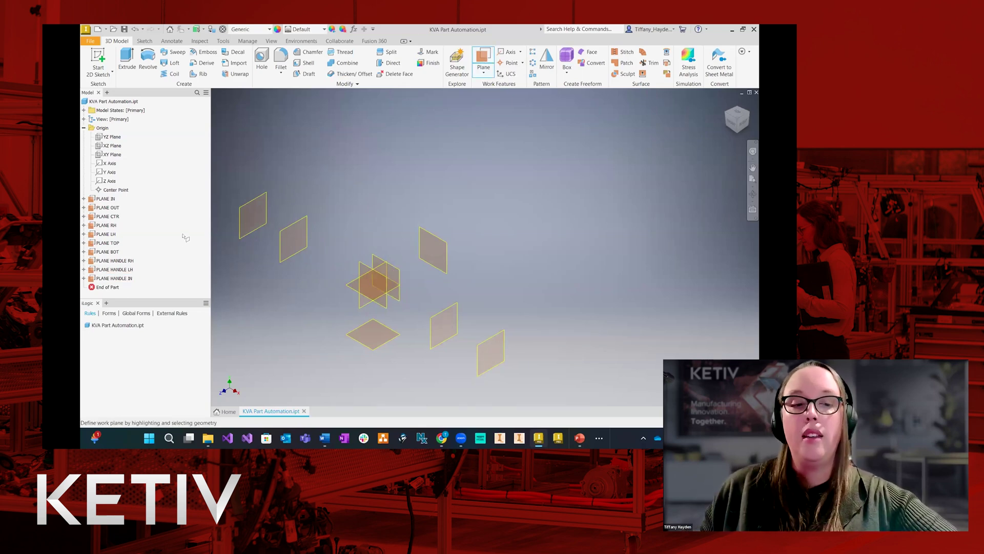
left_click(116, 154)
left_click_drag(363, 268, 608, 151)
key("Return")
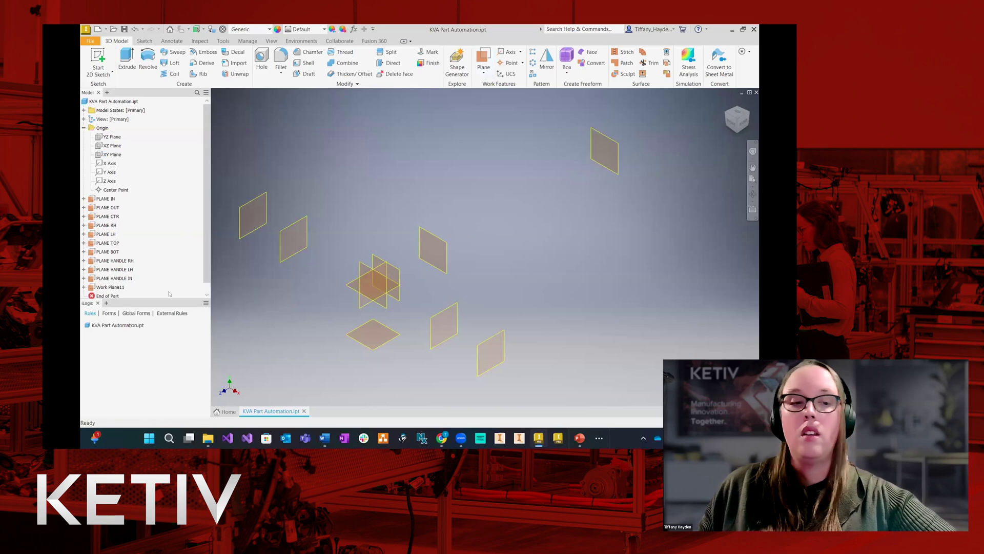
Rename the outermost work plane on the negative Z side as PLANE HANDLE OUT.
left_click(110, 287)
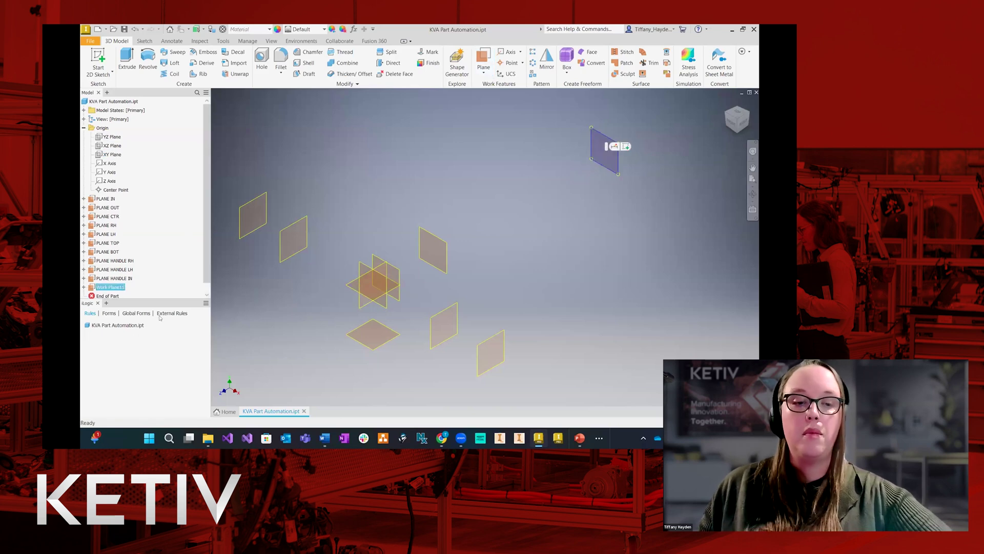
type("PLANE HANDLE OUT")
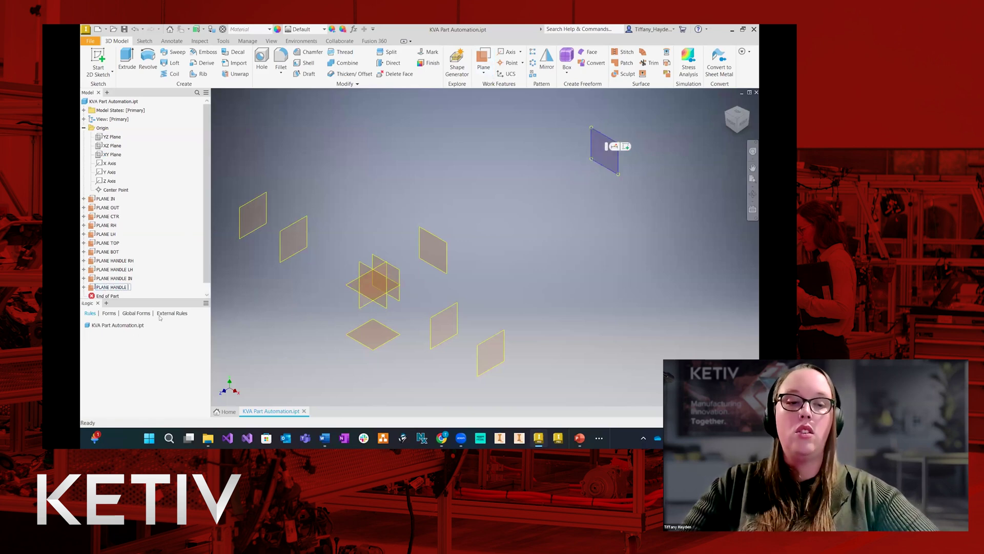
key("Return")
left_click(346, 163)
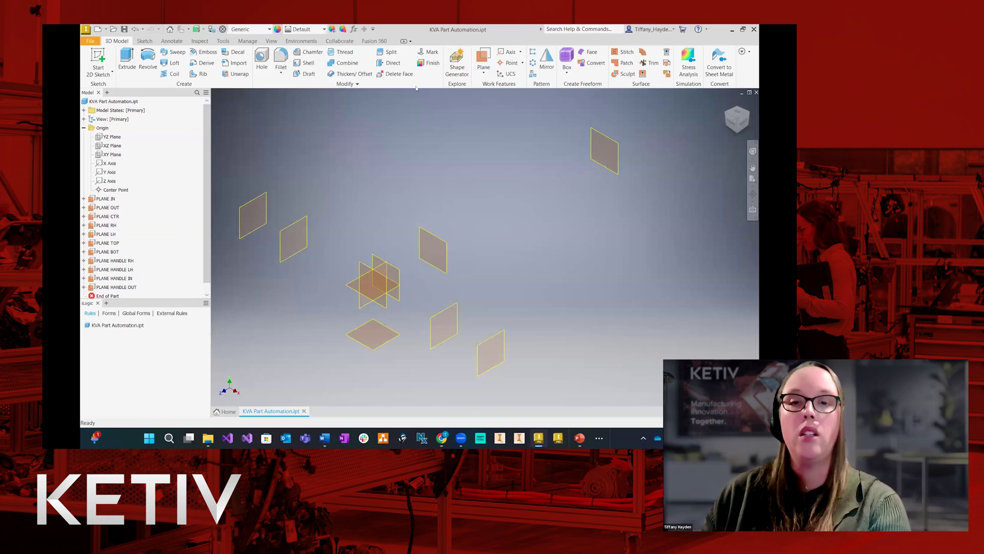
Create a work plane offset -0.125 in from the origin XZ plane.
left_click(483, 57)
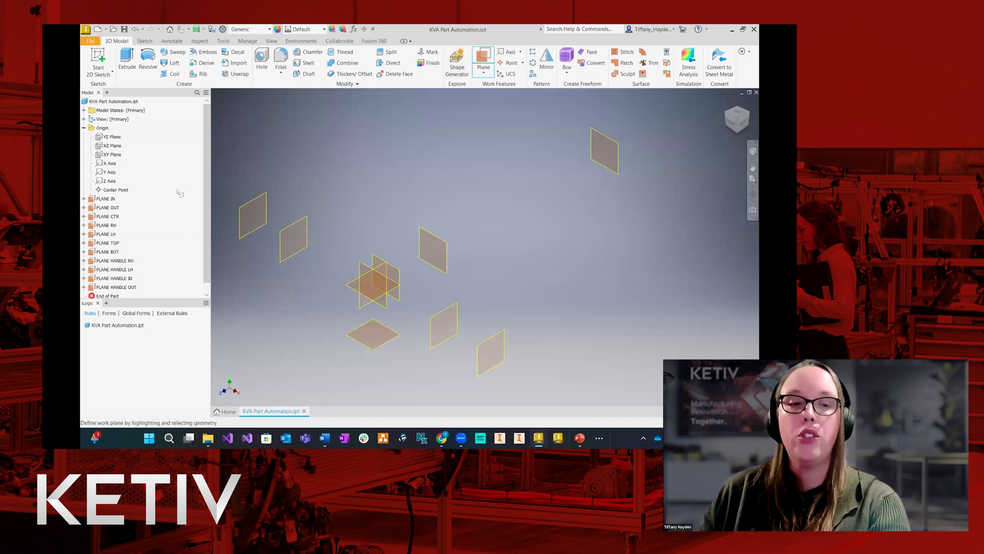
left_click(120, 147)
left_click(350, 292)
left_click_drag(350, 292, 372, 316)
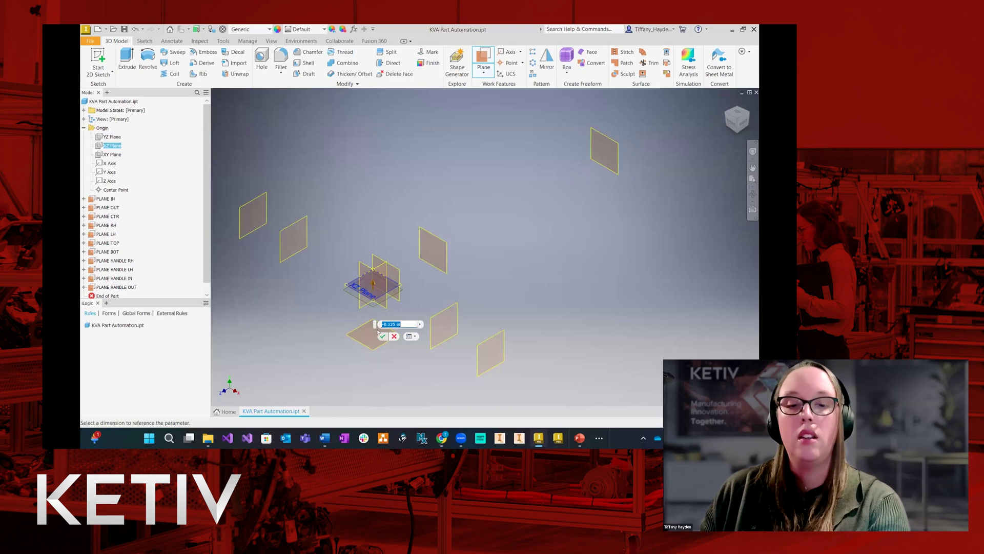
left_click(382, 336)
Rename the work plane just below the XZ plane as PLANE HANDLE TOP.
scroll(111, 278, "down", 1)
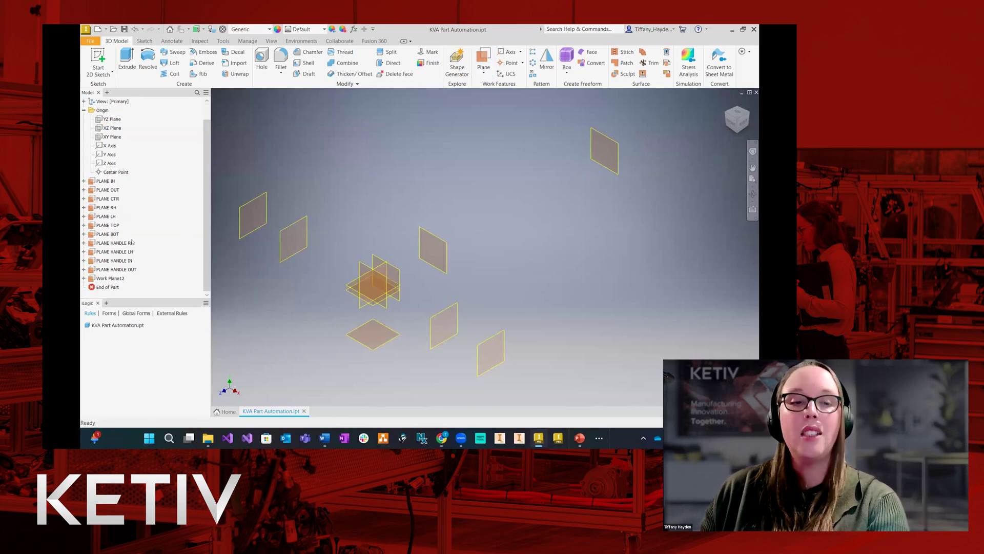
left_click(112, 278)
key("F2")
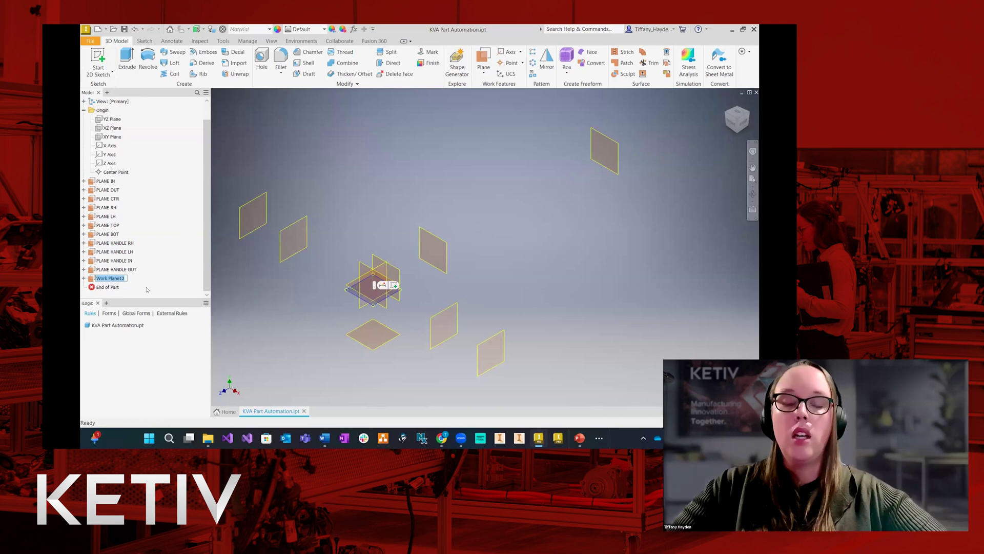
type("PLANE HANDL")
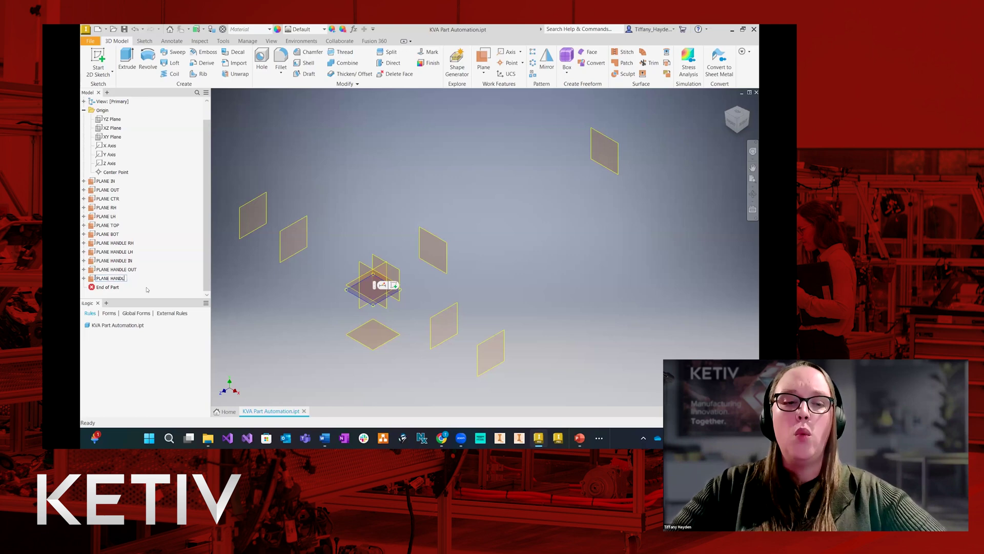
type("E TOP")
key("Return")
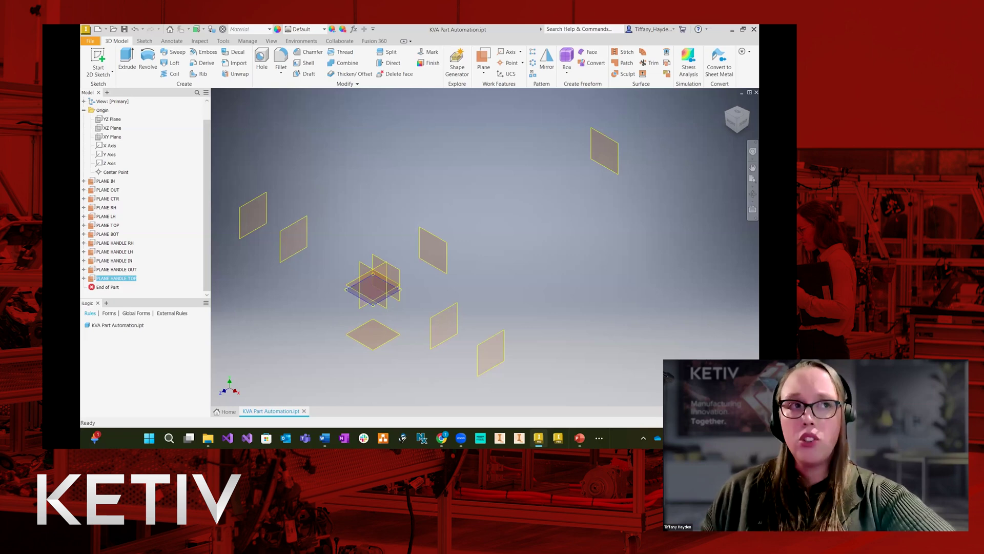
left_click(563, 174)
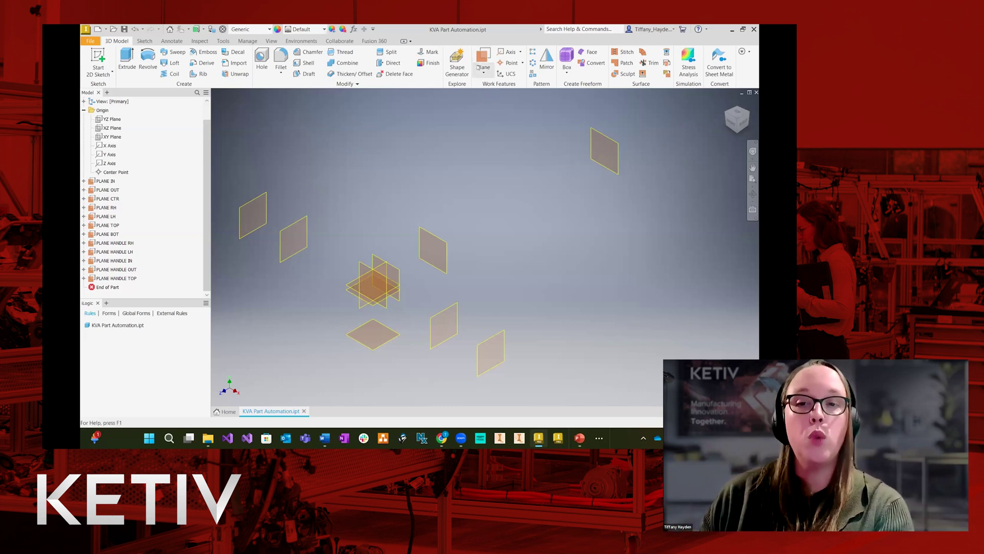
Create a work point at the intersection of PLANE IN, PLANE CTR and PLANE TOP.
left_click(509, 63)
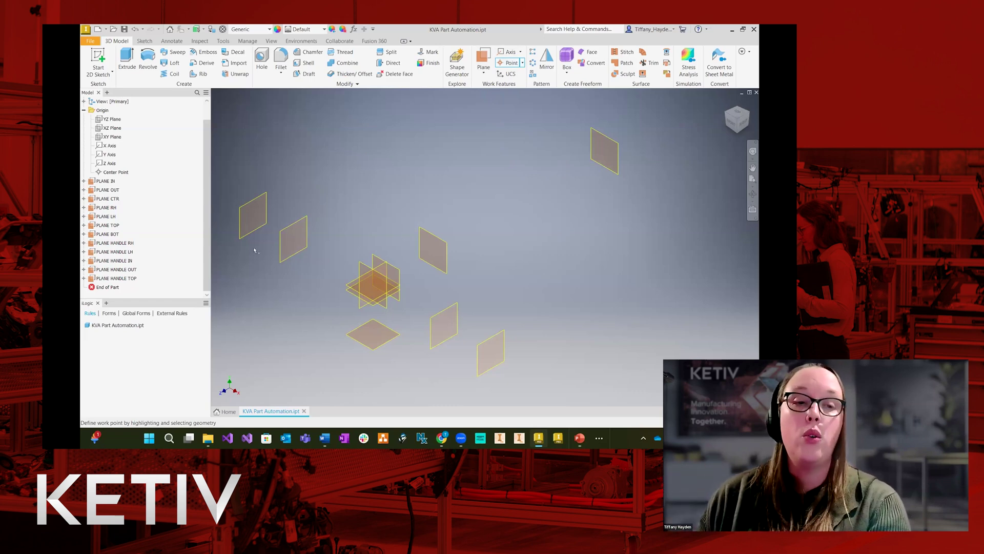
left_click(110, 181)
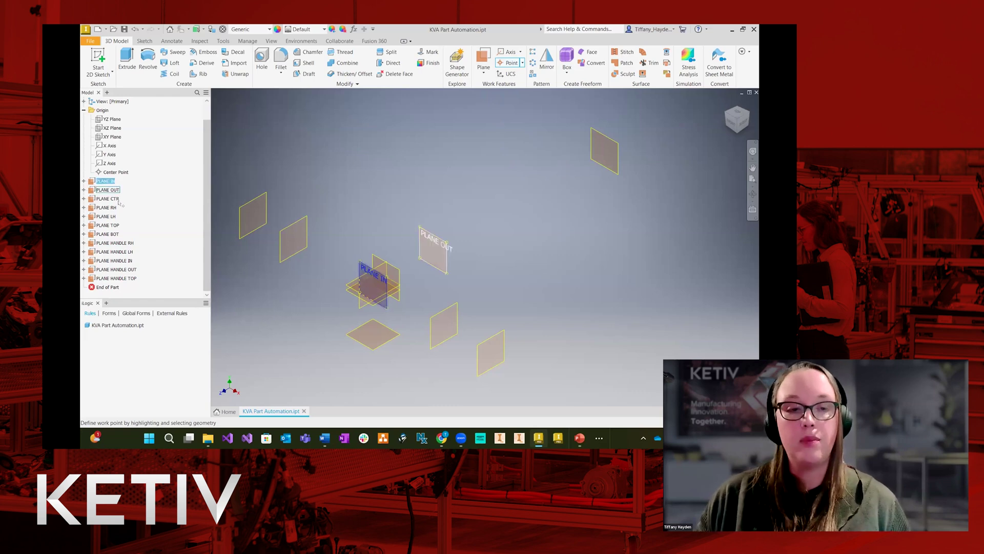
left_click(107, 199, "ctrl")
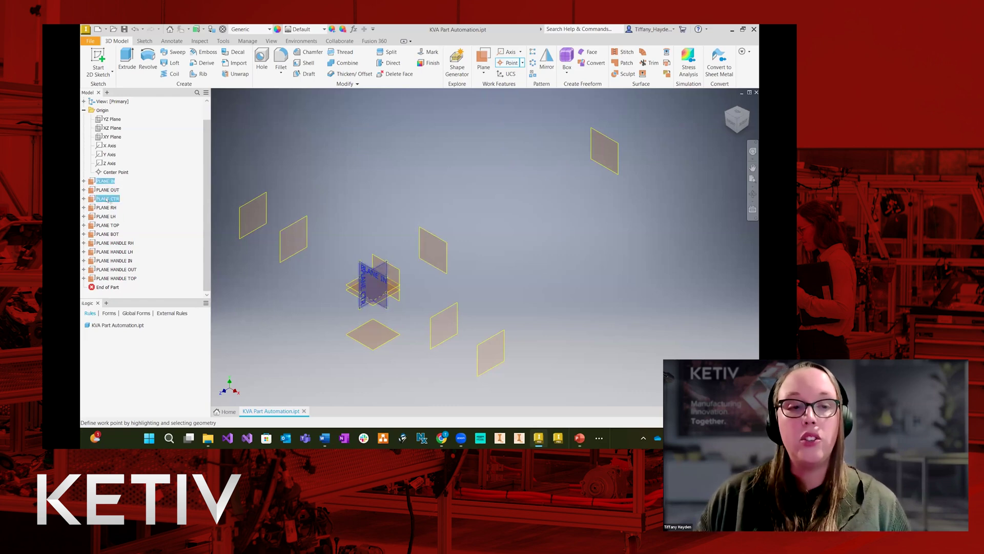
left_click(112, 234)
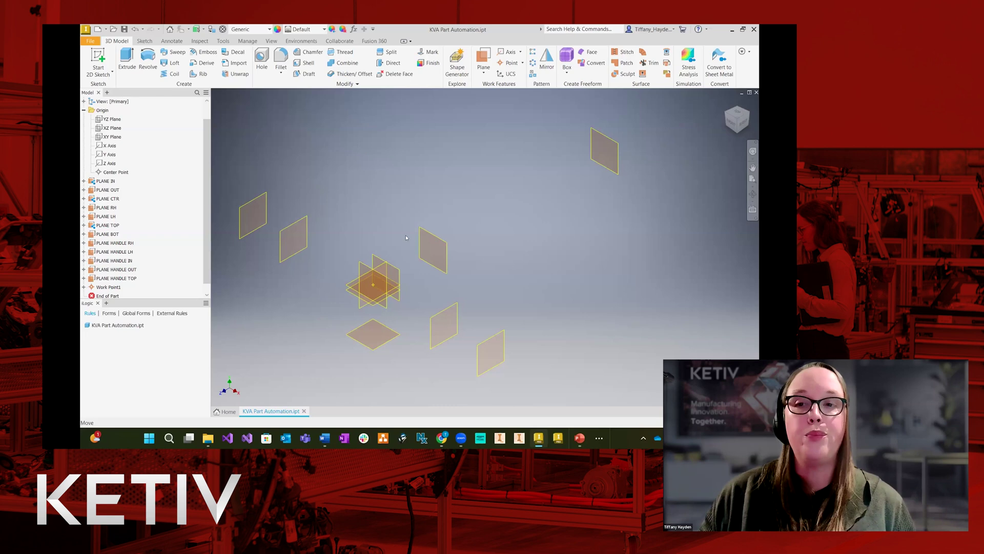
Create a work point at the intersection of PLANE OUT, PLANE CTR and PLANE TOP.
left_click(507, 62)
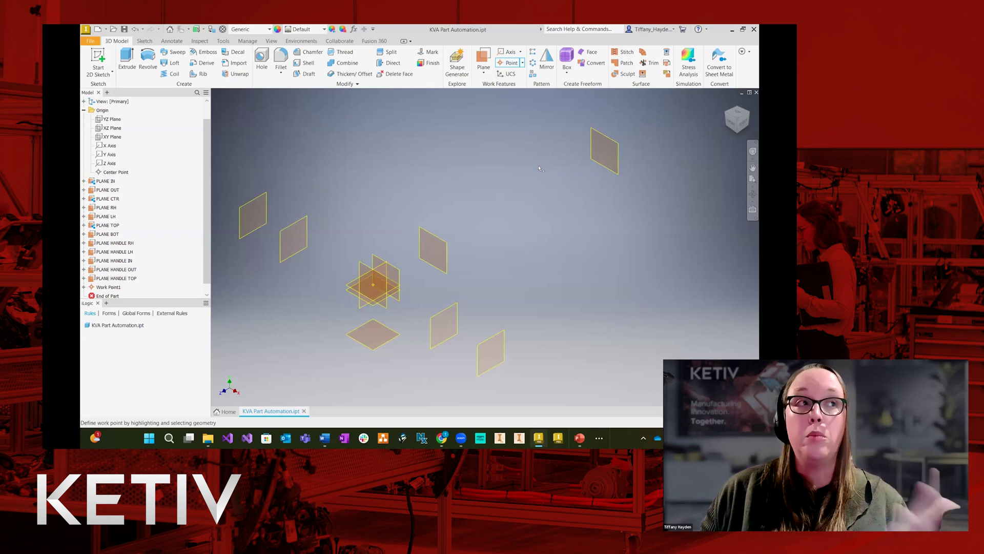
left_click(104, 189)
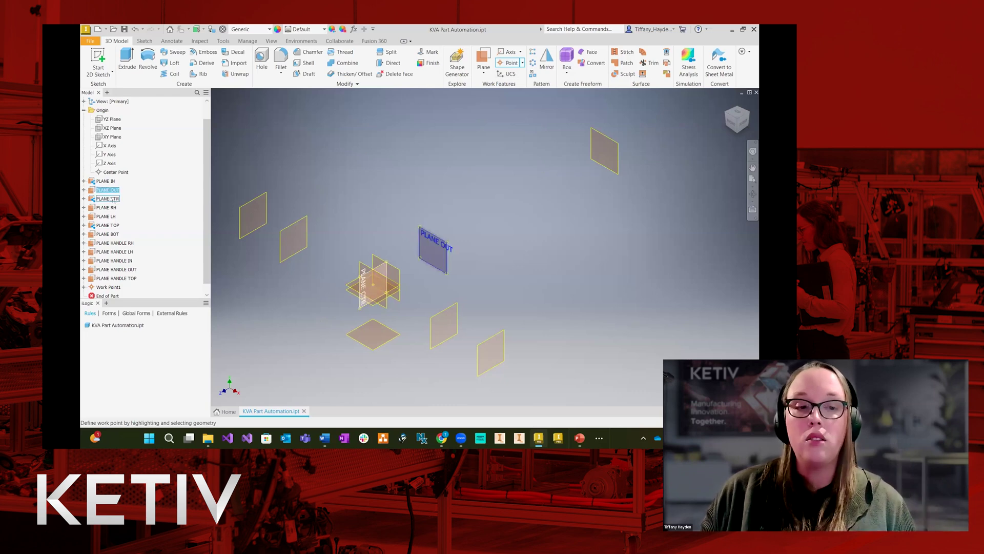
left_click(113, 200)
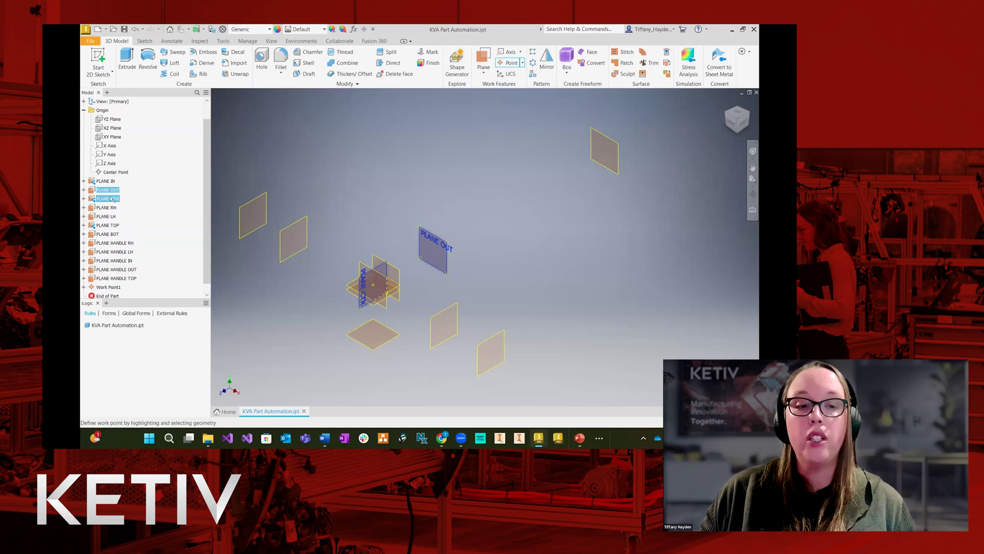
left_click(132, 229)
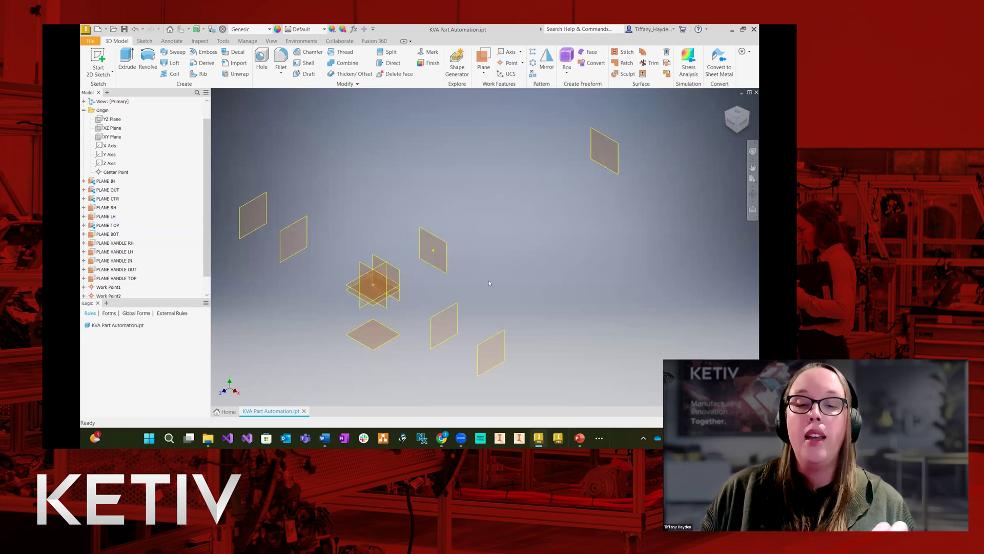
Identify the two work points in the model and rename the one on PLANE IN as POINT IN.
scroll(394, 283, "up", 5)
scroll(112, 272, "down", 1)
left_click(113, 269)
left_click(111, 279)
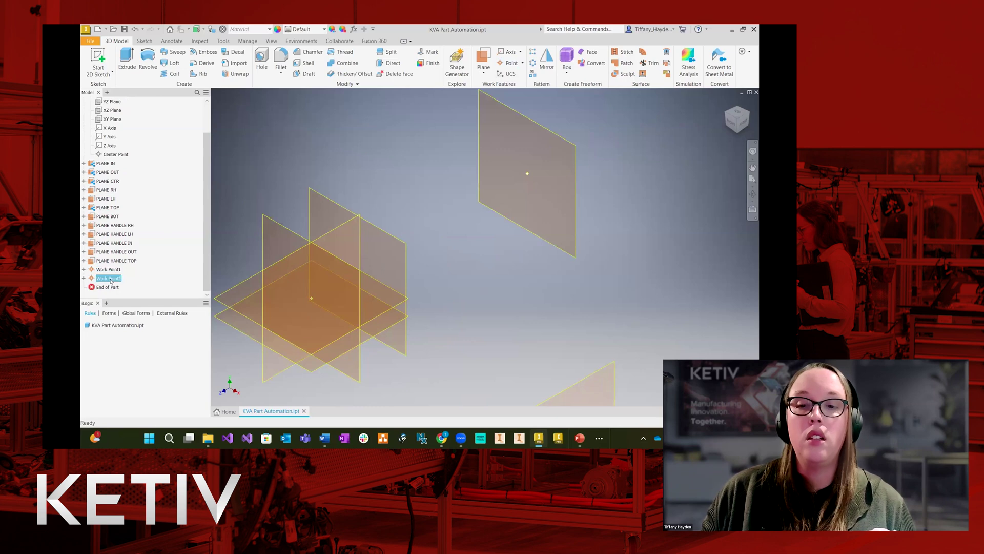
scroll(359, 301, "down", 5)
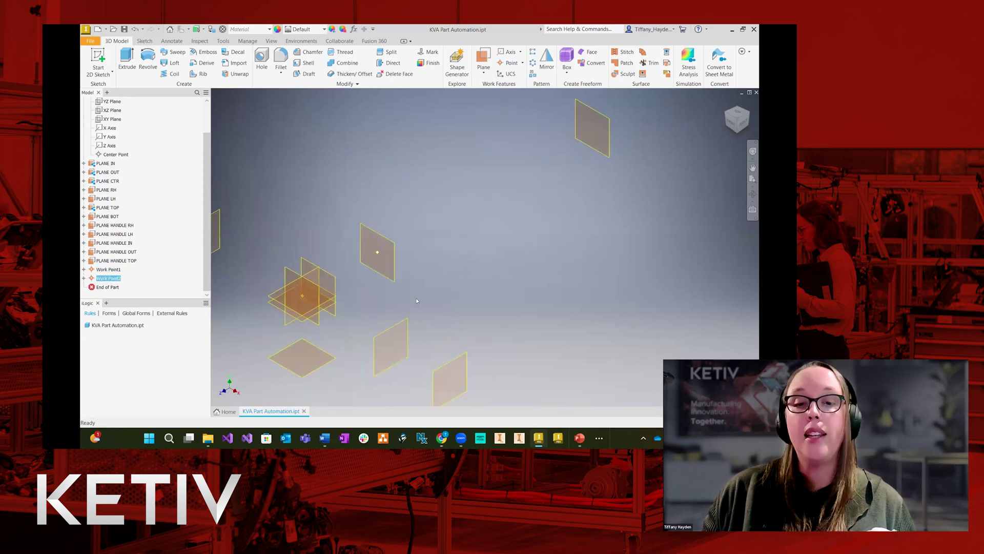
left_click(110, 269)
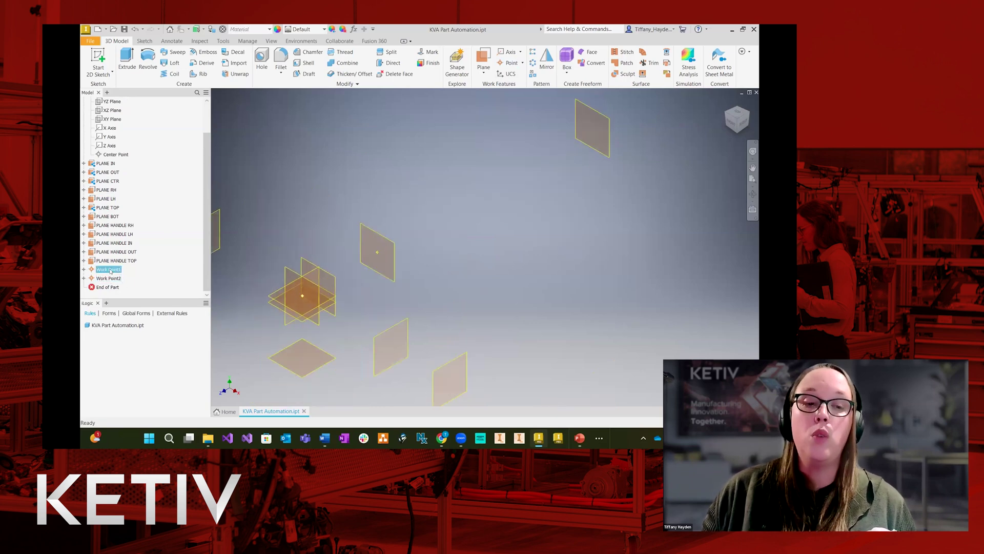
left_click(129, 272)
type("POINT IN")
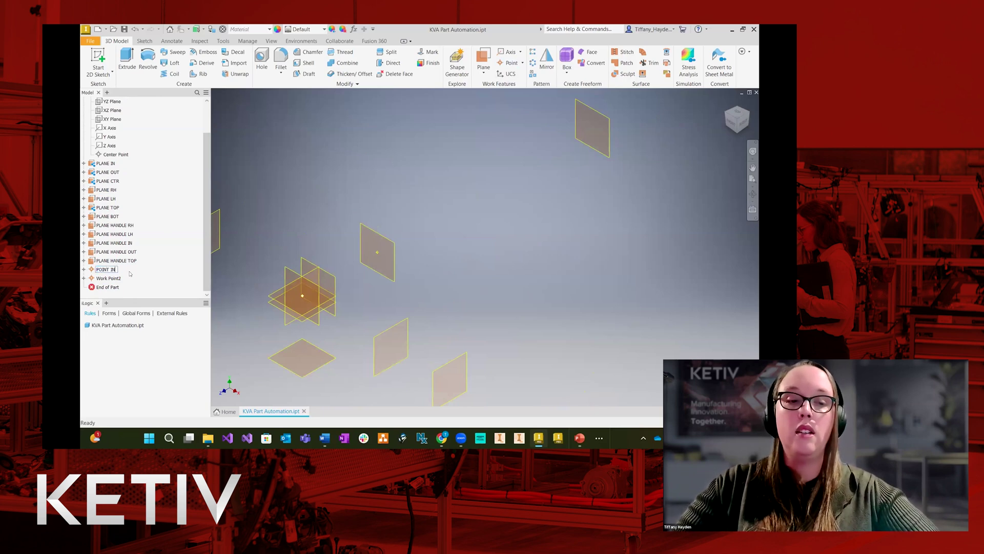
key("Return")
Rename the work point on PLANE OUT as POINT OUT.
left_click(119, 279)
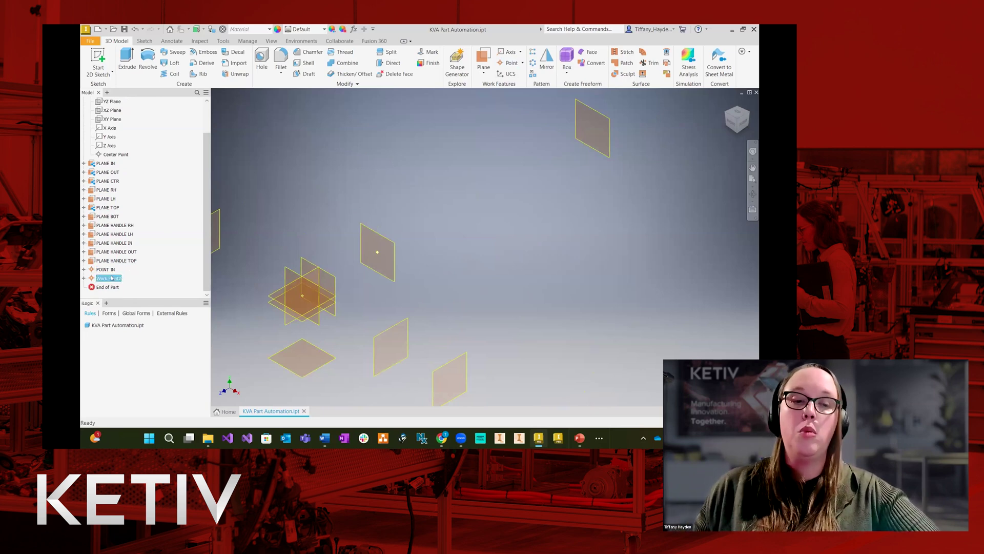
left_click(122, 280)
type("POINT OUT")
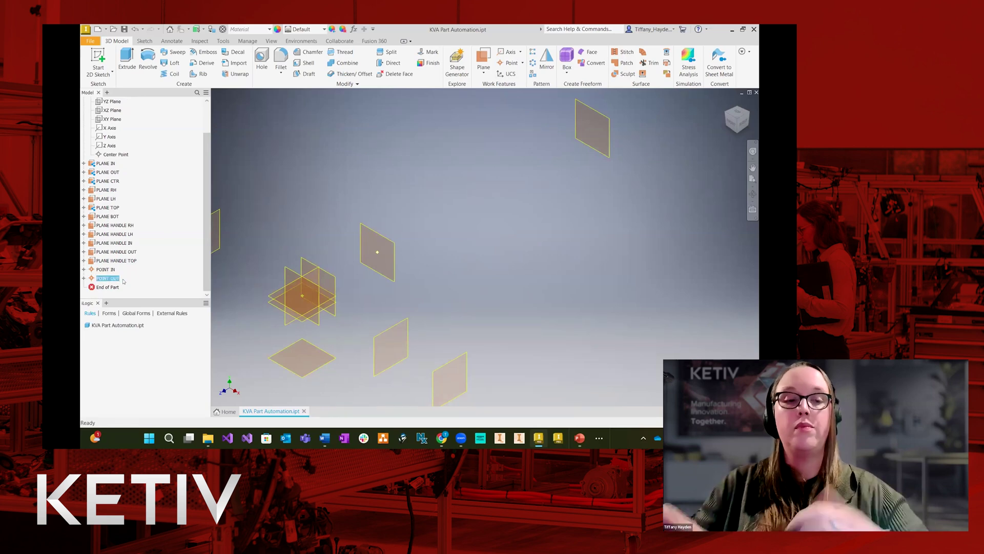
key("Return")
left_click(310, 227)
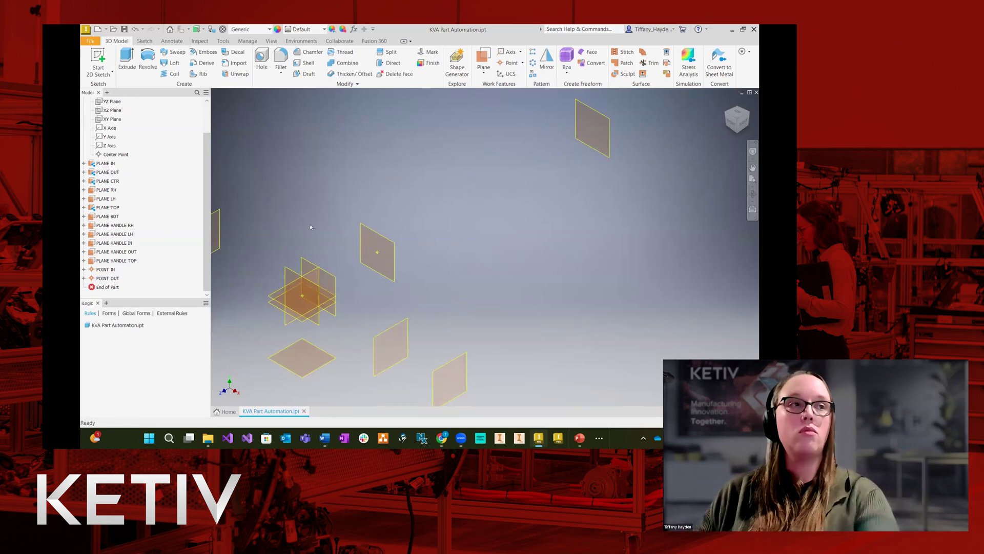
Open the part's parameters and enlarge the dialog to make room for user parameters.
scroll(513, 274, "down", 3)
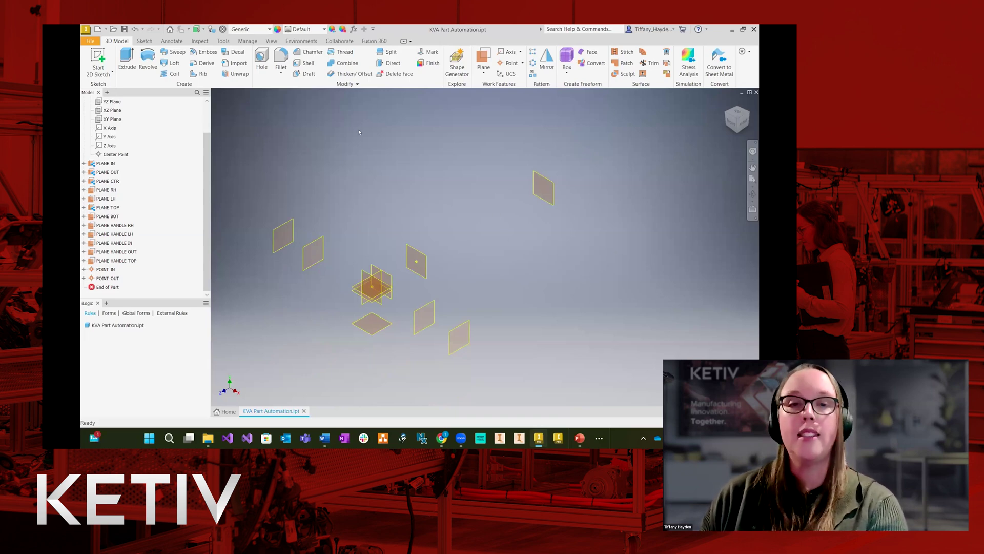
left_click(354, 29)
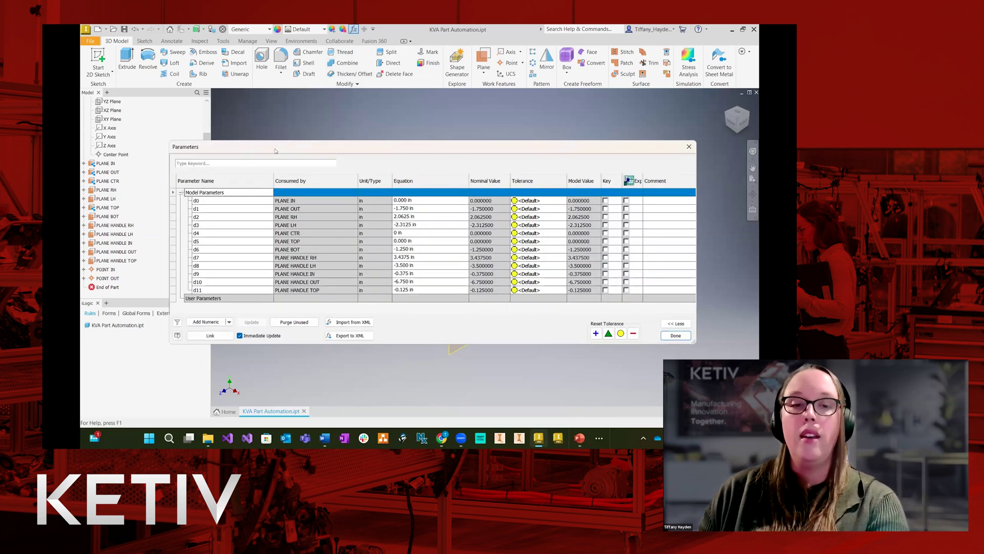
left_click_drag(276, 153, 258, 88)
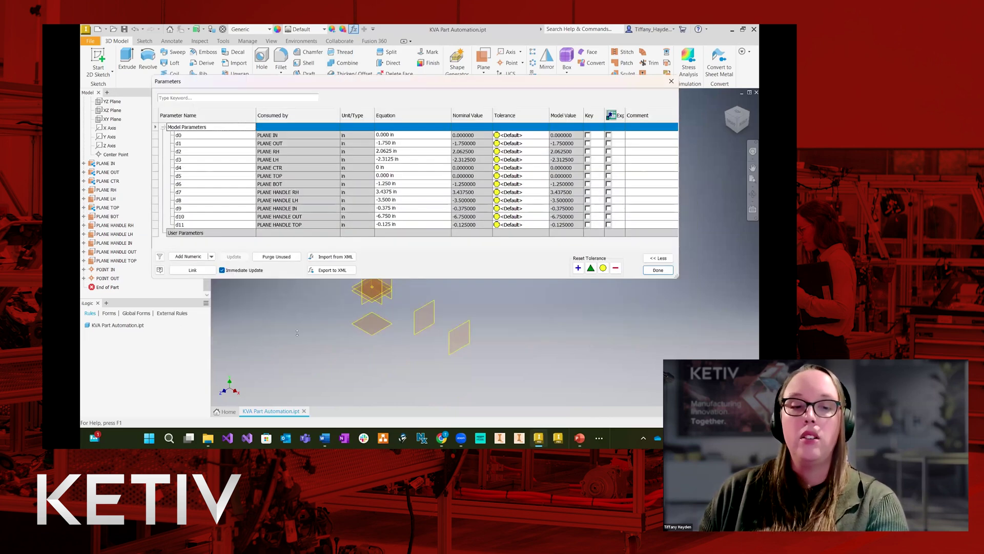
left_click_drag(294, 278, 294, 332)
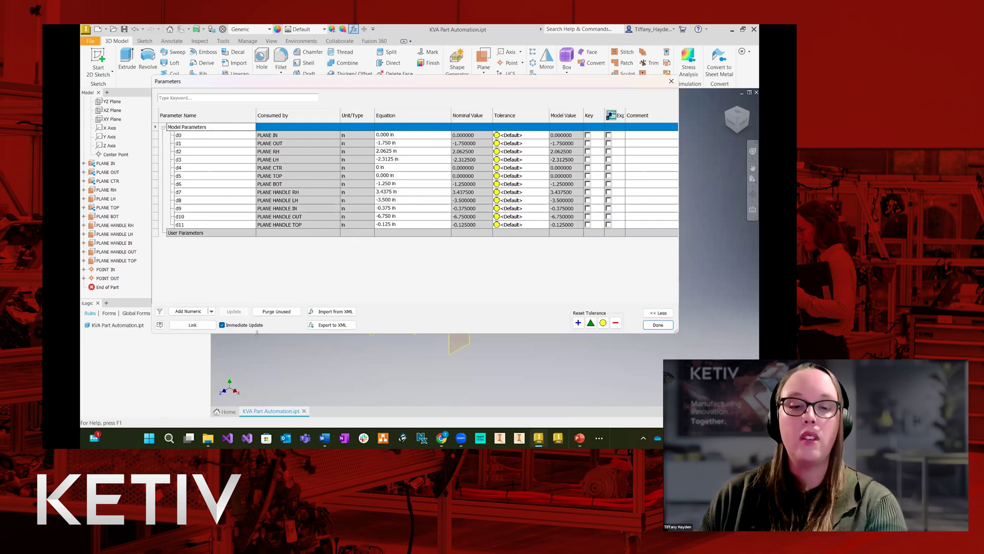
left_click_drag(258, 333, 258, 354)
Add a numeric user parameter named LENGTH with a value of 120 in.
left_click(188, 332)
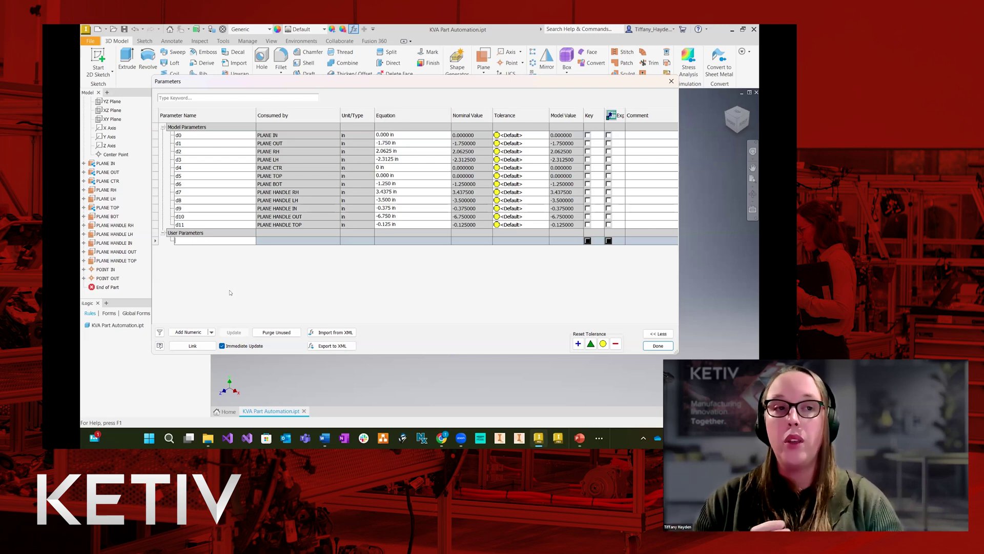
type("LENGTH")
key("Tab")
type("120")
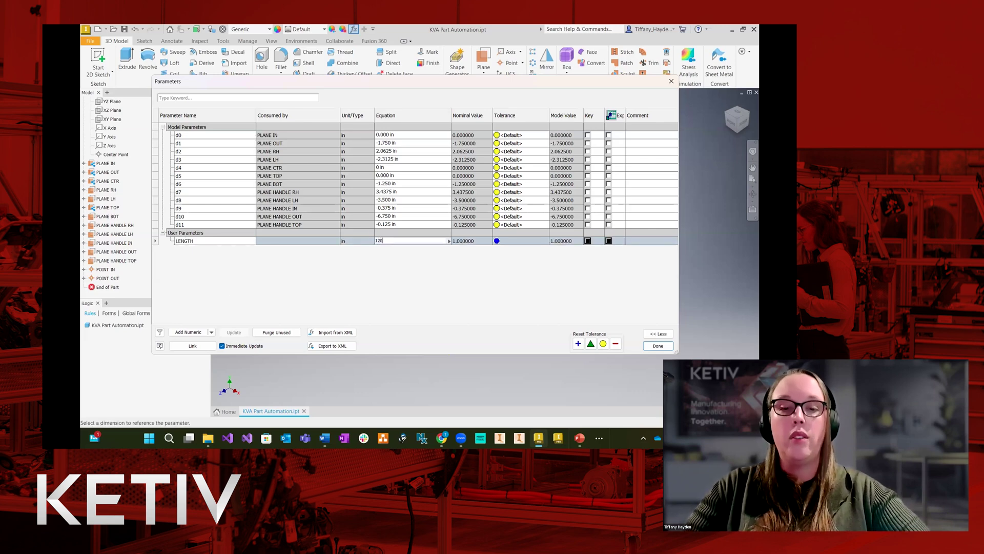
key("Return")
Add a numeric user parameter named WIDTH with a value of 36 in.
left_click(191, 332)
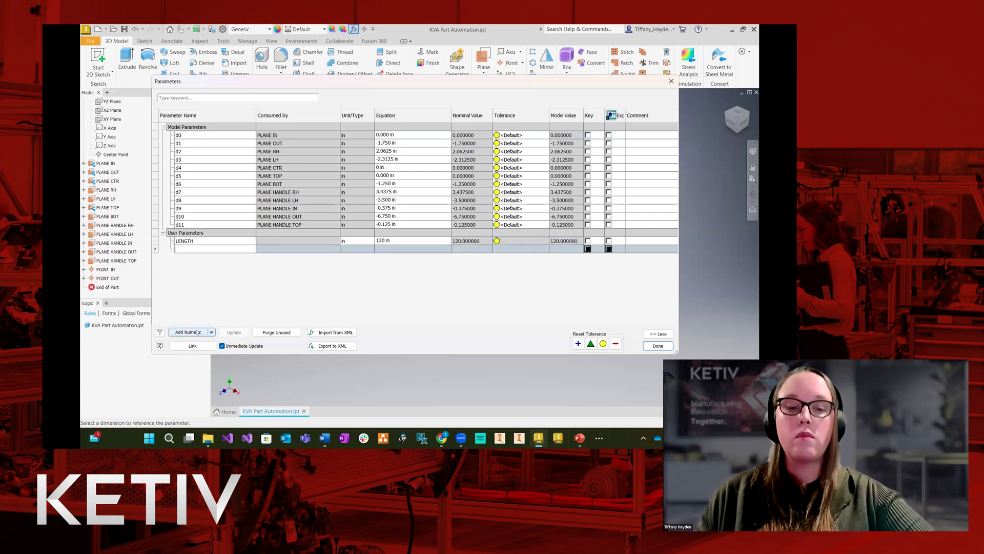
type("WIDTH")
key("Tab")
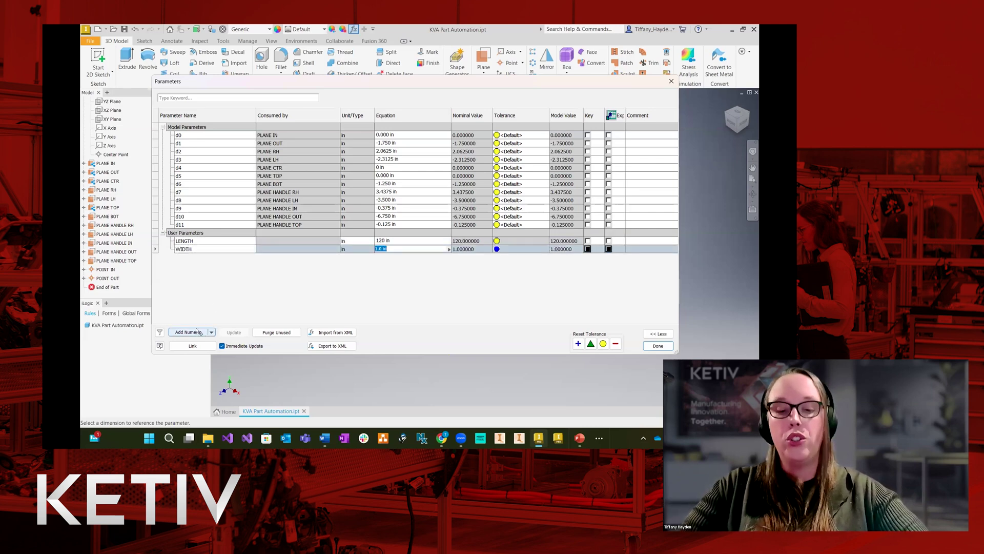
type("36")
key("Return")
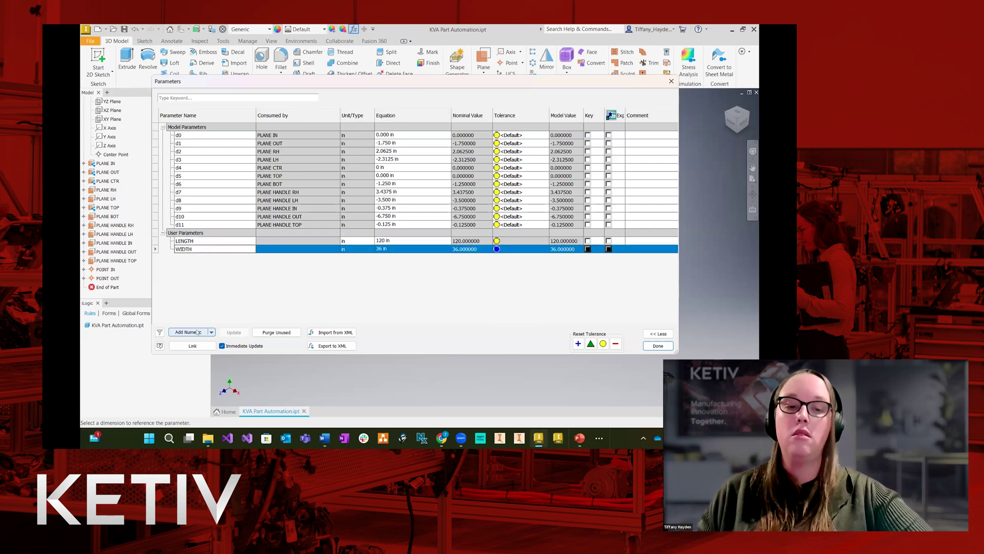
Add a numeric user parameter named HEIGHT with a value of 18 in.
left_click(197, 332)
type("HEIGHT")
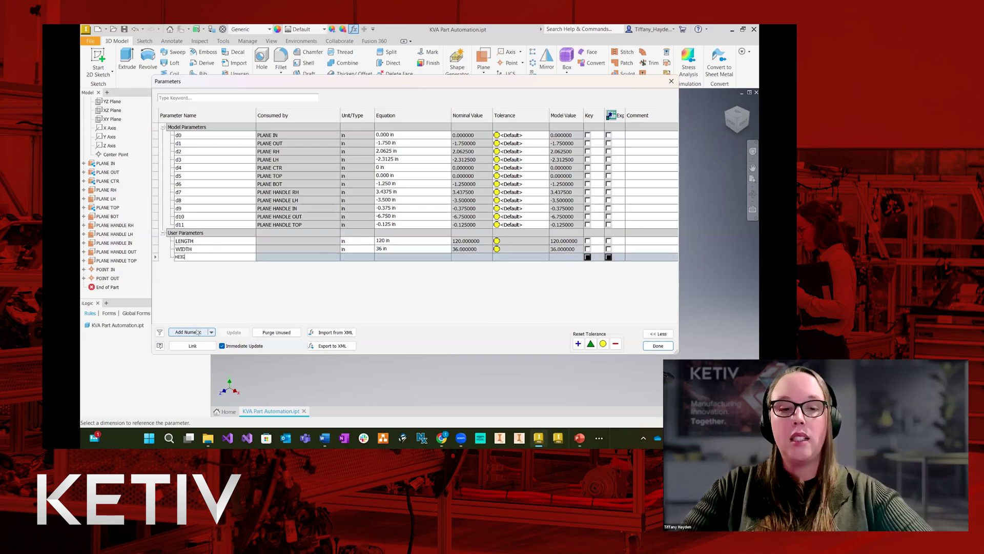
key("Return")
type("18")
key("Return")
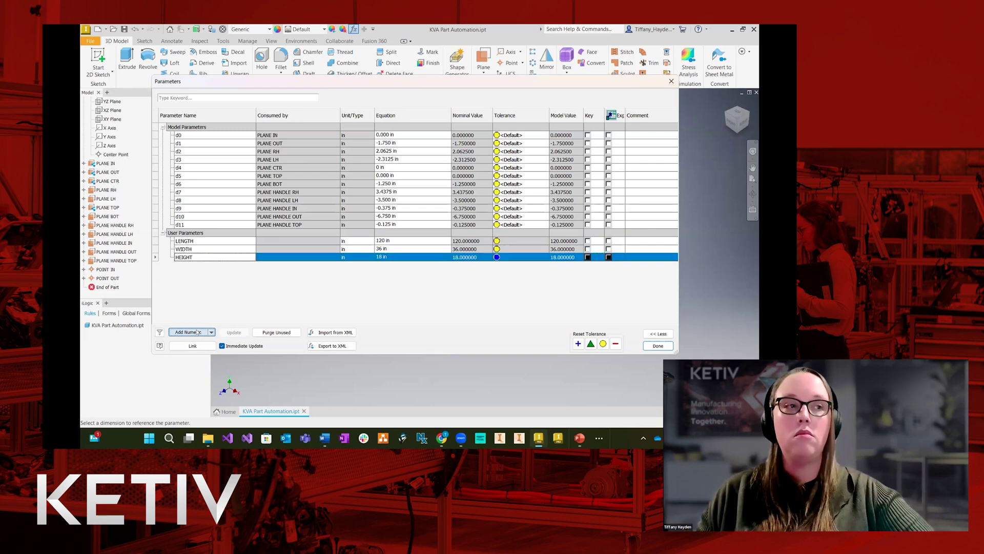
Add a numeric user parameter named HANDLE_GAP with a value of 6 in.
left_click(198, 331)
type("HANDLE_GAP")
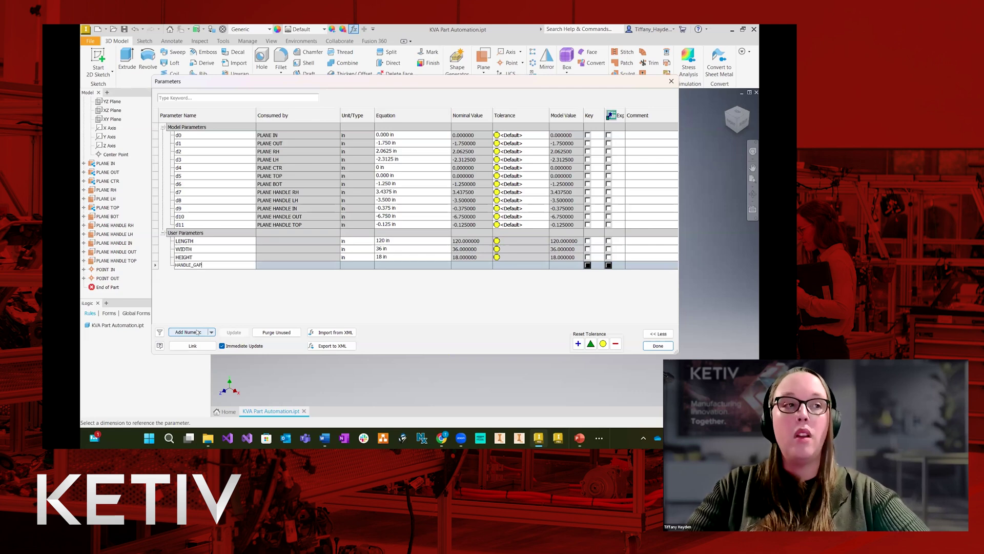
key("Return")
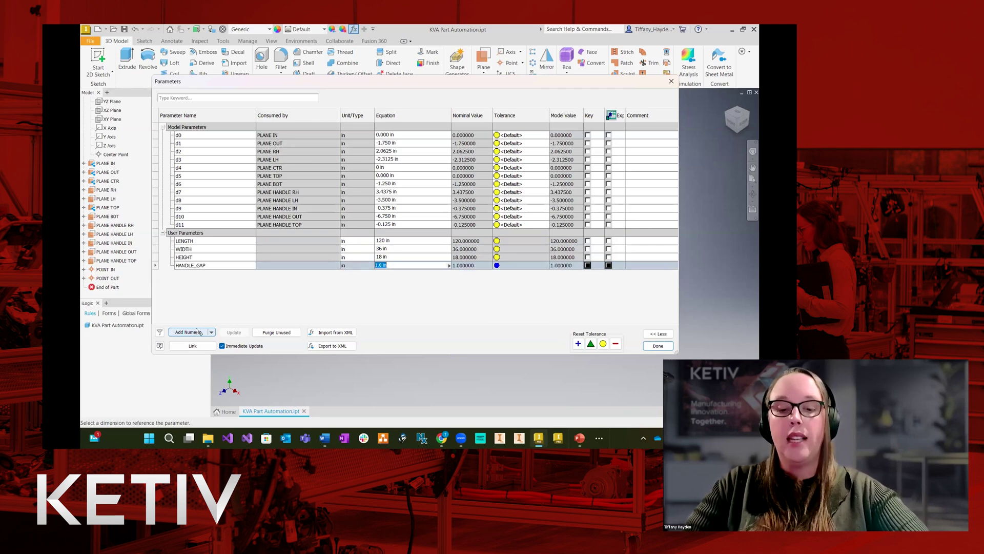
type("6")
key("Return")
Add a numeric user parameter named HANDLE_OFFSET_CTR with the equation WIDTH/2.
left_click(198, 332)
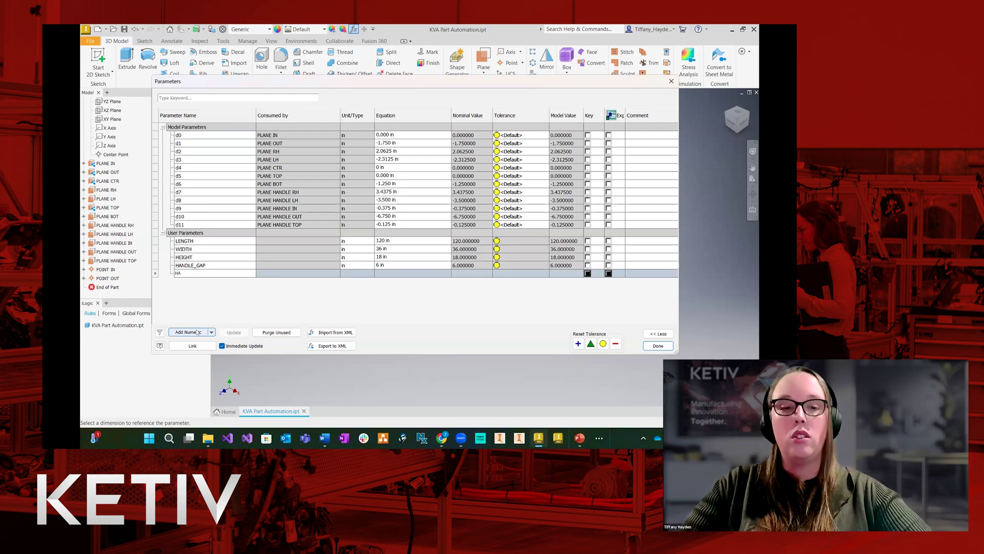
type("HANDLE")
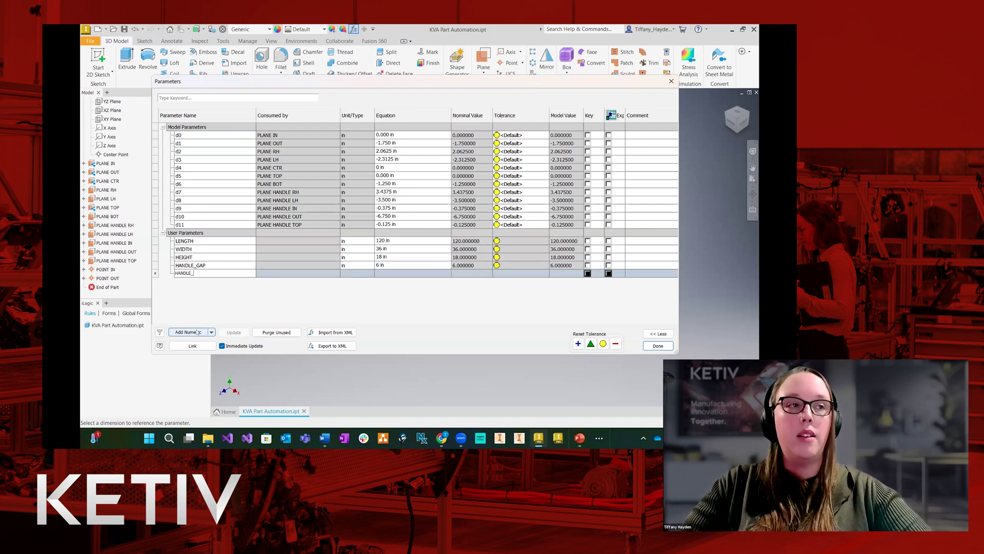
type("_OFFSET")
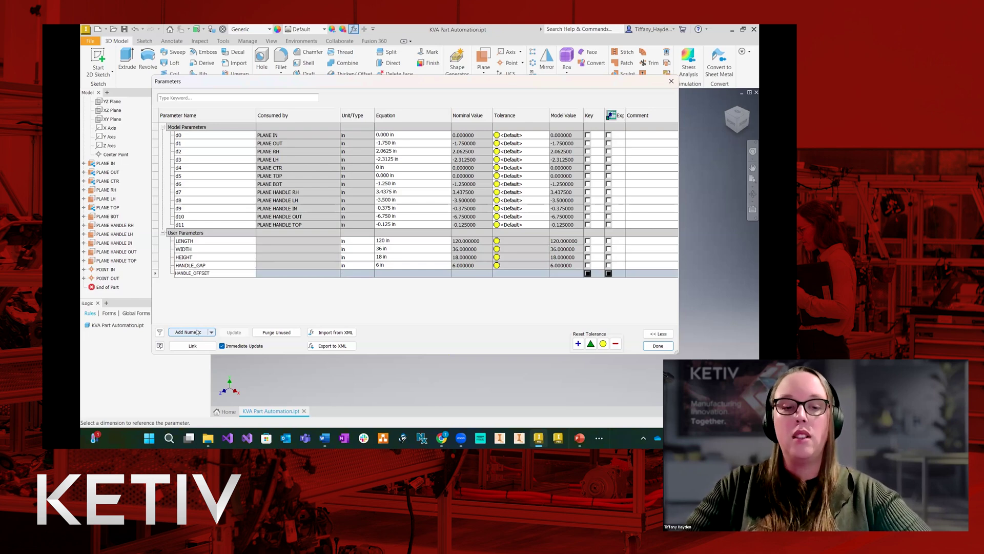
type("_CTR")
key("Return")
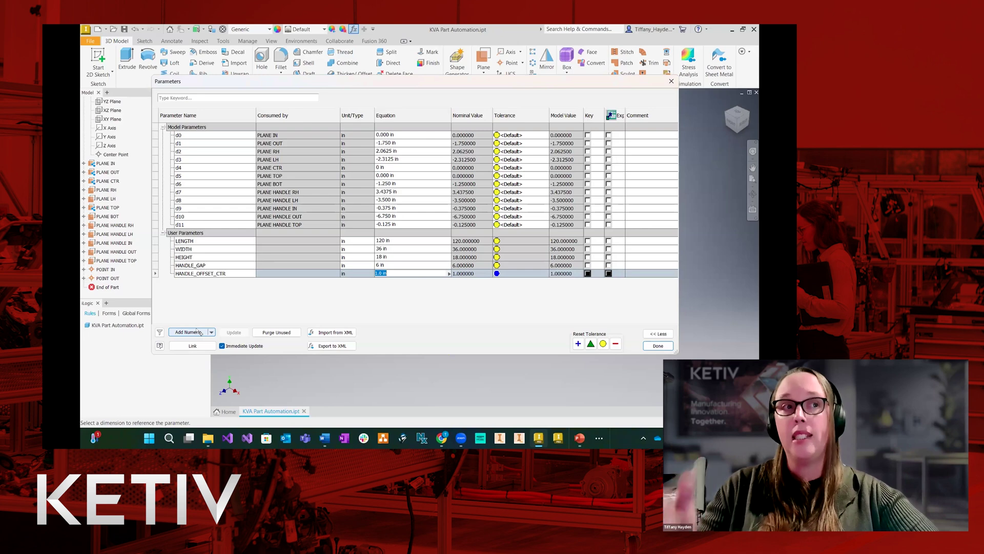
type("WI")
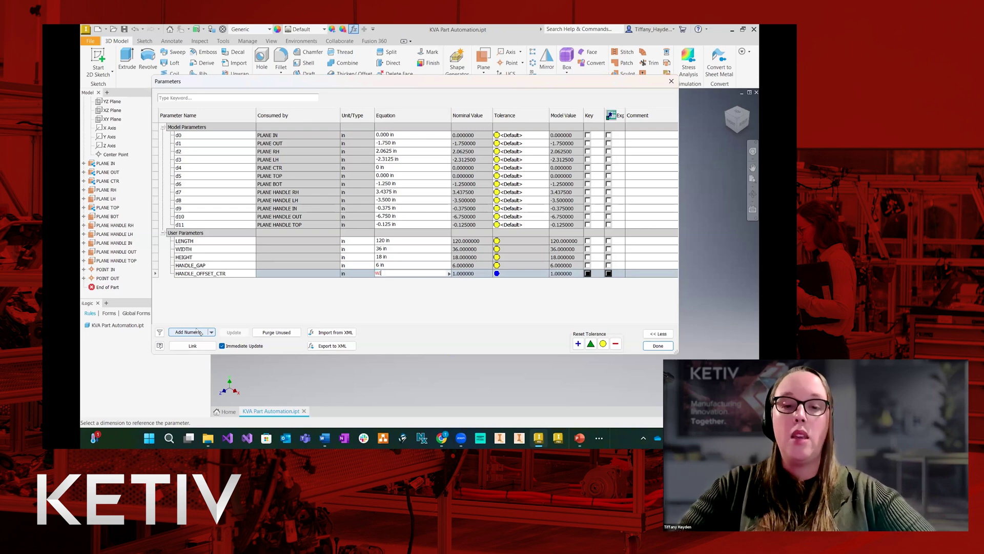
type("DTH/2 +")
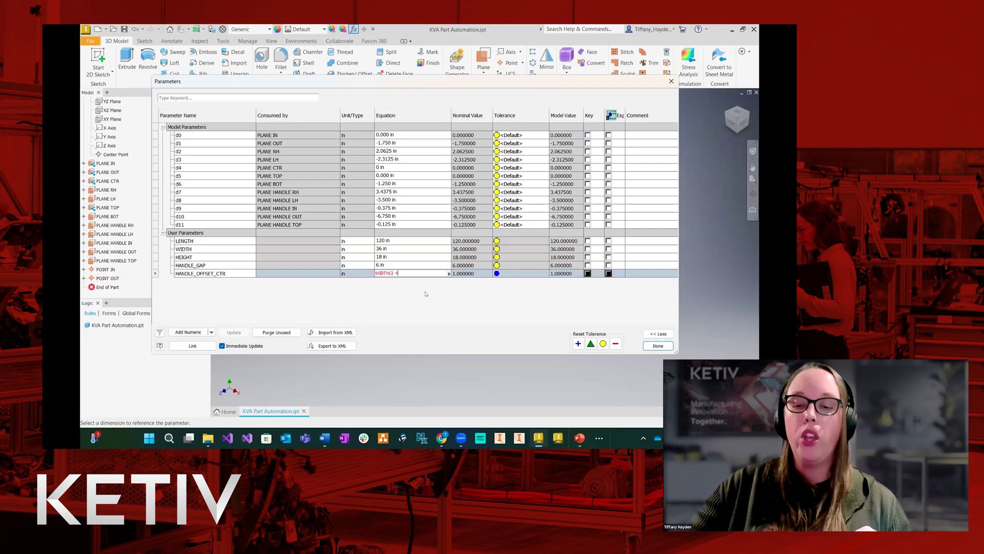
key("BackSpace")
key("Return")
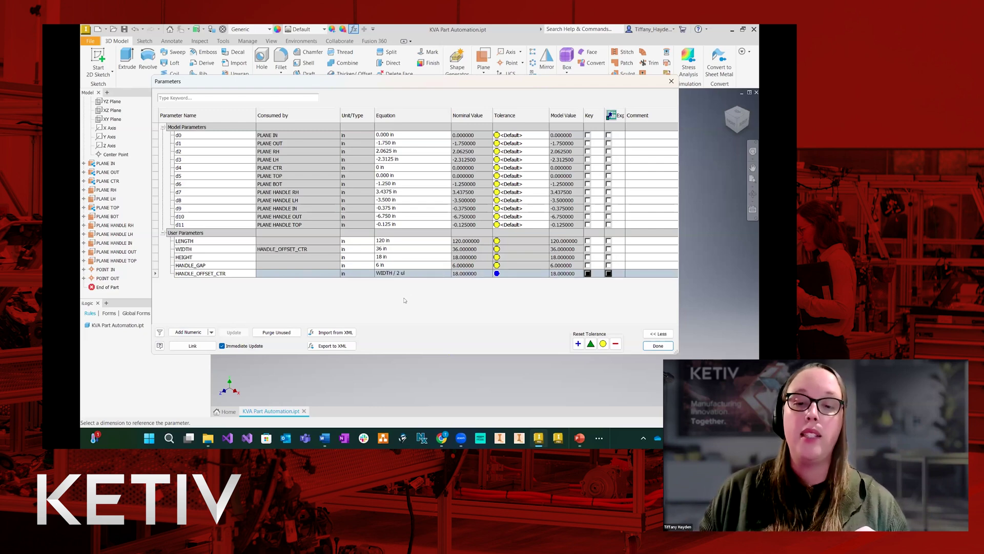
Extend the HANDLE_OFFSET_CTR equation to WIDTH / 2 ul + HANDLE_GAP.
left_click(224, 263)
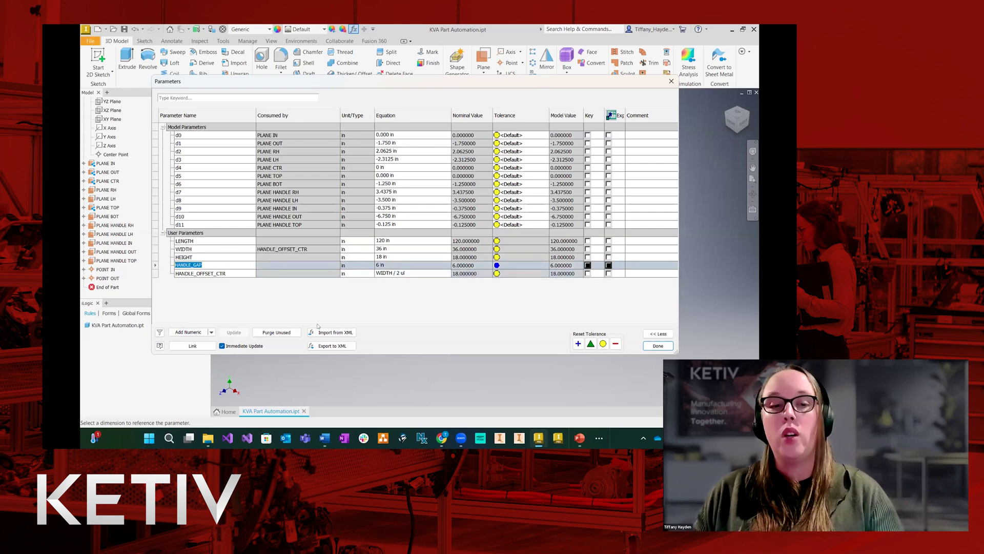
left_click(414, 274)
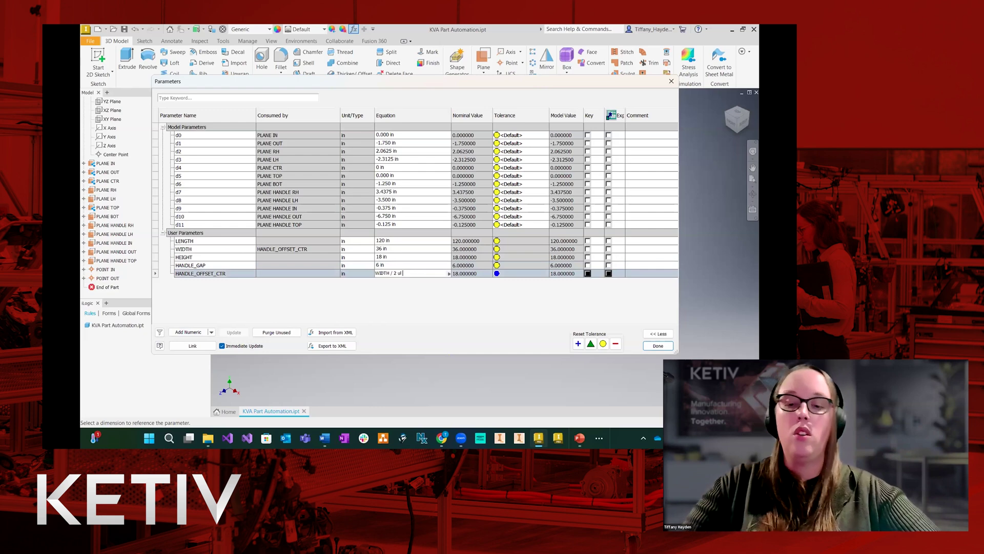
type("+ HANDLE_GAP")
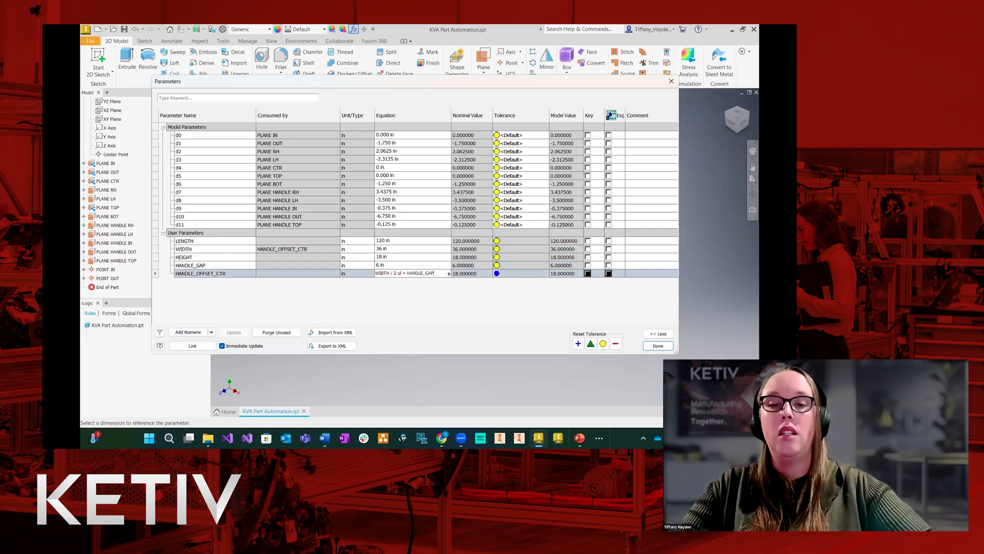
key("Return")
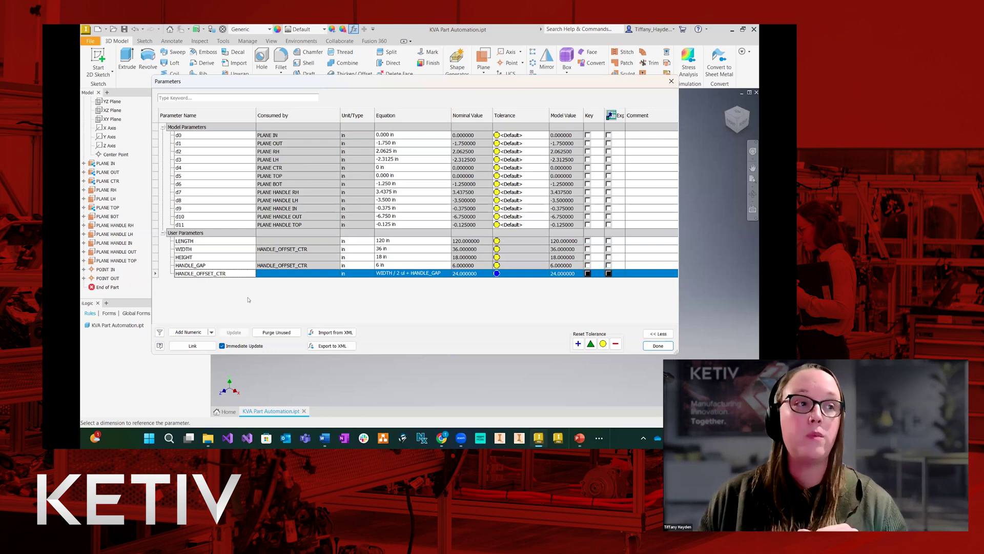
Add a numeric user parameter named HANDLE_OFFSET_END with a value of 6 in.
left_click(188, 333)
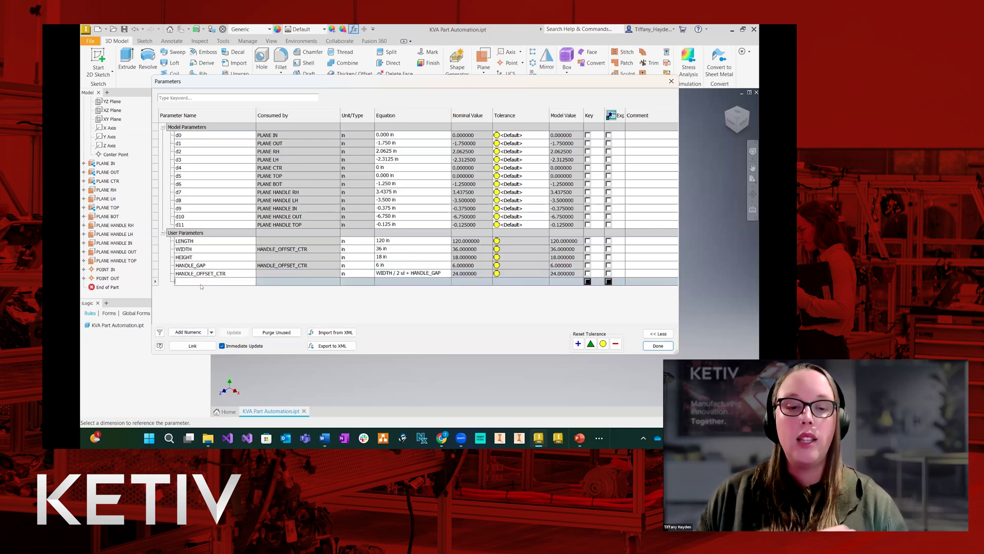
type("HANDLE_OFFSE")
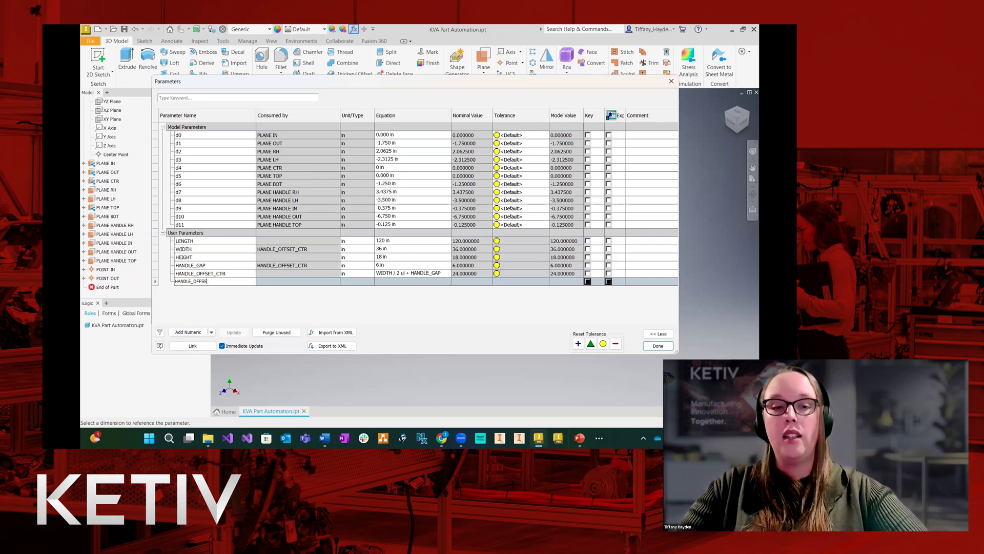
type("T_END")
key("Return")
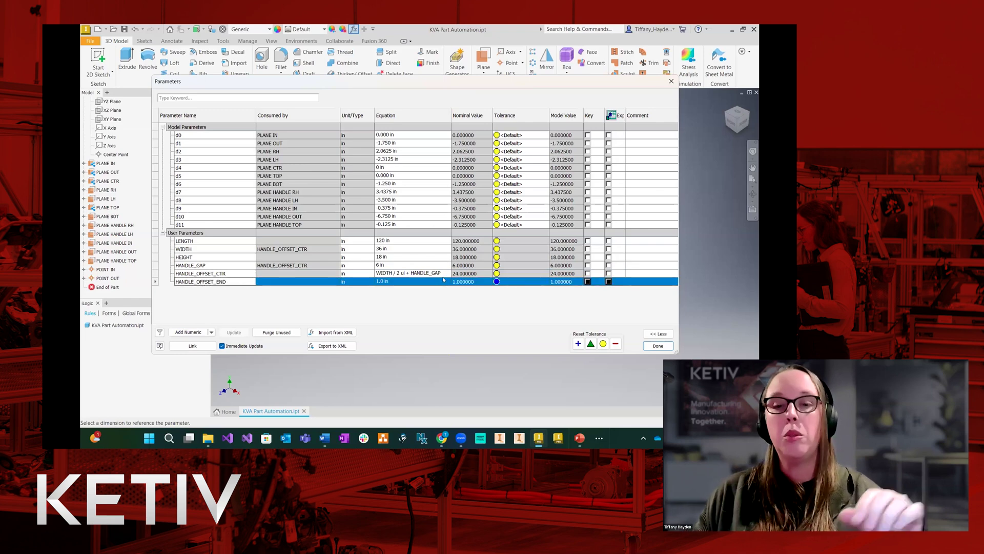
left_click(402, 281)
key("BackSpace")
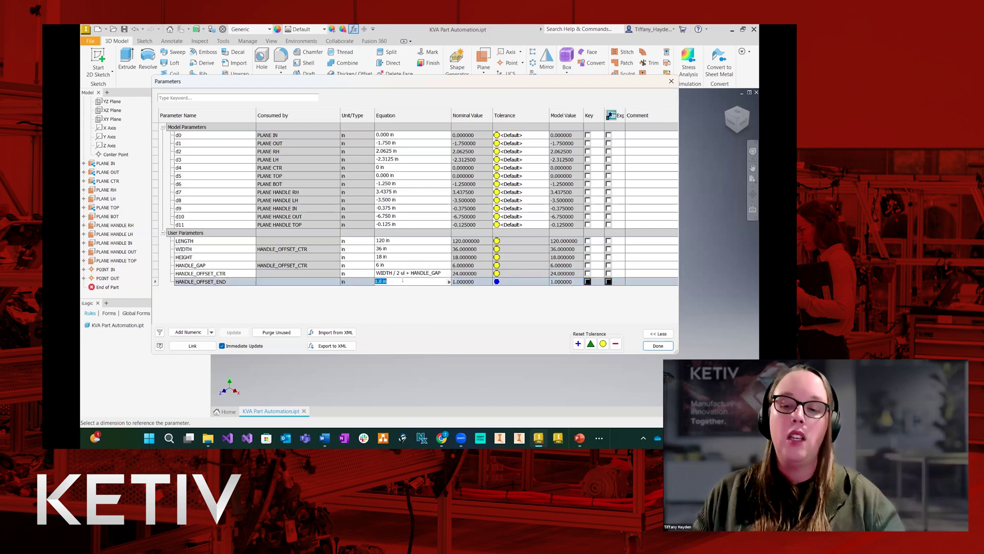
key("Return")
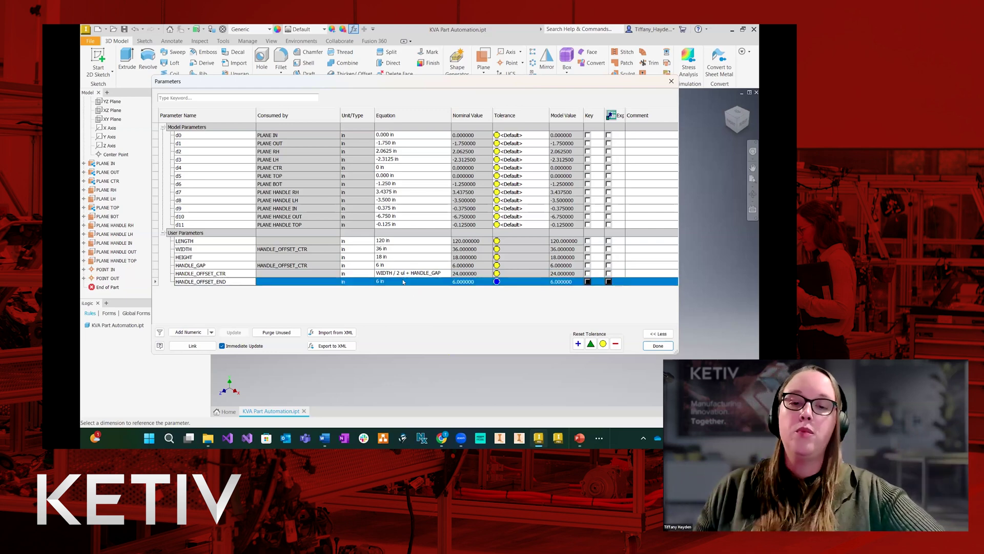
Add a numeric user parameter named HANDLE_OFFSET_TOP with a value of 3 in.
left_click(188, 332)
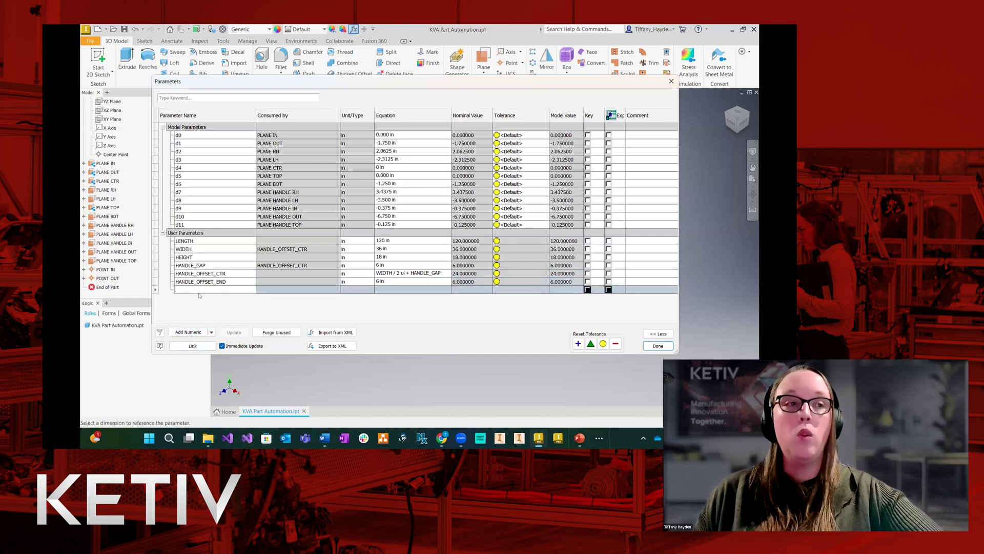
type("HANDLE_OF")
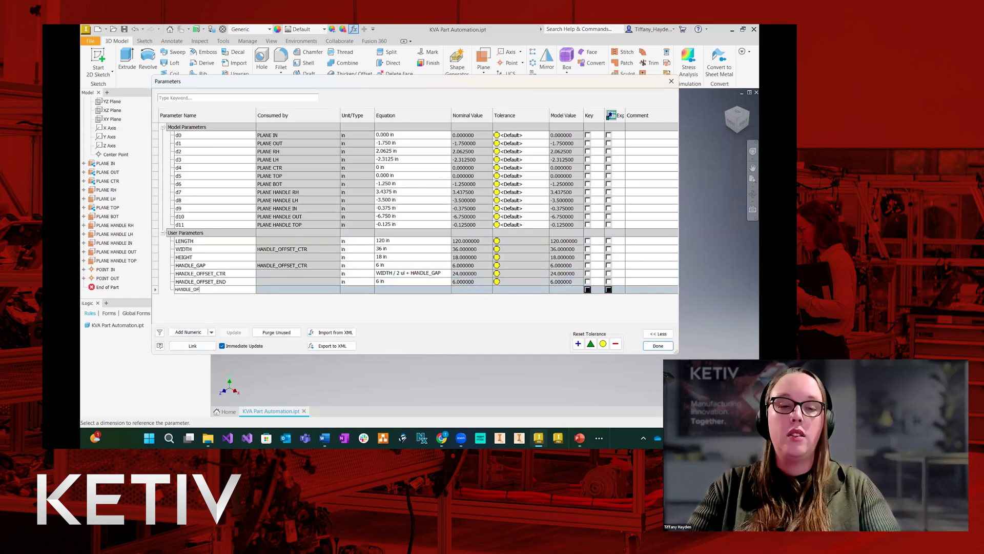
type("FSET_TOP")
key("Return")
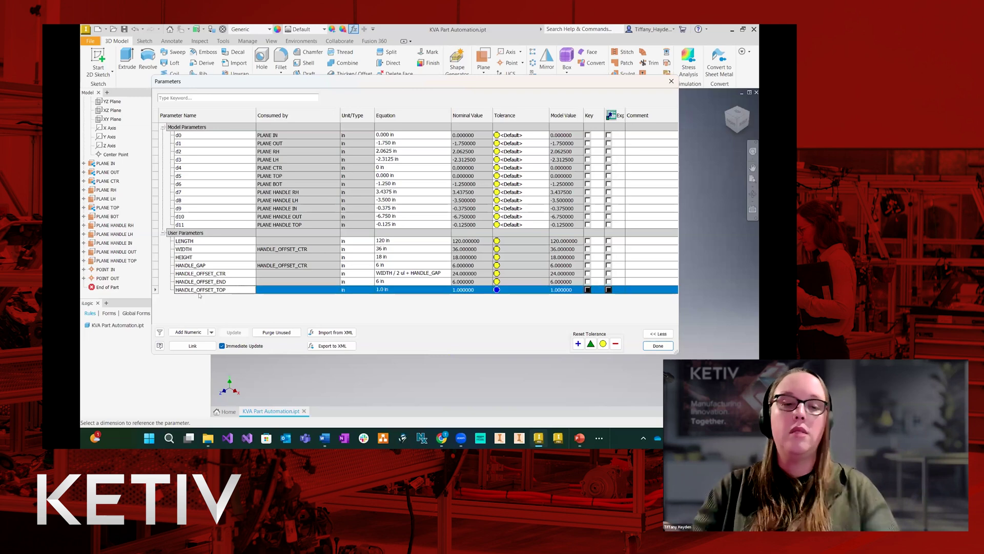
left_click(418, 288)
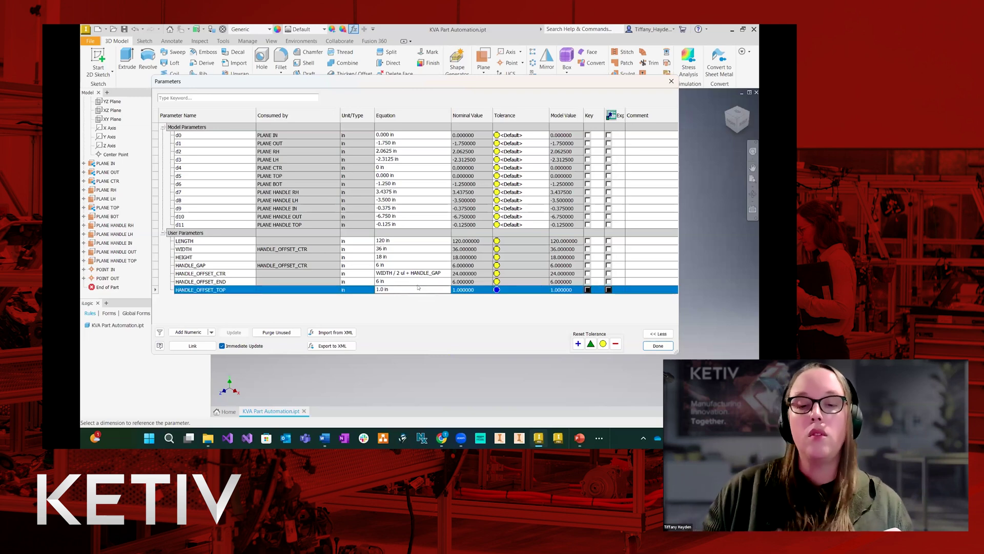
left_click(415, 287)
type("3")
key("Return")
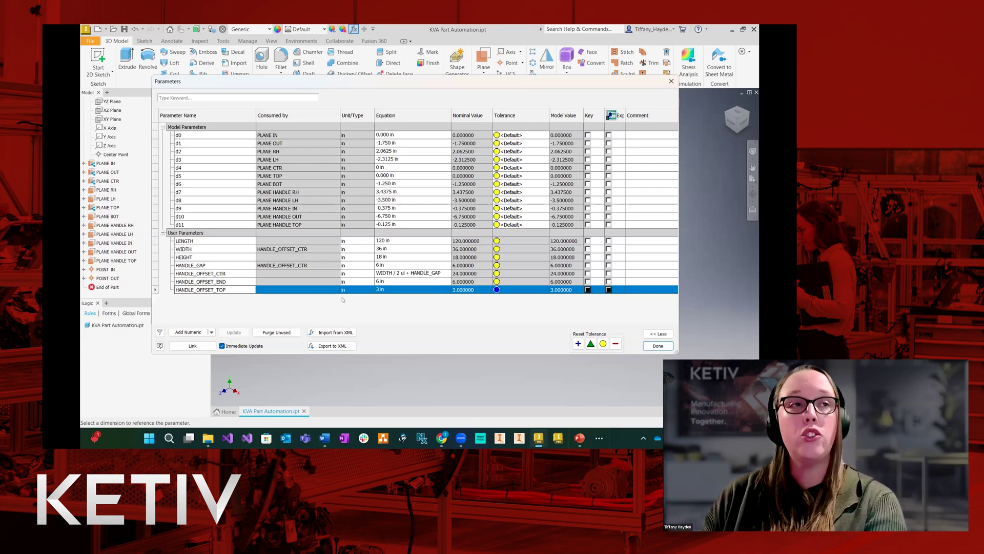
Close the parameters dialog and collapse the Origin folder in the model tree.
left_click(657, 345)
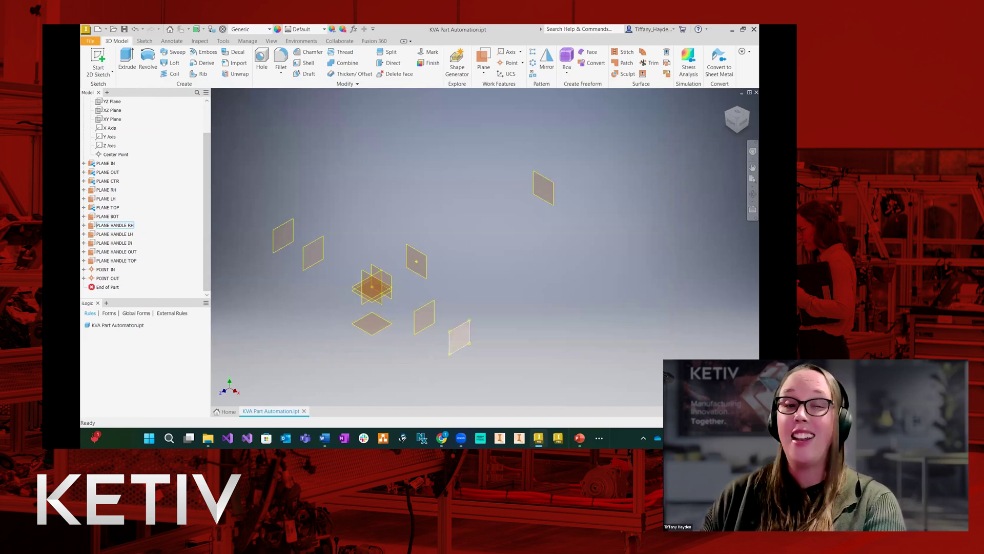
scroll(168, 126, "up", 2)
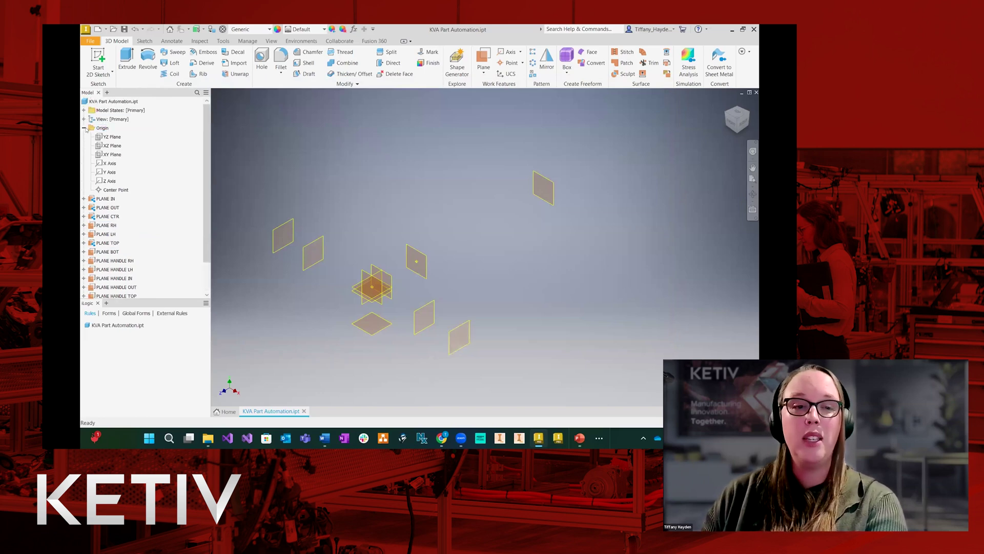
left_click(84, 128)
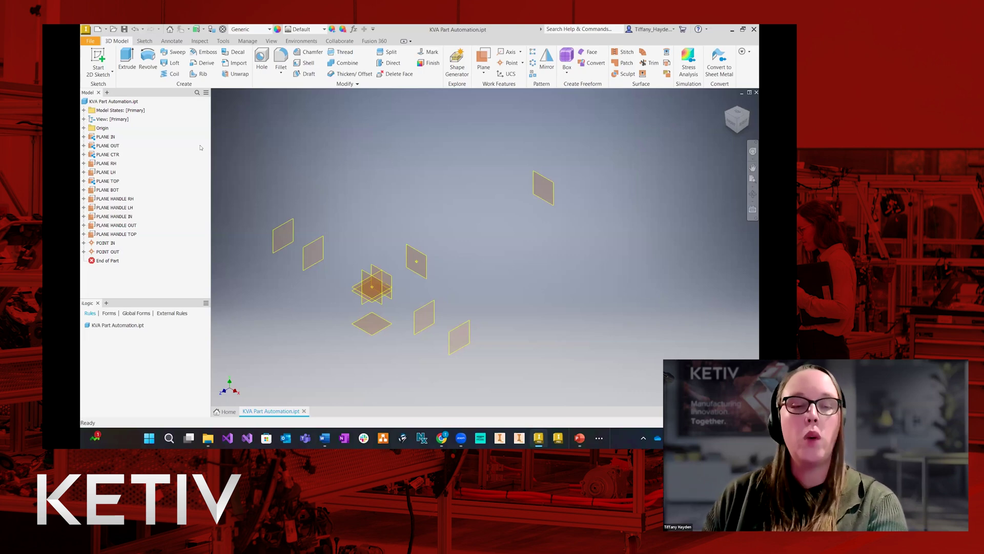
scroll(265, 349, "up", 5)
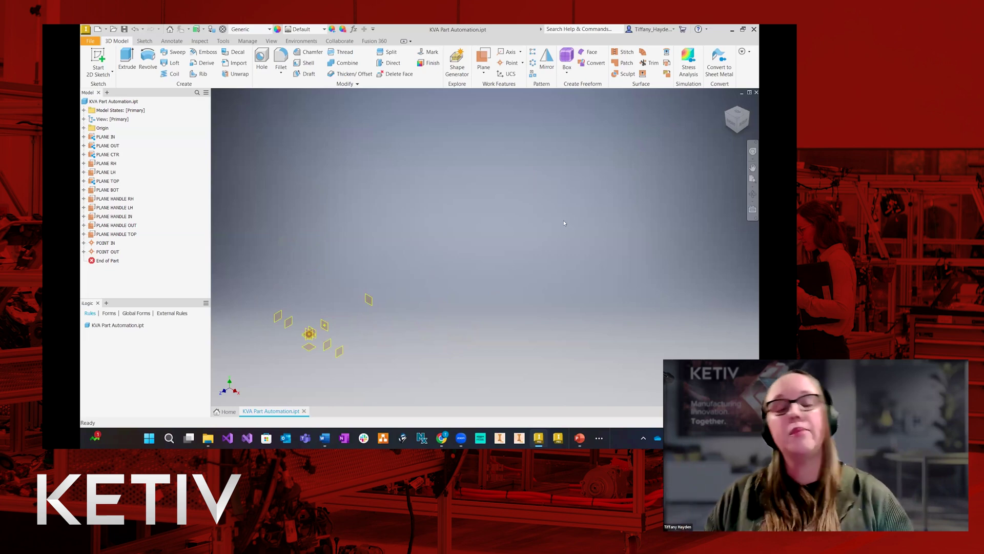
Open the offset of PLANE IN for editing and accept its existing value.
left_click(101, 137)
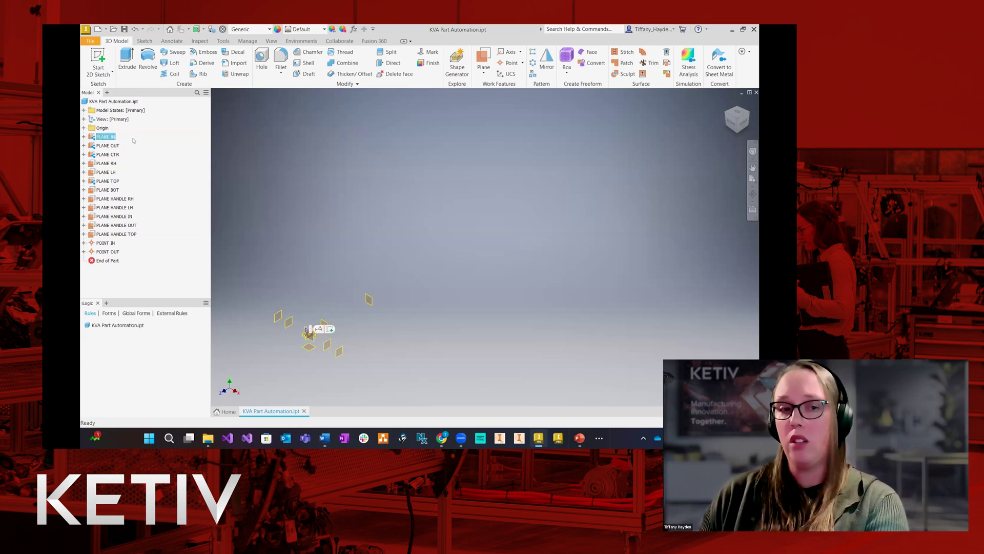
double_click(98, 137)
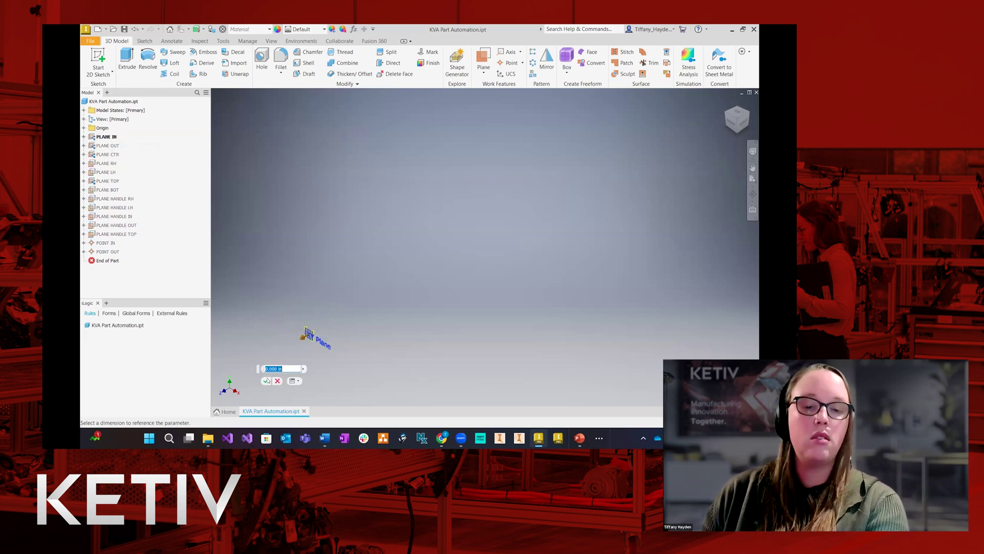
left_click(267, 381)
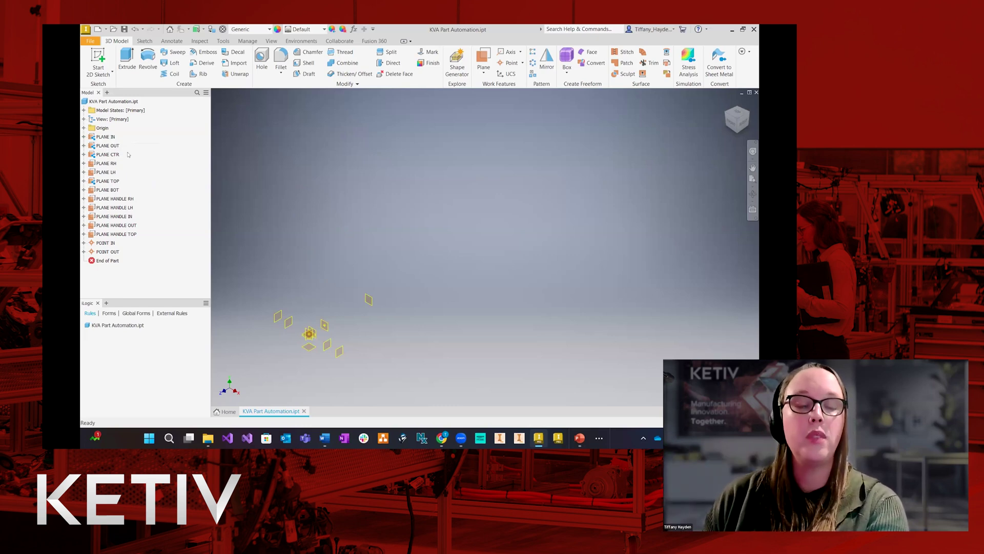
Set the offset of PLANE OUT to the negative LENGTH parameter, -LENGTH.
double_click(108, 146)
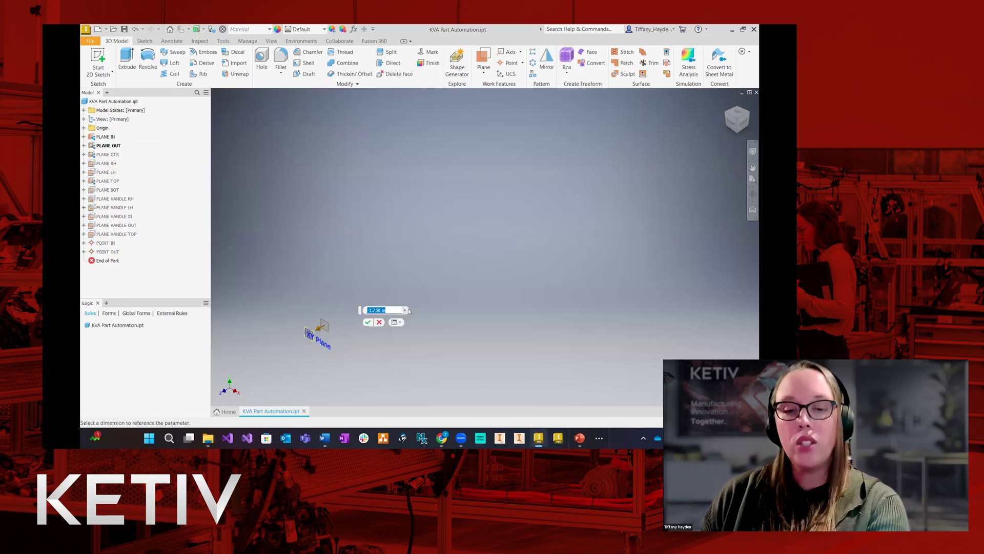
left_click(405, 310)
left_click(437, 339)
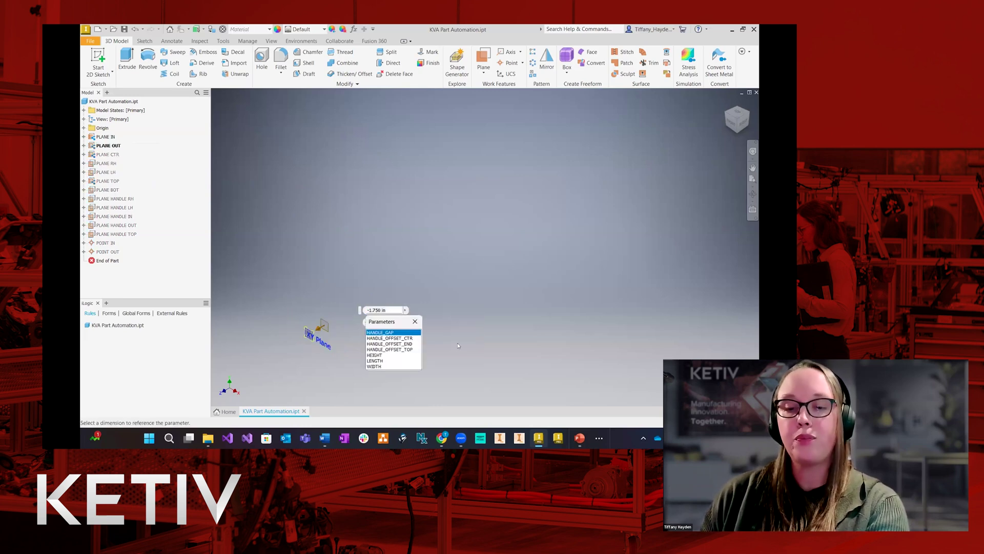
left_click(394, 361)
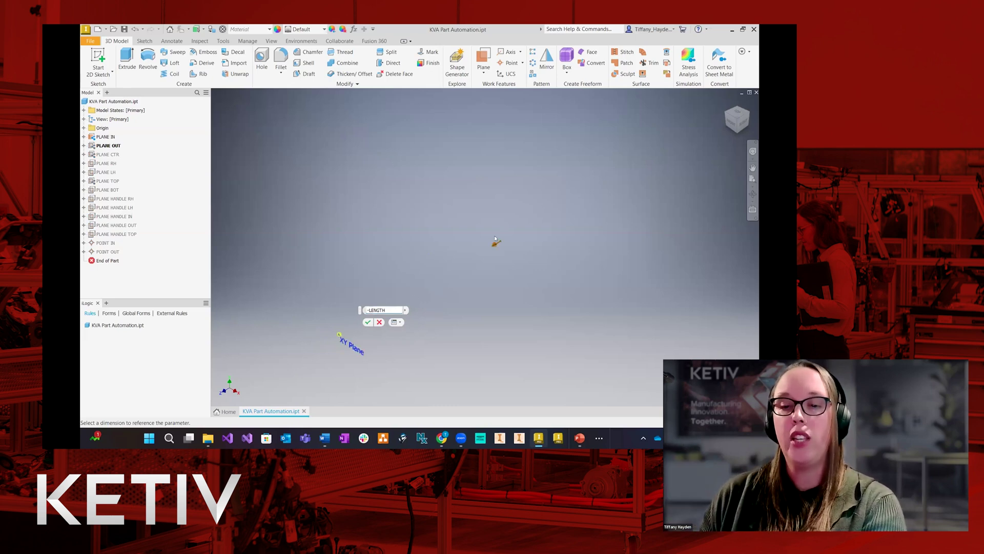
left_click(367, 322)
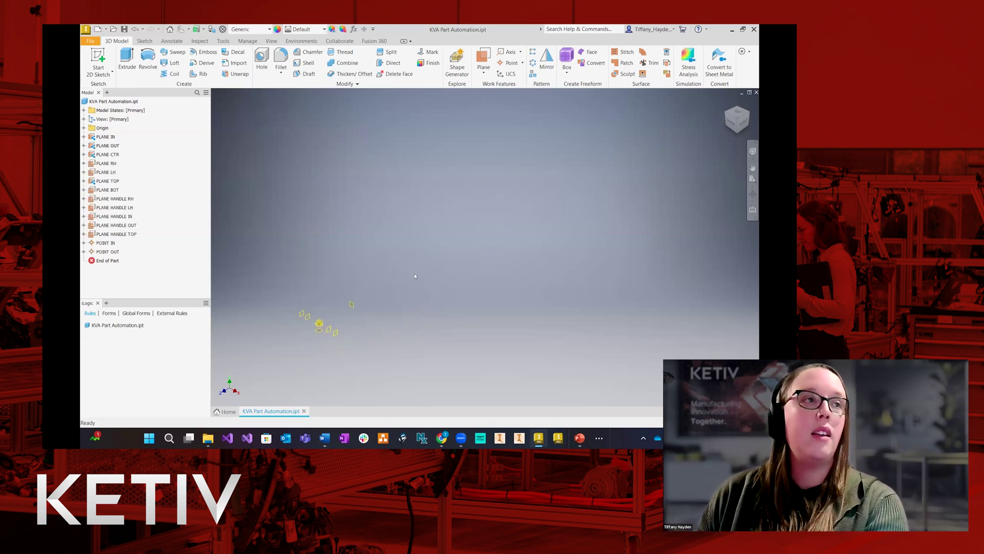
Check the offset of PLANE CTR and leave the edit without changing it.
left_click(111, 156)
double_click(110, 156)
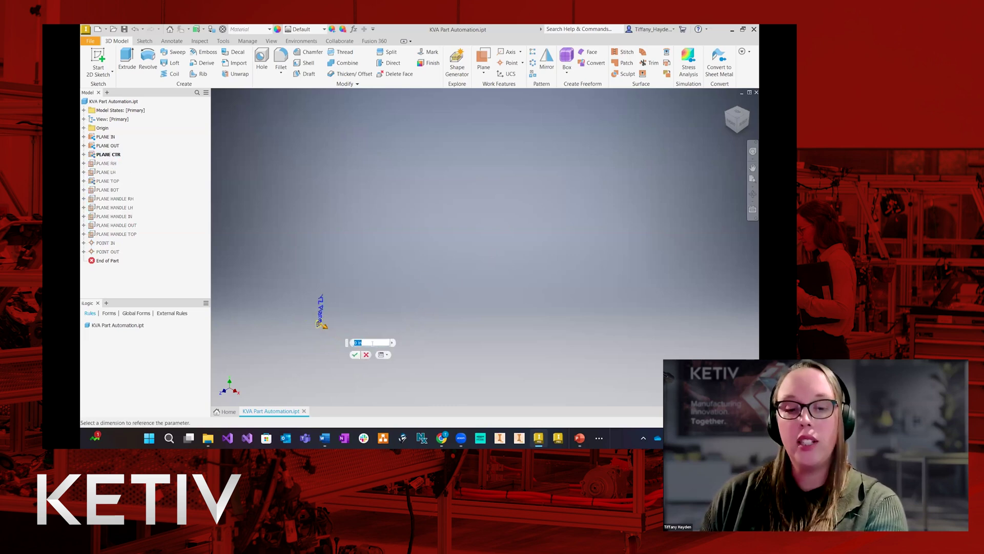
key("Escape")
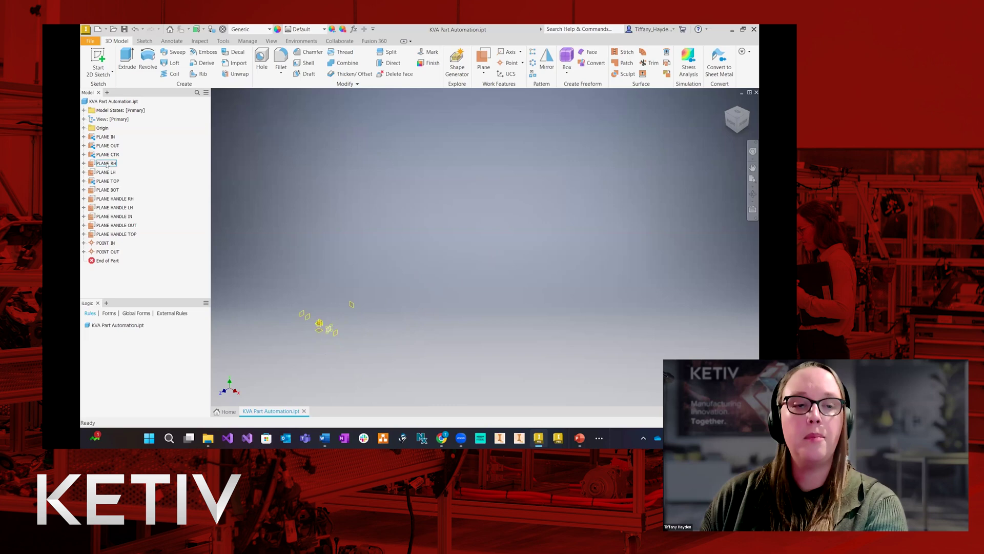
Set the offset of PLANE RH to half the width parameter, WIDTH/2.
double_click(107, 163)
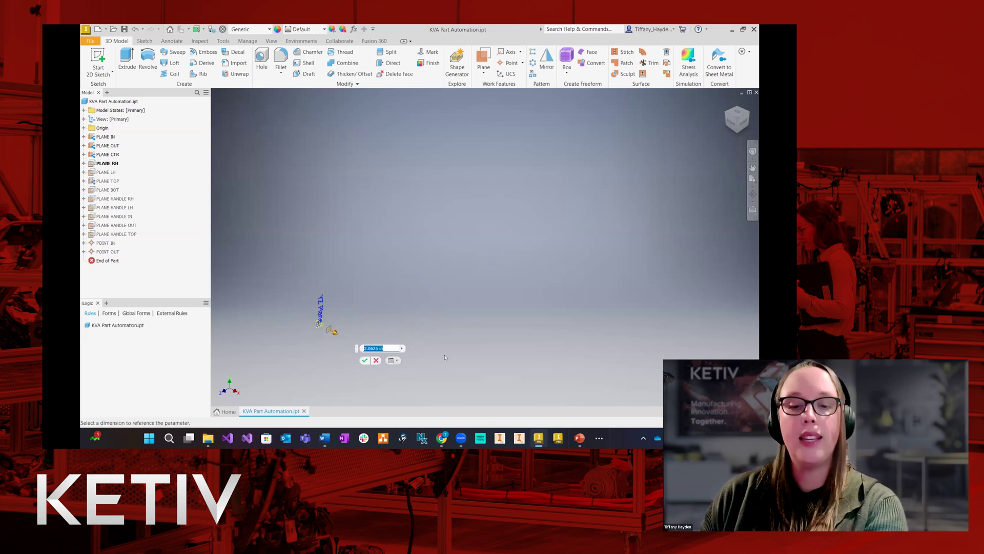
left_click(403, 349)
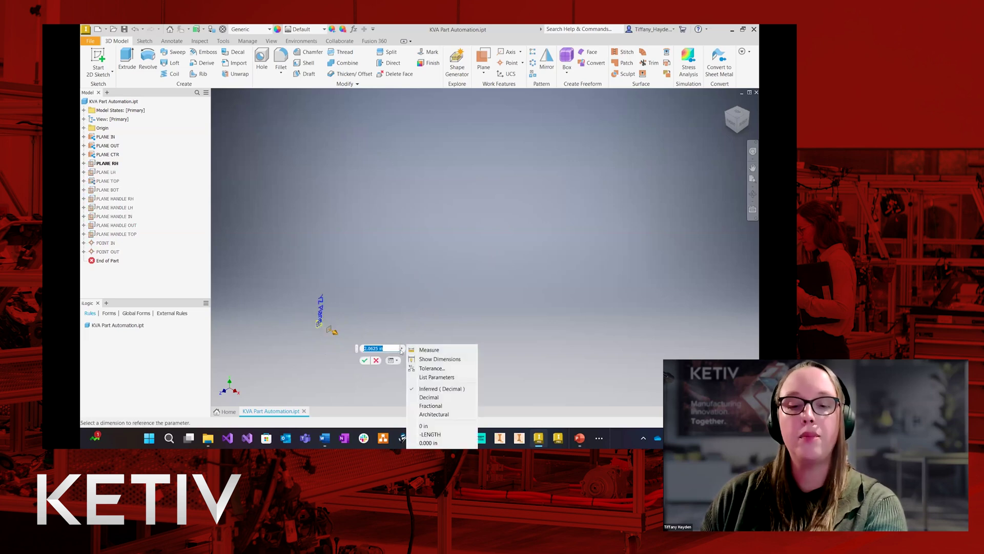
left_click(432, 378)
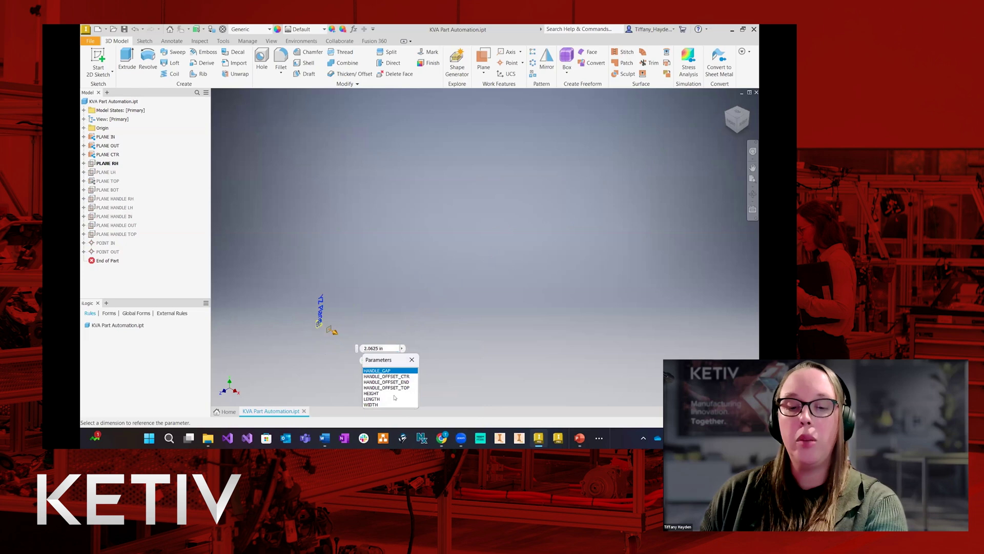
left_click(372, 404)
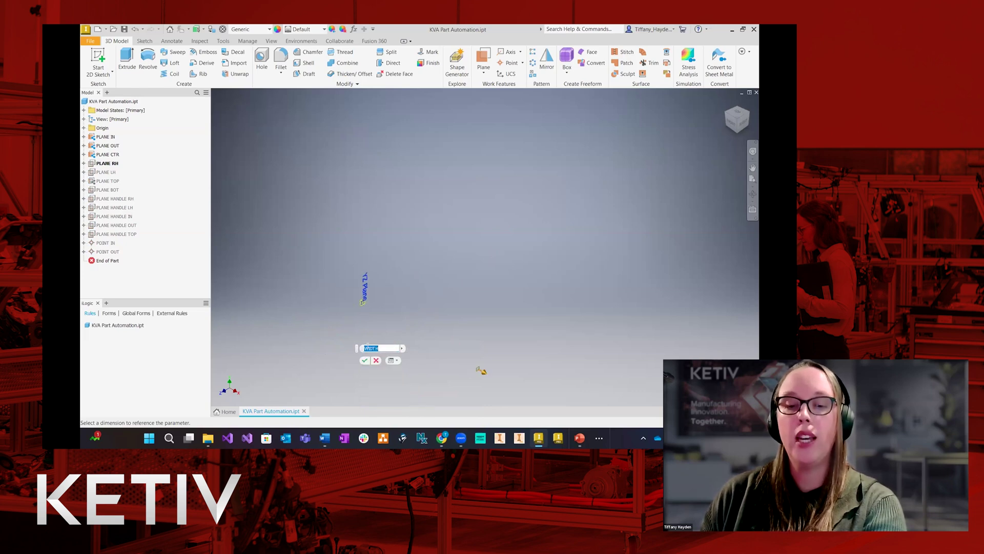
left_click(388, 349)
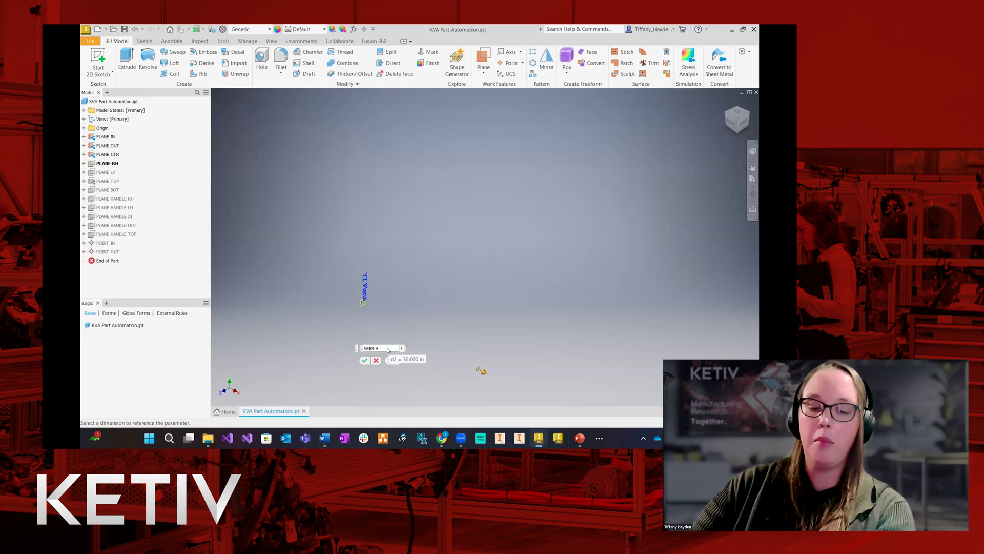
type("/2")
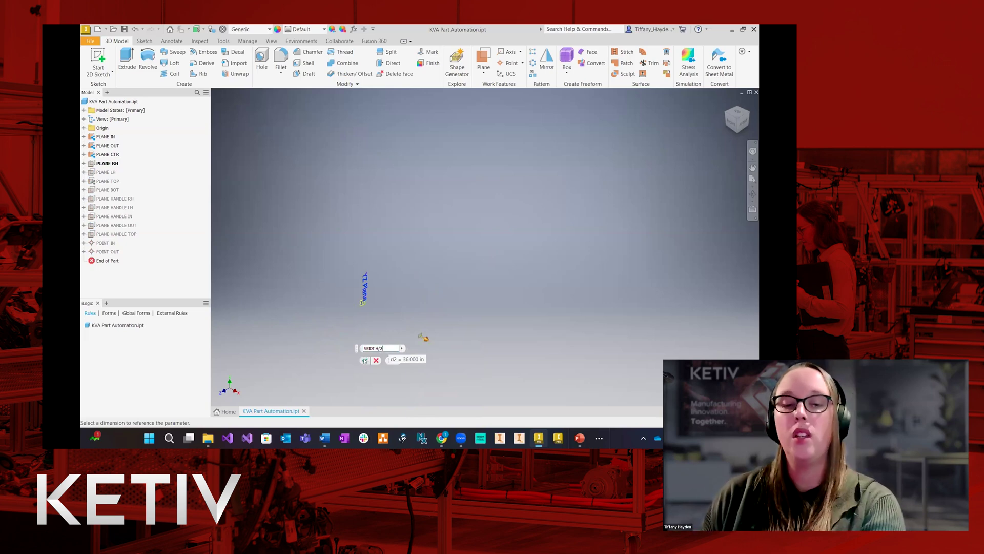
left_click(365, 360)
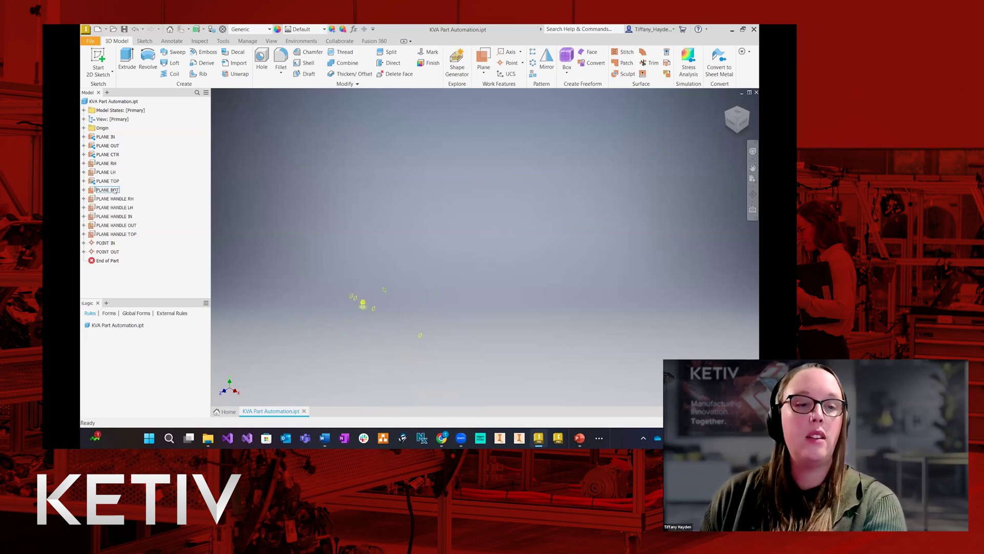
Set the offset of PLANE LH to the negative half of the width parameter, -WIDTH/2.
double_click(107, 172)
left_click(332, 272)
left_click_drag(332, 272, 314, 274)
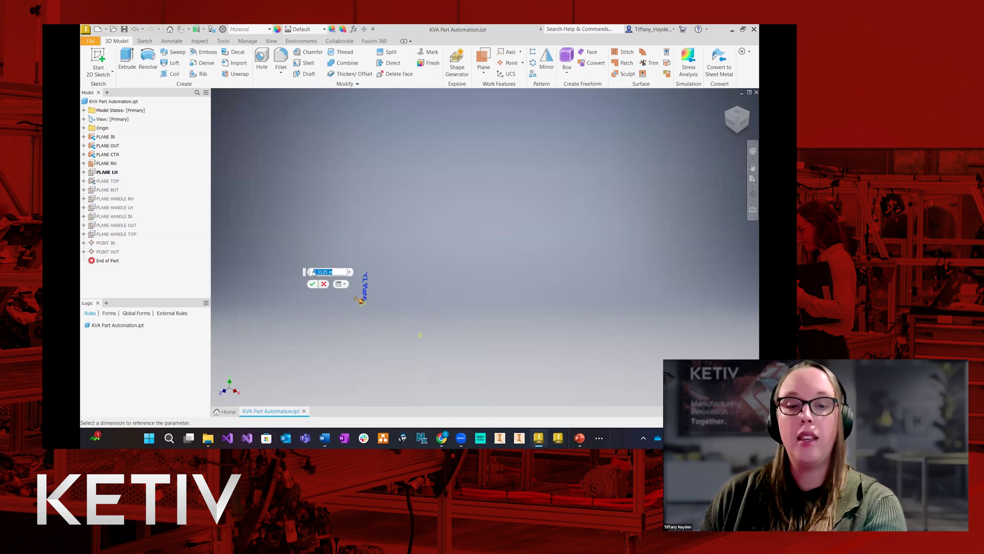
left_click(350, 272)
left_click(377, 312)
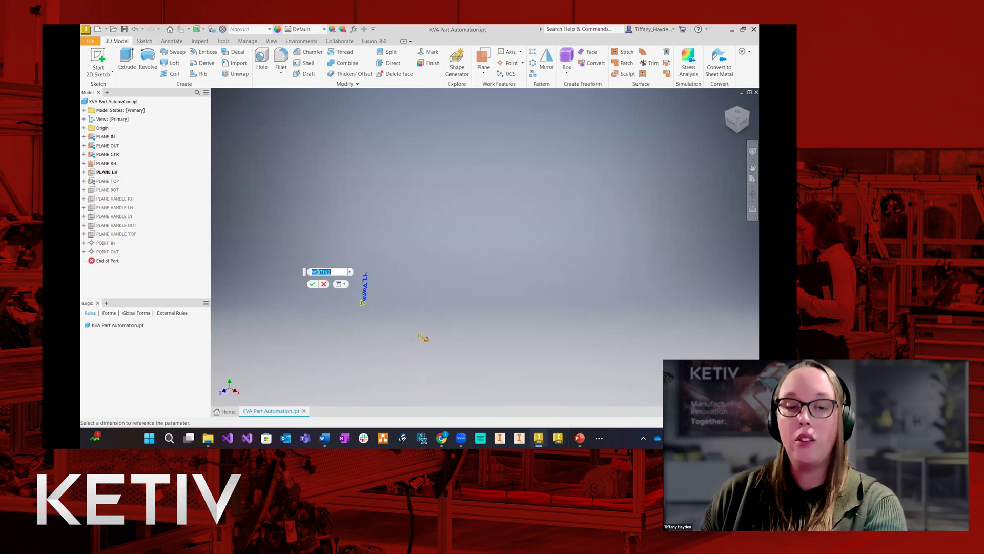
left_click(328, 273)
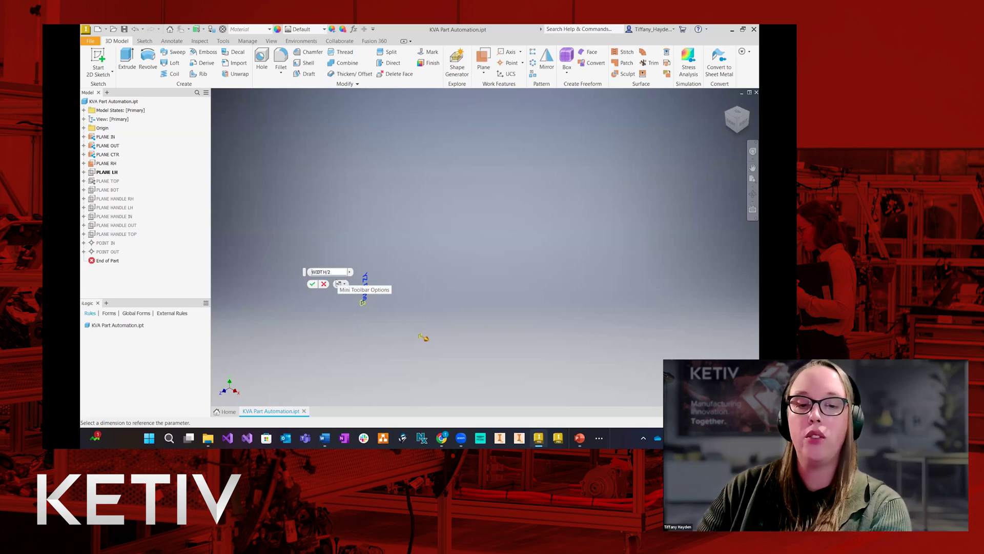
type("-")
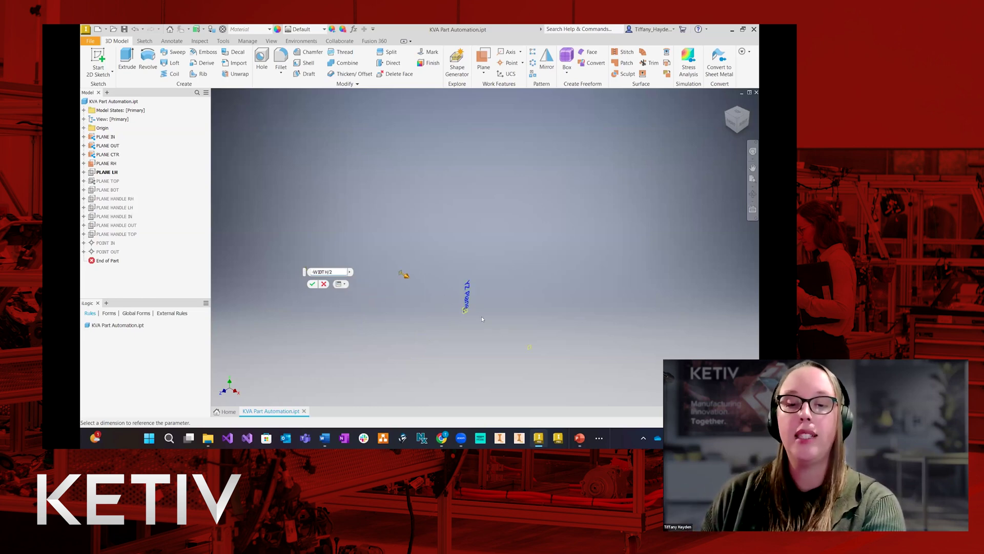
left_click(311, 284)
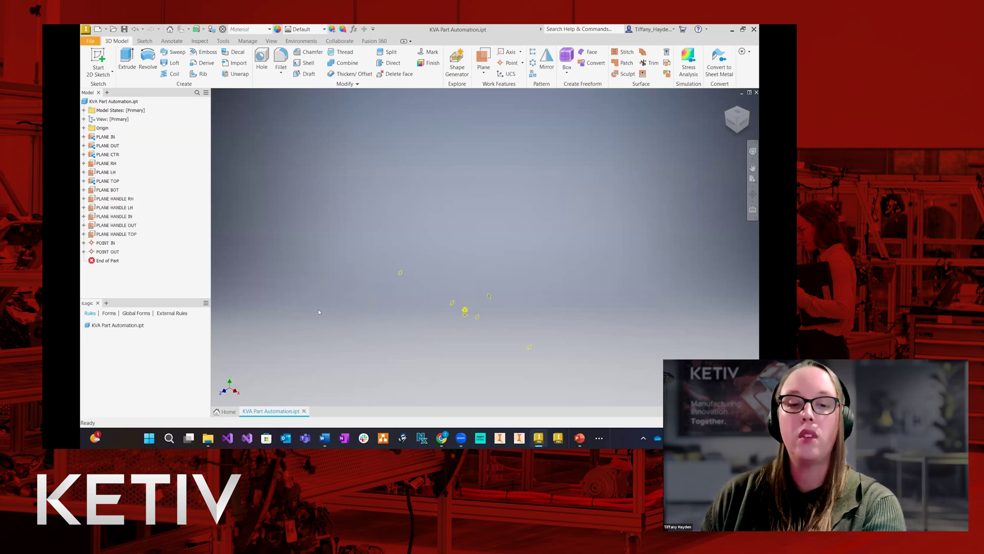
Accept the existing offset of PLANE TOP and set the offset of PLANE BOT to -HEIGHT.
double_click(105, 182)
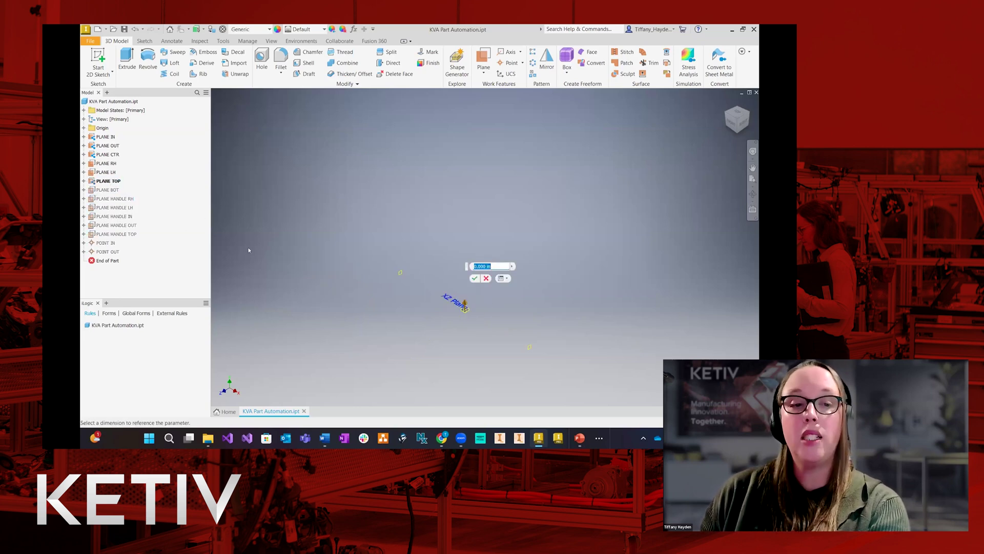
left_click(473, 278)
double_click(109, 190)
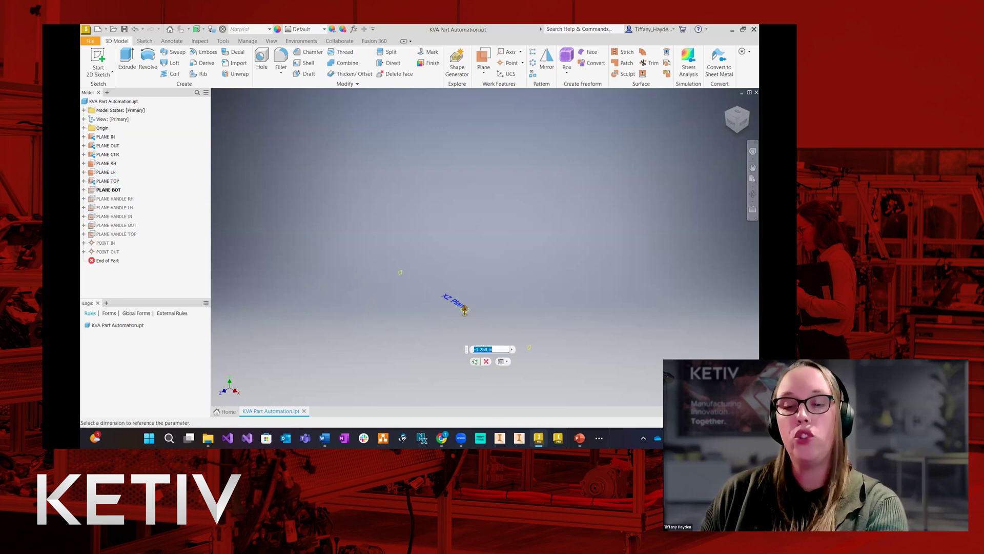
left_click(511, 349)
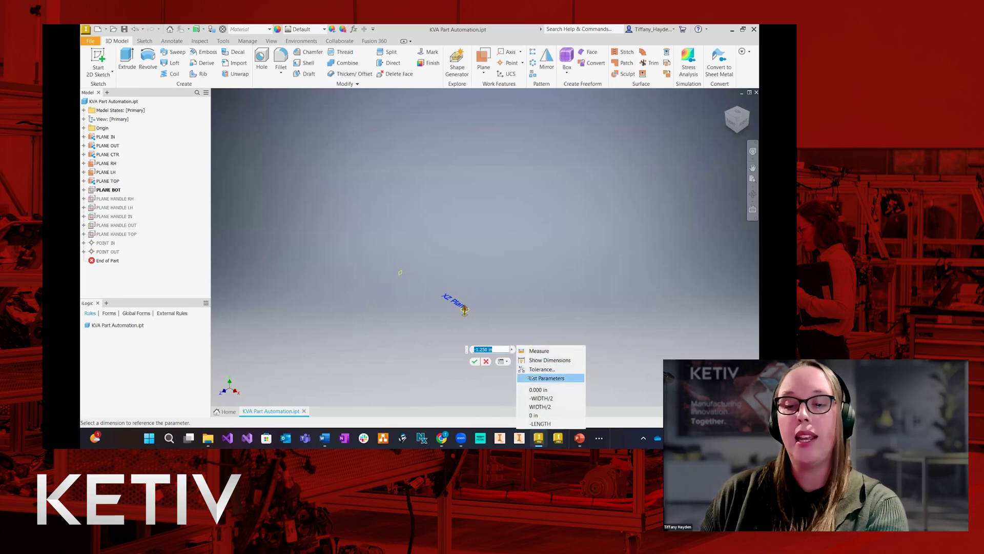
left_click(533, 377)
left_click(483, 394)
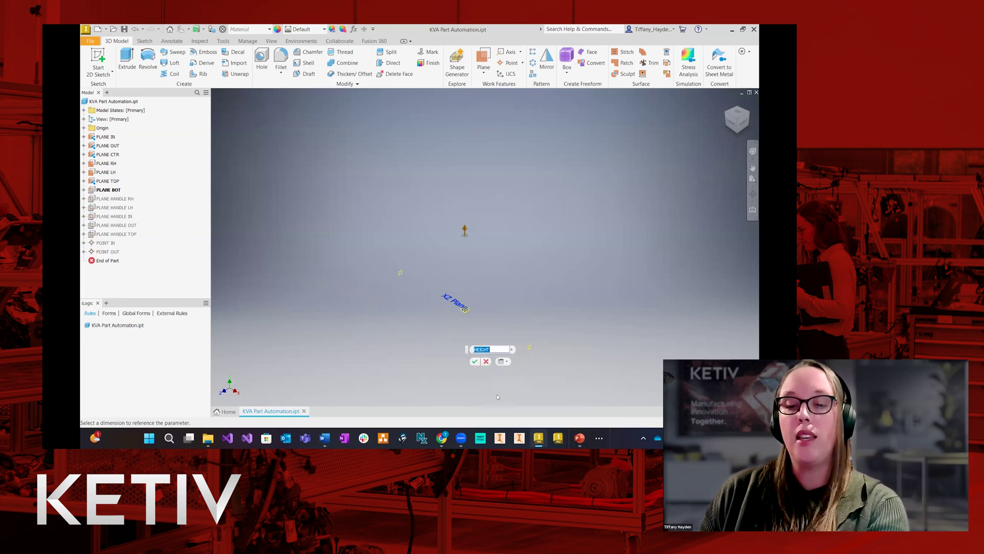
left_click(475, 351)
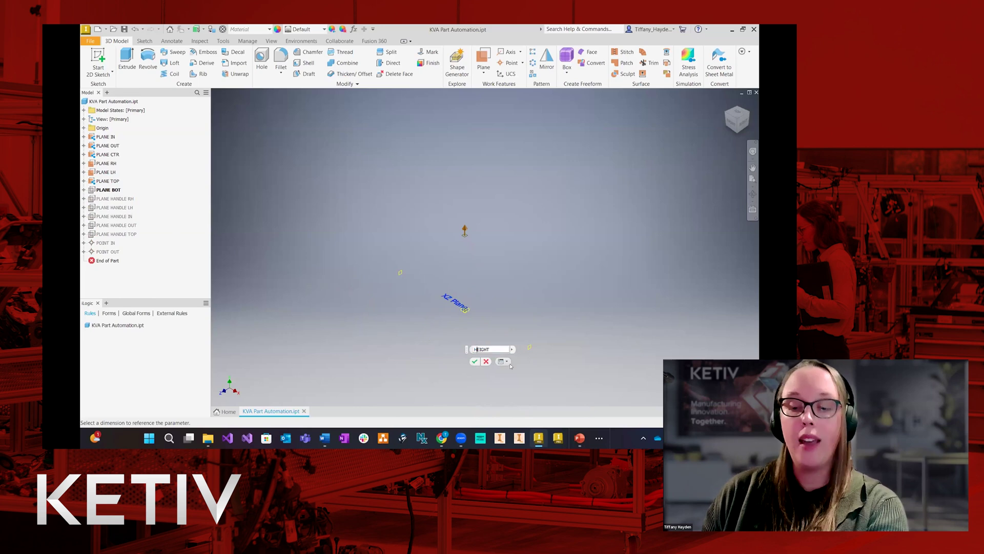
key("Home")
type("-")
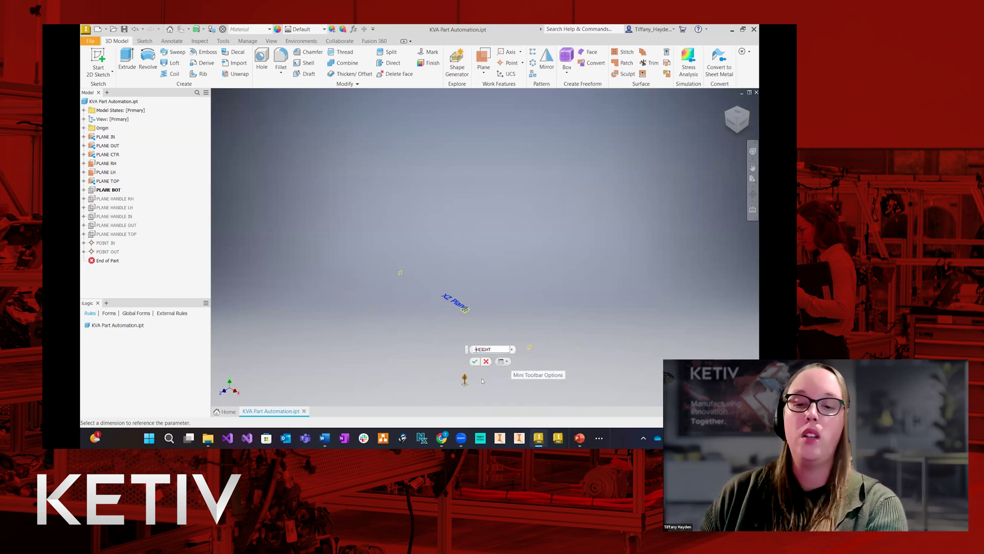
left_click(474, 360)
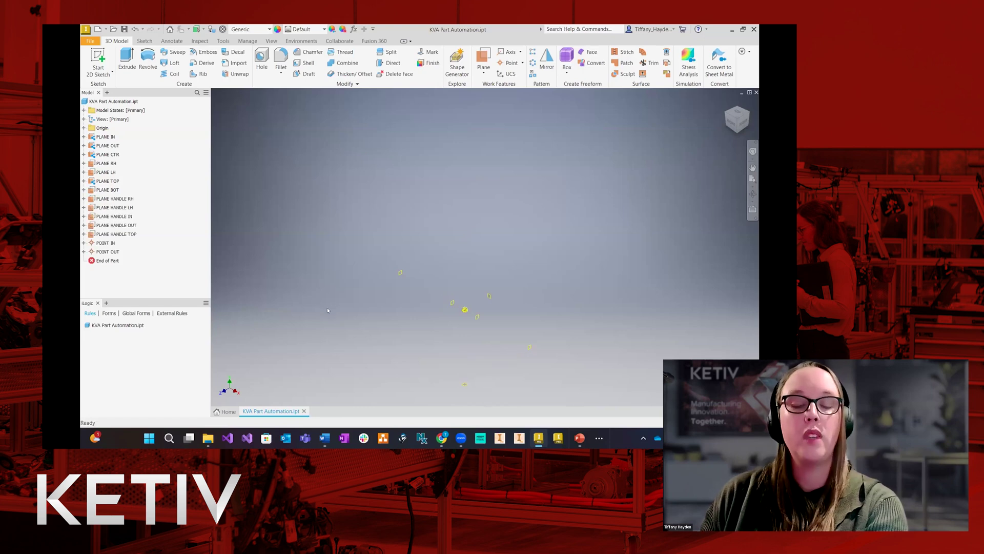
Link the offset of PLANE HANDLE RH to the HANDLE_OFFSET_CTR parameter.
double_click(114, 199)
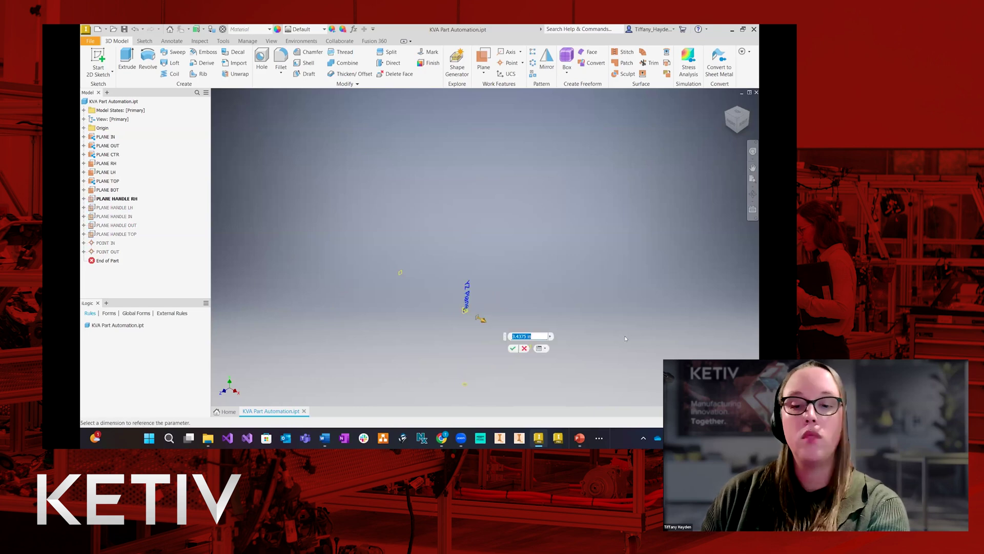
left_click(550, 336)
left_click(574, 364)
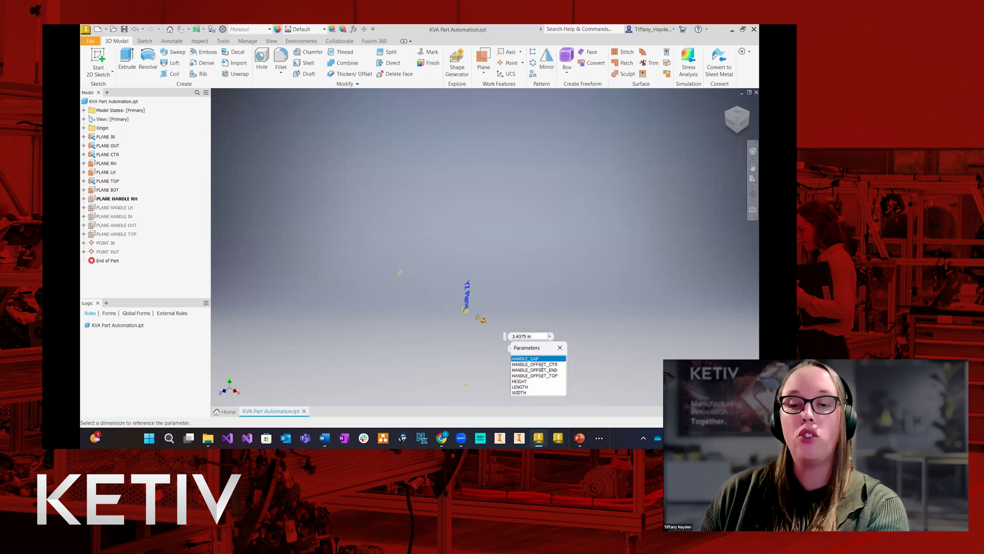
left_click(542, 365)
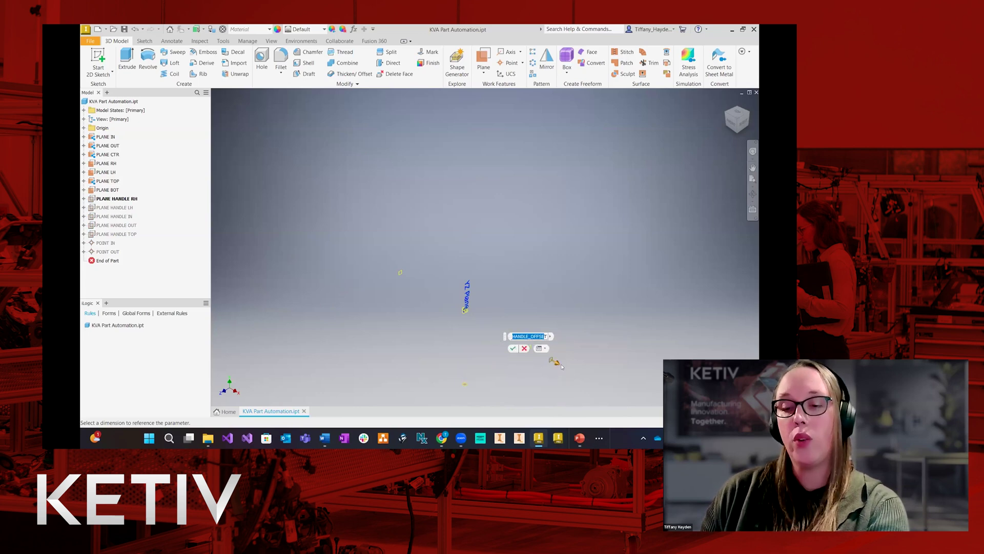
left_click(513, 348)
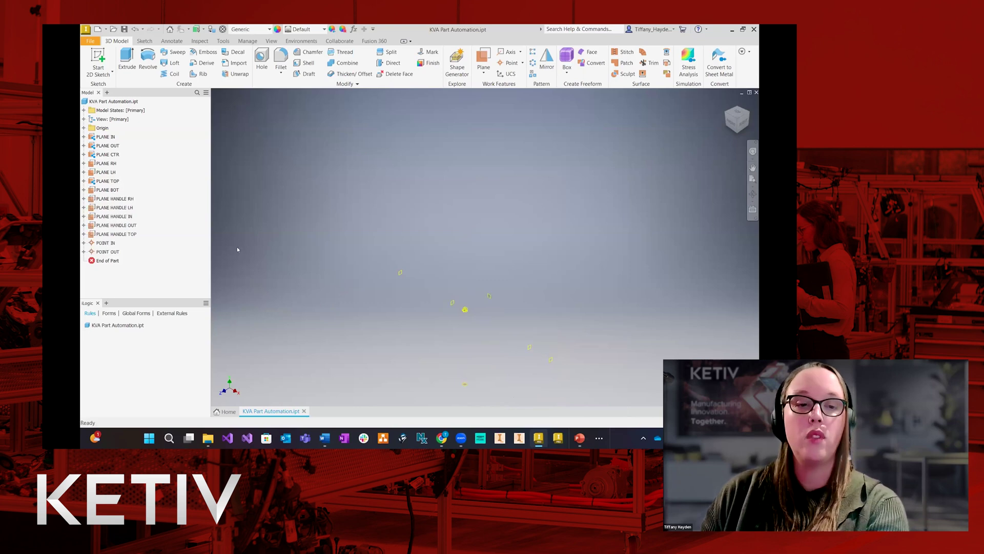
Set the offset of PLANE HANDLE LH to the negative handle parameter, -HANDLE_OFFSET_CTR.
double_click(113, 207)
left_click(451, 276)
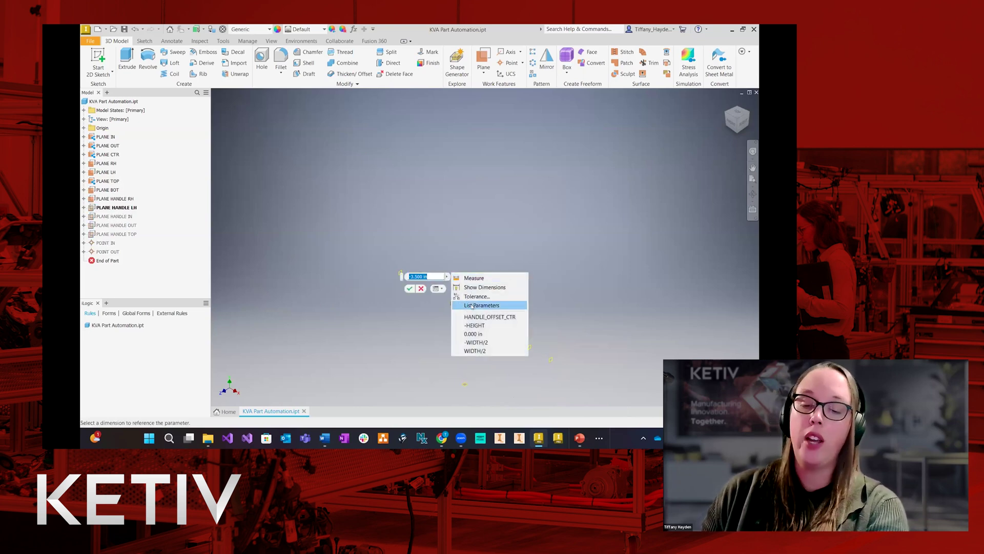
left_click(473, 306)
left_click(431, 305)
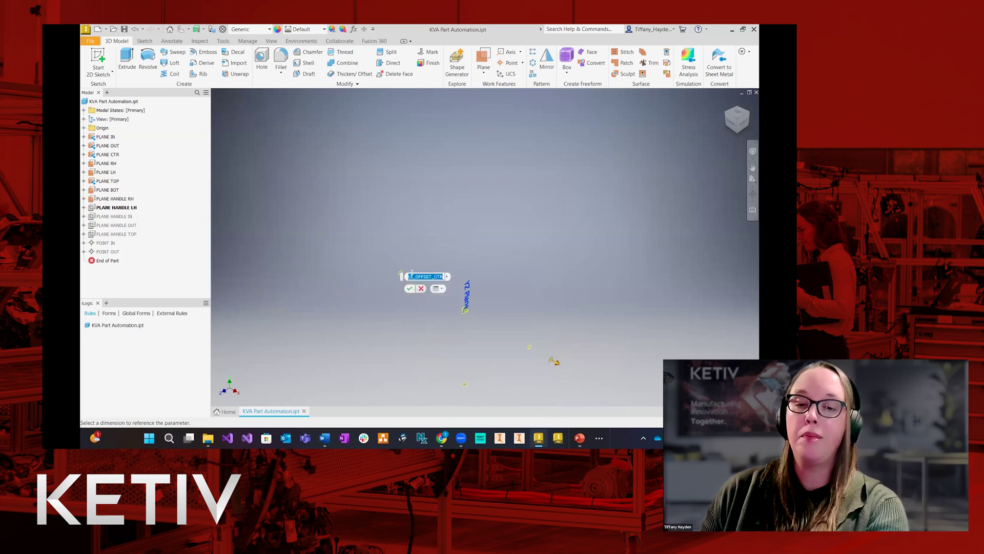
left_click(418, 280)
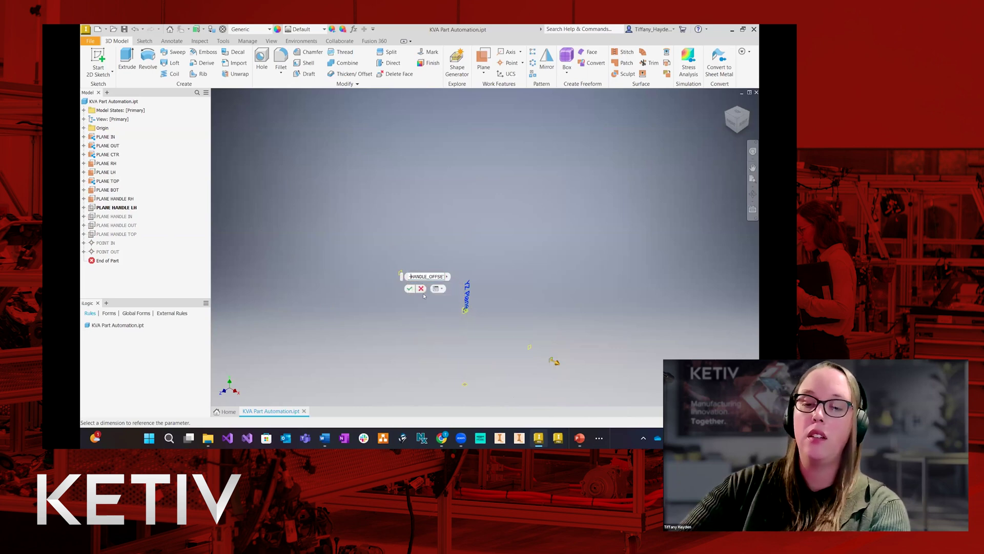
left_click(409, 288)
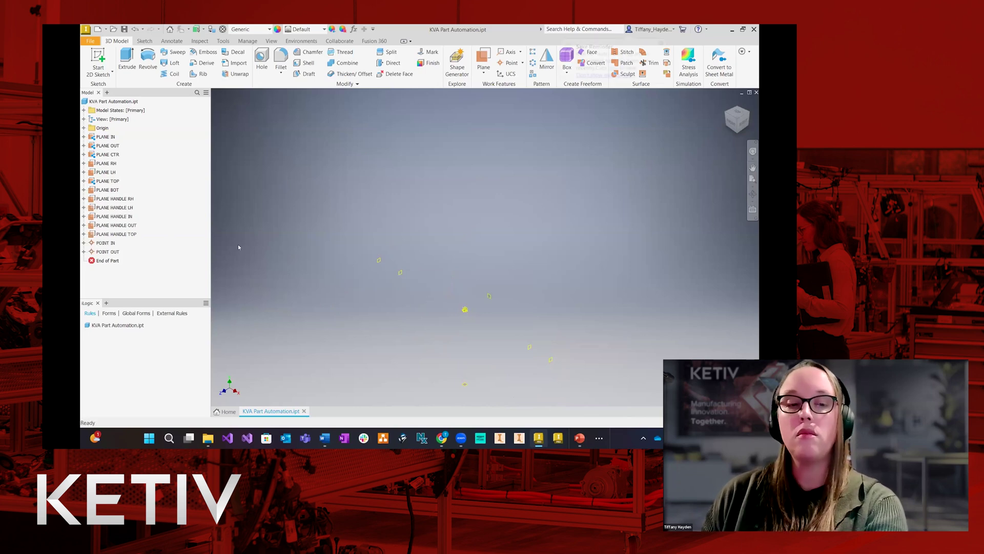
Set the offset of PLANE HANDLE IN to the negative end offset parameter, -HANDLE_OFFSET_END.
double_click(106, 218)
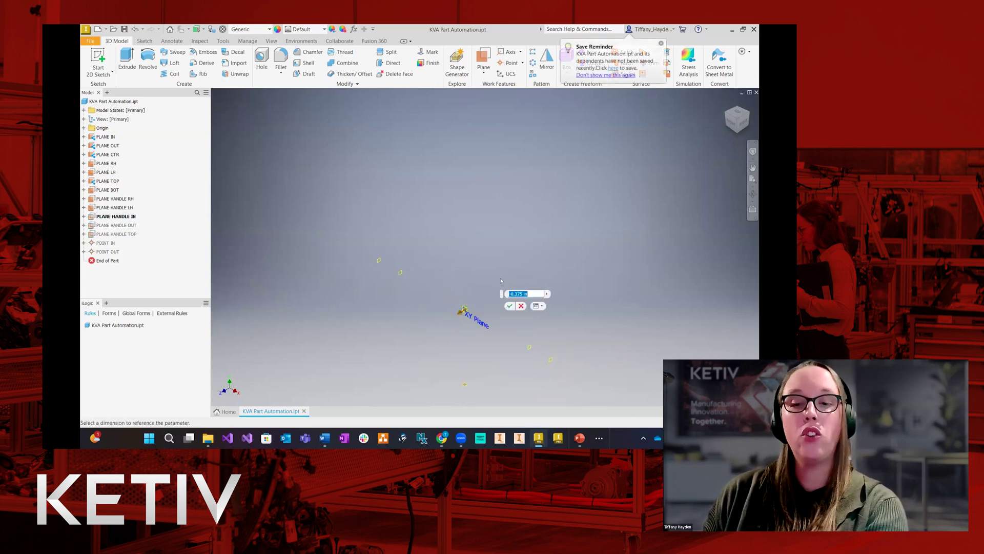
left_click(548, 294)
left_click(585, 321)
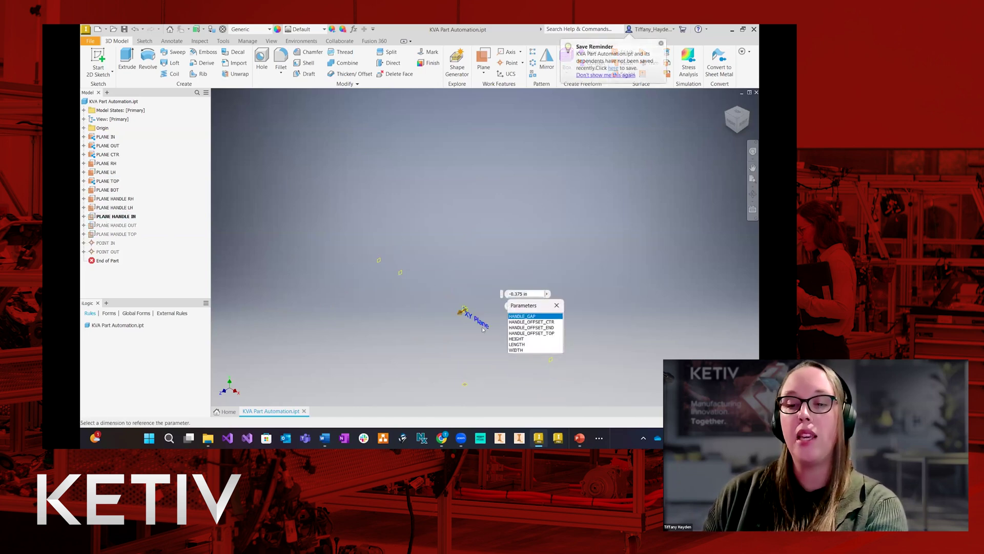
left_click(542, 328)
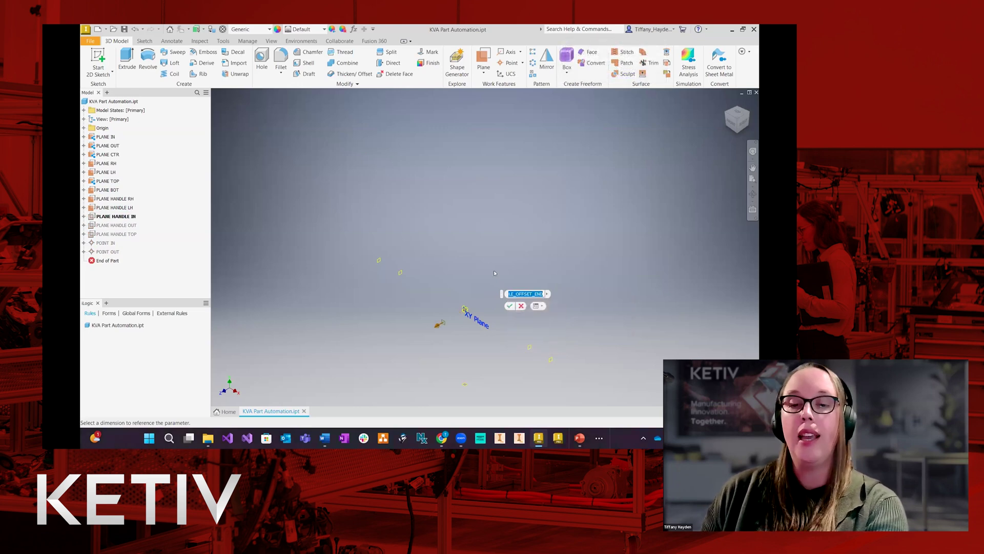
left_click_drag(513, 291, 502, 295)
left_click(509, 294)
type("-HAND")
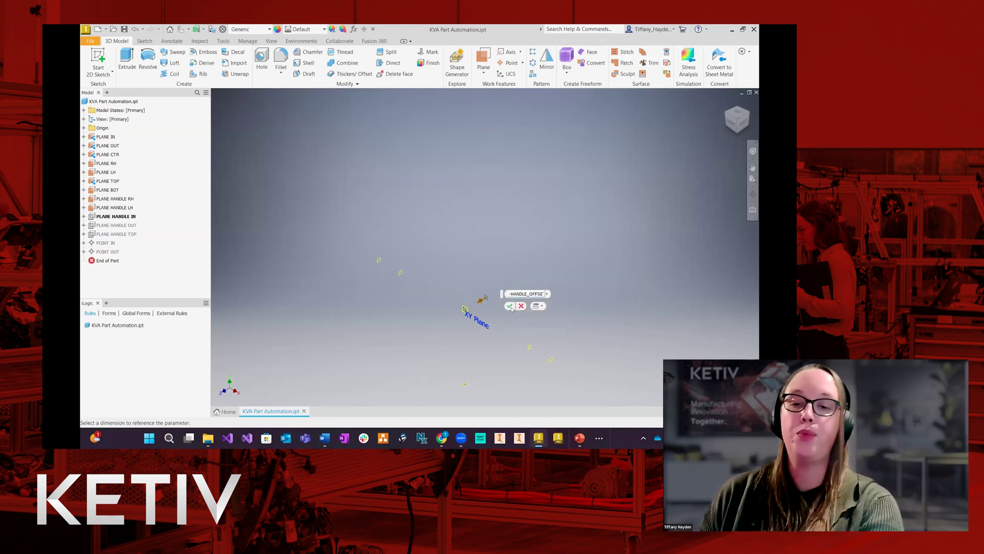
left_click(510, 306)
Try to set the offset of PLANE HANDLE OUT to the expression -LENGTH + HANDLE_OFFSET_END.
double_click(117, 225)
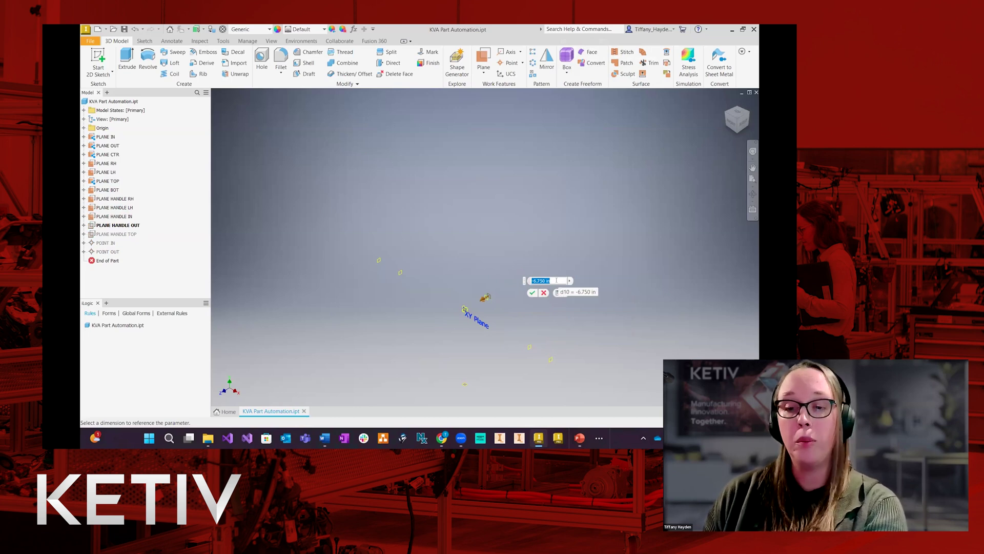
left_click(569, 280)
left_click(594, 307)
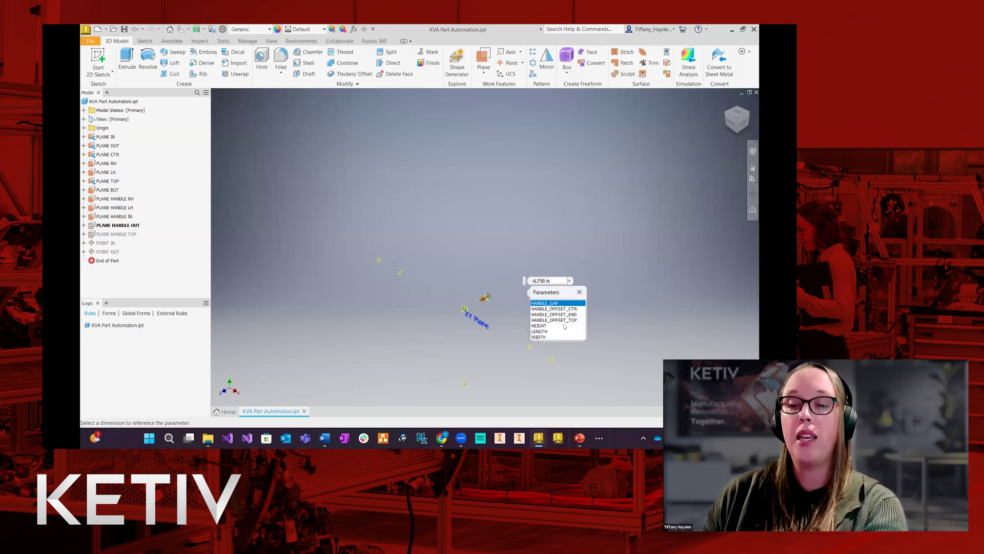
left_click(539, 332)
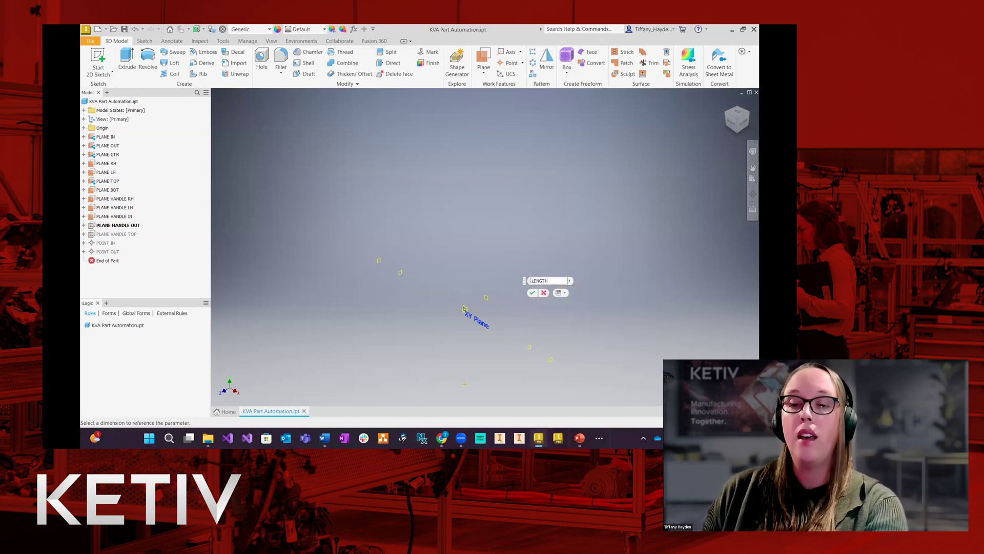
left_click(531, 281)
type("-")
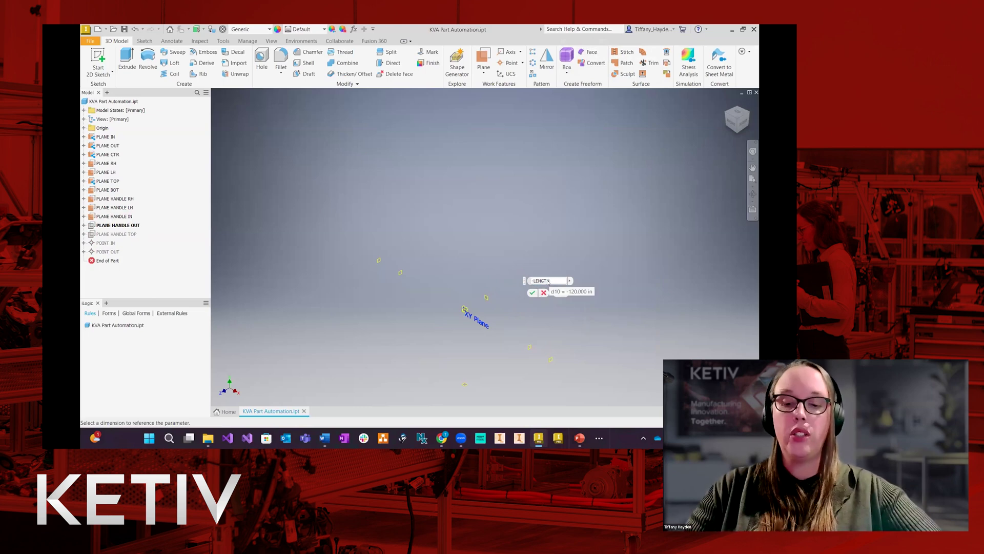
type(" +")
left_click(570, 281)
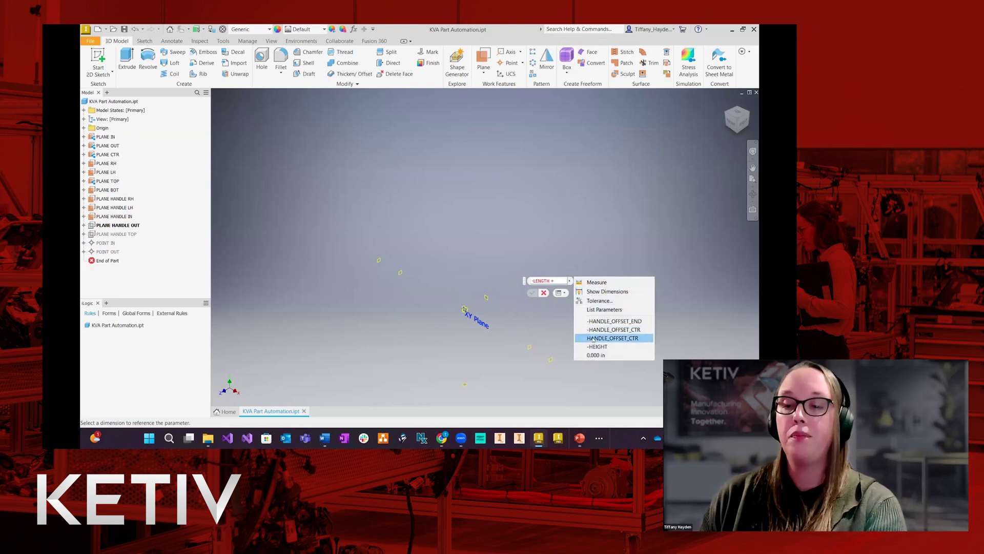
left_click(604, 310)
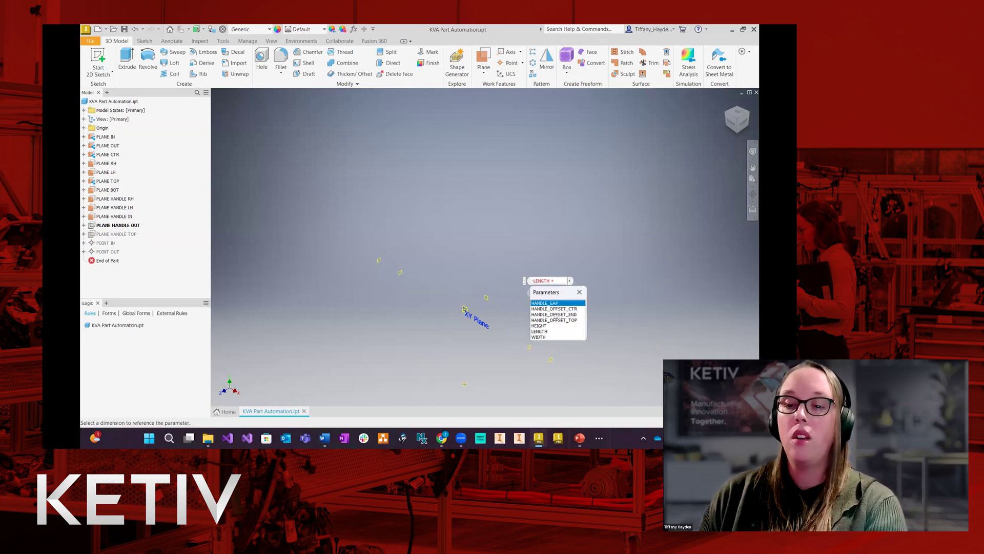
left_click(571, 315)
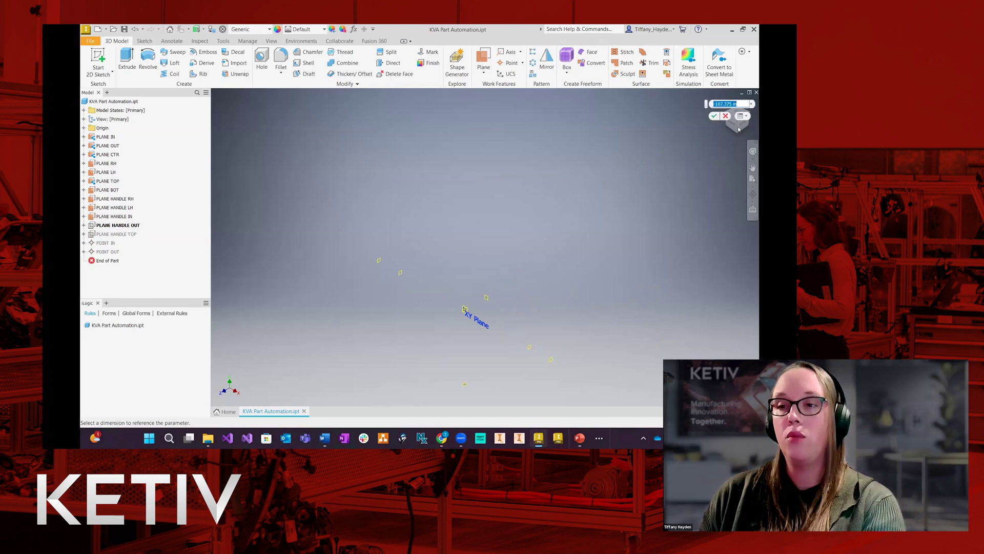
left_click(714, 116)
Drive the offset of PLANE HANDLE OUT with the parameter formula -LENGTH + HANDLE_OFFSET_END.
double_click(117, 225)
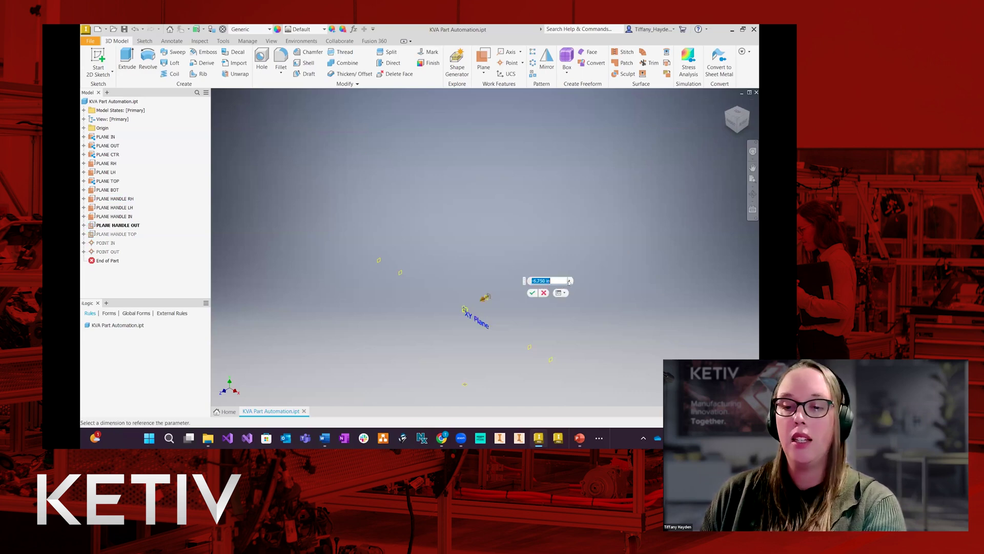
left_click(568, 281)
left_click(587, 309)
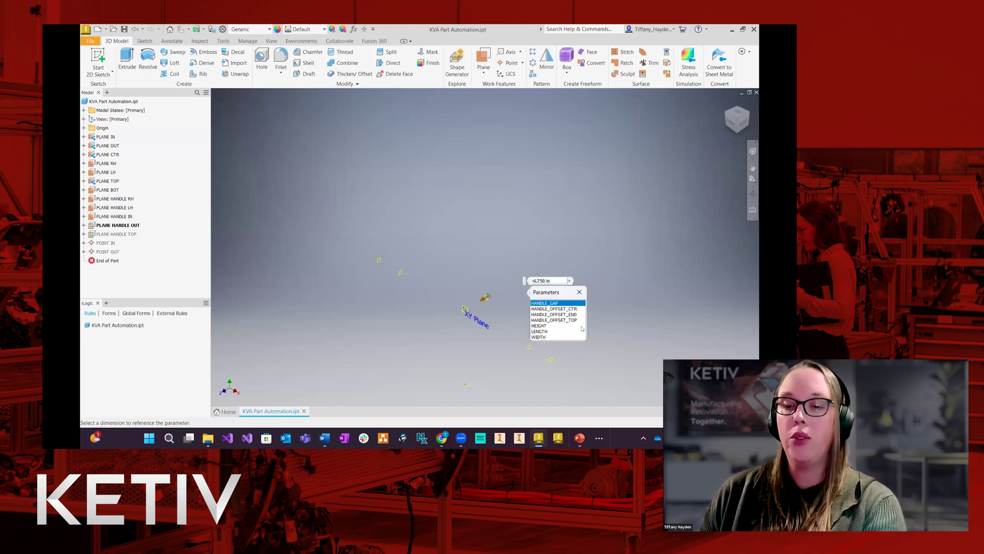
left_click(542, 331)
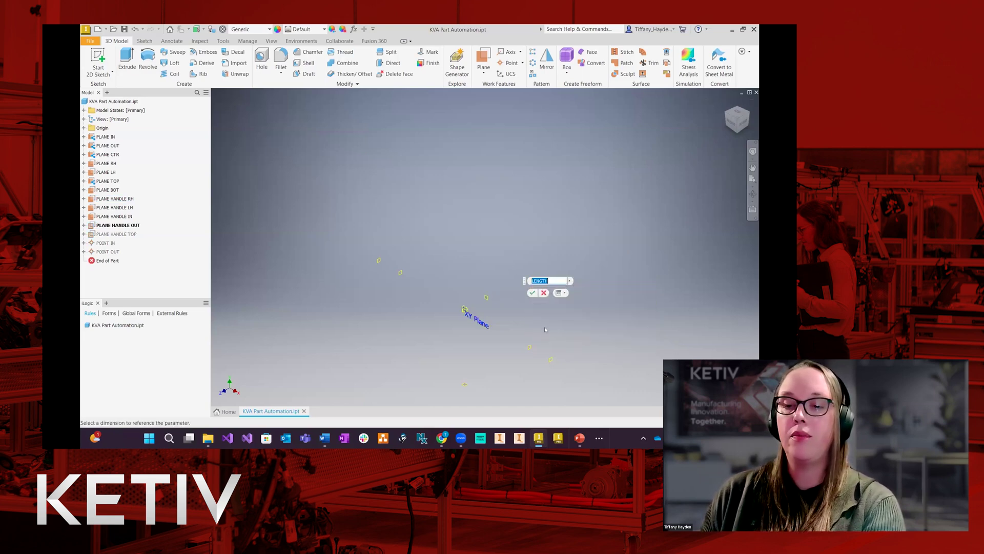
left_click(531, 280)
type("-")
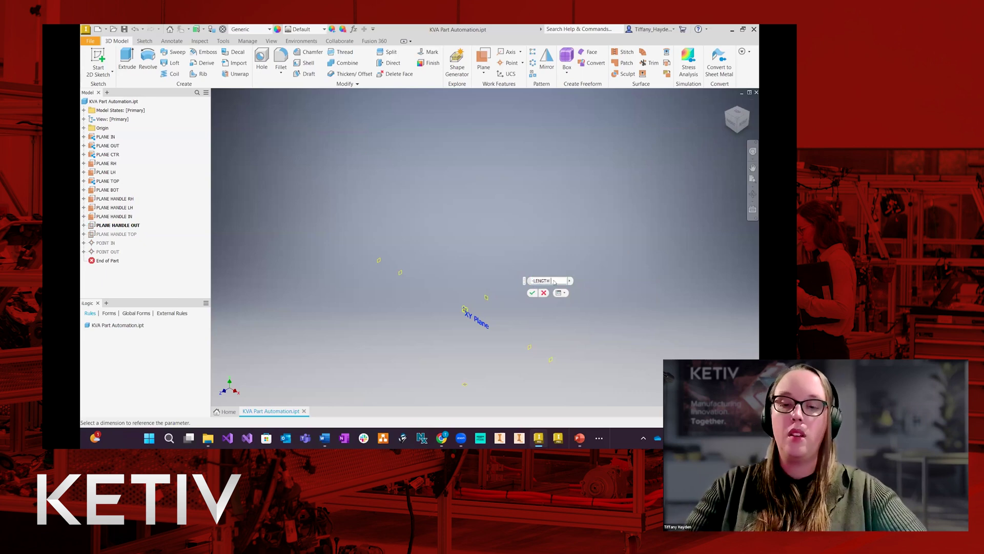
type(" +")
left_click(569, 280)
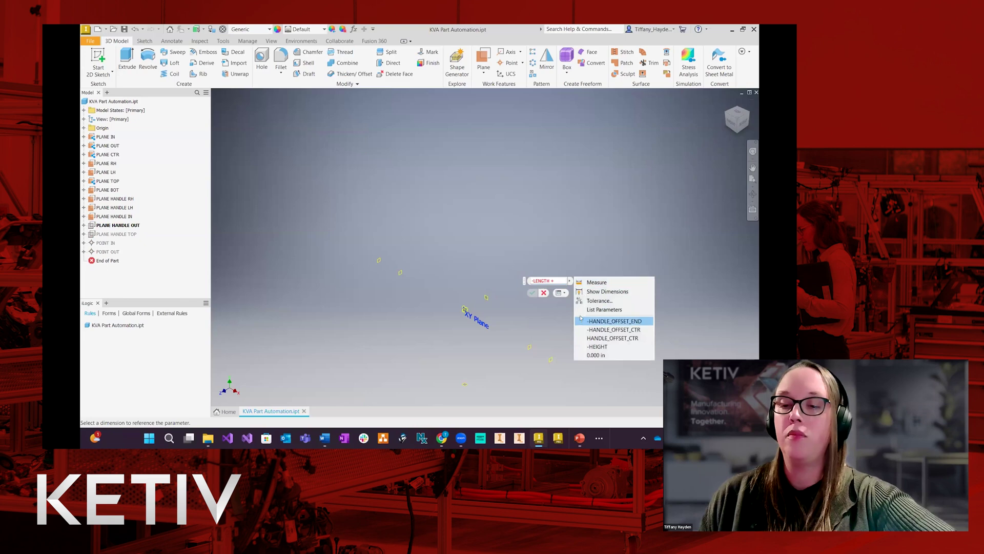
left_click(585, 310)
left_click(564, 314)
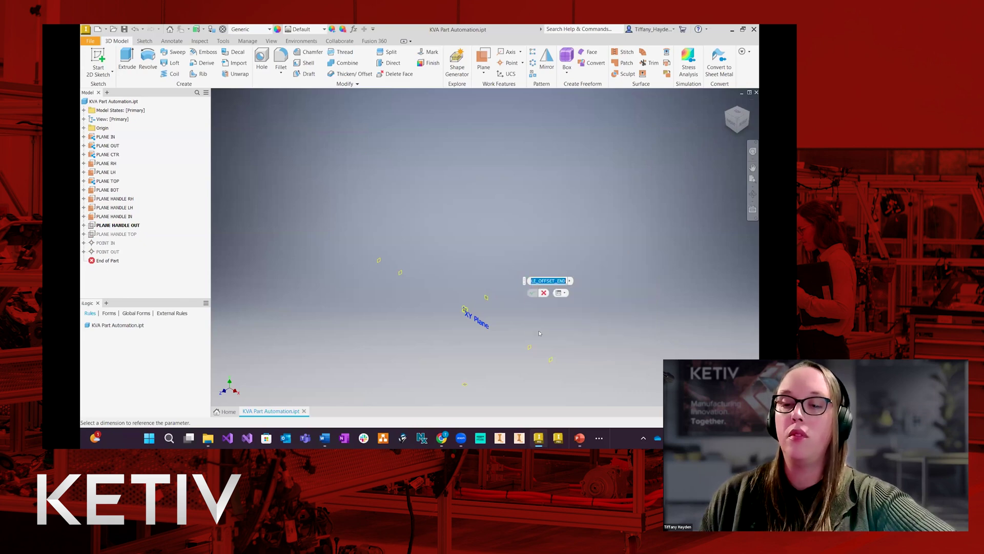
left_click_drag(563, 281, 518, 284)
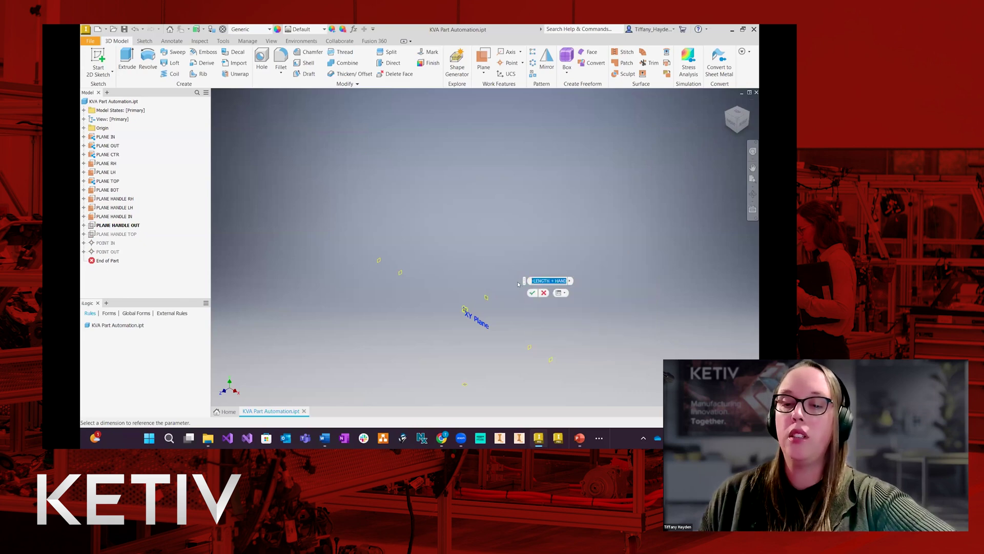
left_click(532, 292)
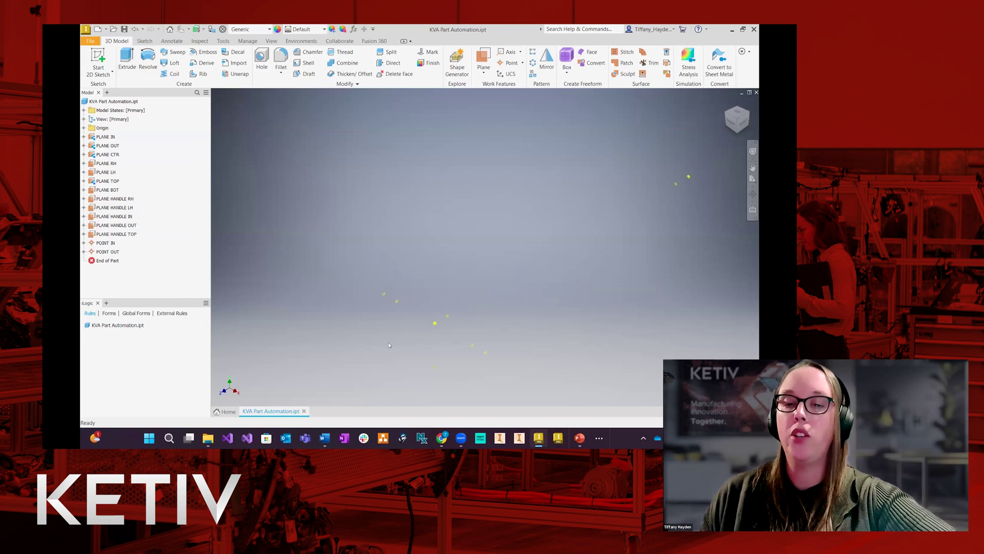
Set the offset of PLANE HANDLE TOP to the negative top offset parameter, -HANDLE_OFFSET_TOP.
left_click(117, 225)
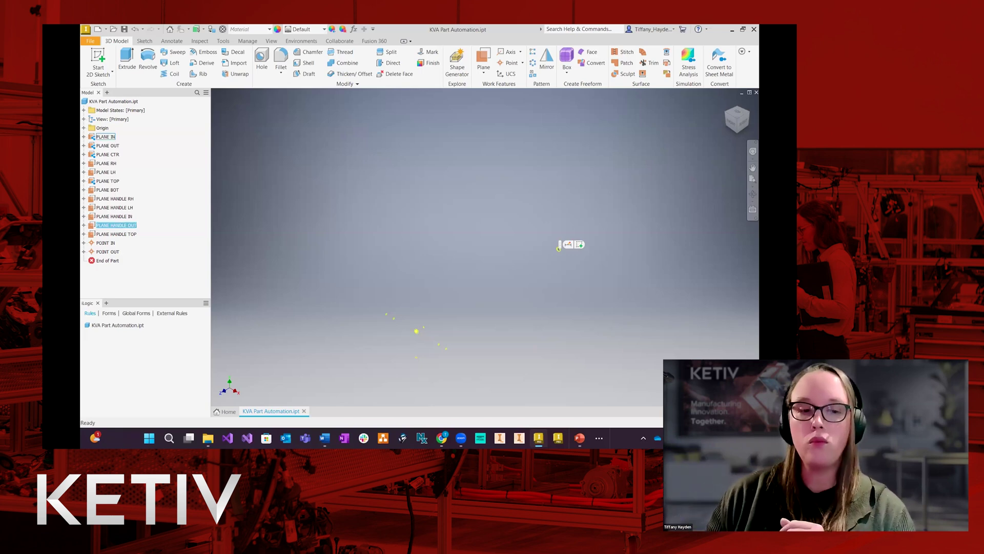
double_click(120, 234)
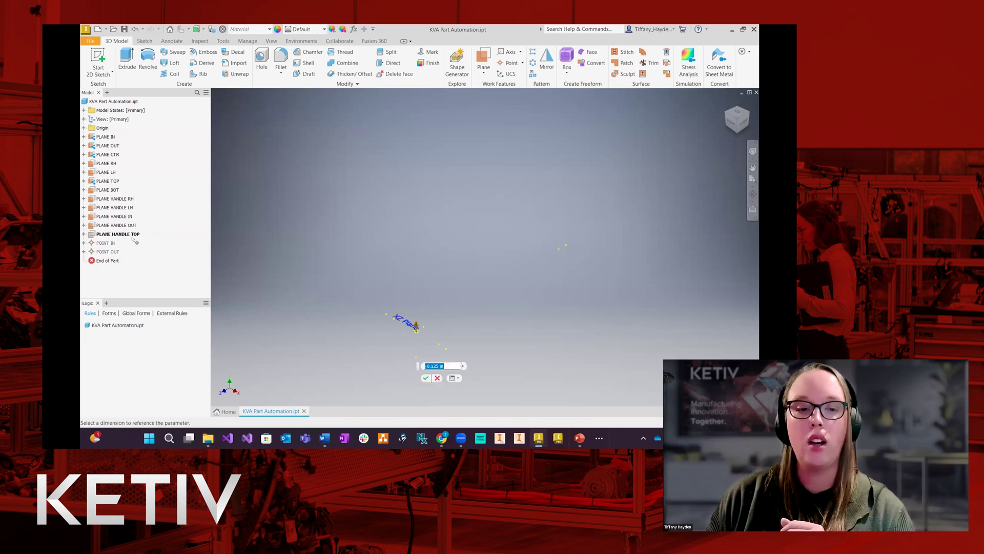
left_click(465, 365)
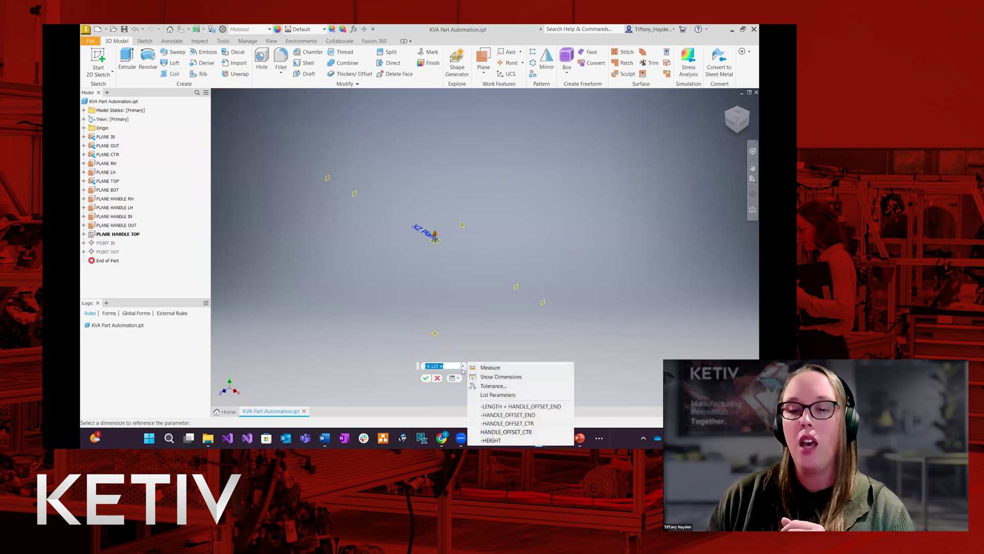
left_click(489, 396)
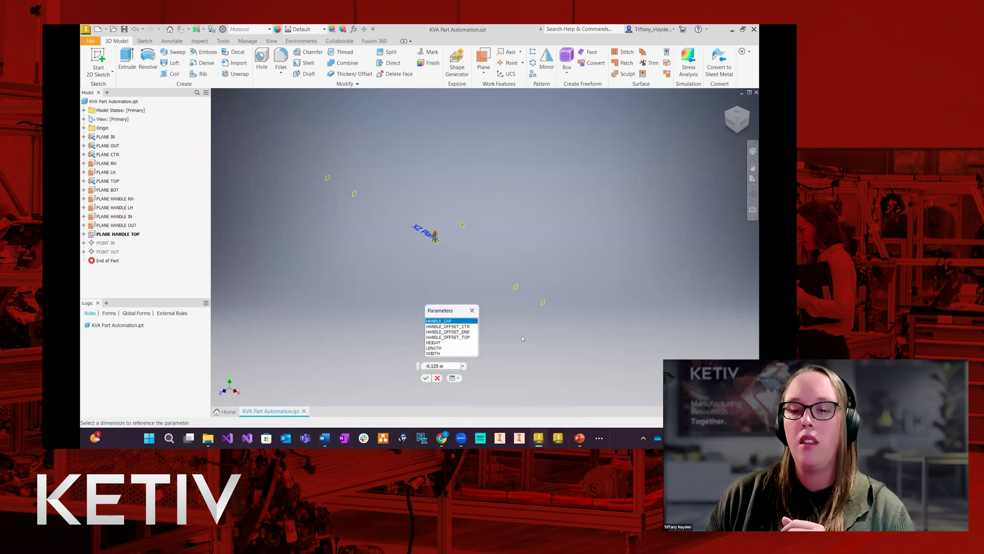
left_click(445, 337)
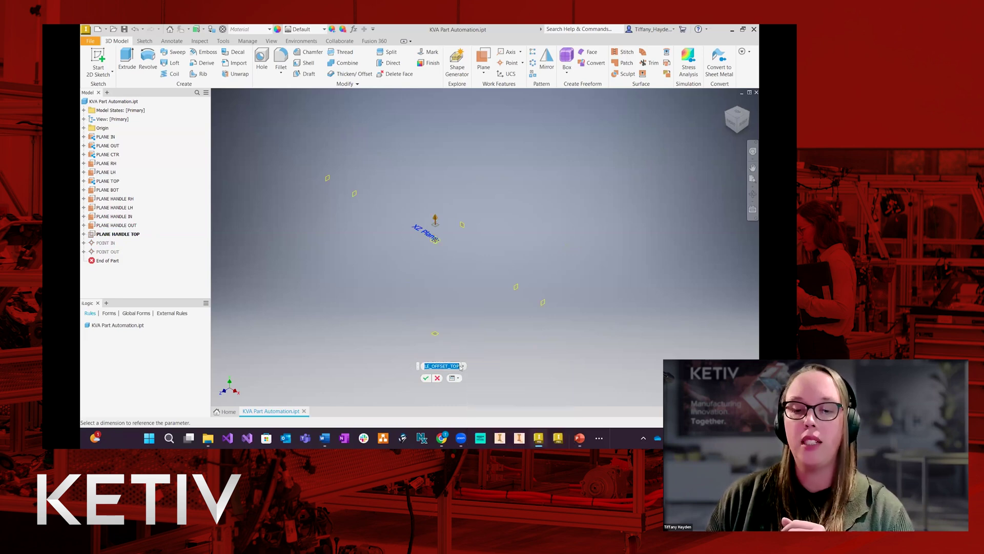
left_click(426, 367)
type("-HAND")
left_click(426, 378)
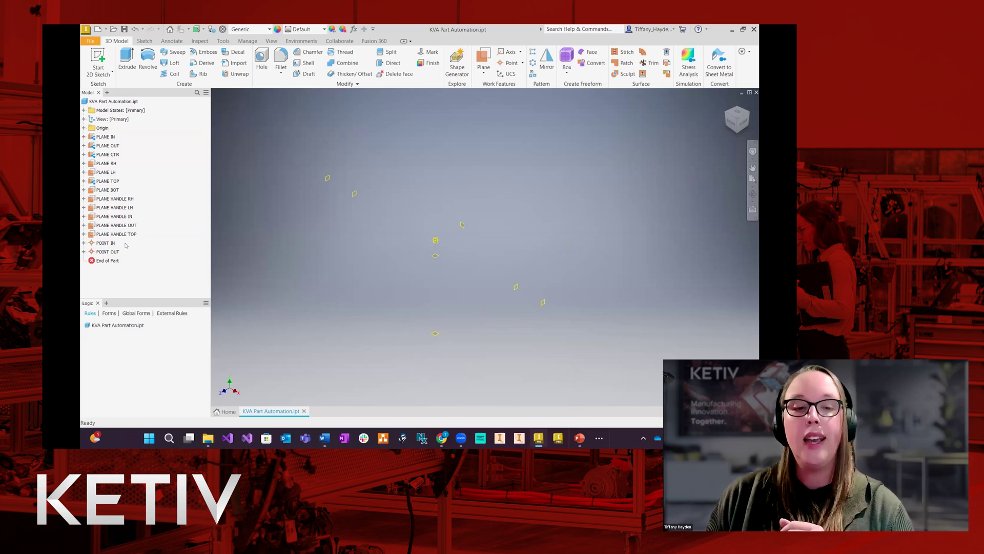
Examine the position of POINT OUT relative to the surrounding work planes.
left_click(107, 251)
left_click(107, 251)
scroll(271, 356, "up", 5)
scroll(516, 208, "down", 5)
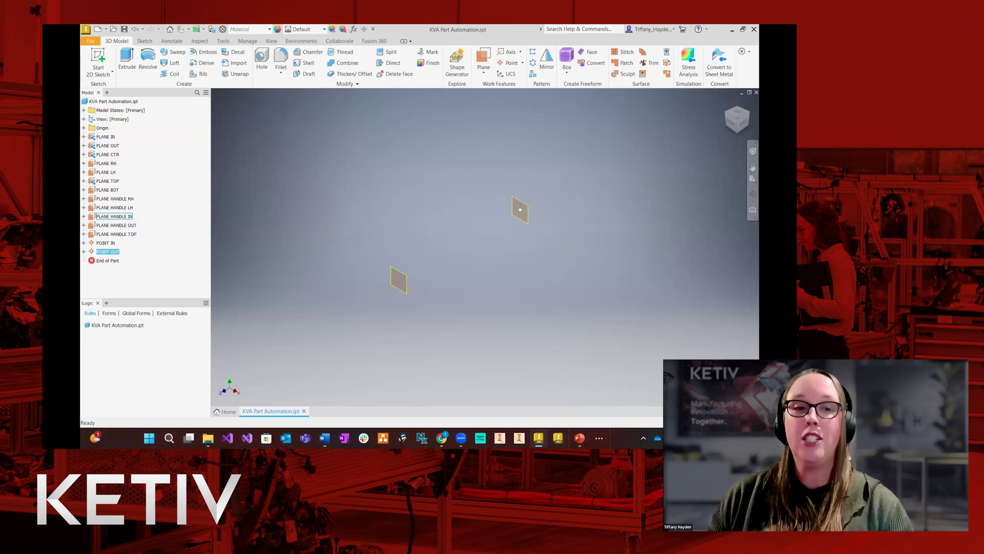
left_click(379, 148)
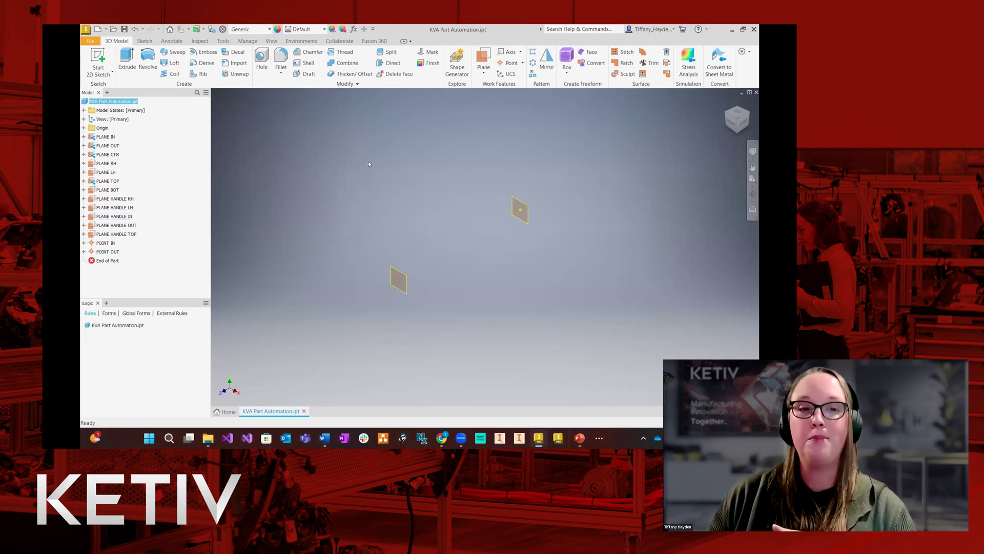
left_click(728, 102)
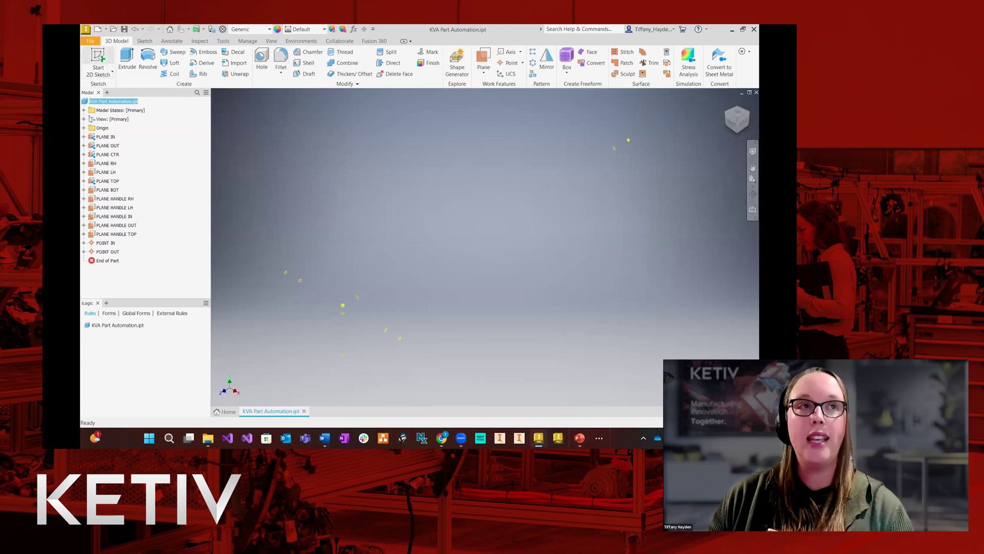
Start a 2D sketch on PLANE TOP and draw a rectangle freehand across the horizontal axis, between the inner and outer end planes.
left_click(98, 57)
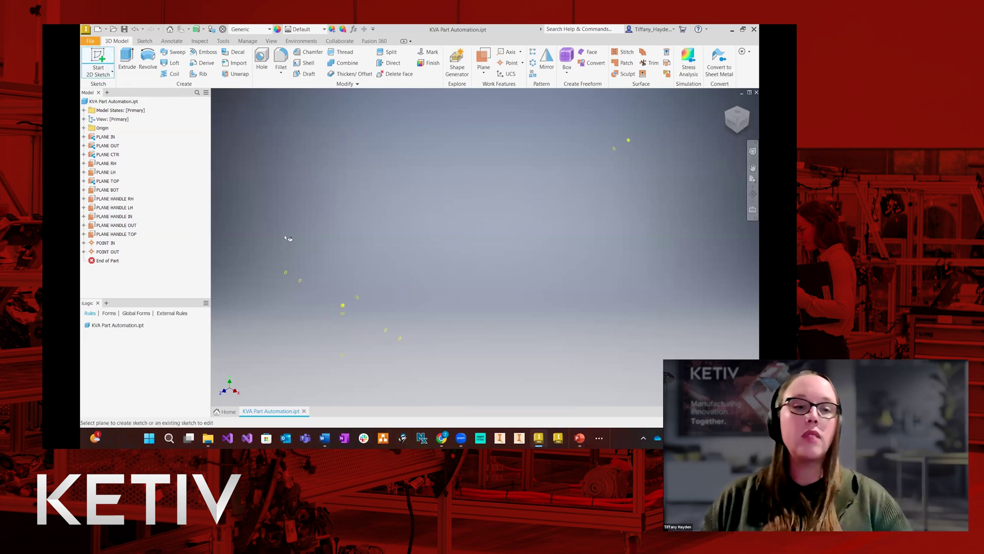
left_click(109, 181)
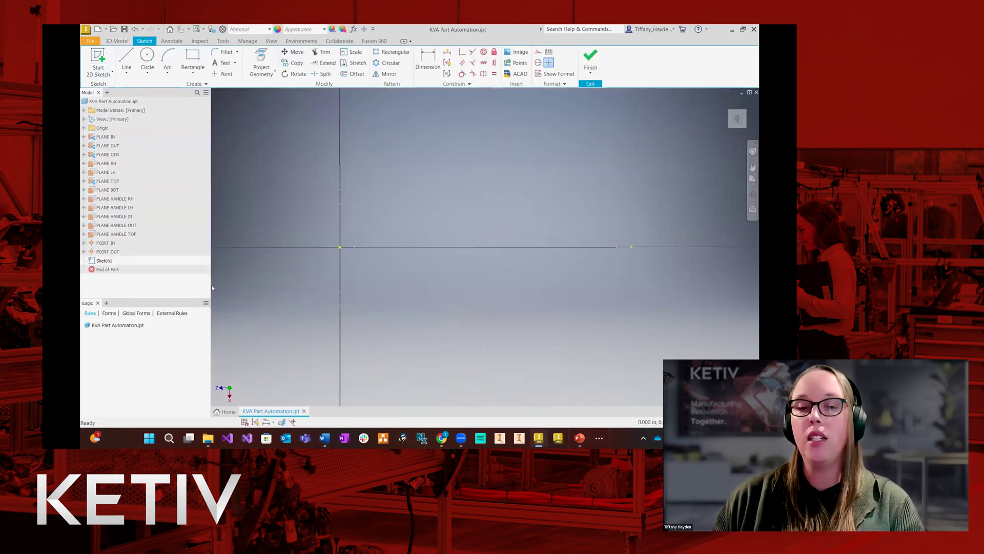
scroll(240, 320, "up", 3)
left_click(193, 58)
left_click(343, 246)
left_click(438, 306)
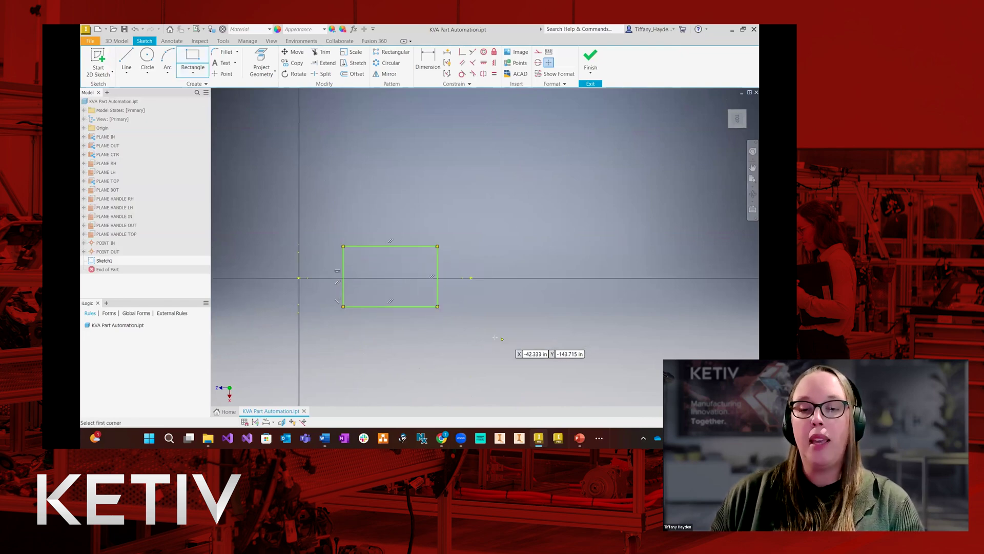
right_click(492, 341)
left_click(517, 338)
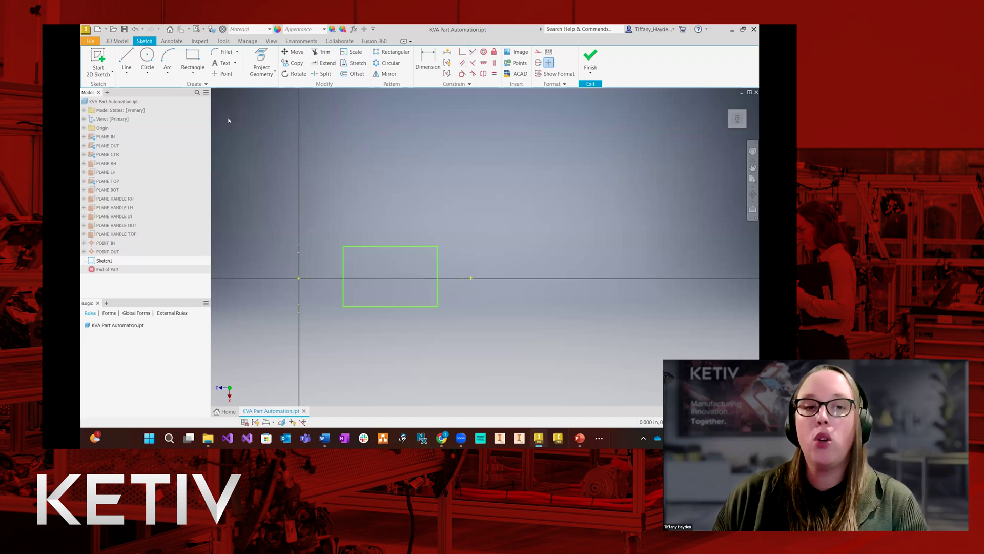
Project PLANE IN, PLANE OUT, PLANE RH and PLANE LH into the sketch as reference lines.
left_click(253, 63)
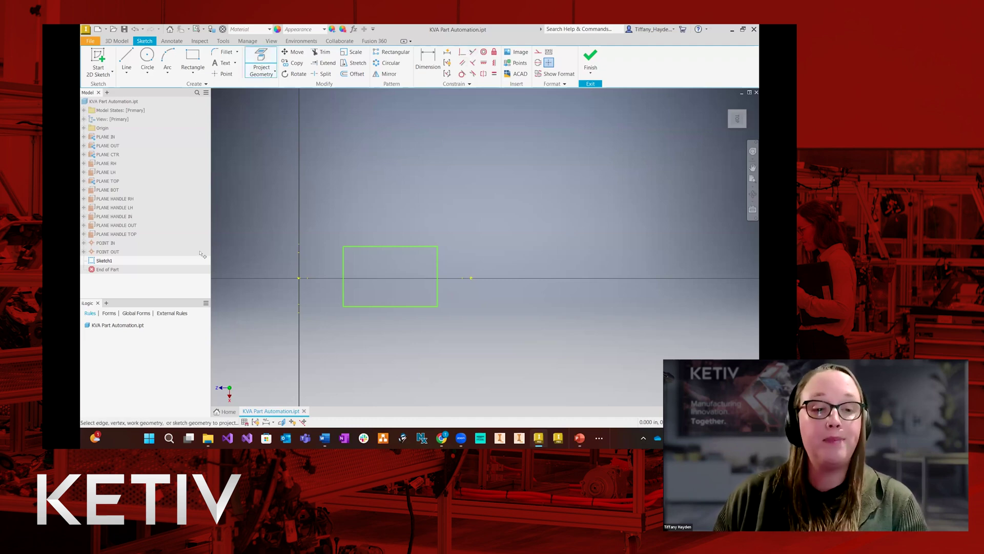
left_click(101, 139)
left_click(108, 147)
left_click(111, 172)
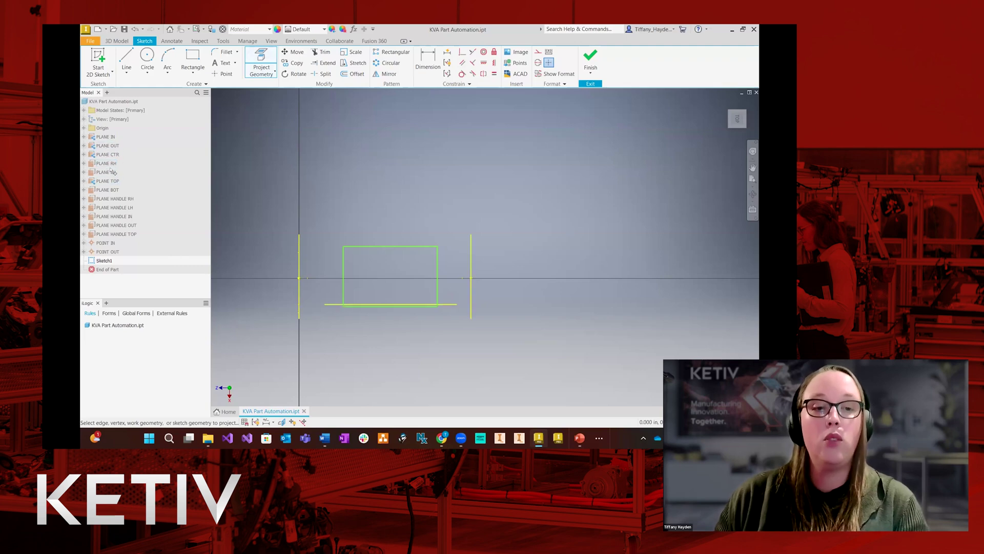
left_click(113, 172)
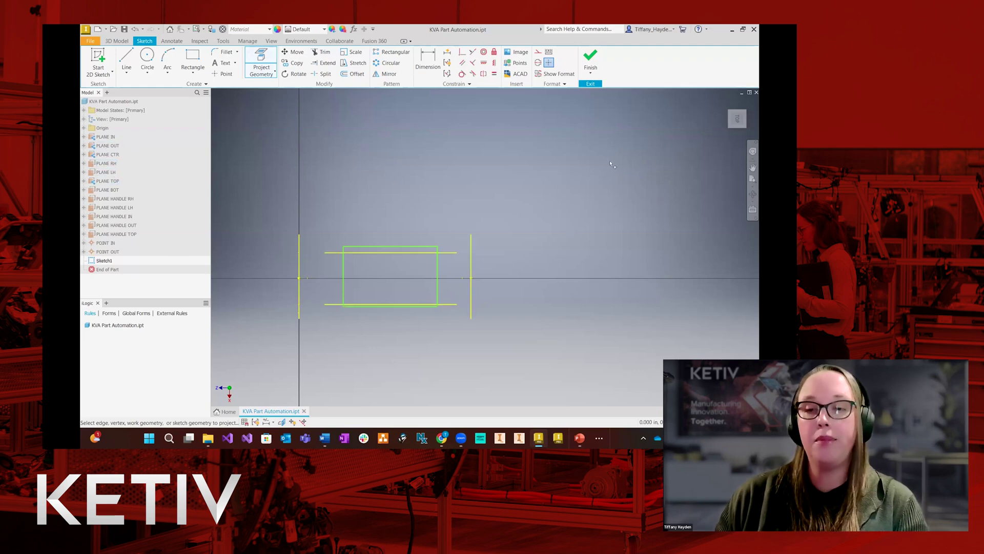
Make the rectangle's two long edges collinear with the projected lines of PLANE RH and PLANE LH.
right_click(518, 156)
left_click(528, 151)
left_click(471, 52)
left_click(370, 247)
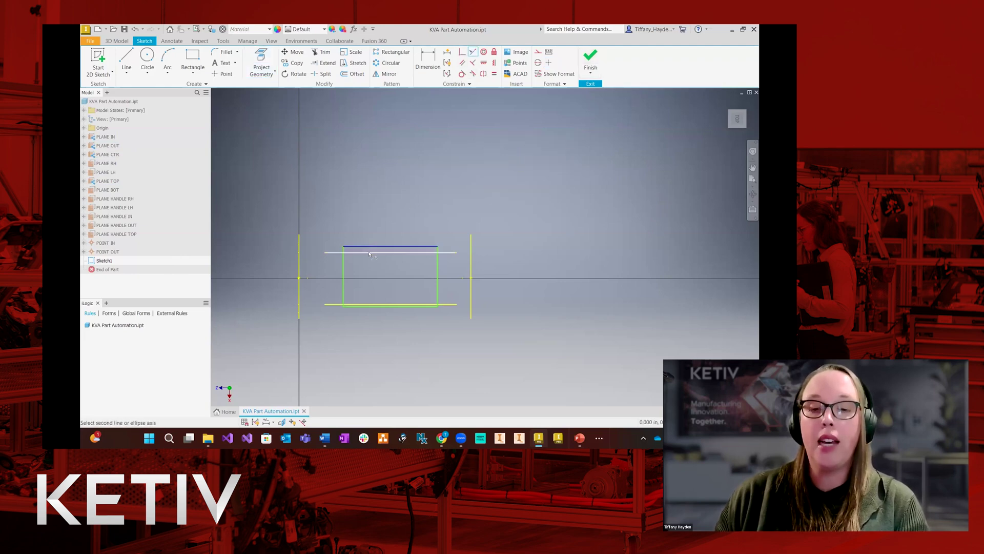
left_click(368, 253)
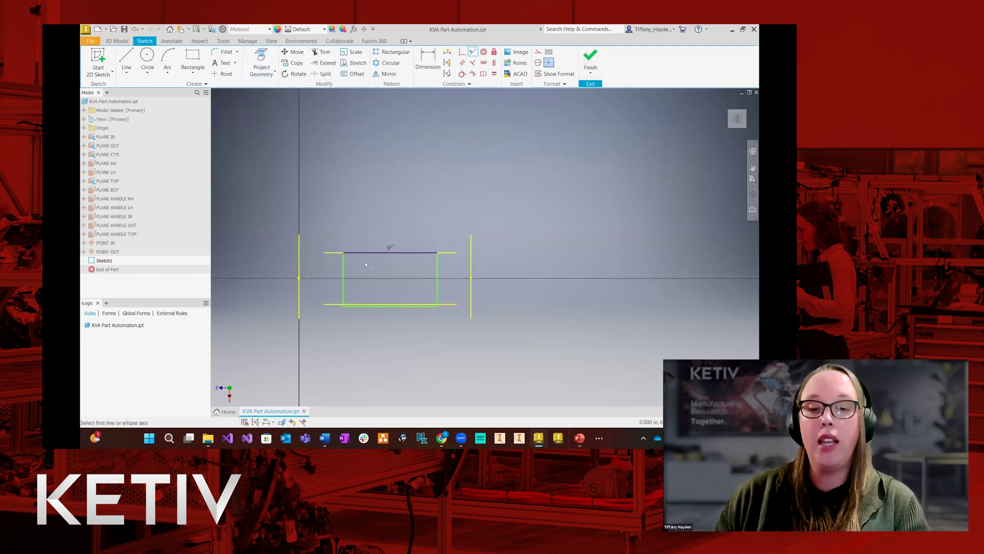
left_click(349, 304)
left_click(359, 307)
Make the rectangle's two short edges collinear with the projected PLANE IN and PLANE OUT lines, and finish the sketch.
left_click(436, 288)
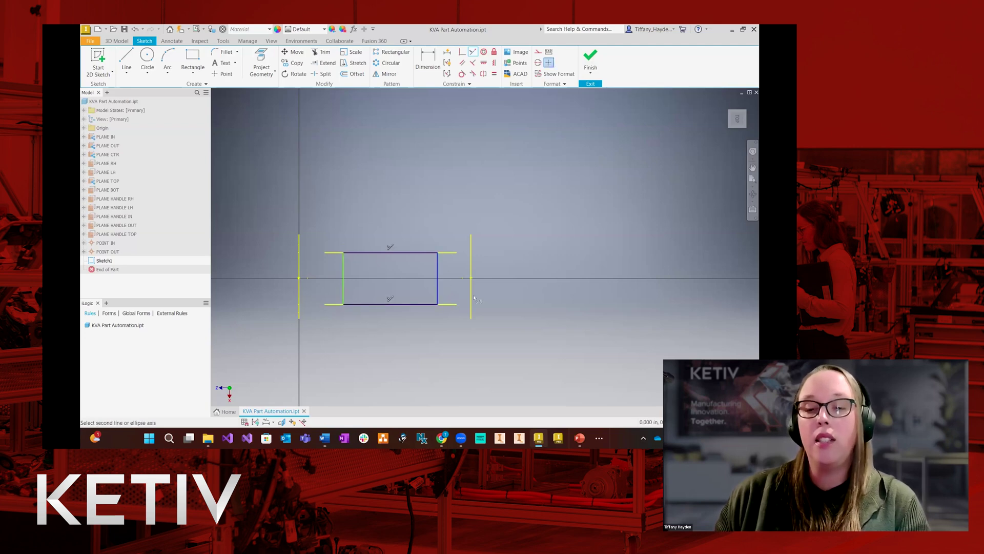
left_click(470, 287)
left_click(342, 282)
left_click(299, 301)
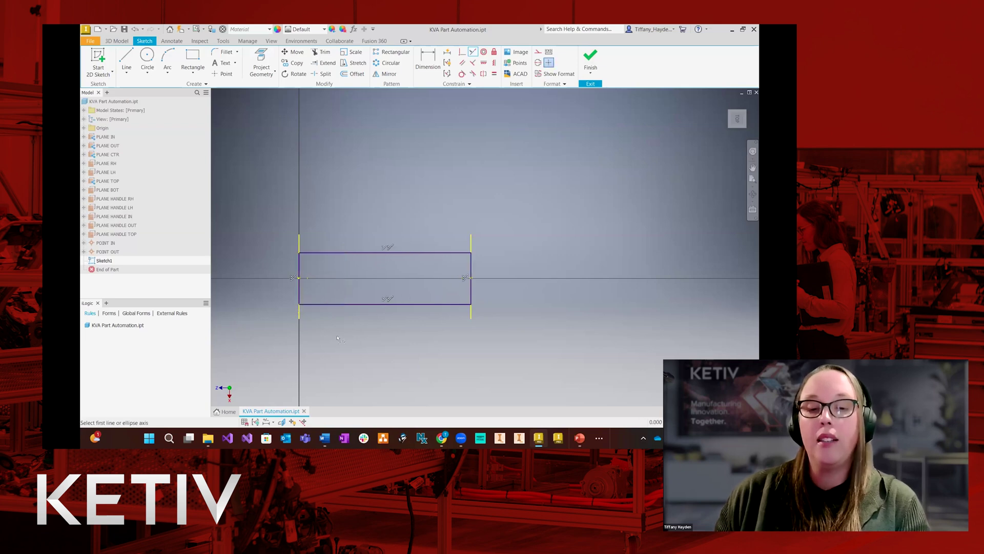
left_click(591, 60)
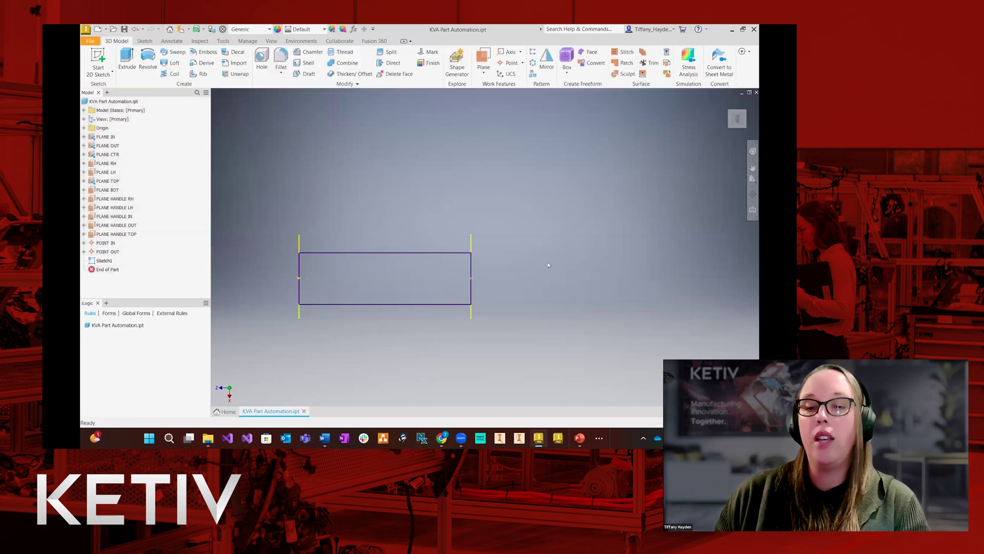
Extrude the base rectangle downward in the flipped direction, using the HEIGHT parameter as the distance.
left_click(726, 102)
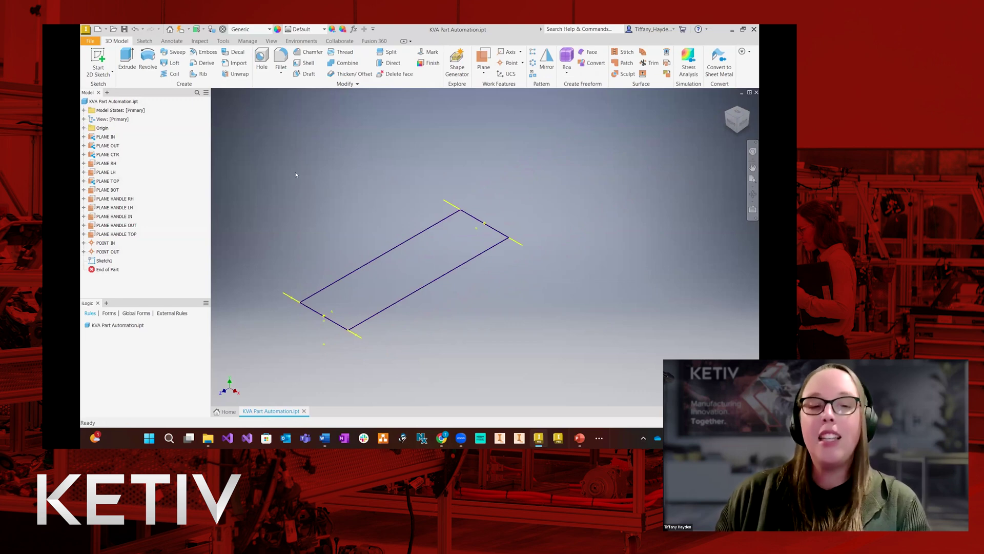
left_click(127, 59)
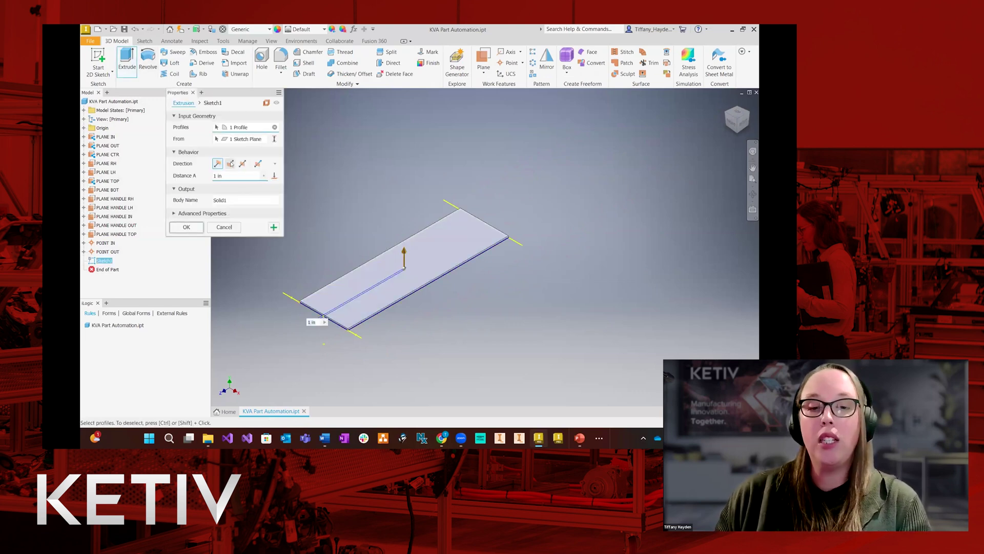
left_click(230, 164)
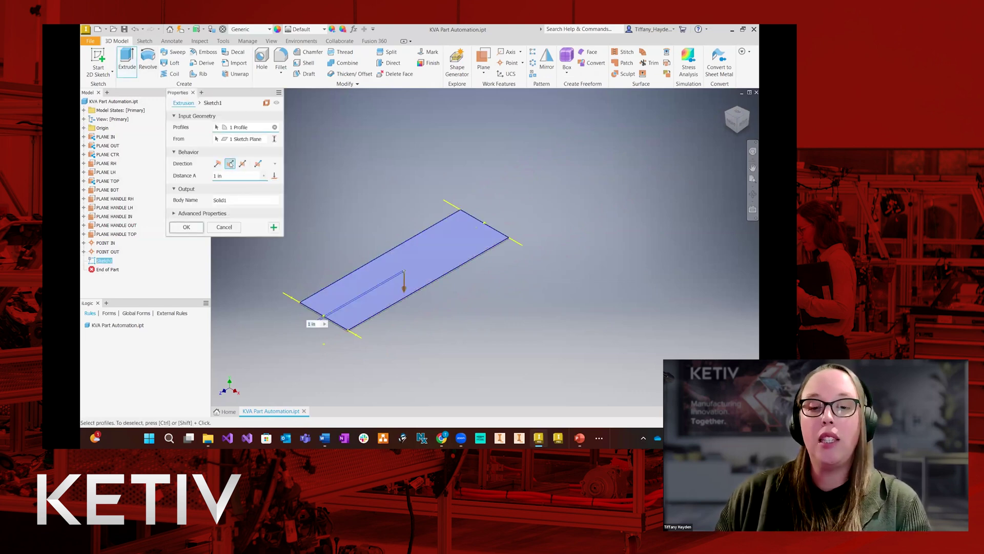
left_click(263, 175)
left_click(301, 208)
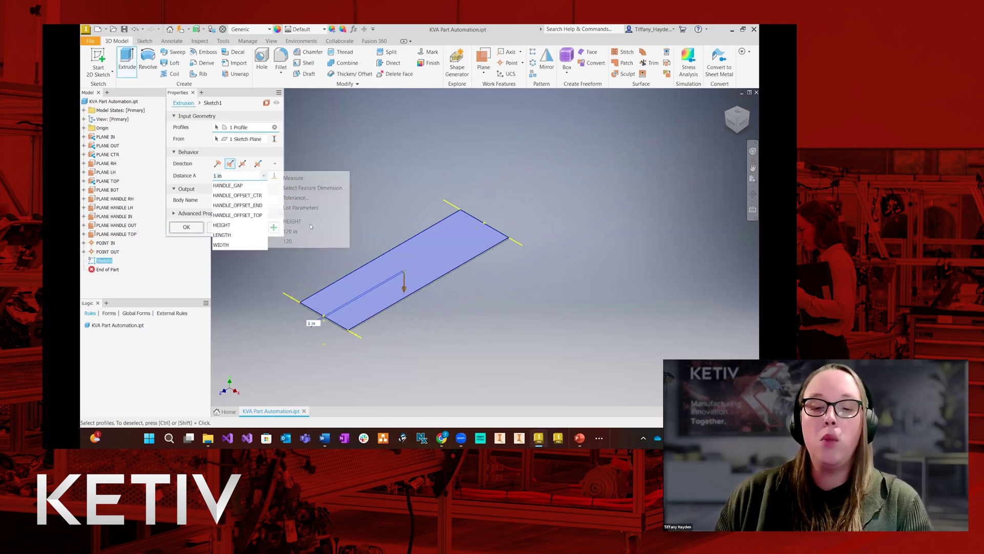
left_click(240, 225)
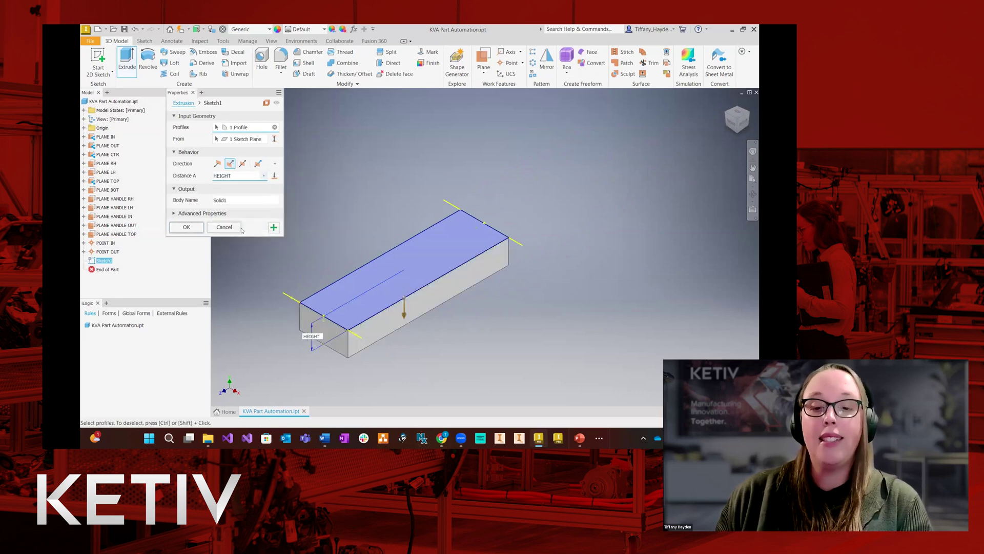
left_click(187, 227)
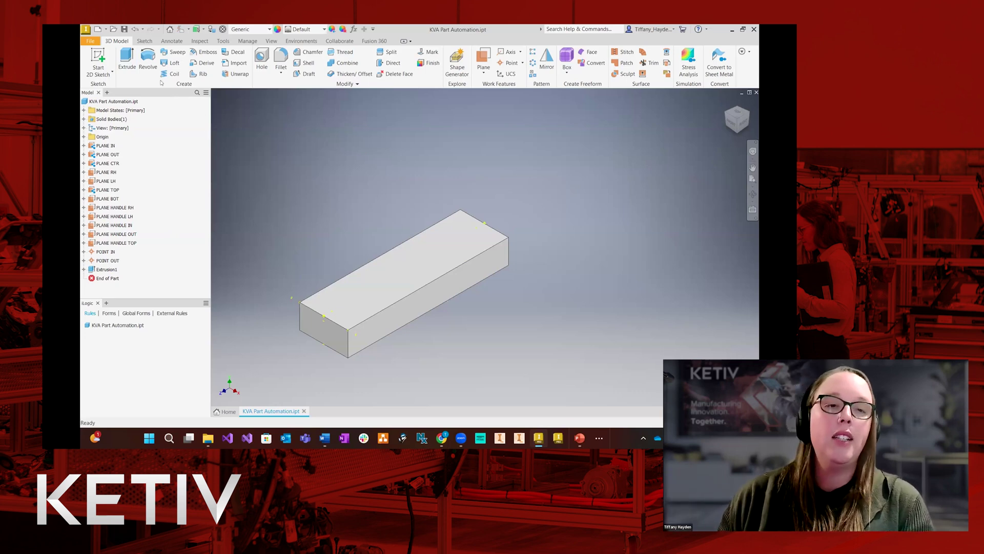
Start a 2D sketch on PLANE RH.
left_click(98, 59)
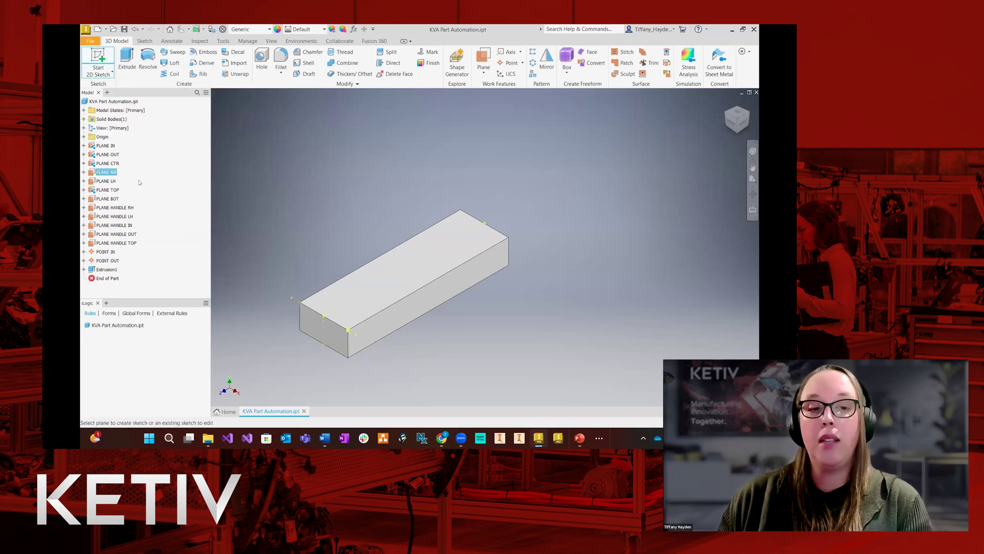
left_click(110, 172)
left_click(743, 123)
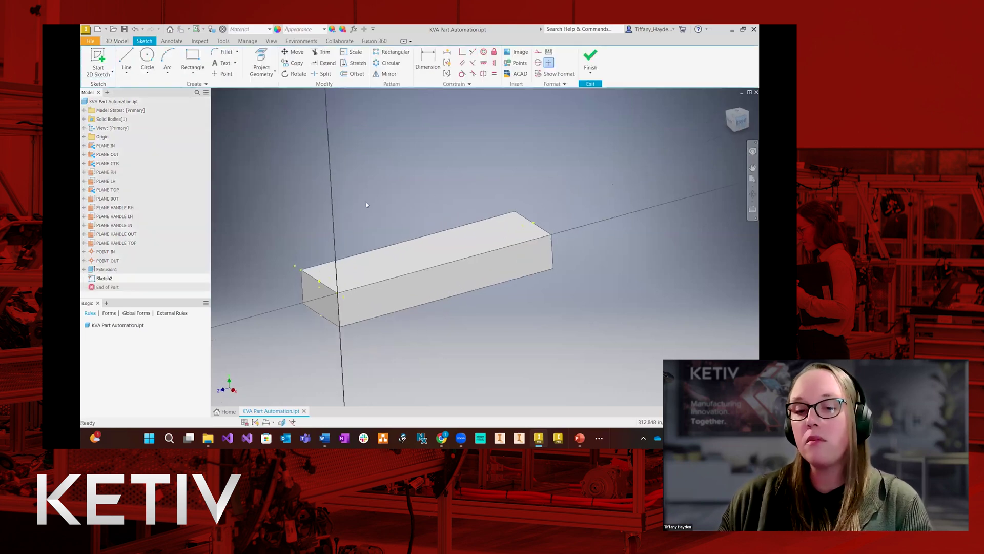
Sketch a circle about 4.27 in in diameter just below the block, near its PLANE IN end.
scroll(347, 305, "up", 3)
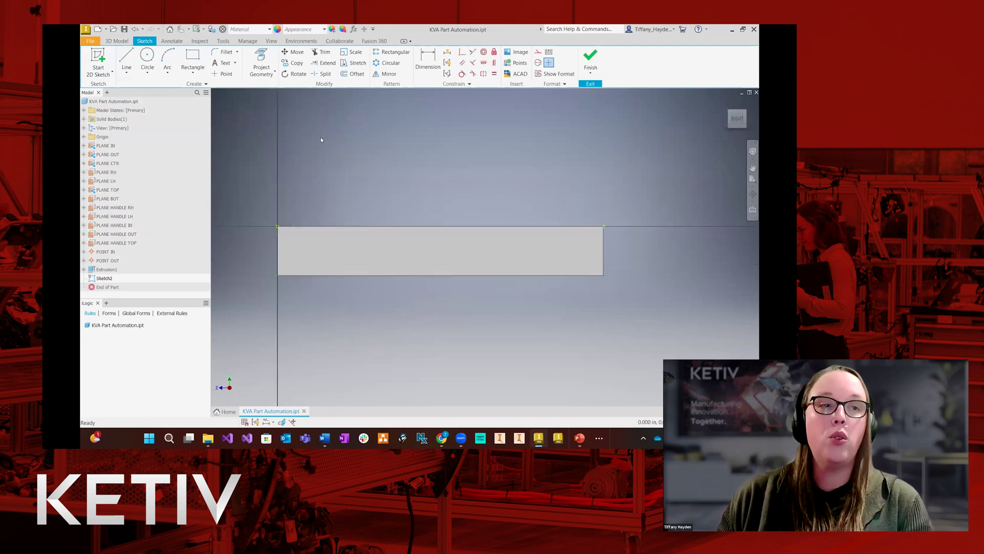
left_click(148, 56)
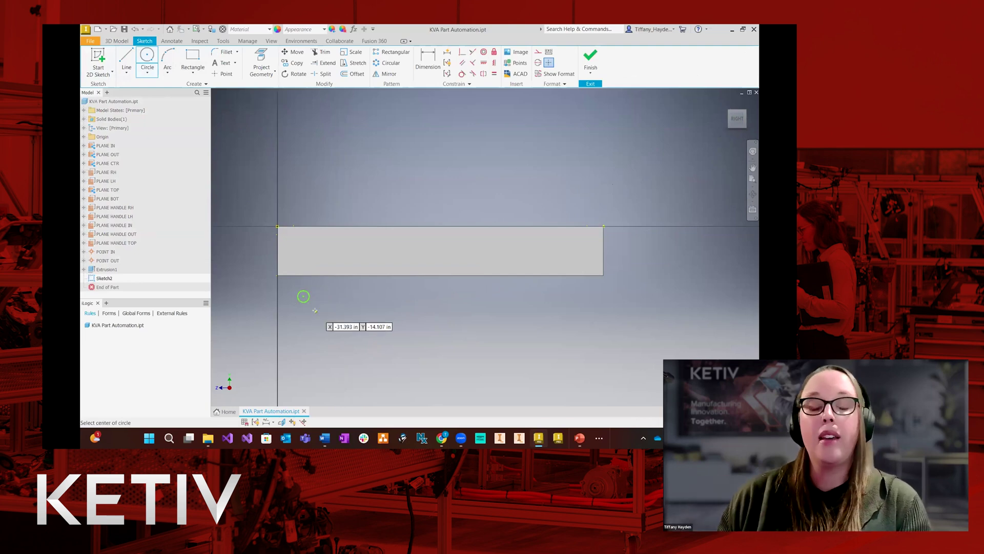
right_click(415, 285)
left_click(441, 286)
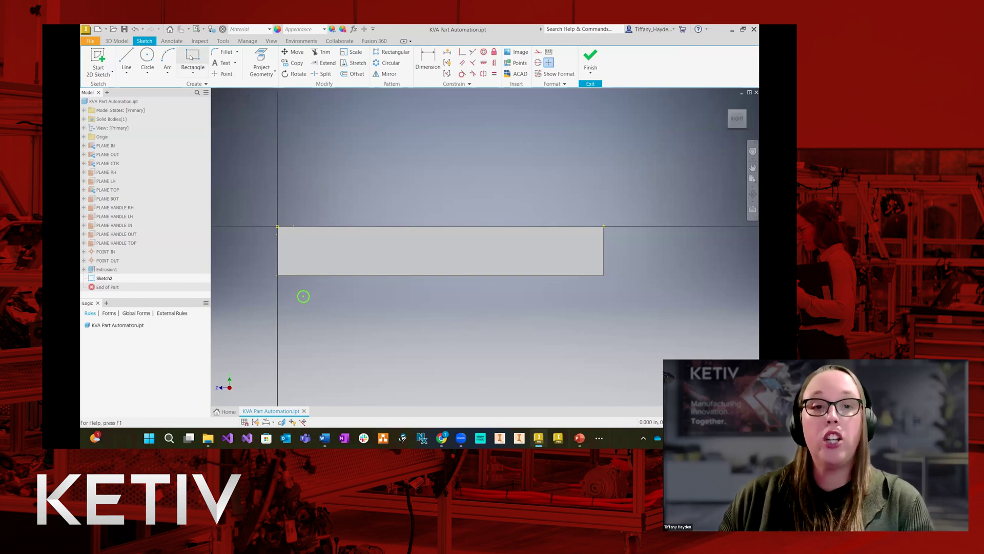
Project PLANE HANDLE TOP and PLANE HANDLE IN into the circle sketch as reference lines.
left_click(257, 57)
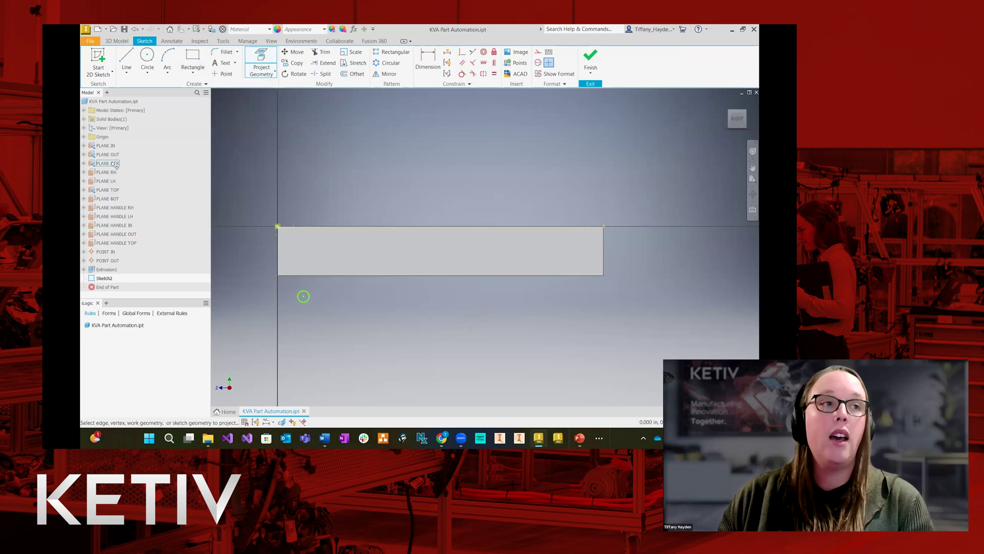
left_click(130, 245)
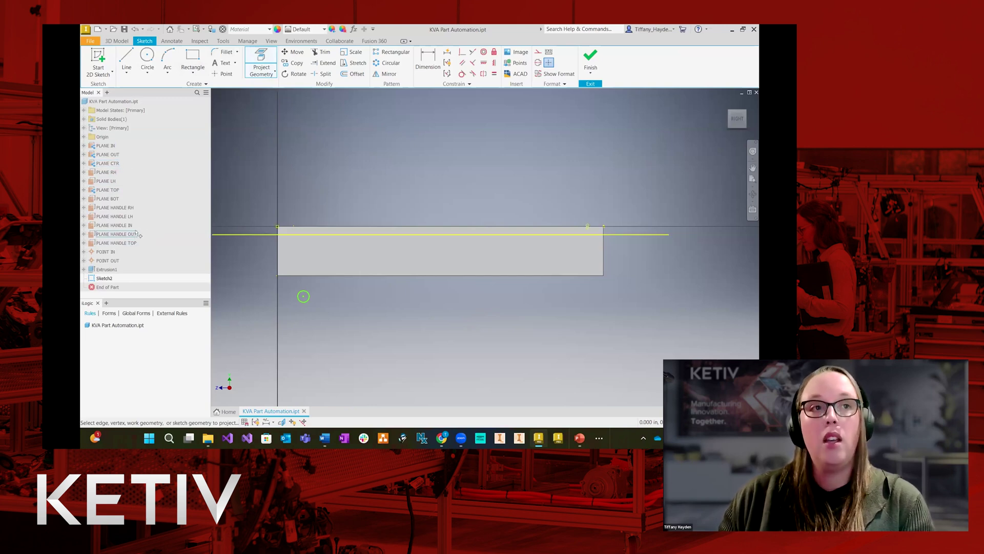
left_click(129, 225)
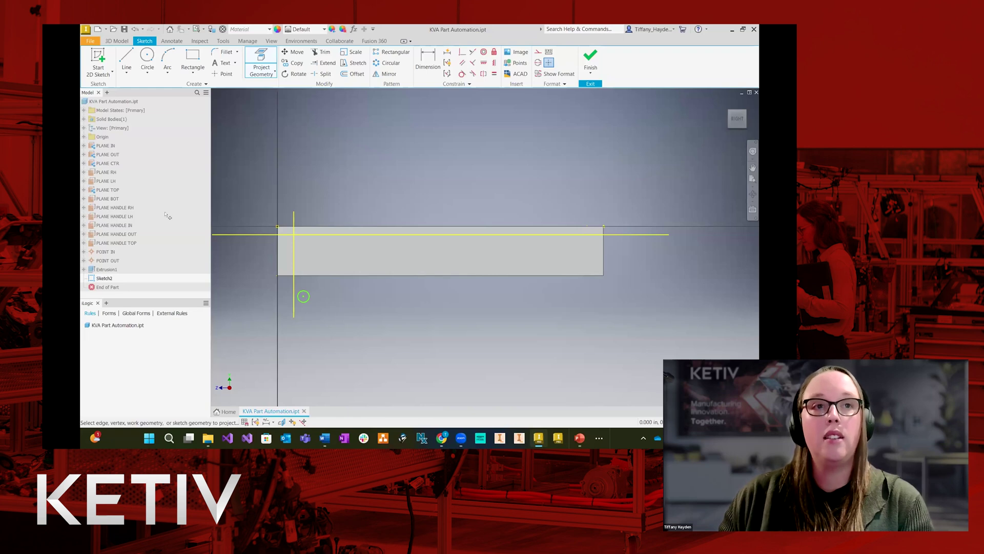
right_click(396, 301)
left_click(334, 311)
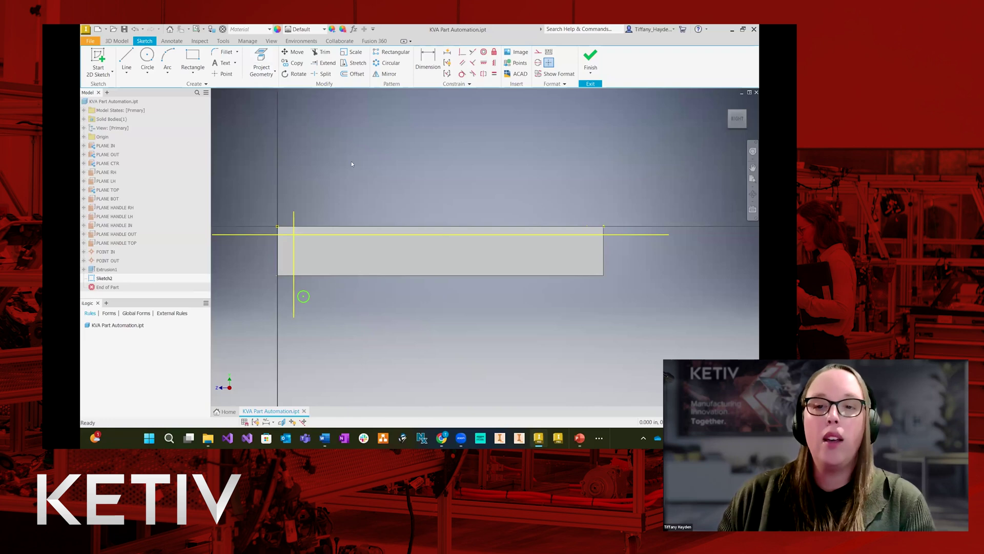
Dimension the circle's diameter and set it to 1 in.
key("d")
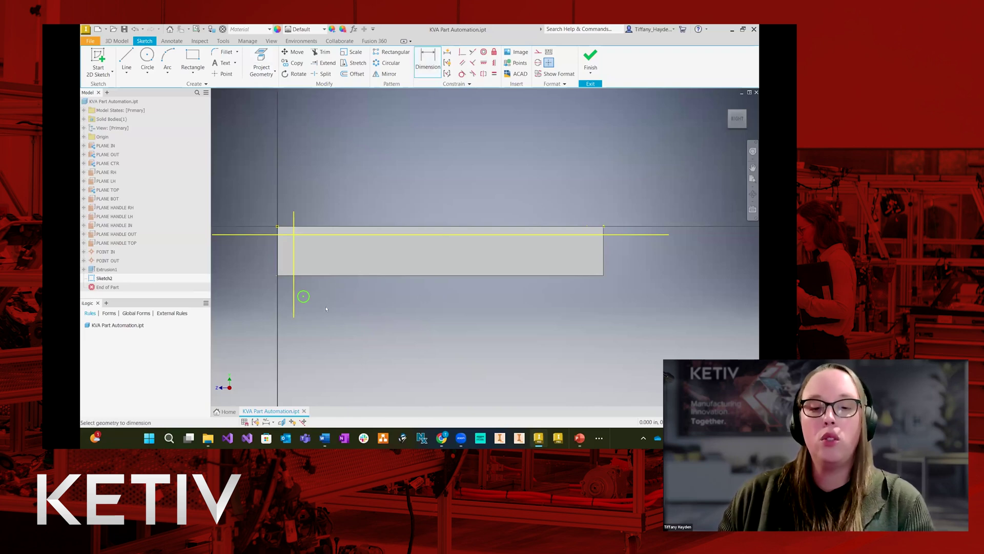
left_click(303, 296)
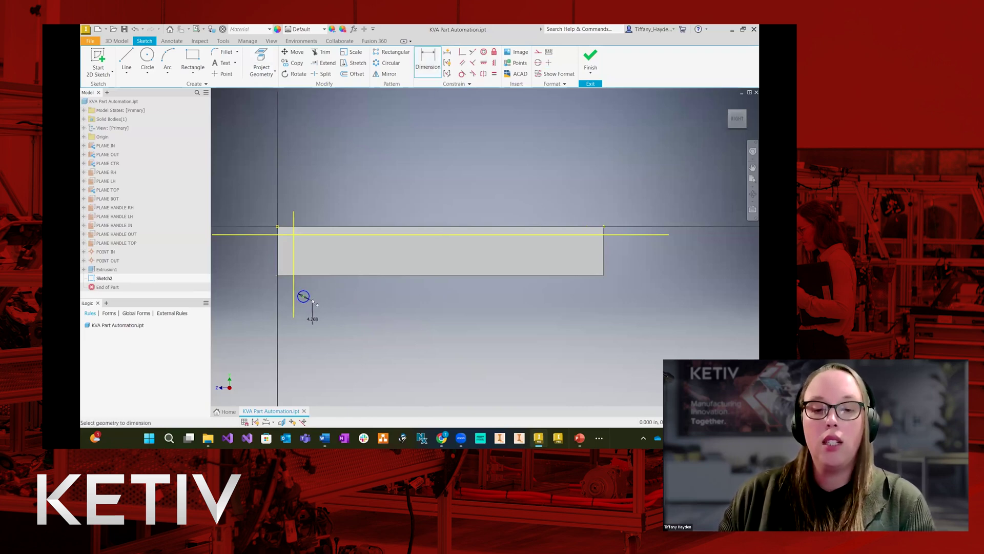
left_click(309, 311)
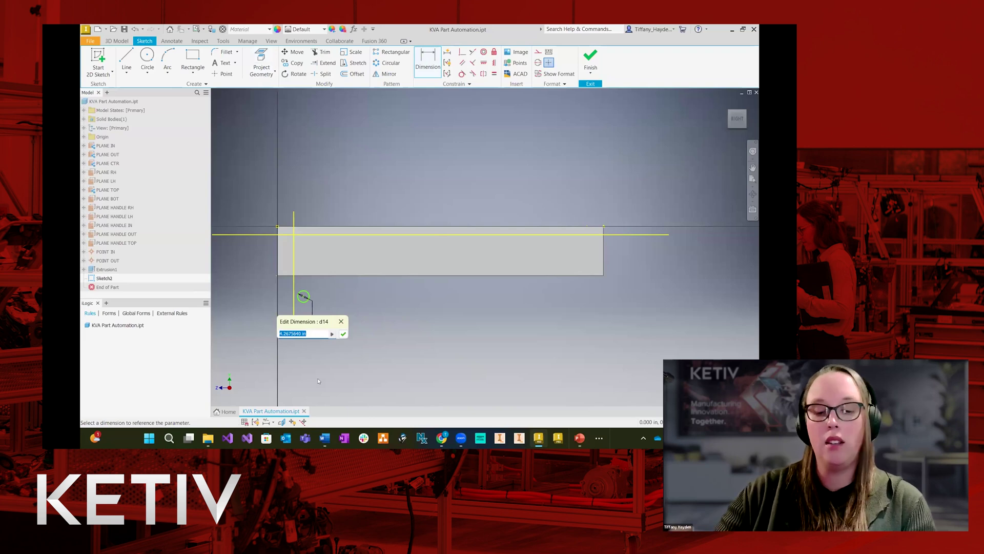
type("1")
key("Return")
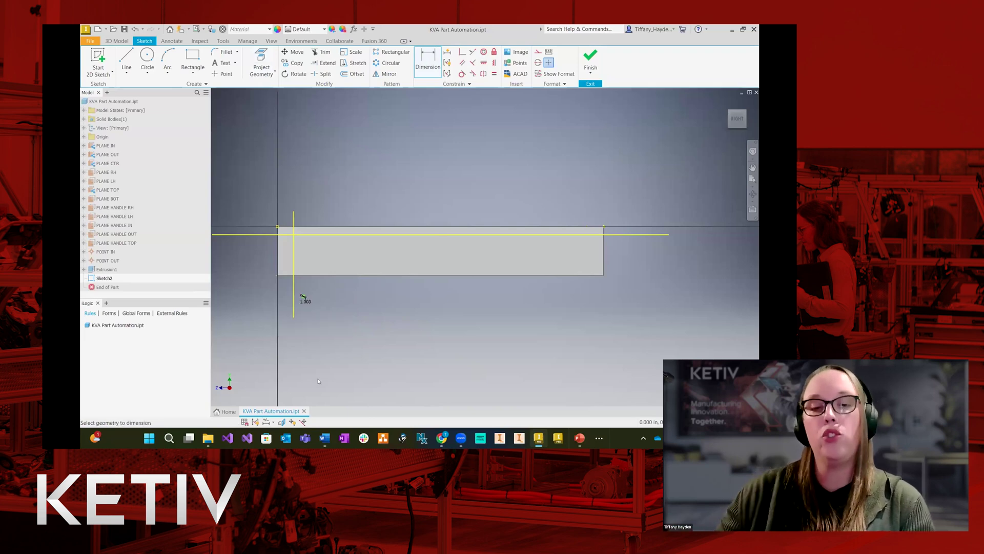
scroll(303, 297, "down", 3)
right_click(327, 327)
left_click(324, 314)
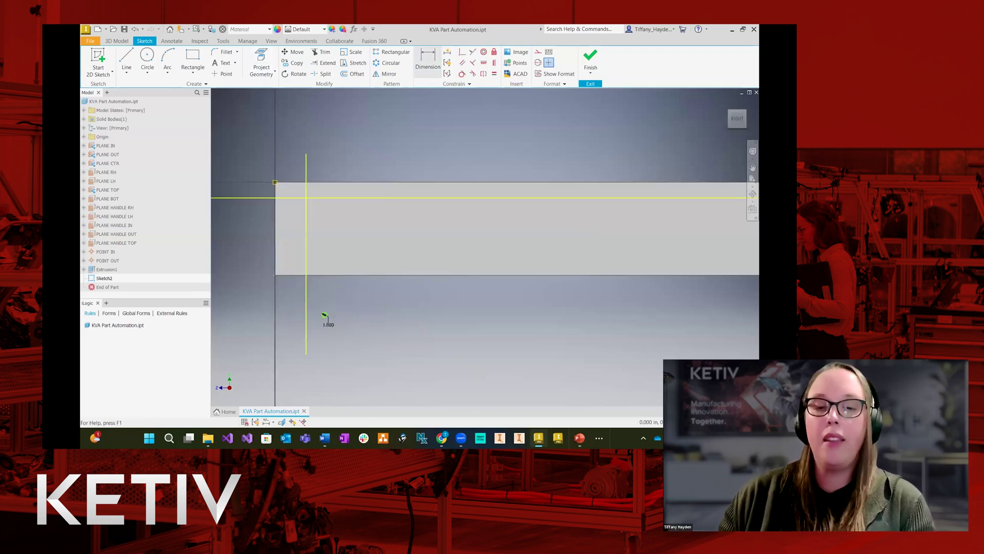
Make the circle's center coincident with the projected horizontal and vertical handle plane lines.
left_click(462, 52)
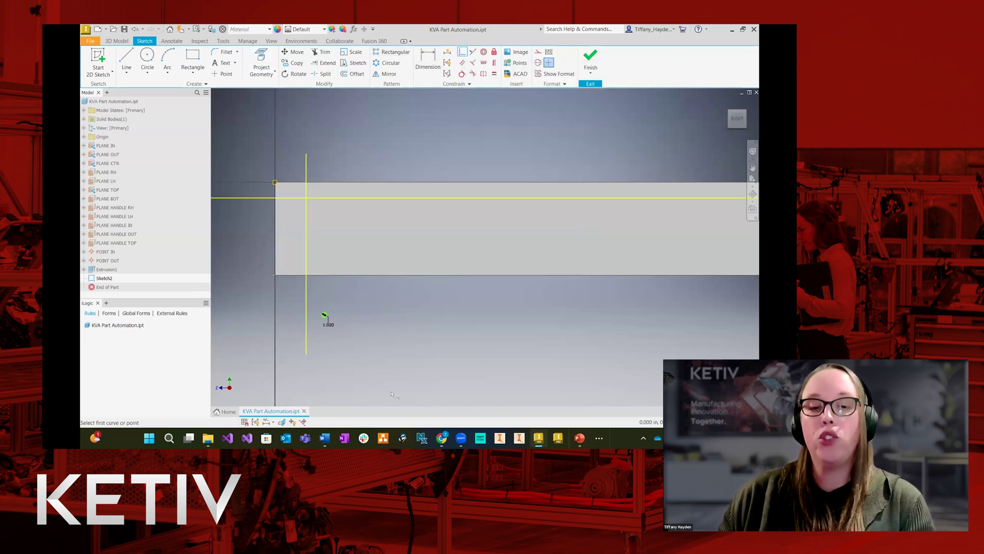
left_click(327, 322)
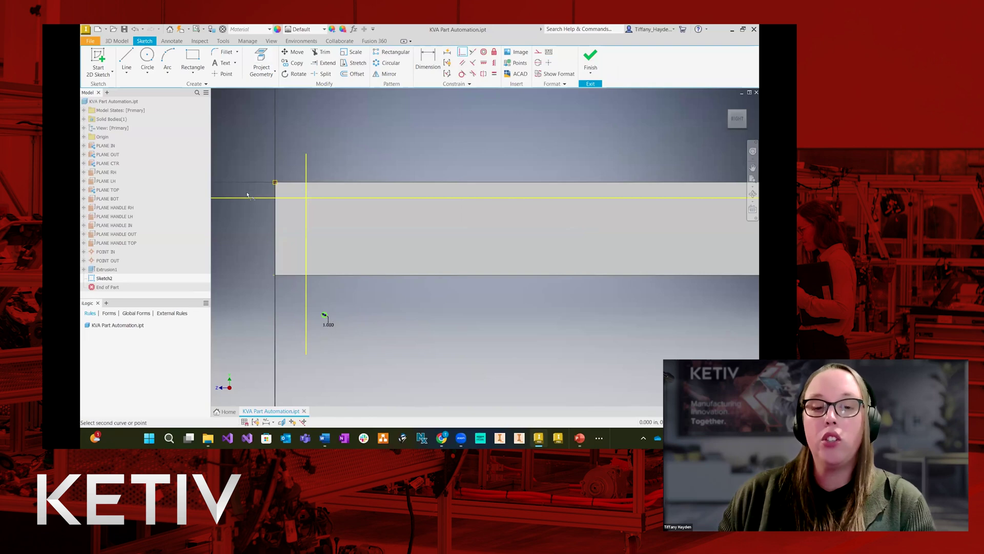
left_click(325, 198)
scroll(307, 199, "up", 3)
scroll(306, 199, "up", 2)
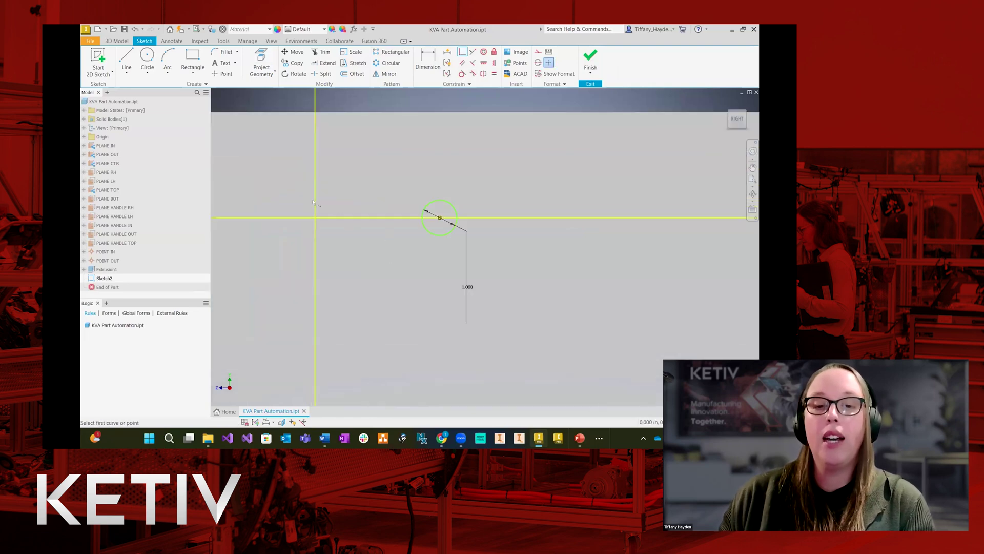
left_click(315, 269)
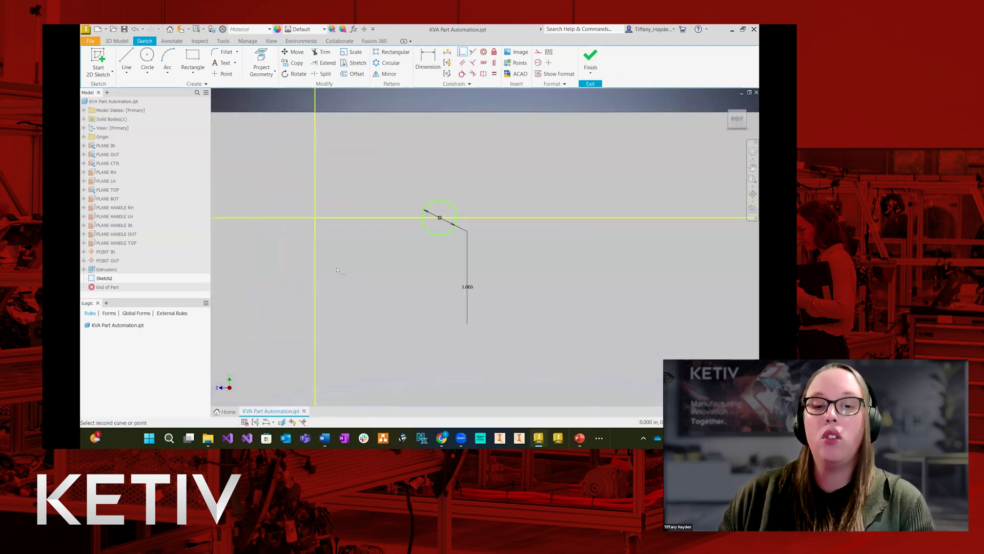
left_click(315, 270)
scroll(277, 261, "down", 5)
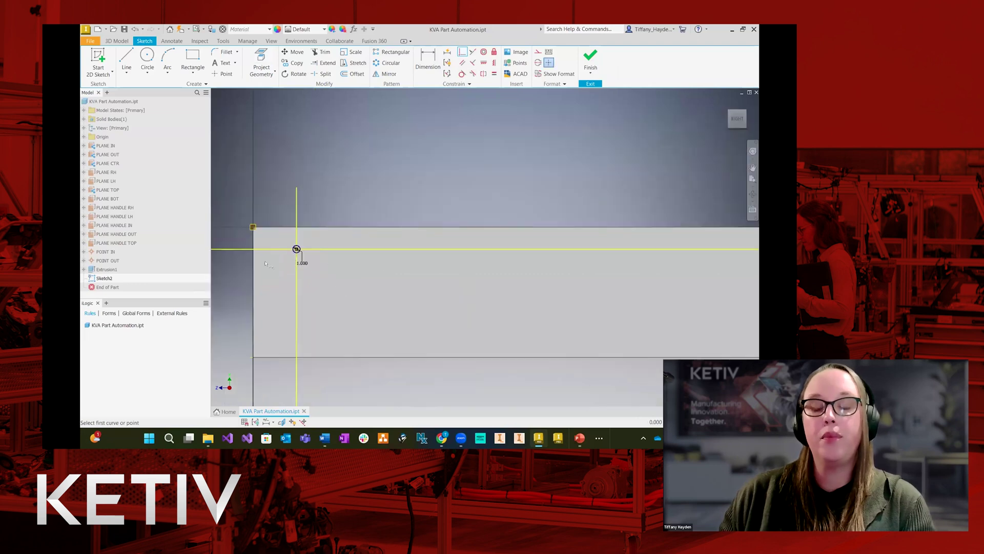
scroll(267, 264, "down", 3)
right_click(369, 344)
key("Escape")
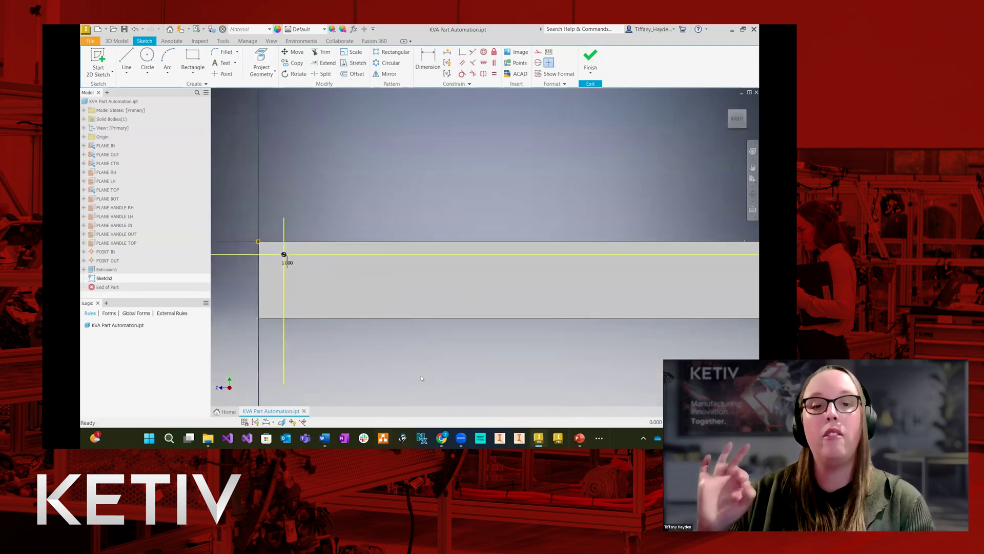
Finish the circle sketch and turn off its visibility in the model.
left_click(590, 59)
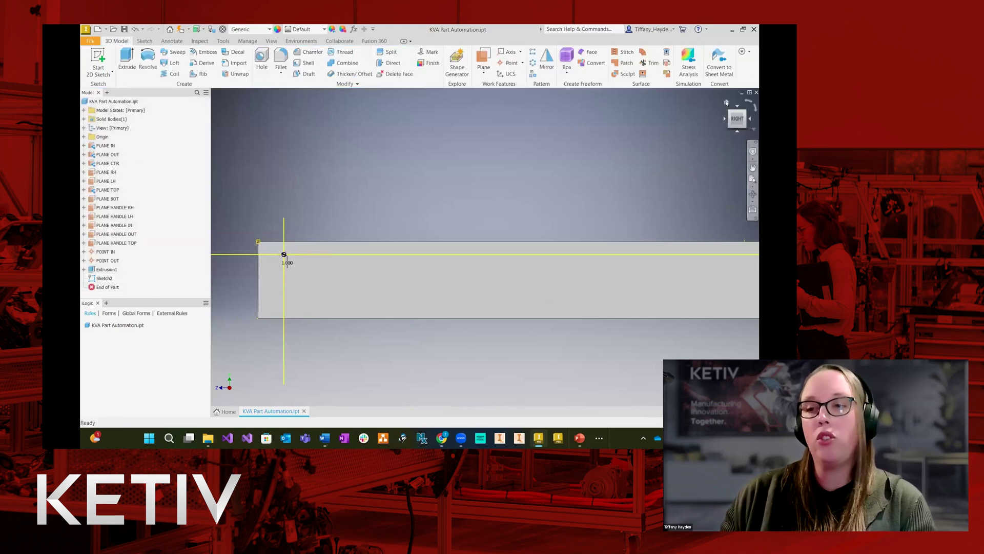
scroll(454, 312, "down", 1)
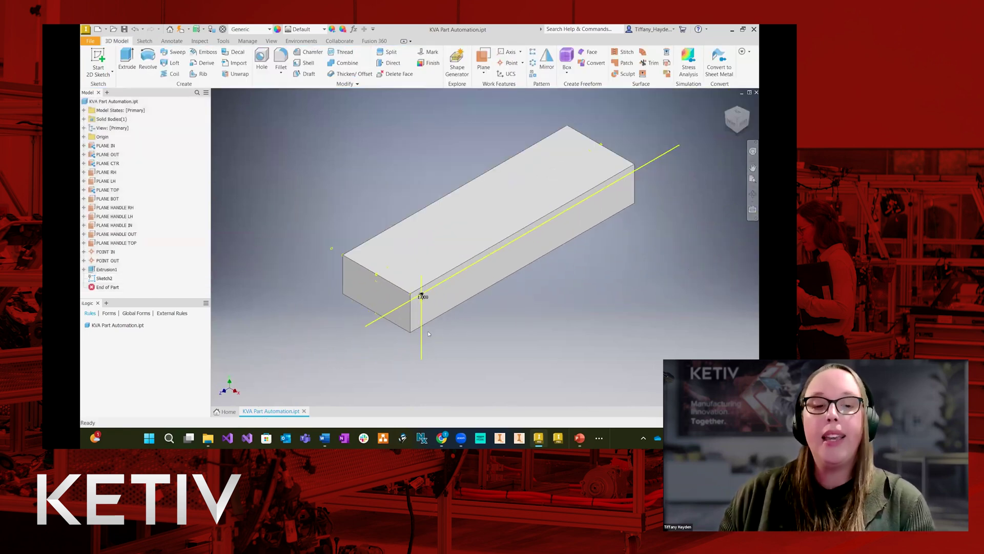
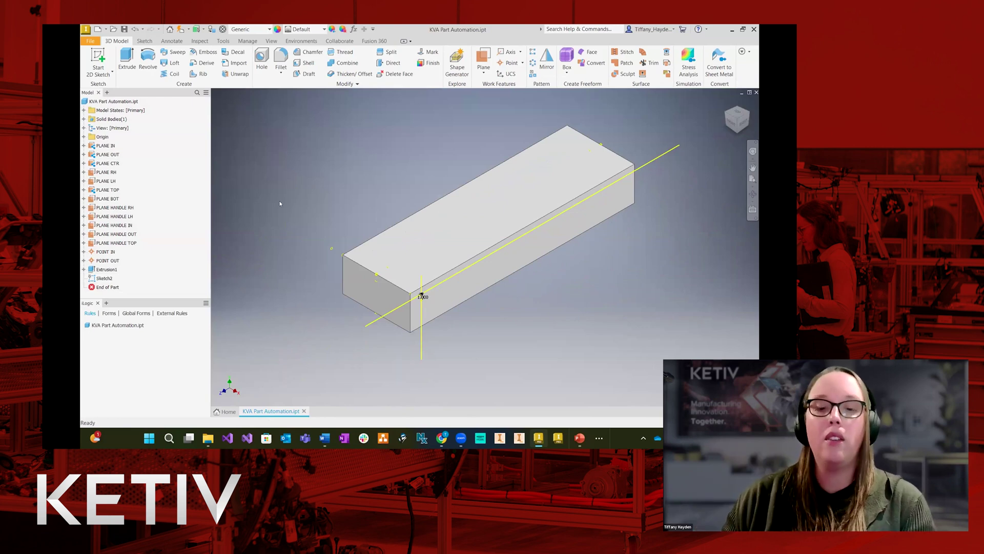
left_click(103, 278)
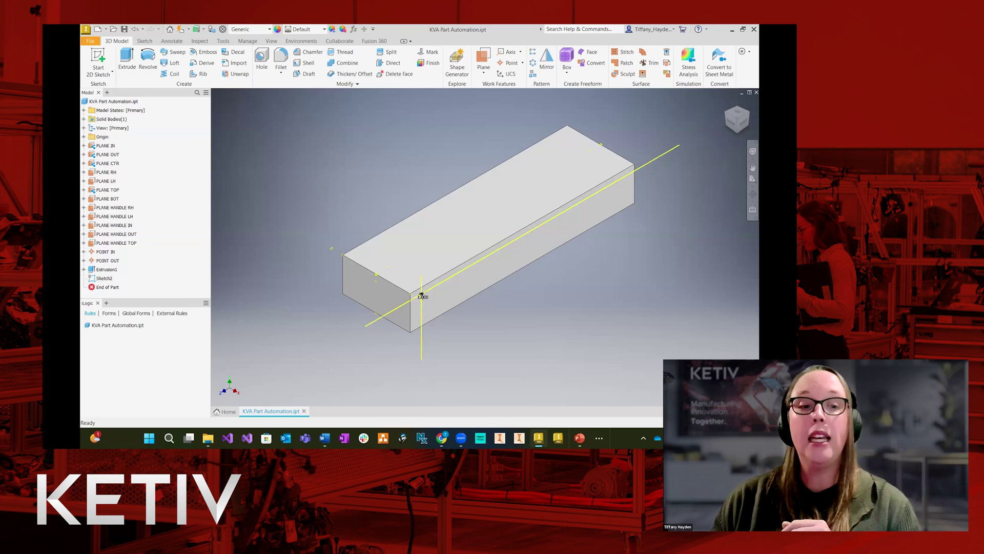
right_click(105, 278)
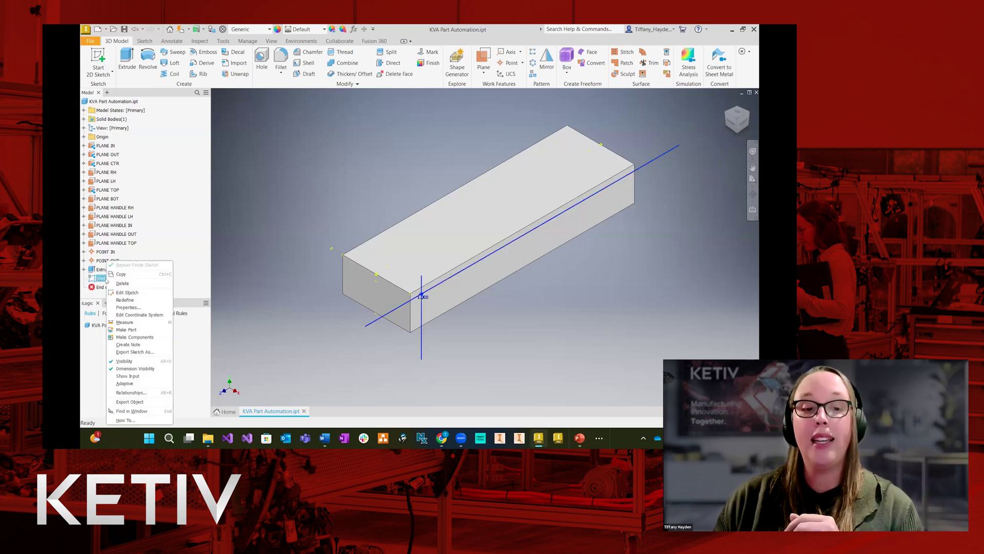
left_click(124, 361)
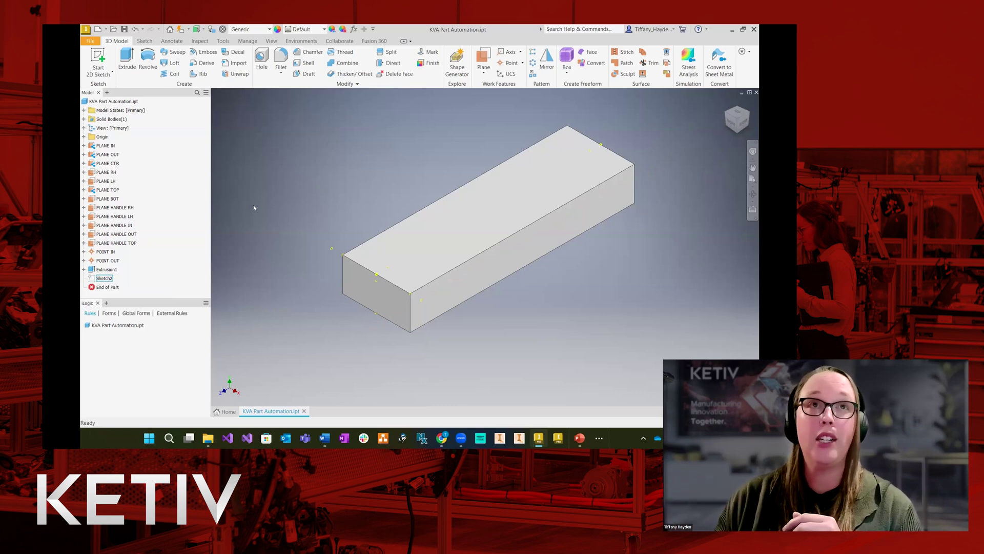
Start a new 2D sketch on PLANE HANDLE TOP and view it straight from above.
left_click(103, 60)
left_click(102, 59)
scroll(279, 238, "down", 3)
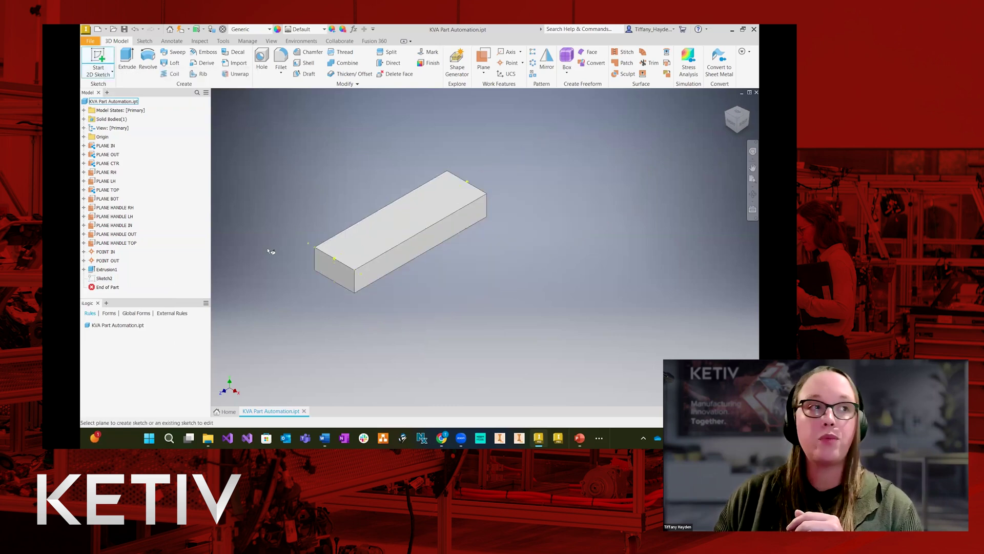
left_click(107, 198)
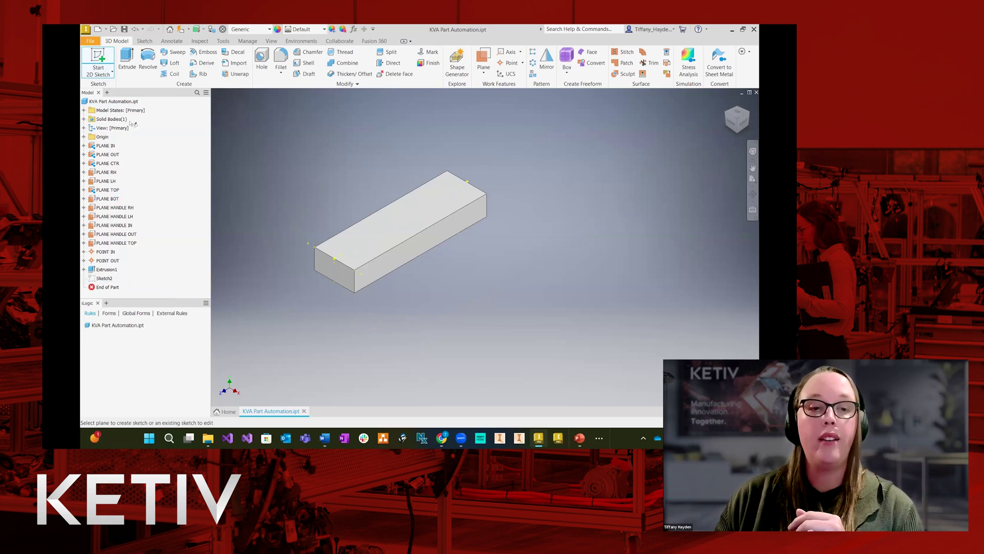
left_click(122, 244)
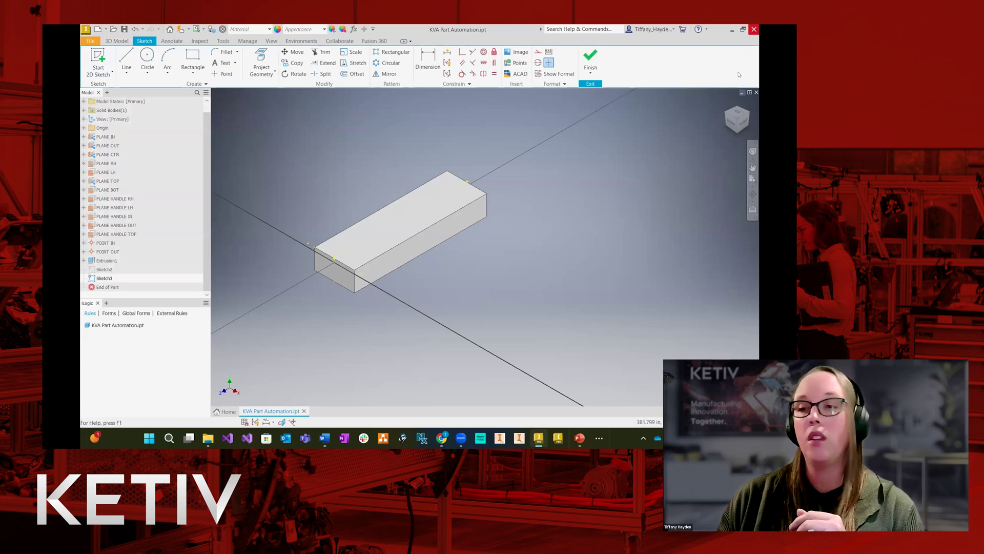
left_click(742, 109)
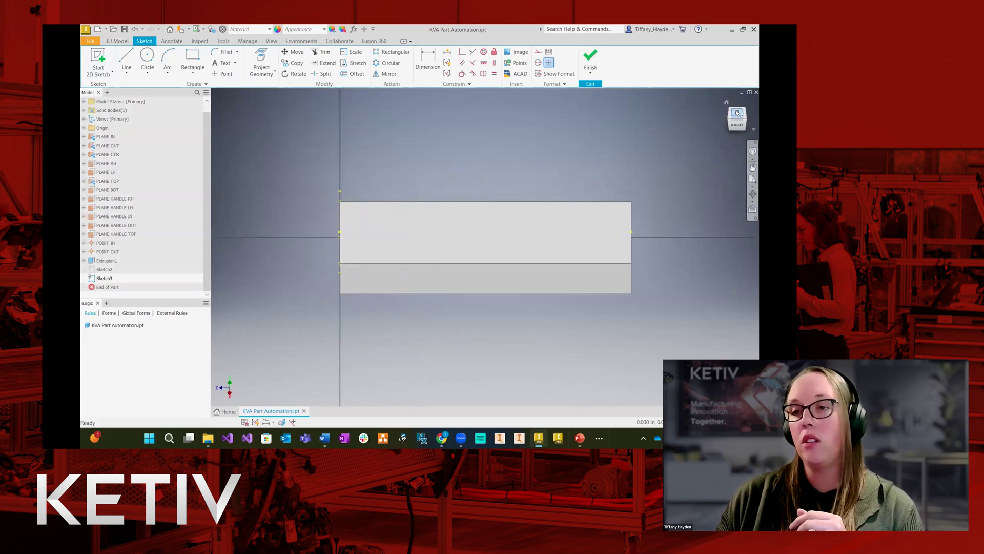
scroll(235, 281, "down", 3)
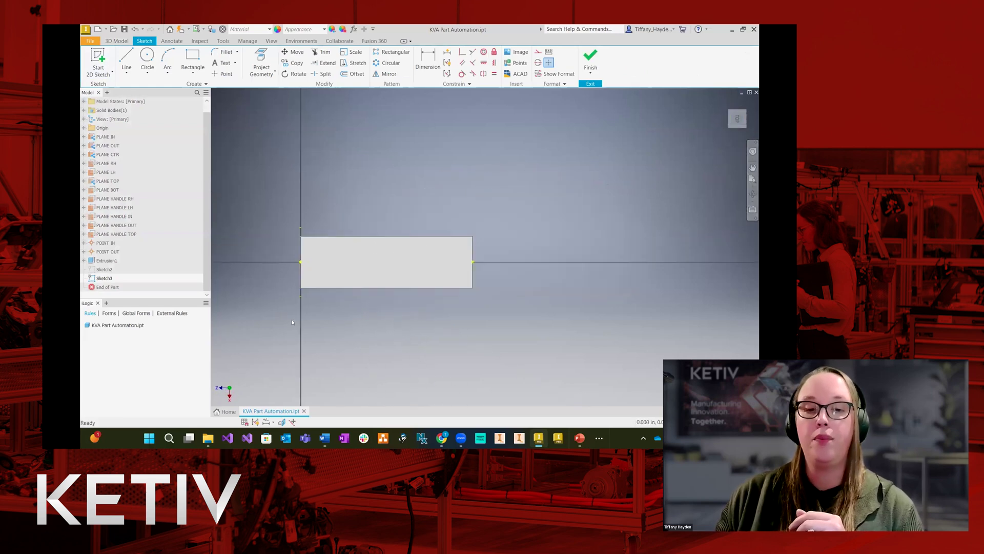
scroll(292, 322, "up", 3)
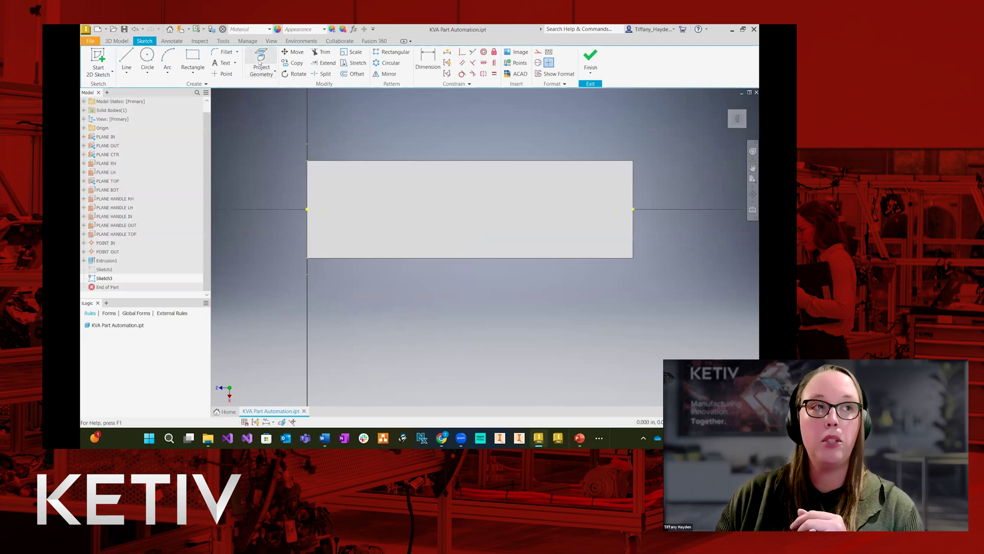
Project PLANE HANDLE RH, PLANE HANDLE LH, PLANE HANDLE IN and PLANE HANDLE OUT into the new sketch.
left_click(261, 64)
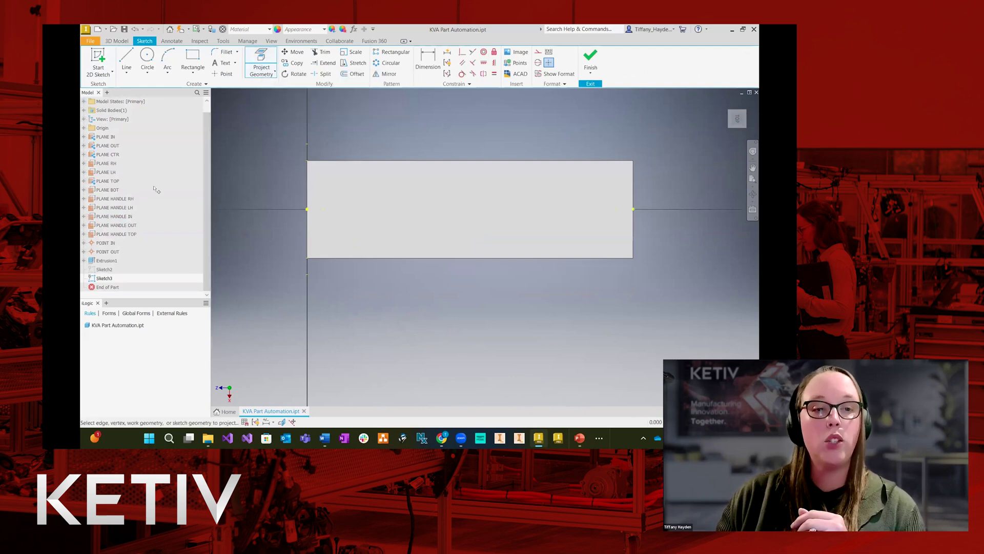
left_click(128, 199)
left_click(129, 207)
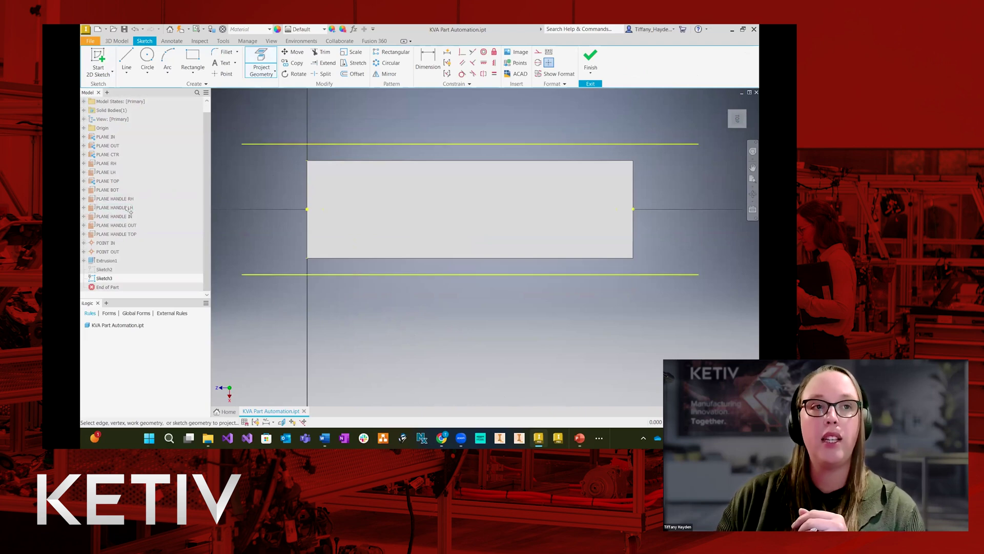
left_click(129, 217)
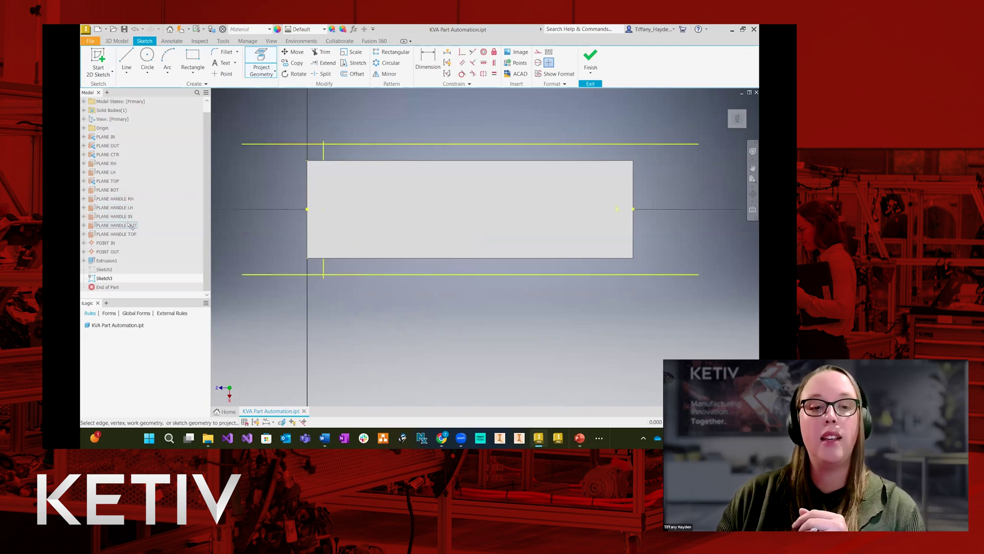
left_click(131, 226)
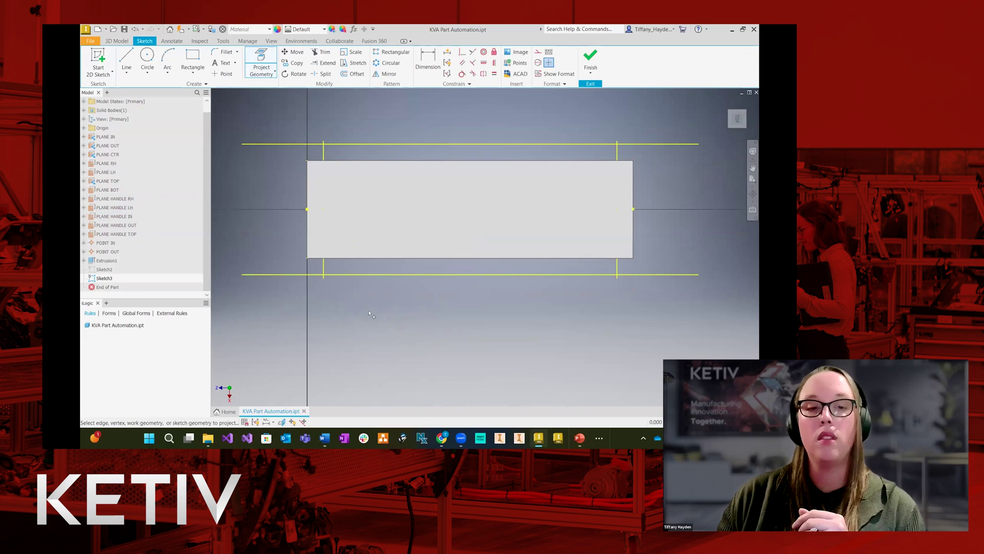
Sketch a long, narrow two-point rectangle in the free area just below the body, clear of the projected handle lines.
left_click(192, 59)
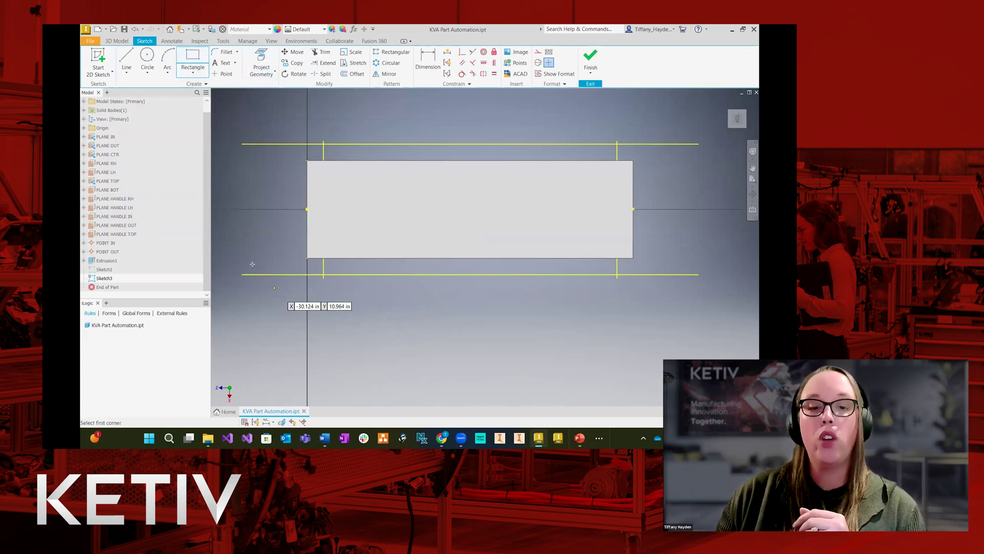
scroll(240, 248, "up", 3)
left_click(307, 295)
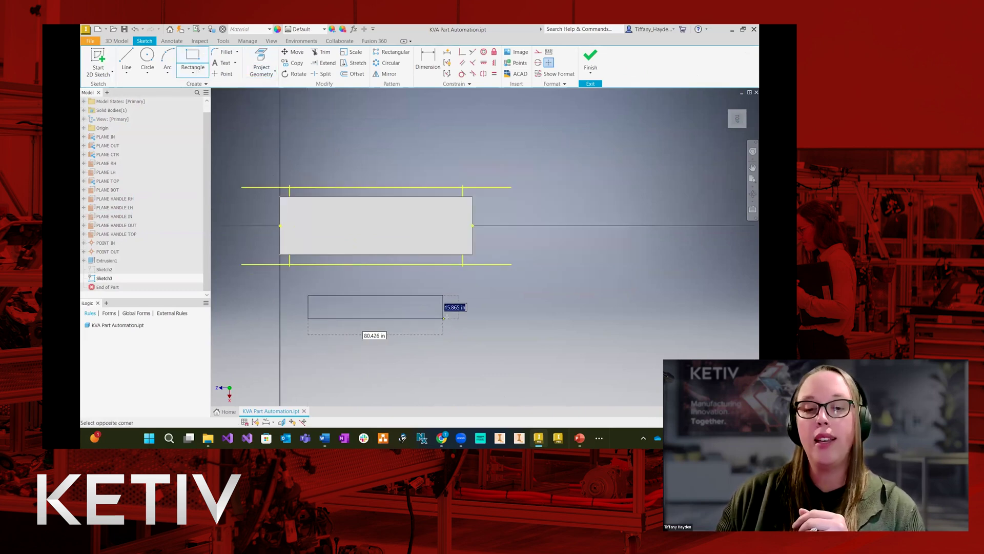
left_click(452, 317)
right_click(394, 333)
left_click(326, 338)
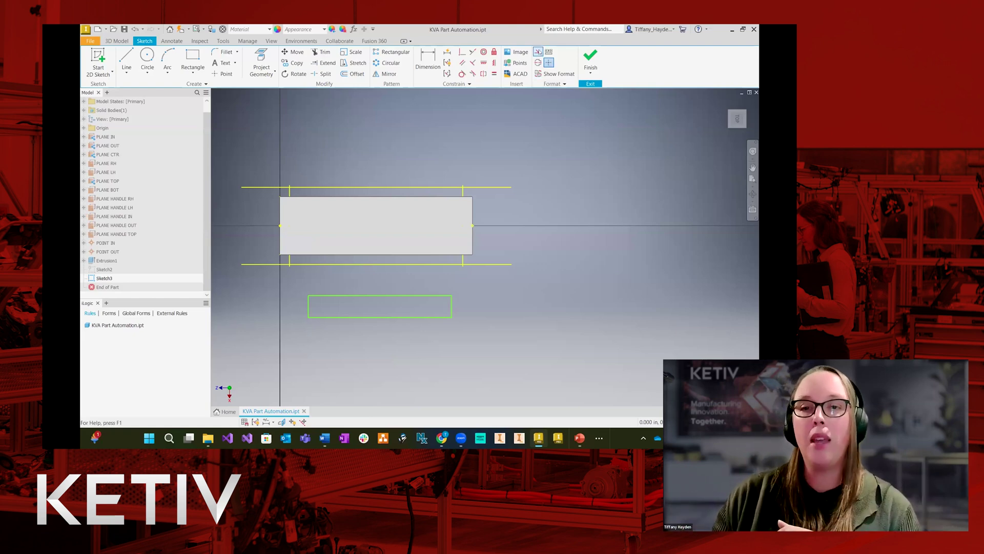
Convert the rectangle's long side nearest the body to construction geometry.
left_click(379, 295)
left_click(537, 52)
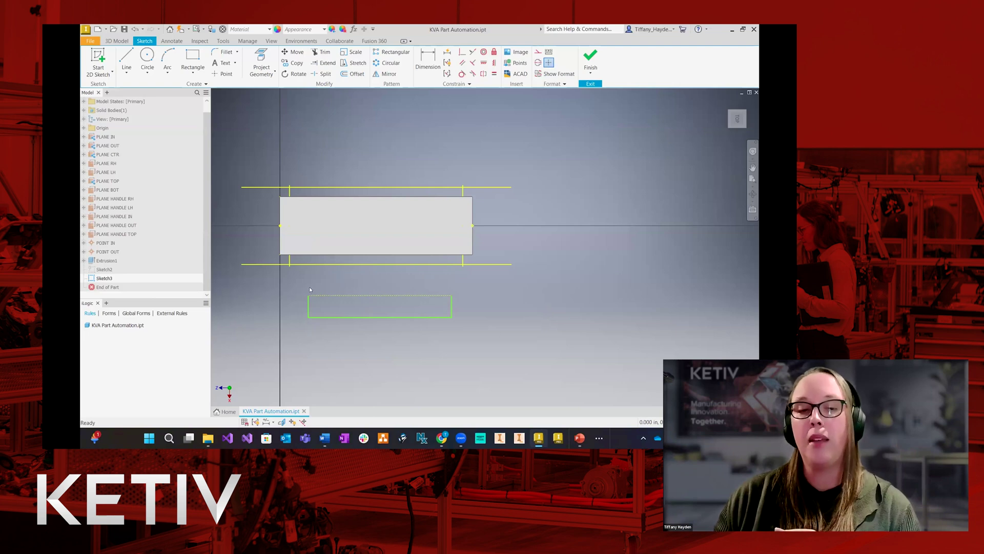
scroll(303, 289, "up", 3)
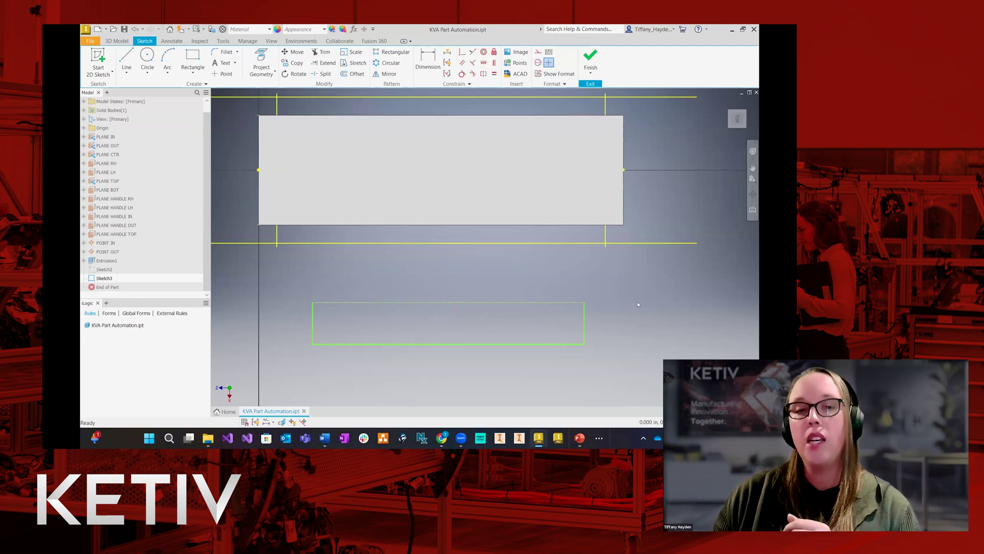
scroll(555, 272, "down", 3)
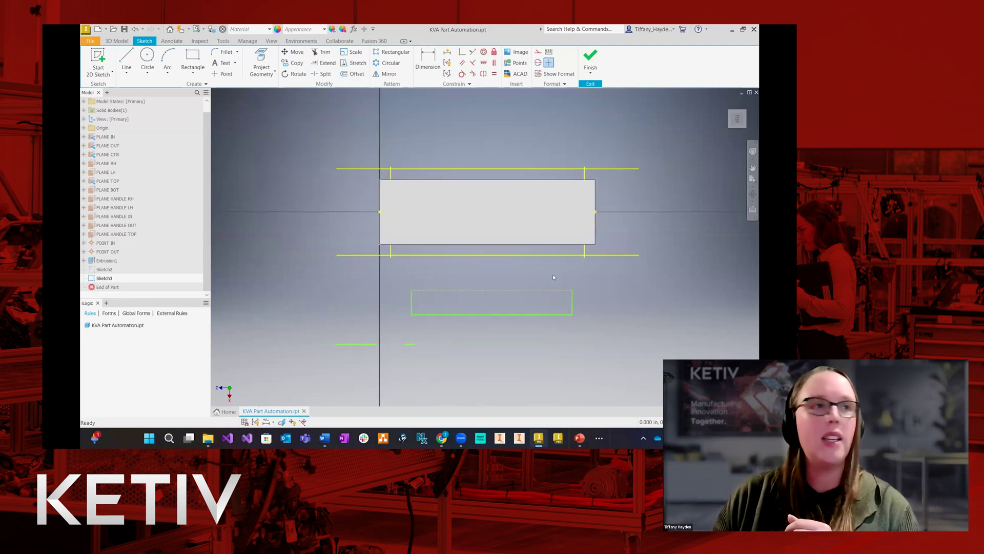
Project PLANE RH into the sketch and delete the projected PLANE HANDLE LH line on the far side of the body.
left_click(262, 64)
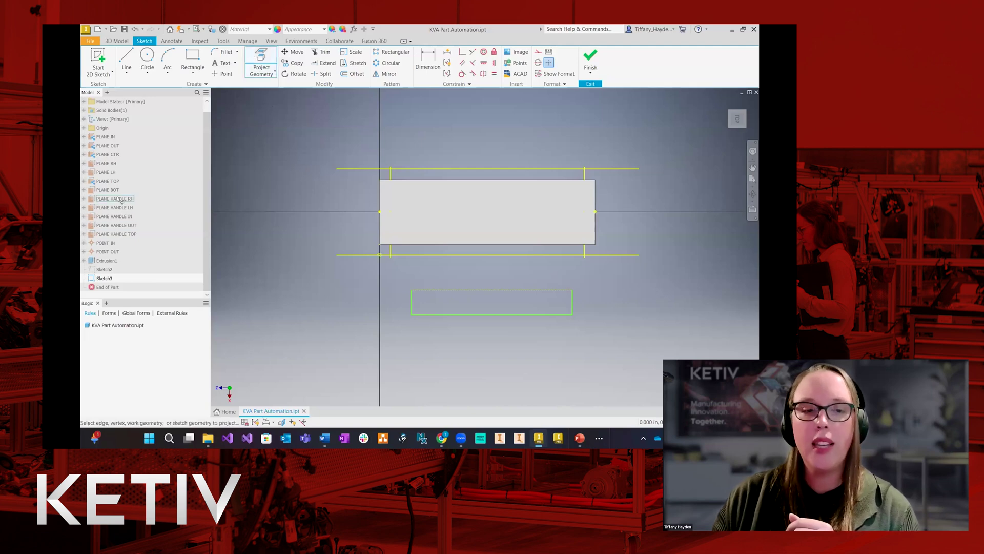
left_click(111, 163)
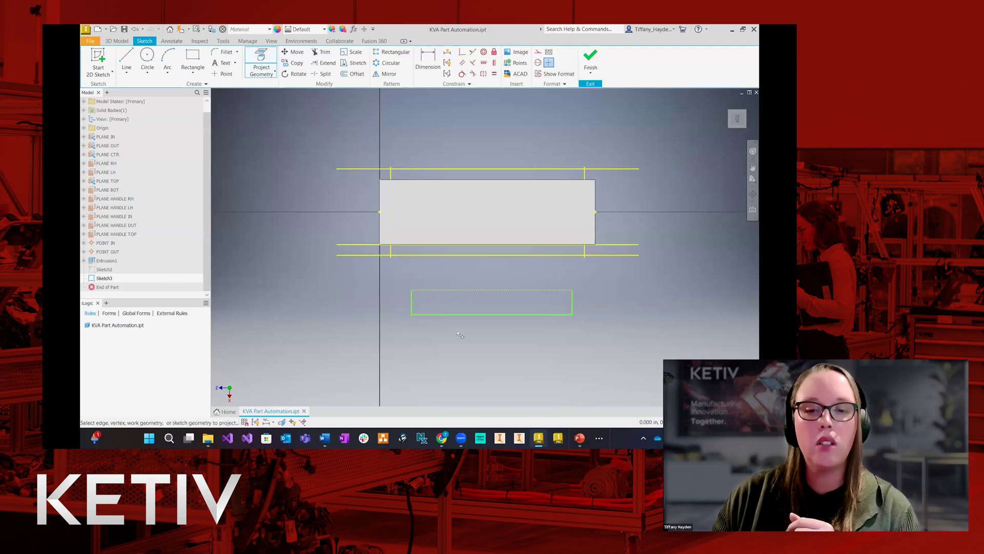
right_click(502, 345)
left_click(528, 343)
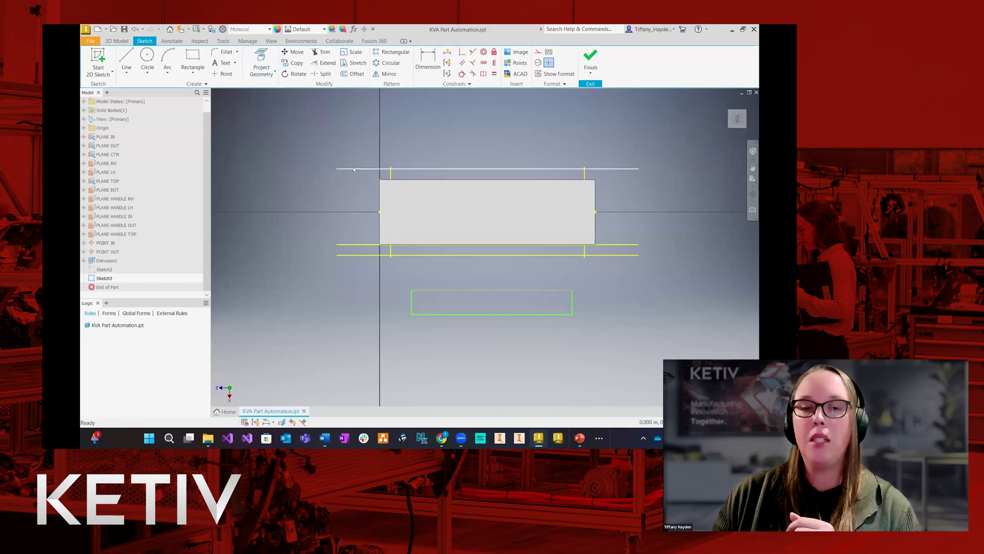
key("Escape")
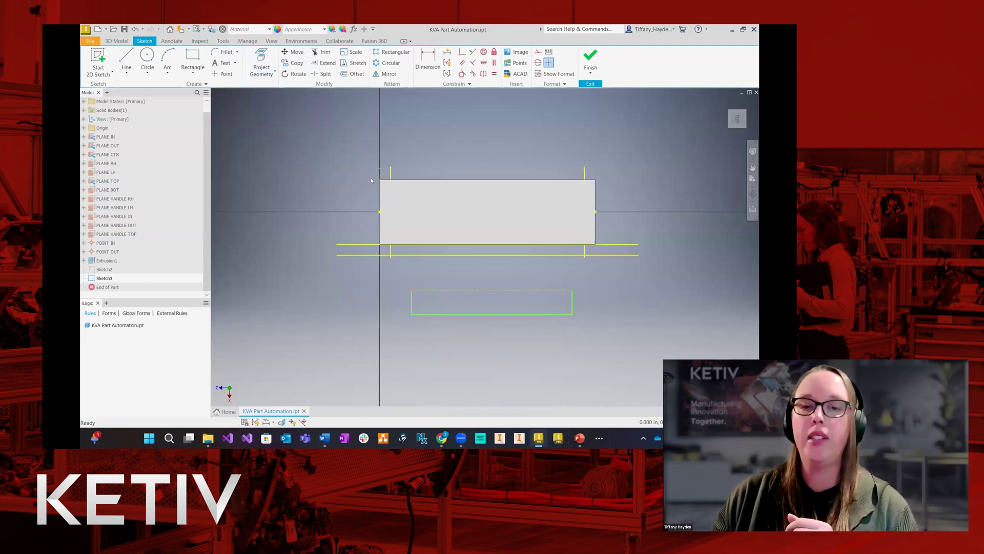
Make the rectangle's construction side collinear with the projected PLANE RH line and its opposite long side collinear with the PLANE HANDLE RH line.
scroll(540, 309, "up", 2)
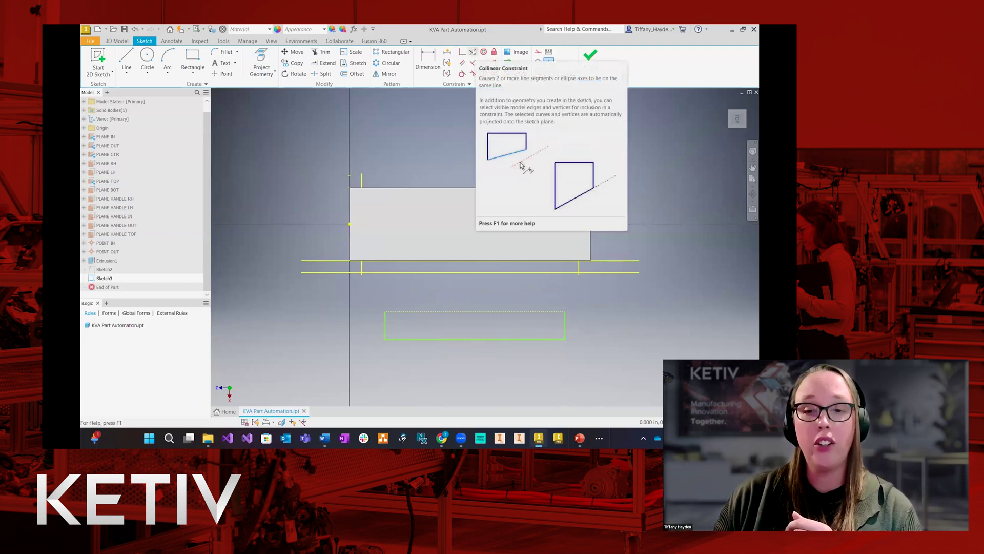
left_click(472, 52)
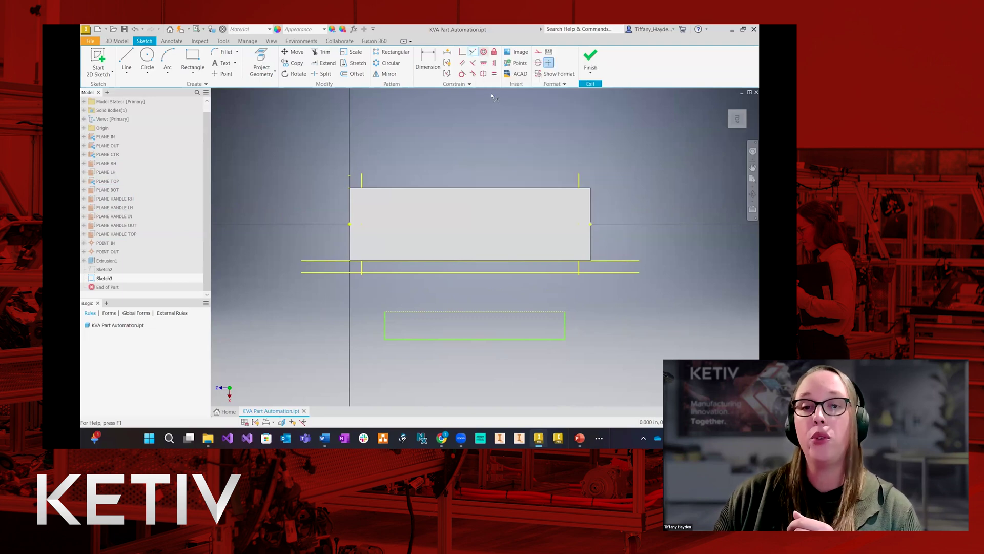
left_click(401, 311)
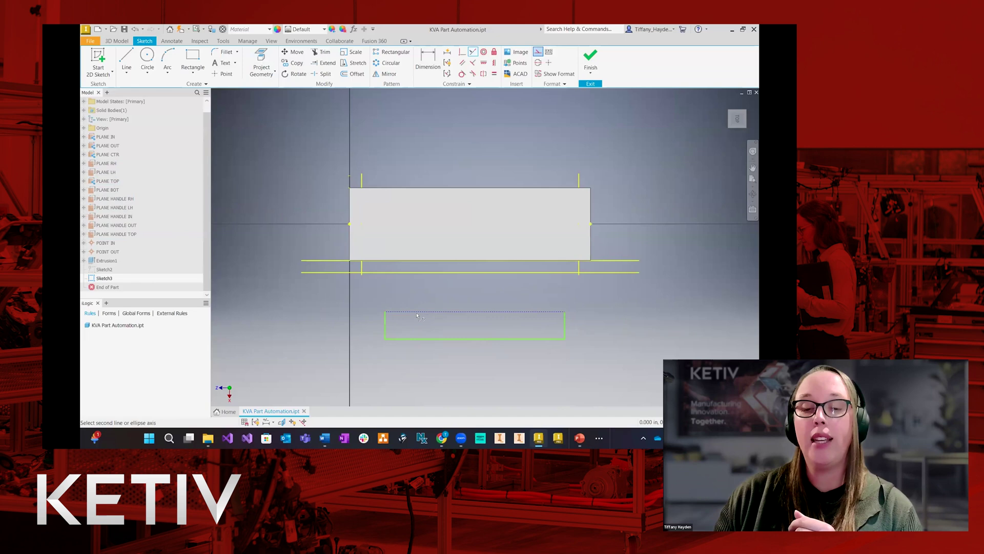
left_click(314, 260)
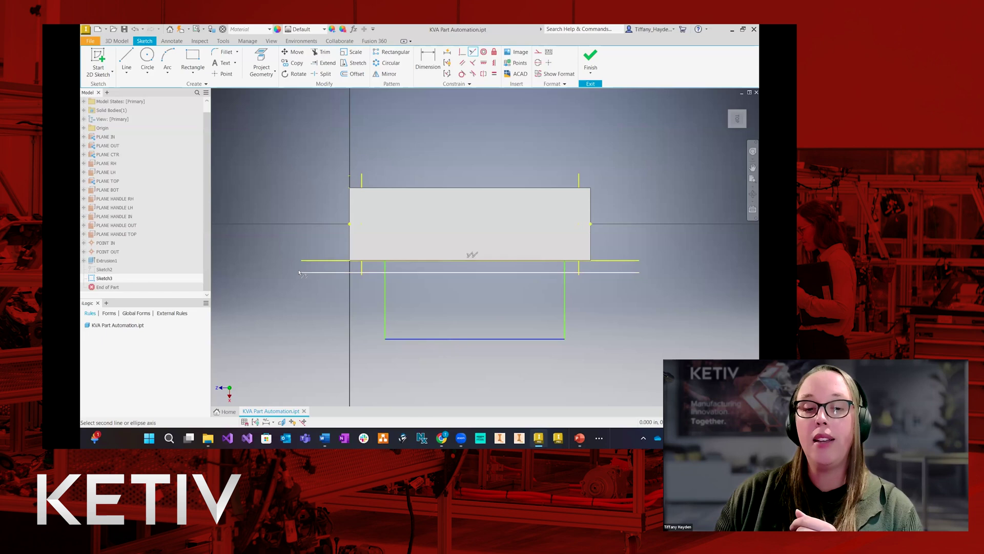
left_click(308, 272)
Make the rectangle's two short sides collinear with the projected PLANE HANDLE IN and PLANE HANDLE OUT lines.
scroll(384, 261, "down", 3)
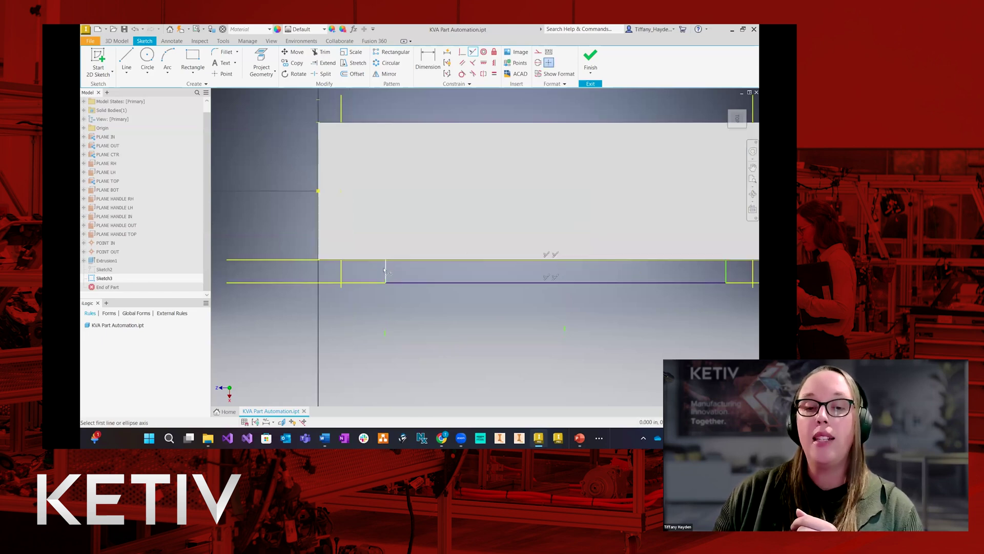
left_click(385, 271)
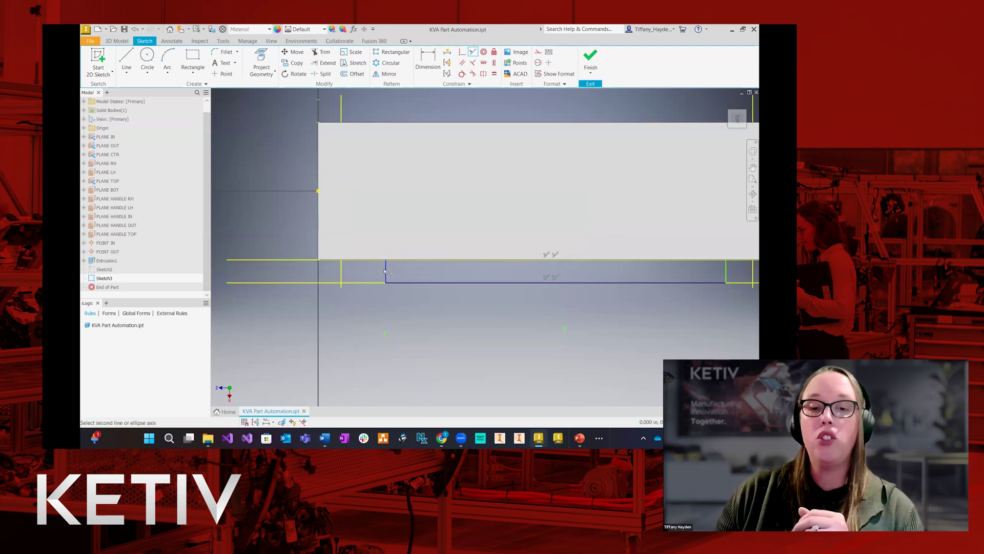
left_click(341, 272)
scroll(326, 290, "up", 3)
scroll(401, 258, "down", 4)
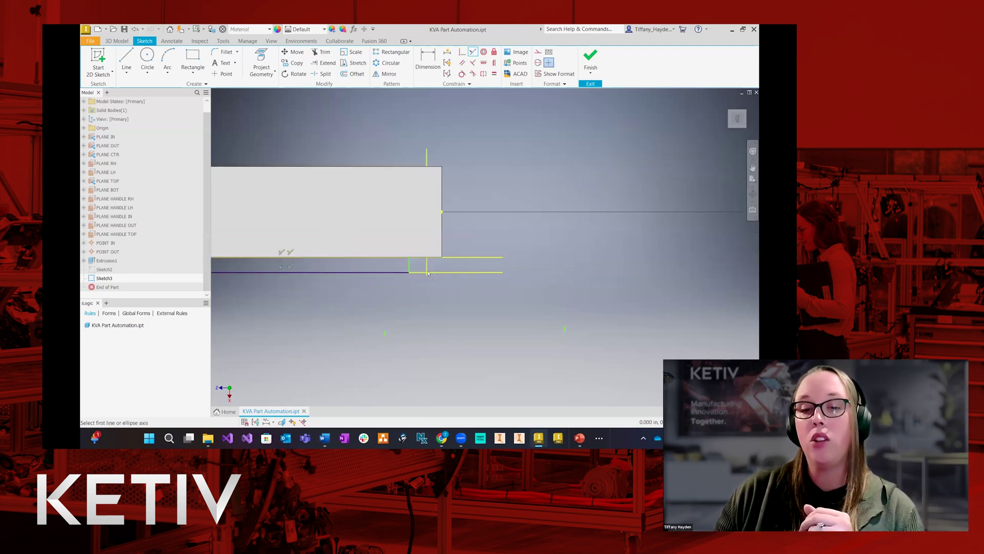
left_click(402, 258)
left_click(436, 216)
right_click(525, 334)
left_click(551, 335)
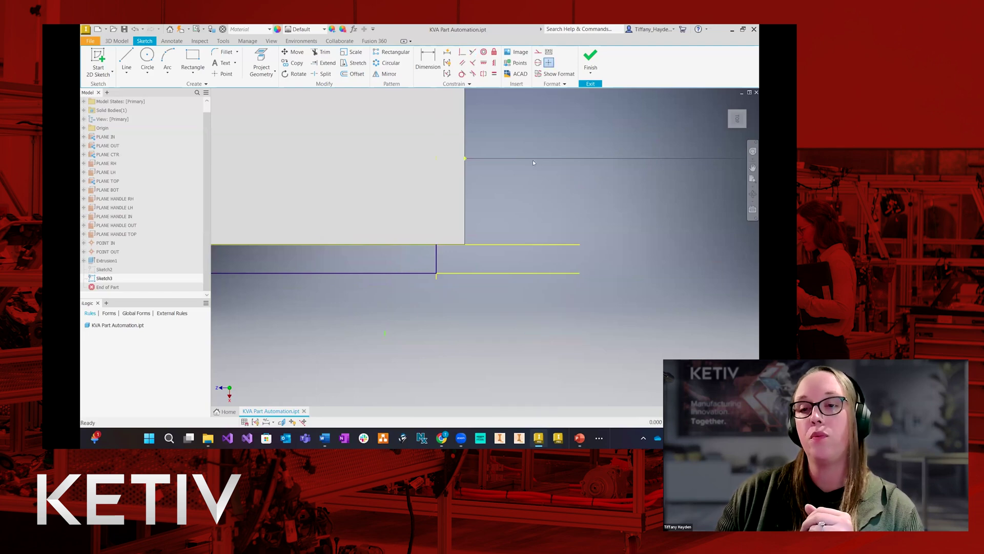
Finish the handle path sketch and turn on the visibility of Sketch2 with the circle profile.
left_click(590, 59)
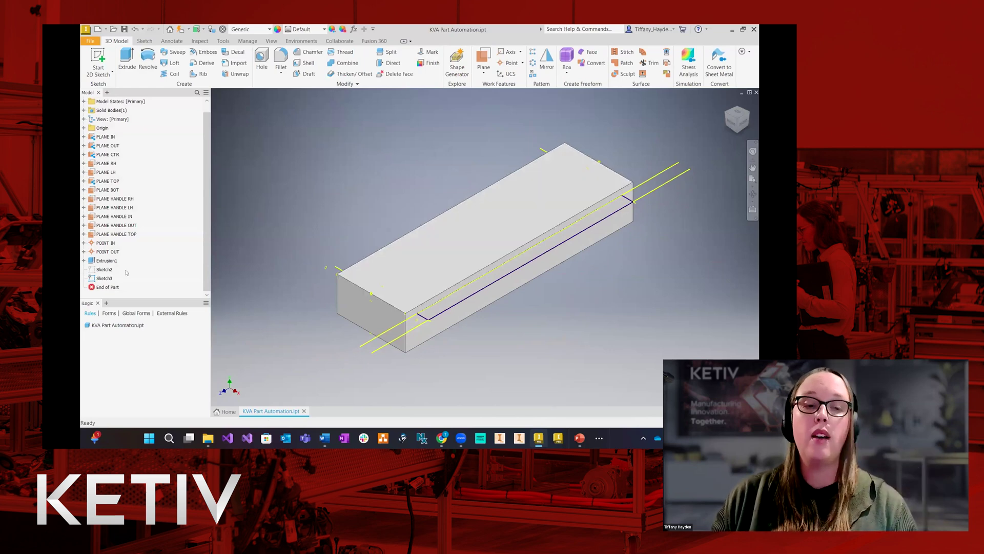
left_click(102, 269)
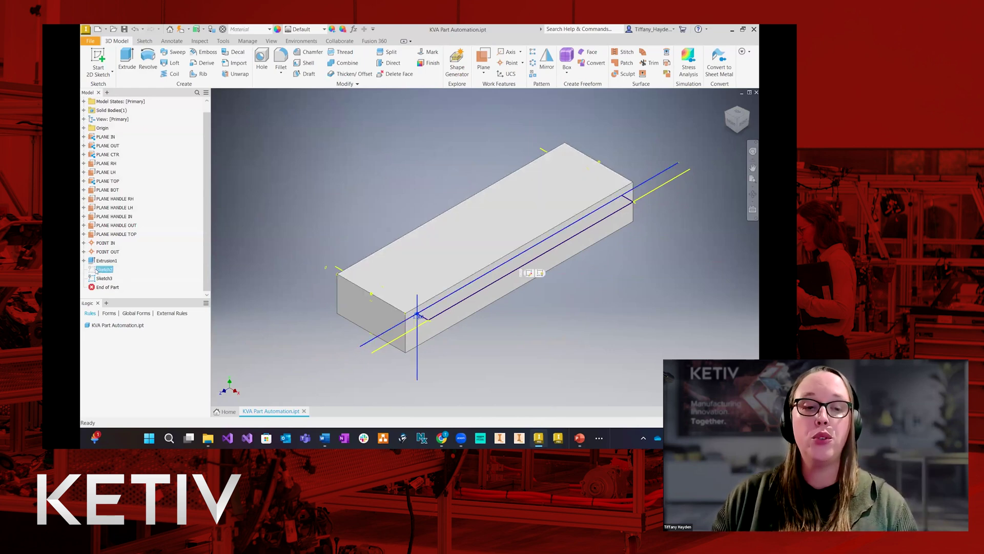
right_click(97, 271)
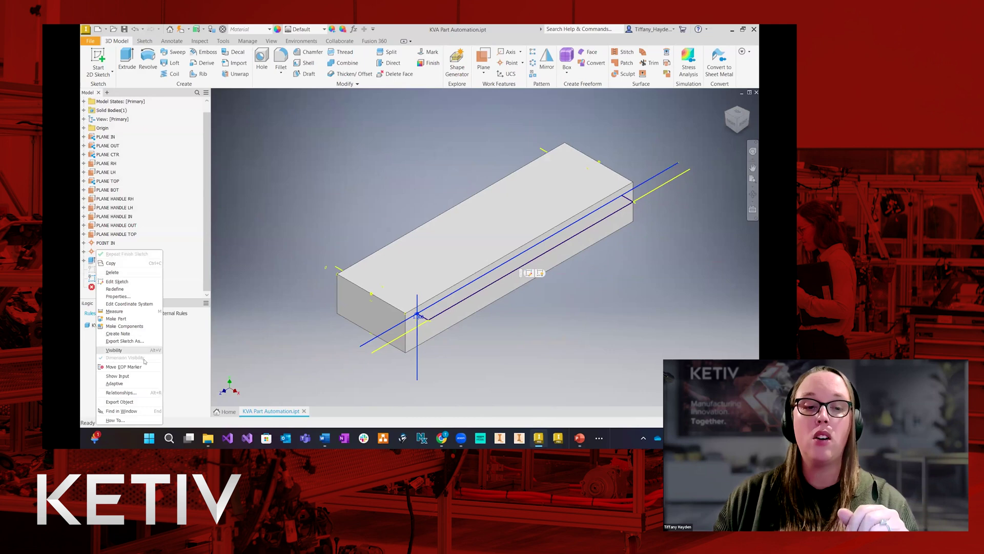
left_click(128, 354)
scroll(362, 286, "up", 10)
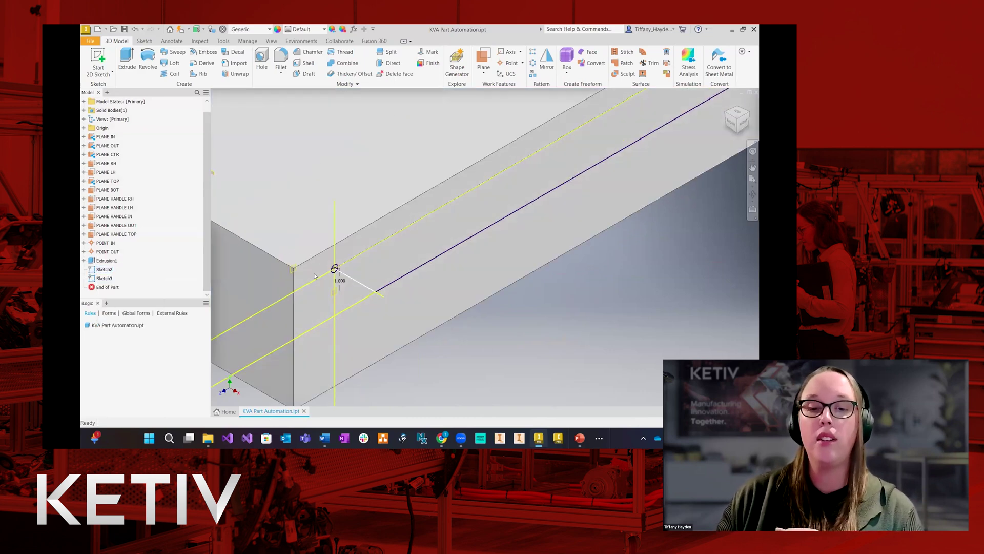
scroll(307, 307, "down", 4)
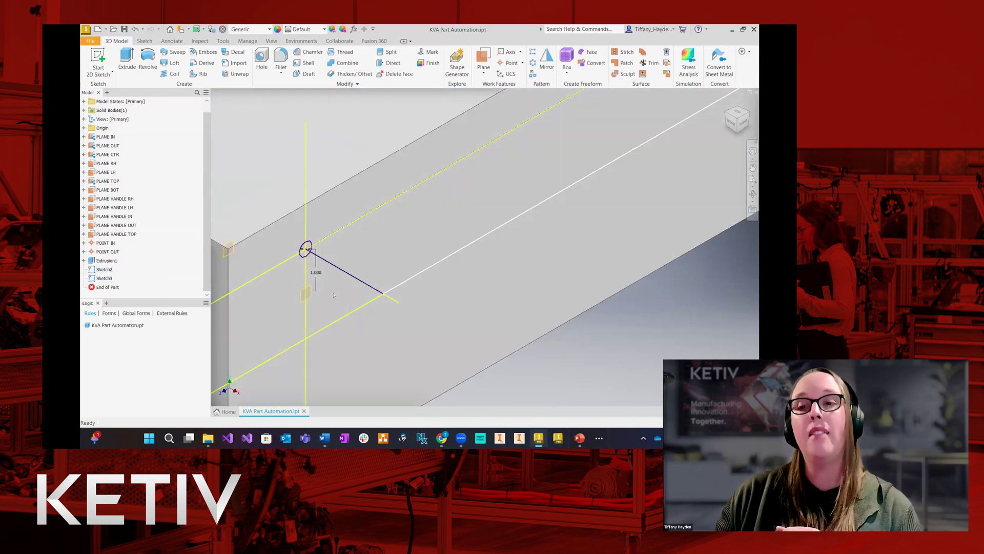
scroll(307, 323, "down", 5)
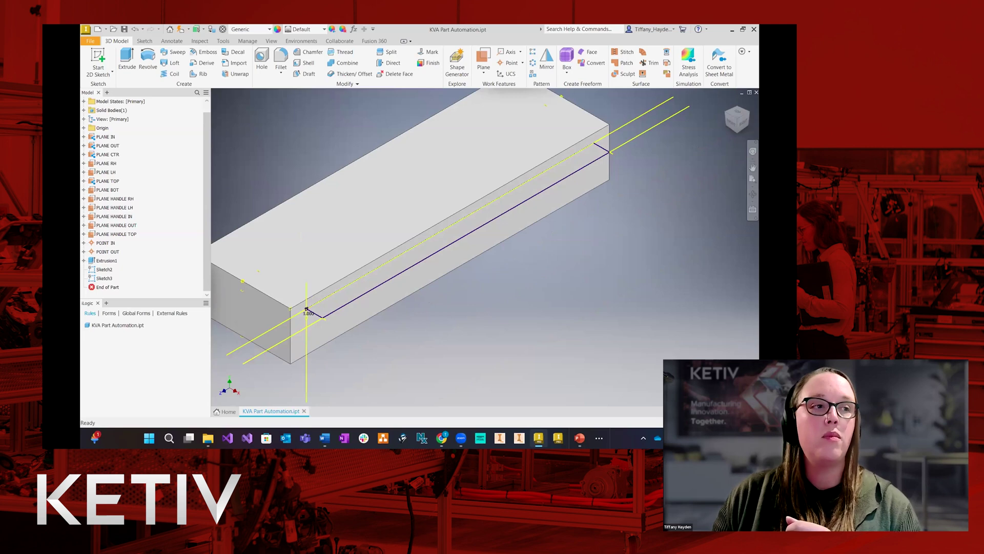
Sweep the full circle, joined to the body, along the rectangle's three solid sides with Follow Path orientation and 0 deg taper and twist.
left_click(174, 52)
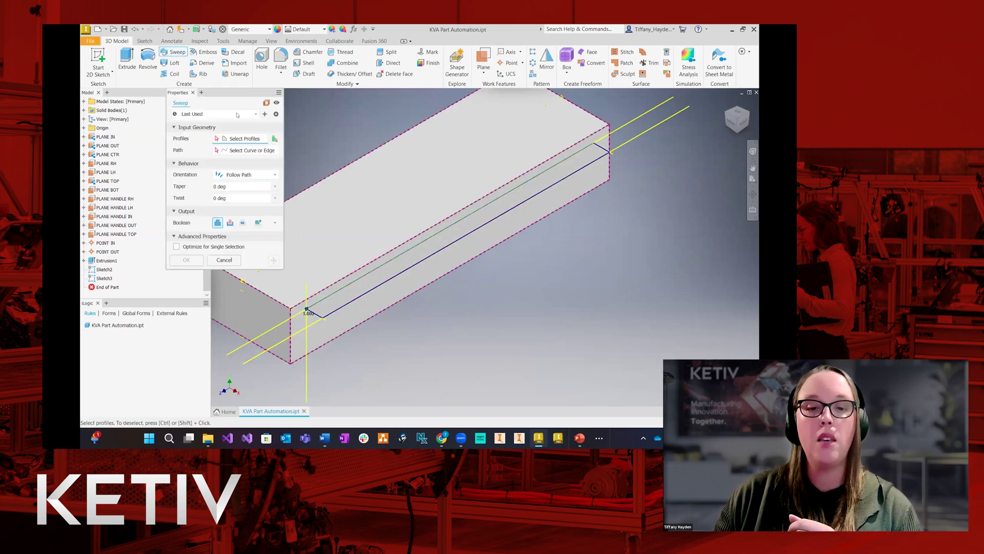
scroll(294, 310, "up", 6)
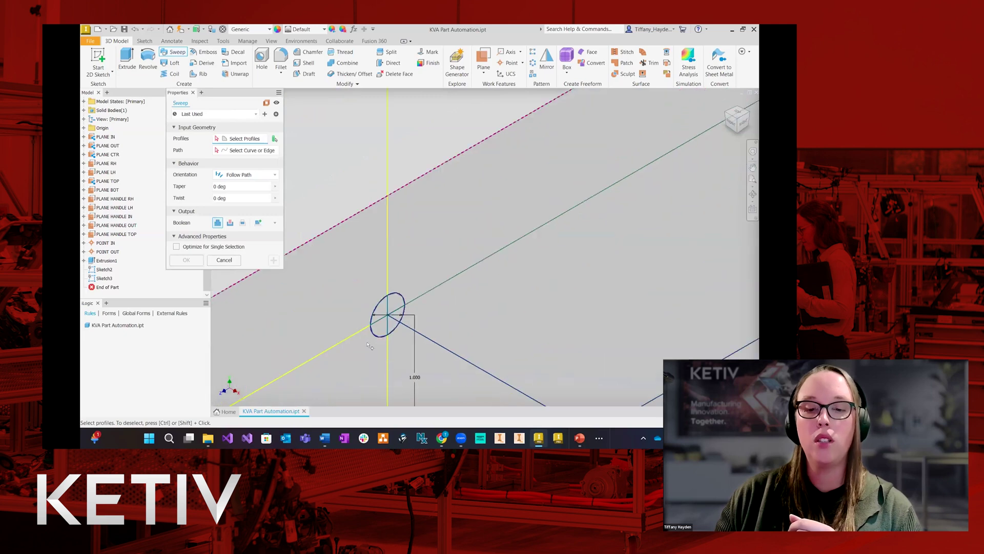
left_click(375, 336)
scroll(297, 277, "down", 3)
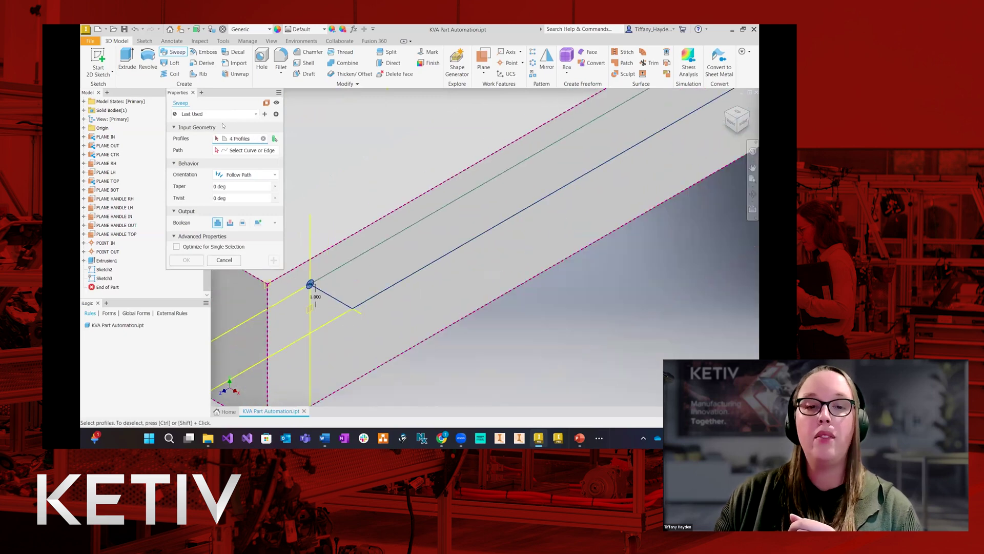
left_click(218, 150)
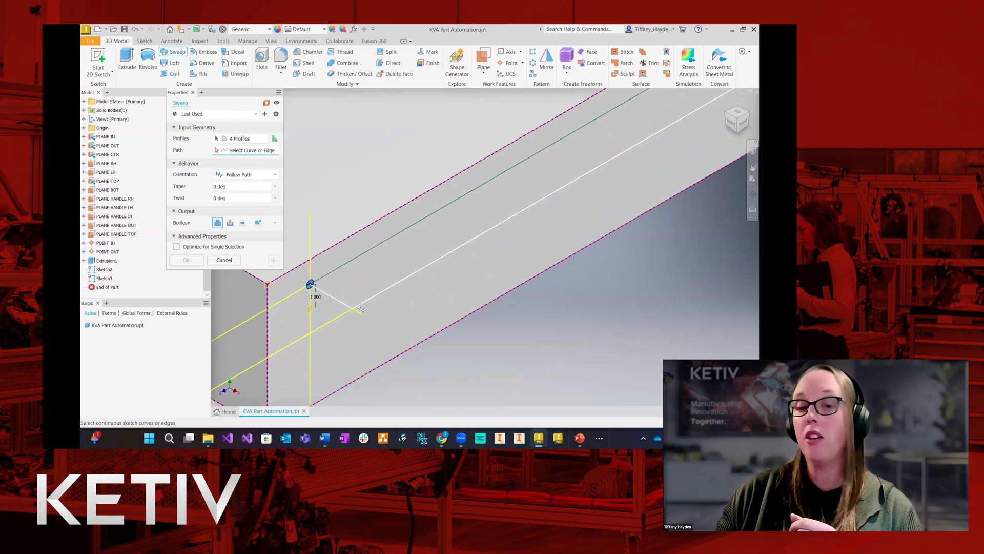
left_click(359, 308)
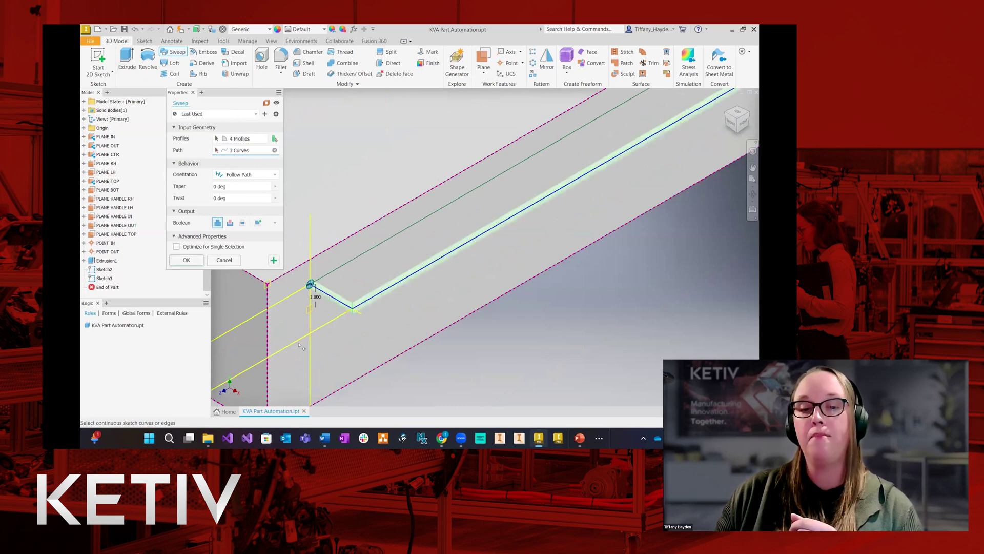
scroll(271, 350, "down", 2)
scroll(277, 357, "down", 2)
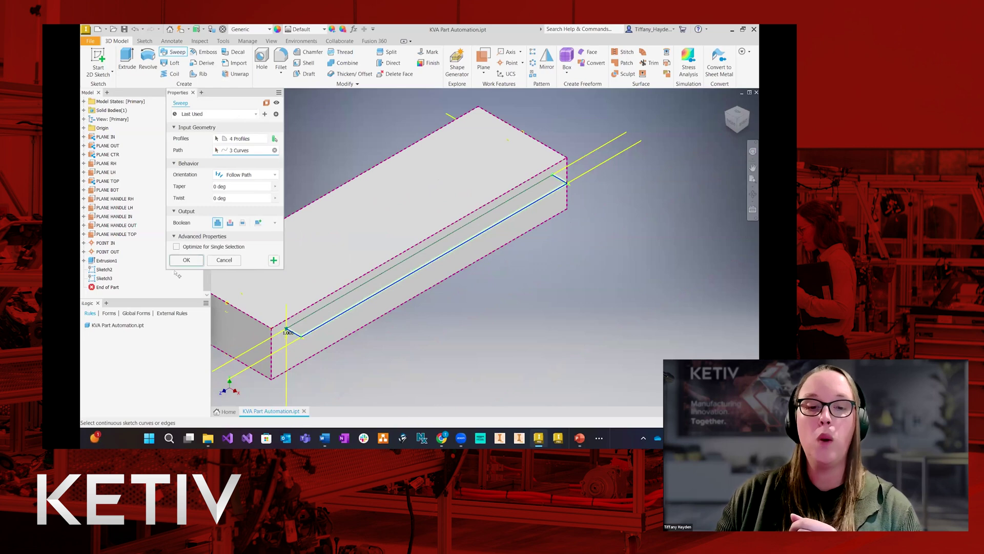
left_click(186, 260)
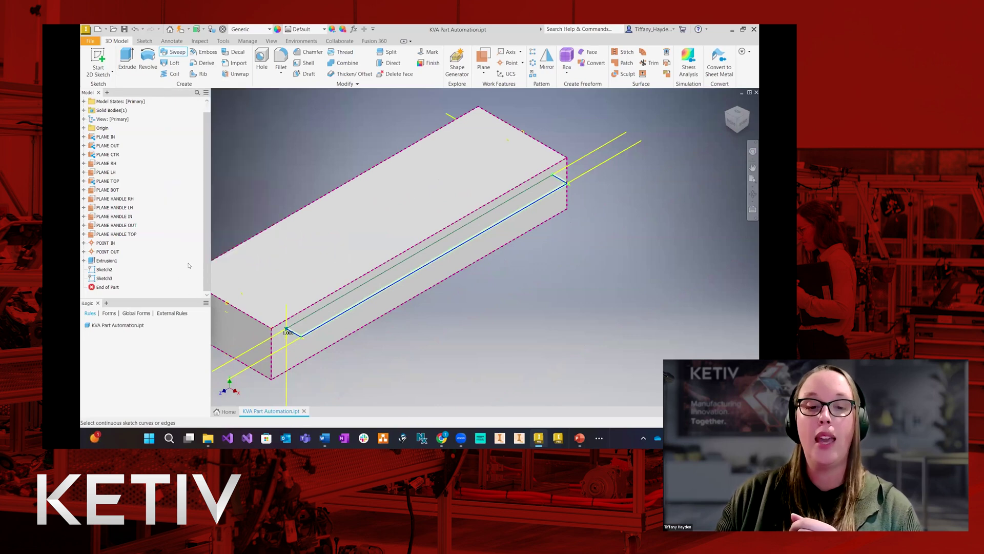
Mirror the entire solid about PLANE CTR, joined to the body and keeping the original.
scroll(365, 322, "down", 3)
scroll(366, 322, "up", 3)
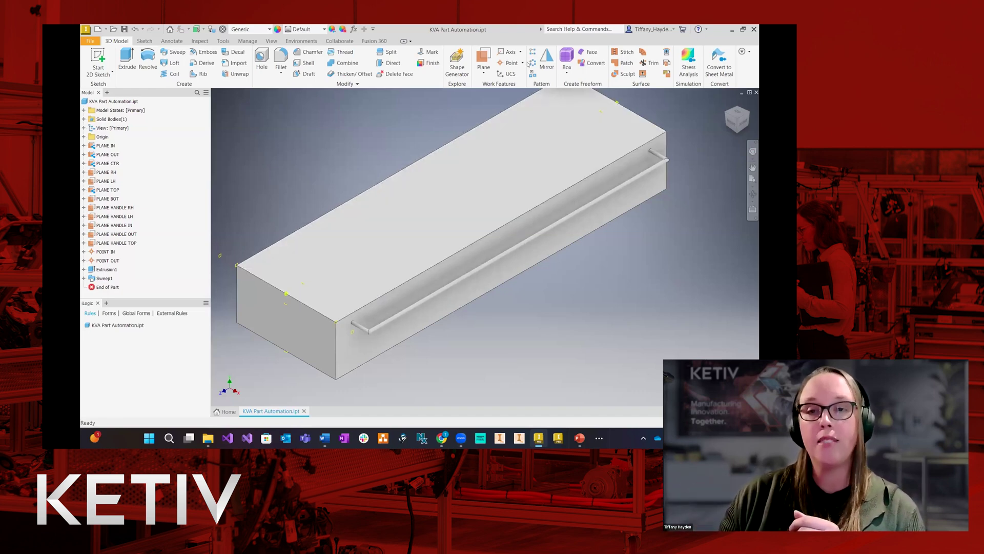
left_click(547, 60)
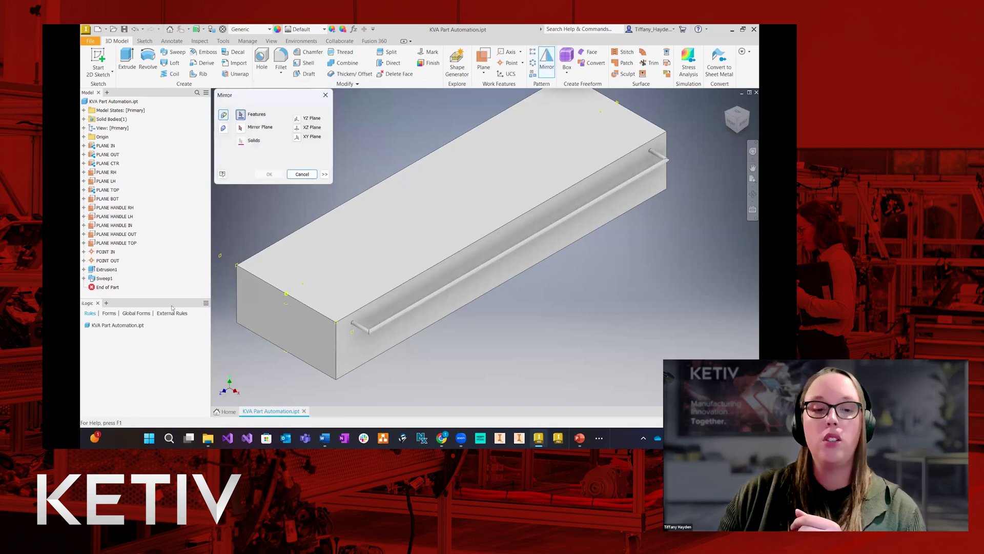
left_click(103, 278)
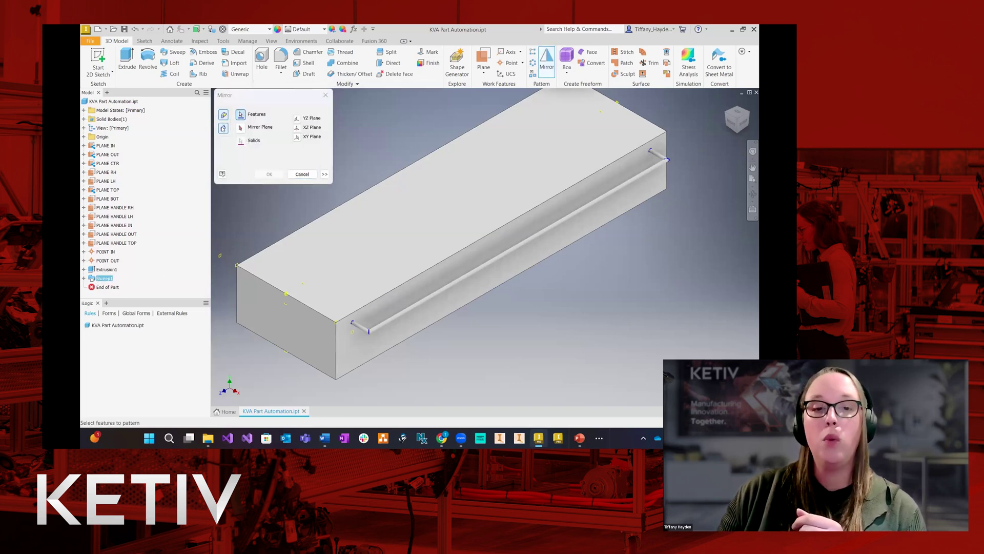
left_click(223, 128)
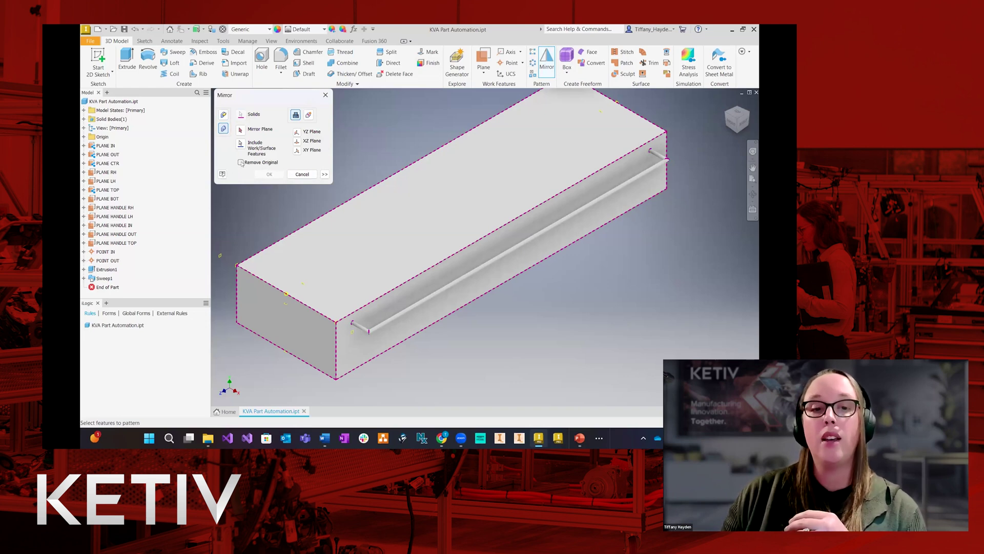
left_click(241, 130)
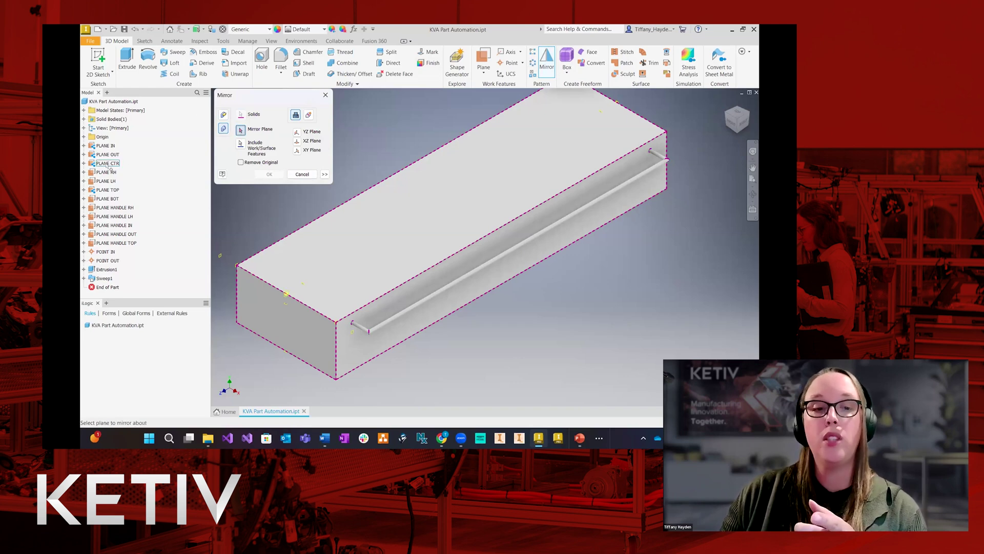
left_click(108, 165)
left_click(269, 174)
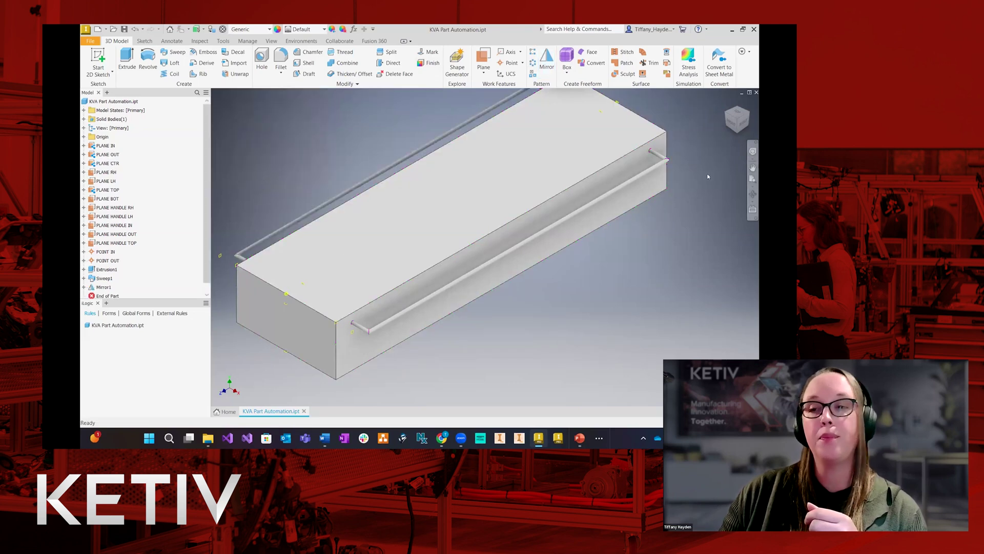
left_click(726, 103)
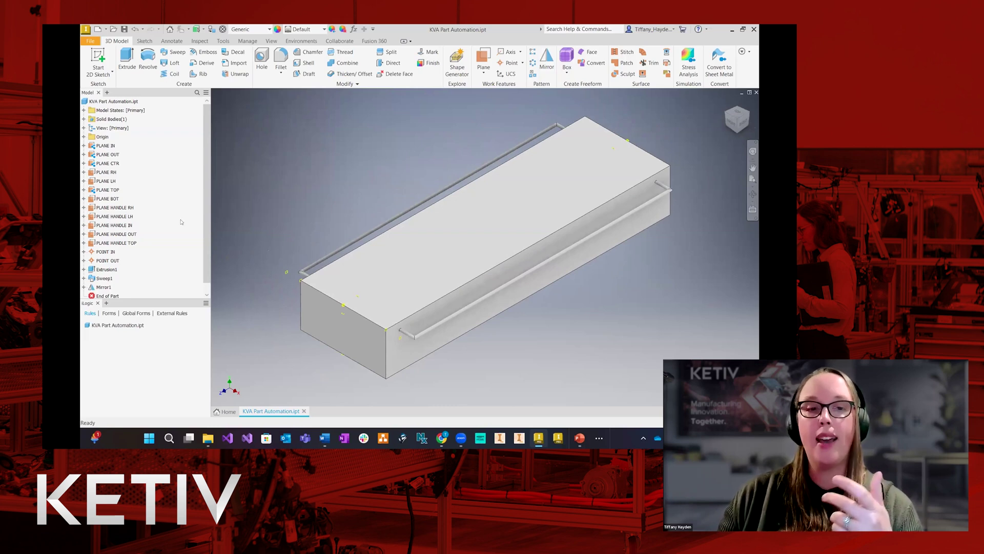
Expand the extrusion, sweep and mirror features in the model tree and rename the extrusion EXT BODY.
scroll(138, 220, "down", 1)
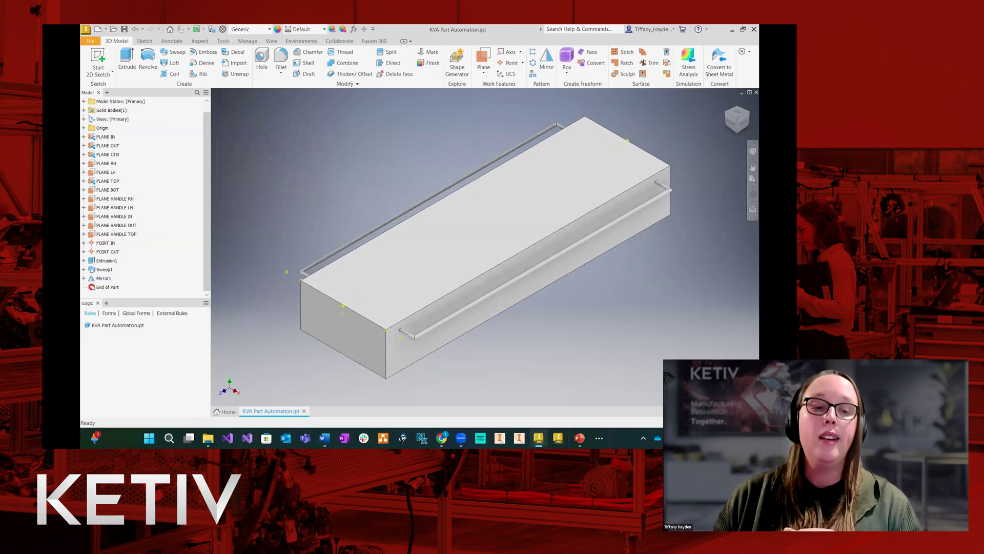
left_click(83, 260)
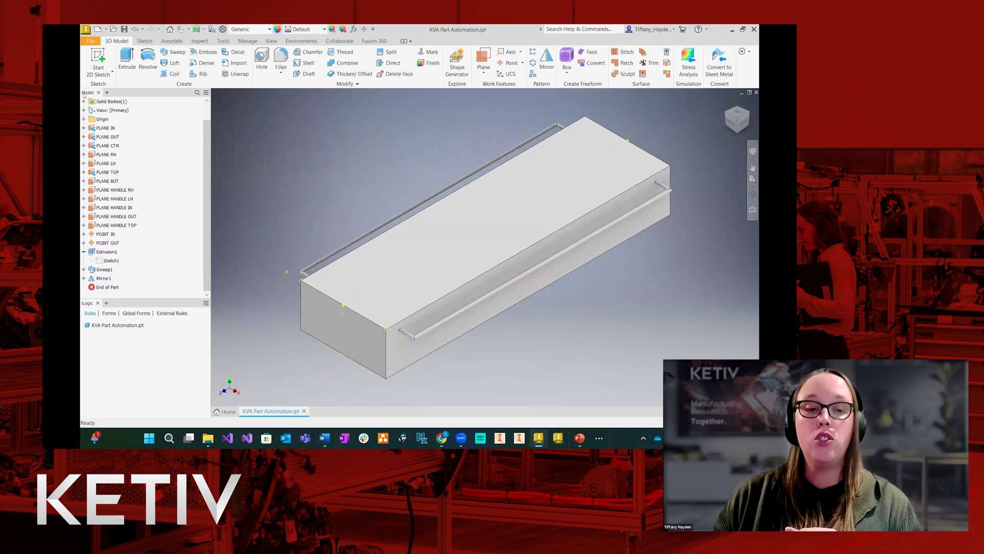
left_click(84, 269)
left_click(83, 278)
scroll(134, 219, "up", 1)
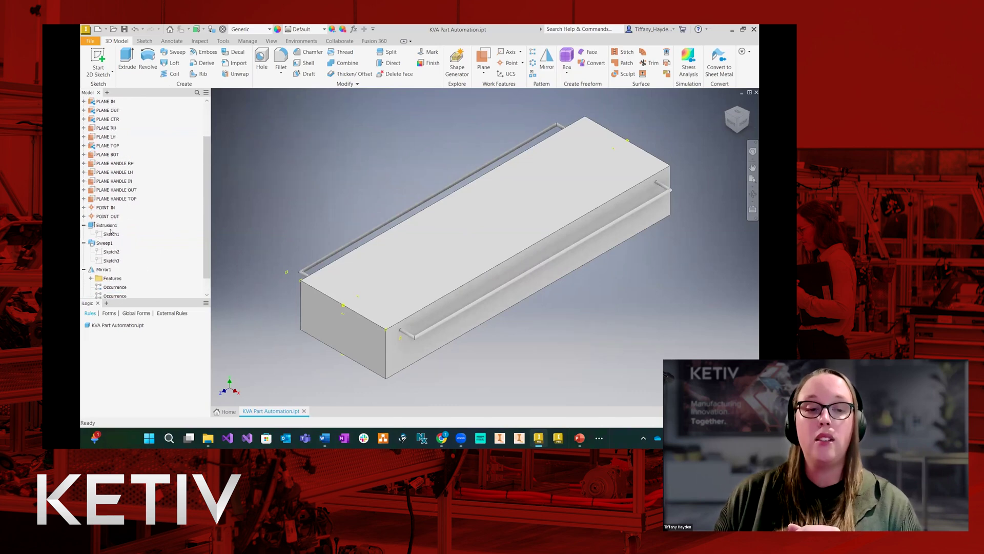
left_click(107, 225)
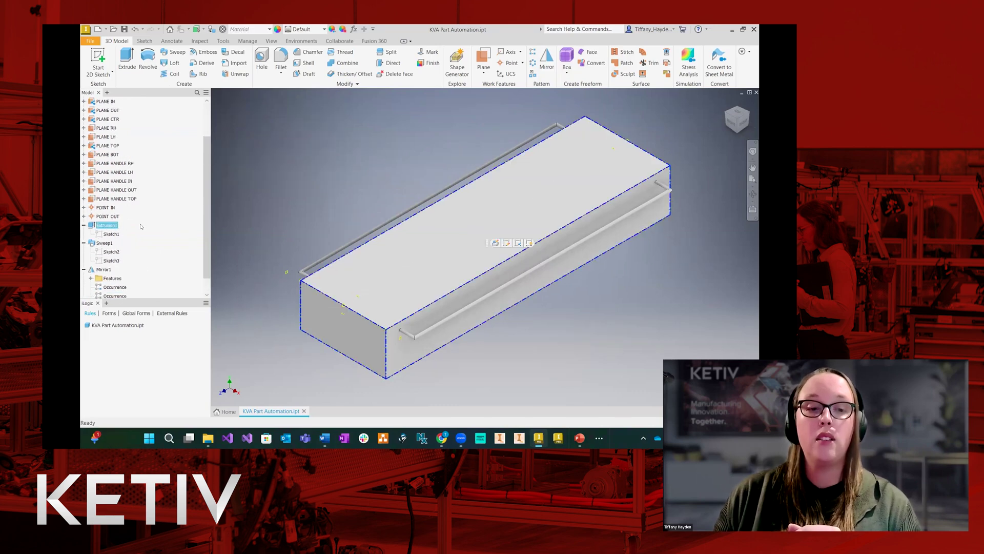
left_click(108, 225)
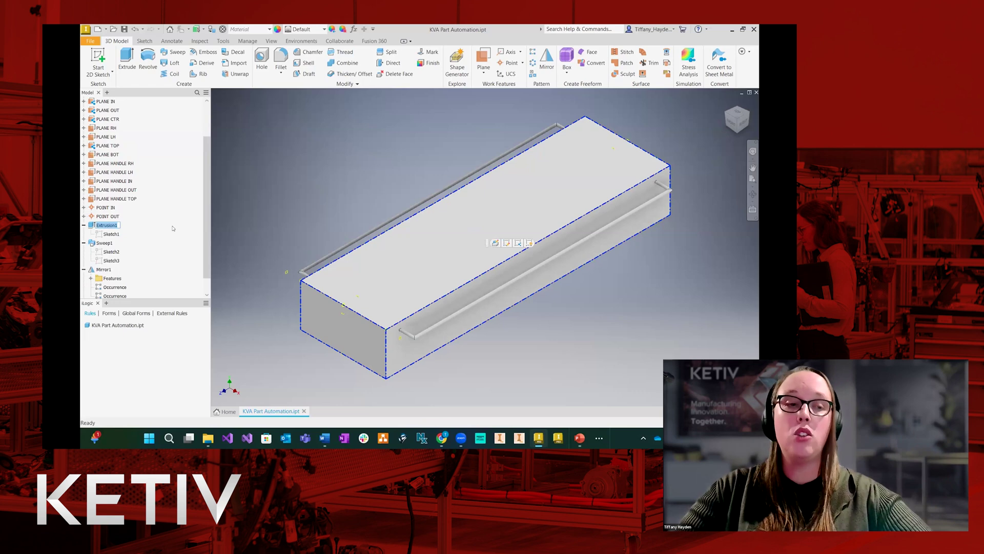
type("EXG")
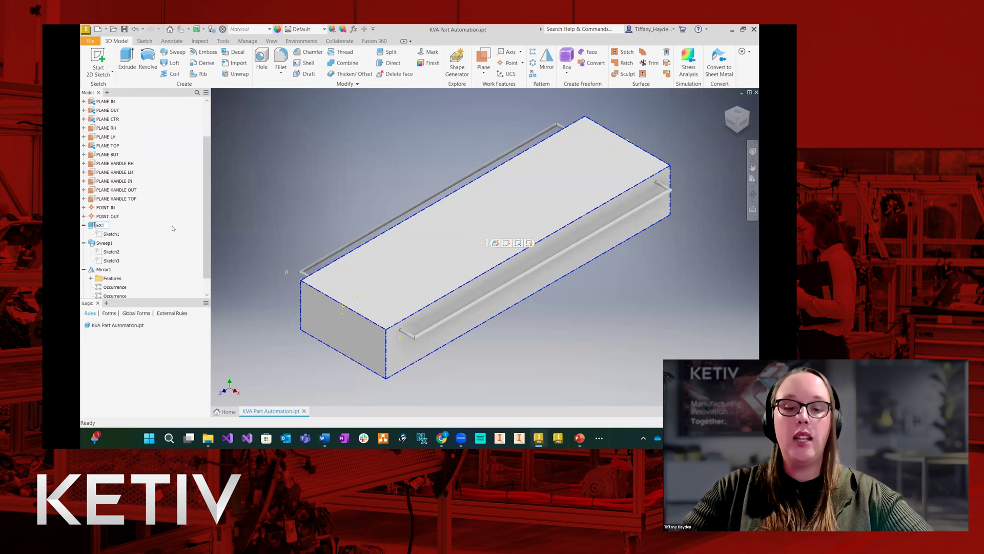
type("BODY")
key("Return")
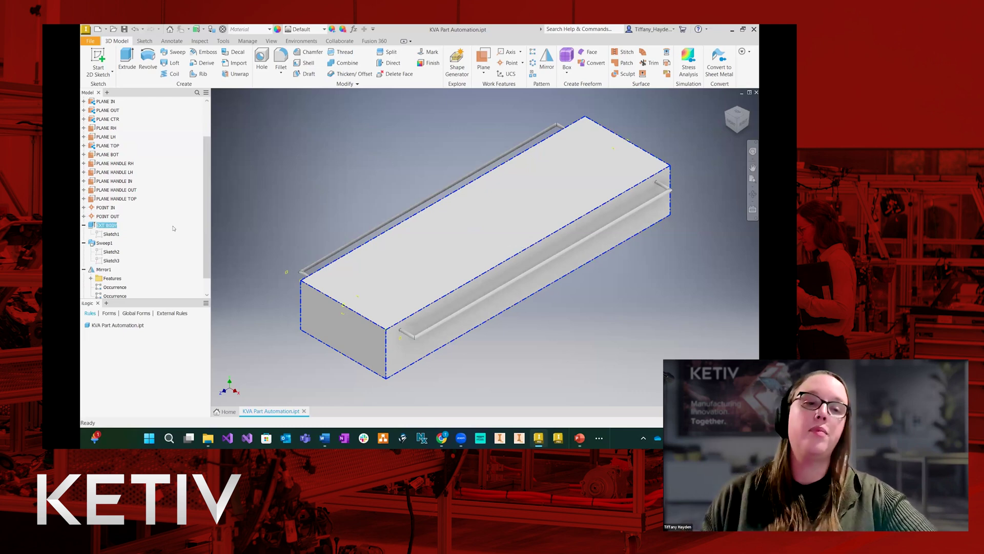
Rename the sketch under the body extrusion SKETCH BODY.
left_click(112, 234)
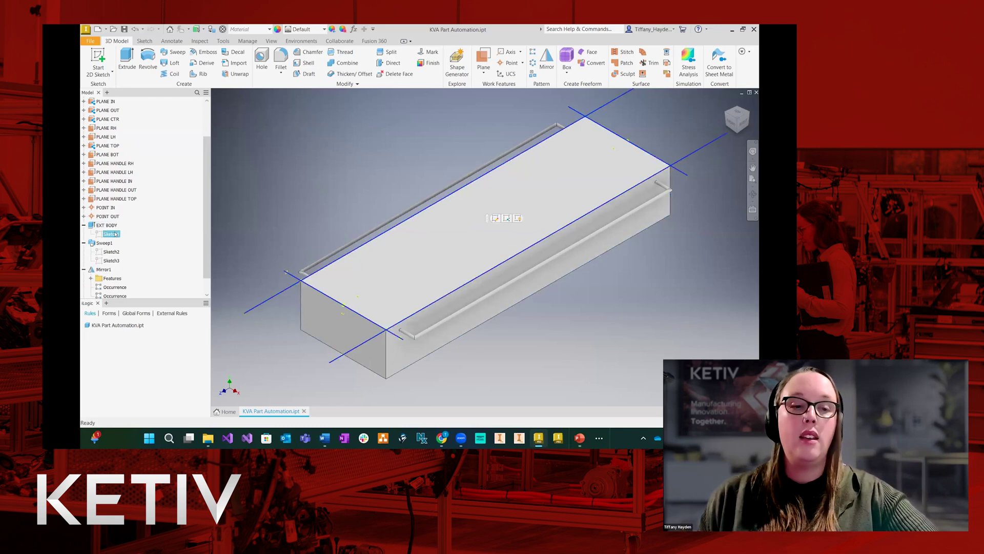
left_click(137, 238)
type("SKETCH BODY")
key("Return")
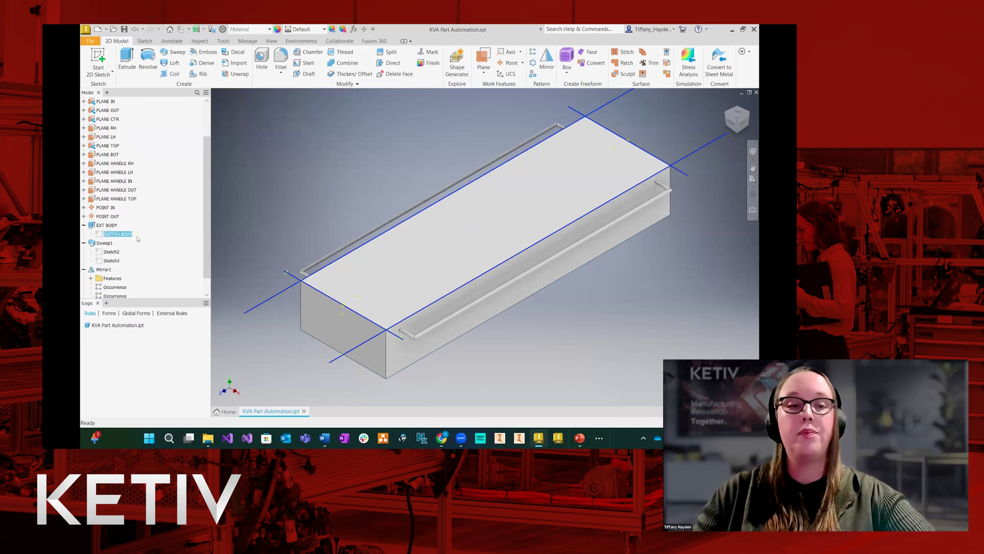
Rename the sweep feature SWP HANDLE and its circle profile sketch SKETCH HANDLE DIA.
left_click(105, 243)
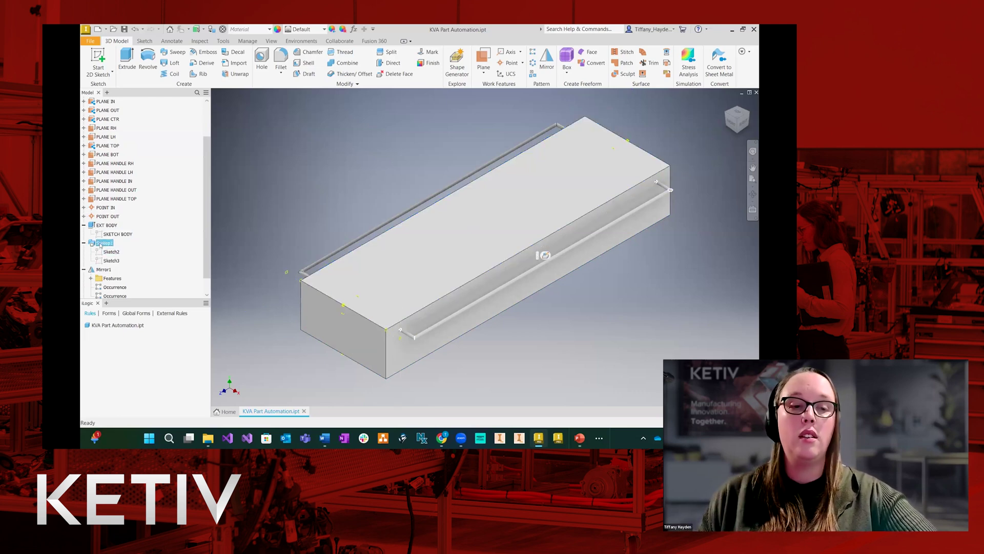
type("SW")
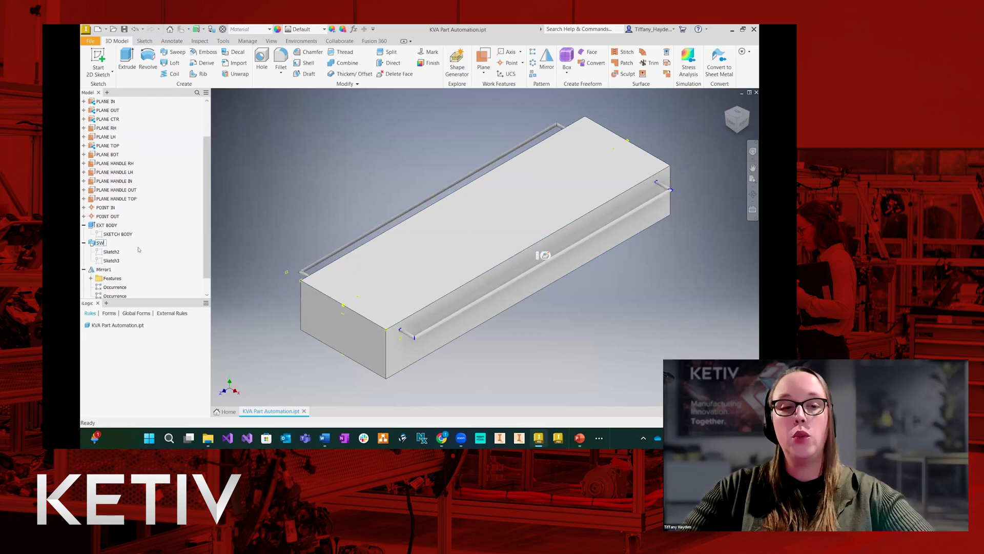
type("P HANDLE")
key("Return")
left_click(111, 251)
left_click(112, 251)
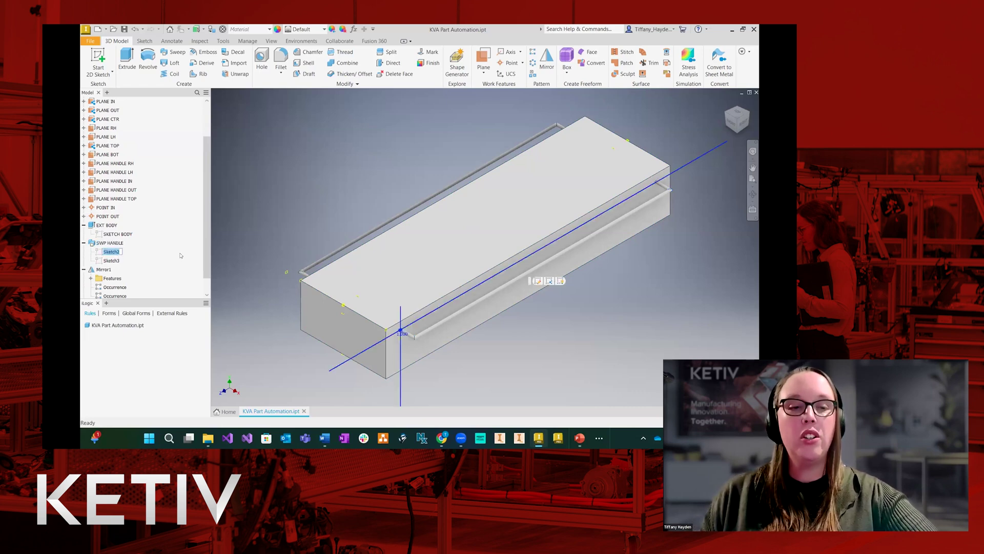
type("SKETCH HANDLE DIA")
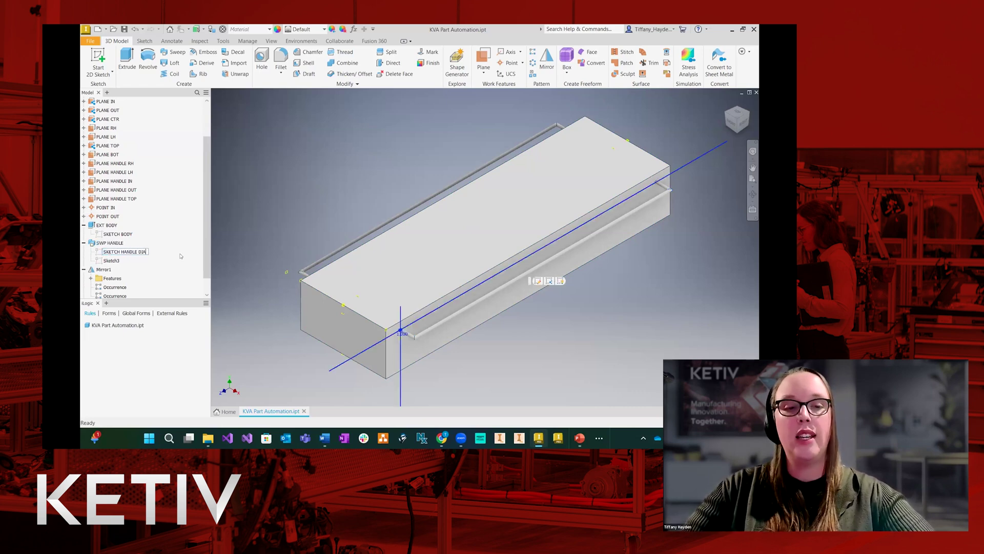
key("Return")
Rename the sweep's path sketch SKETCH HANDLE PATH.
left_click(120, 260)
left_click(119, 260)
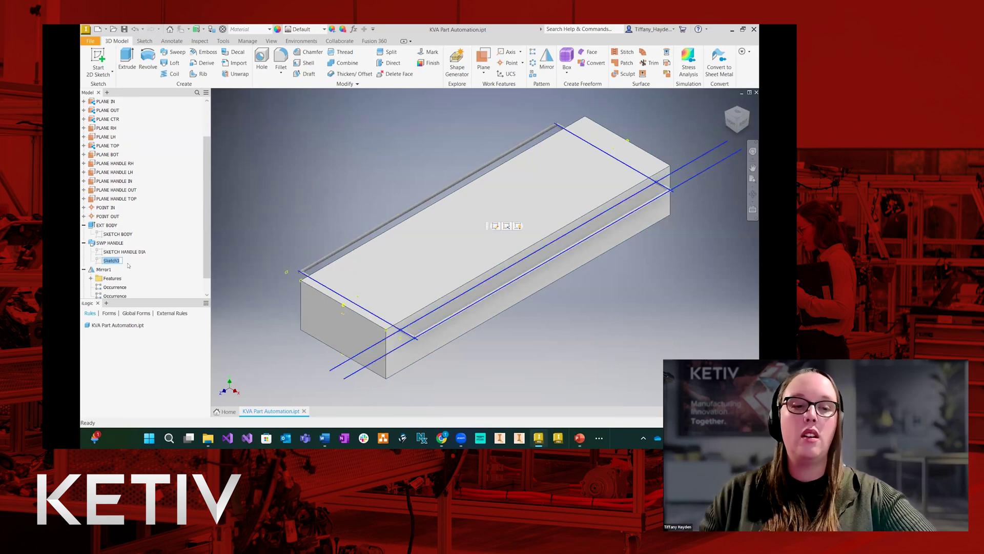
type("SKETCH HANDLE")
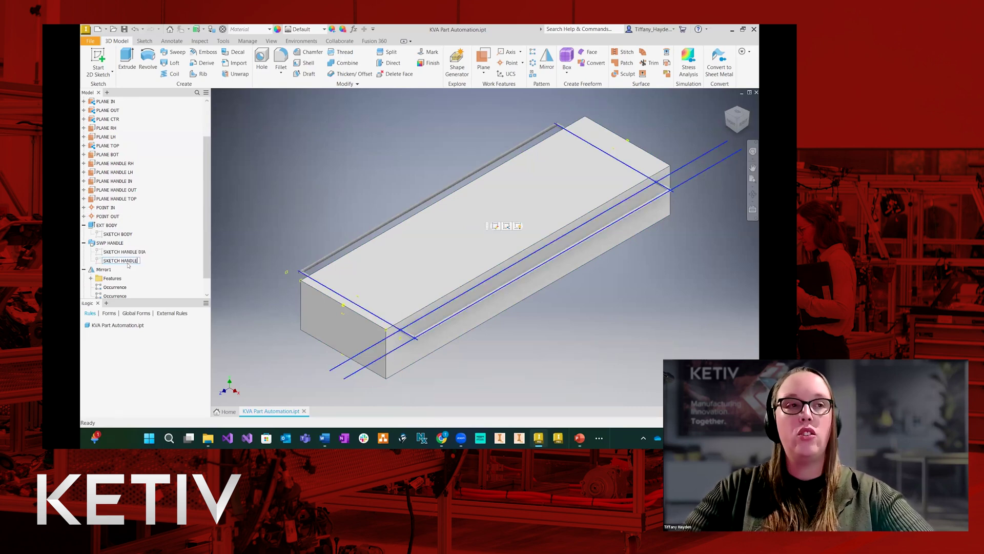
type(" PATH")
key("Return")
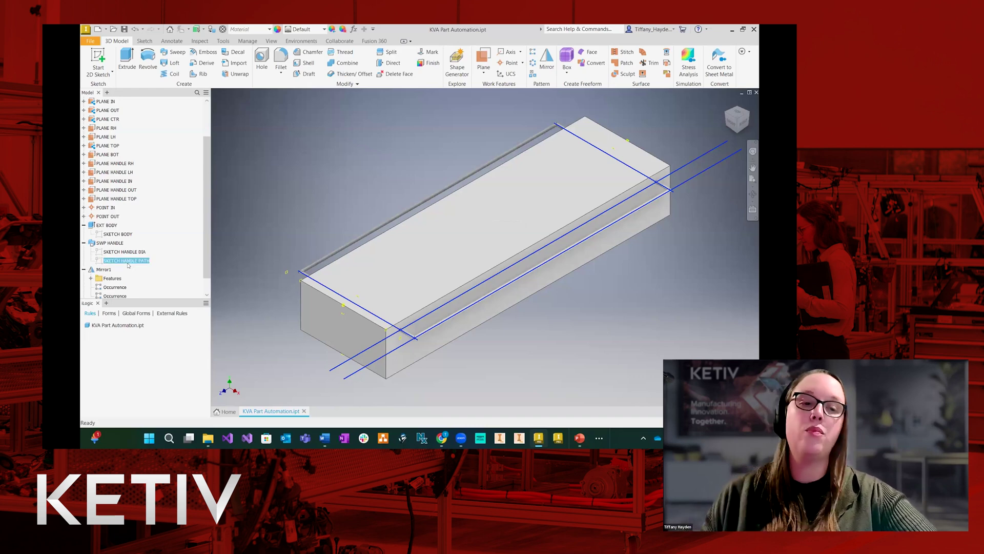
Rename the mirror feature MIR HANDLE and collapse the expanded features in the model tree.
left_click(108, 269)
left_click(109, 270)
type("MI")
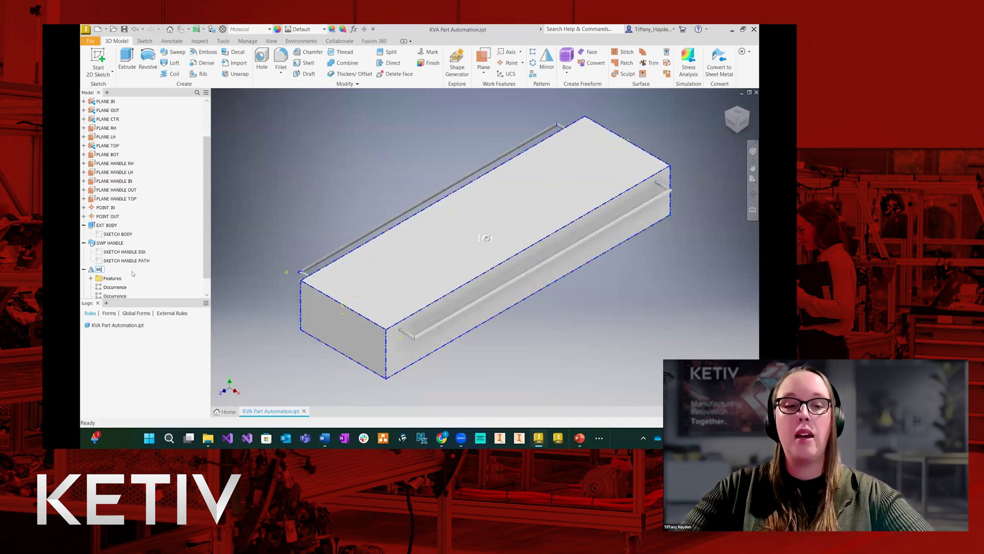
type("R HANDLE")
key("Return")
left_click(84, 269)
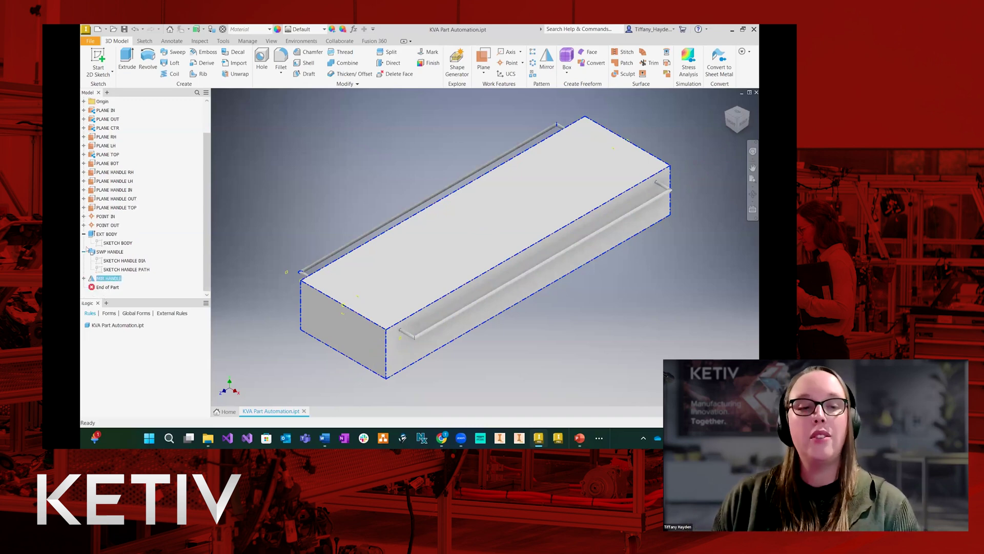
left_click(83, 252)
left_click(84, 251)
left_click(173, 261)
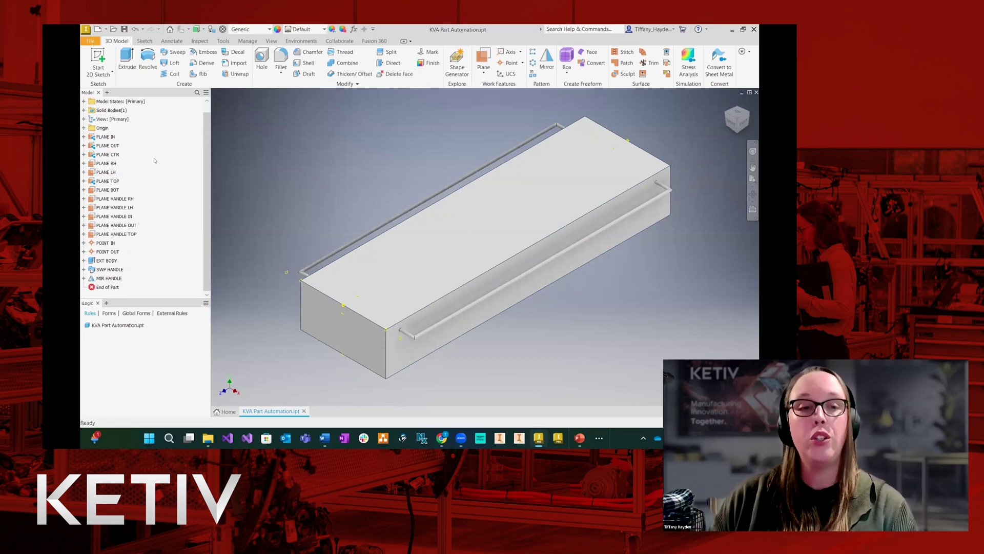
Add an iLogic rule named Drive Model to the part and save it without any code.
scroll(154, 161, "up", 1)
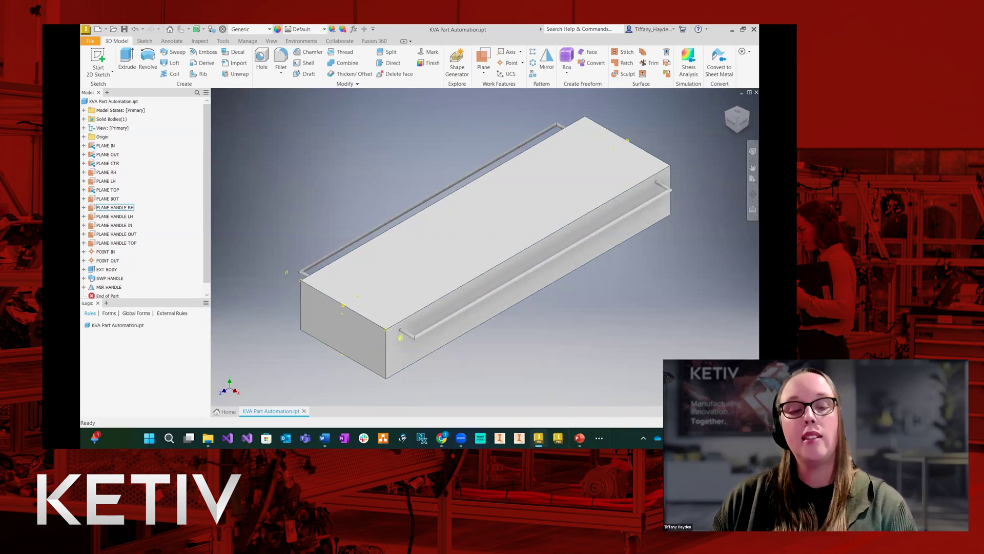
right_click(110, 338)
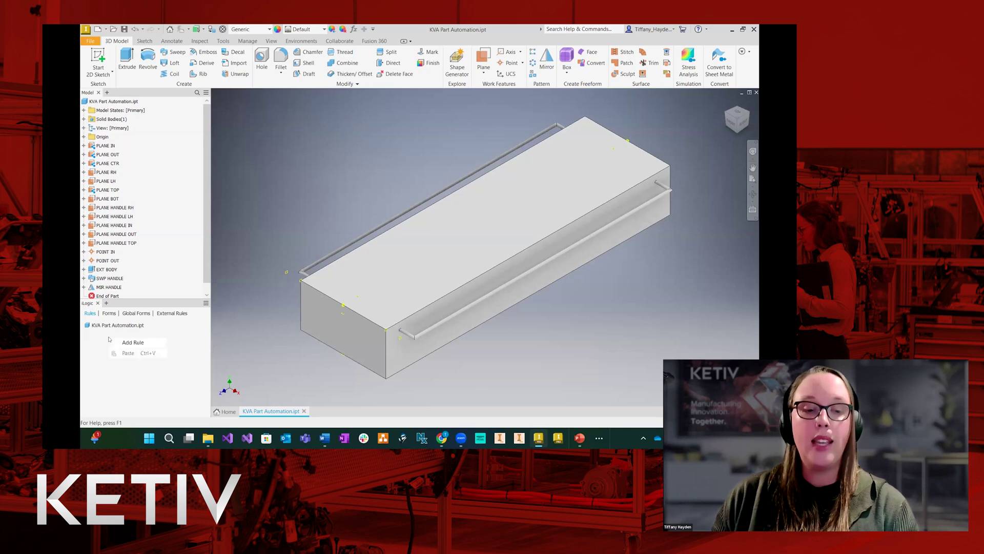
left_click(136, 343)
type("dR")
key("Caps_Lock")
key("Caps_Lock")
key("BackSpace")
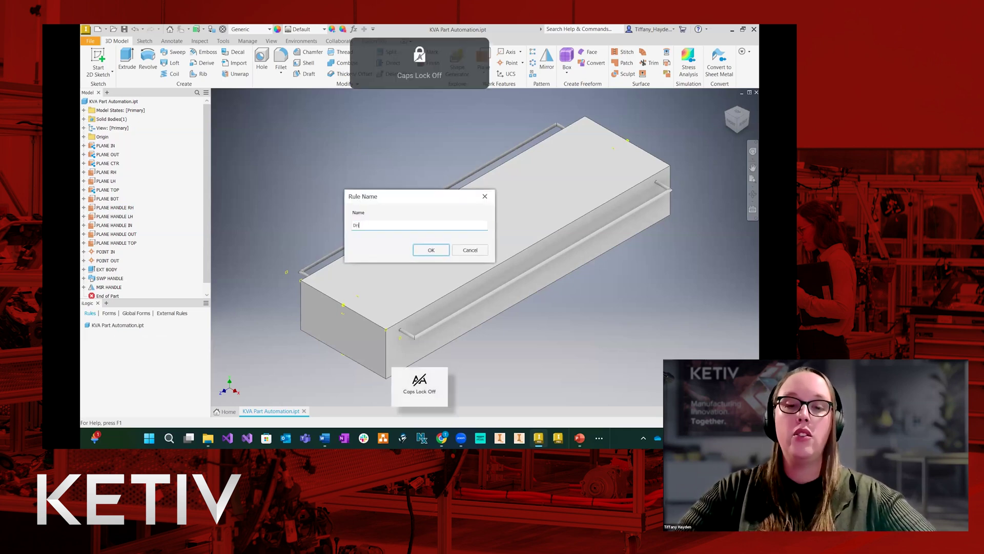
type("Drive Mod")
key("Return")
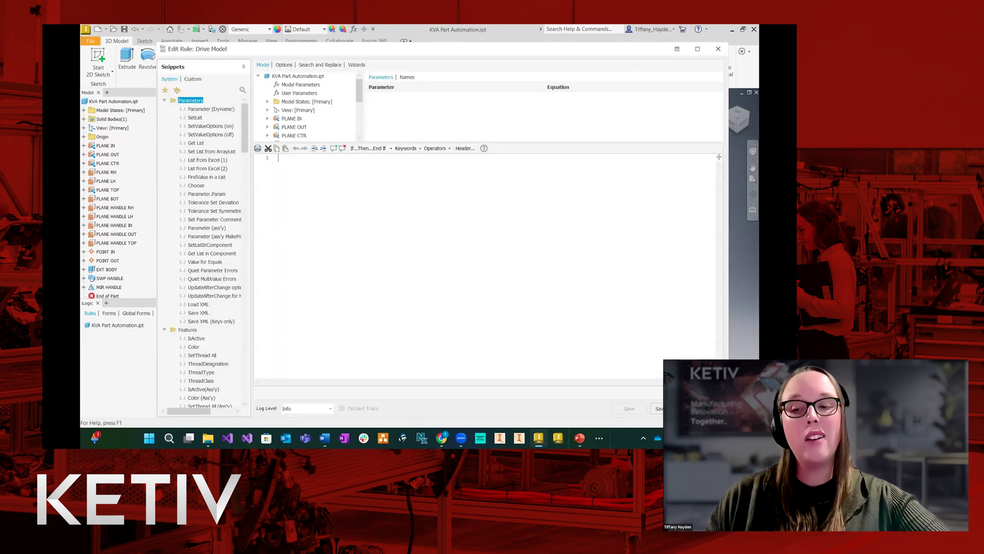
left_click(659, 409)
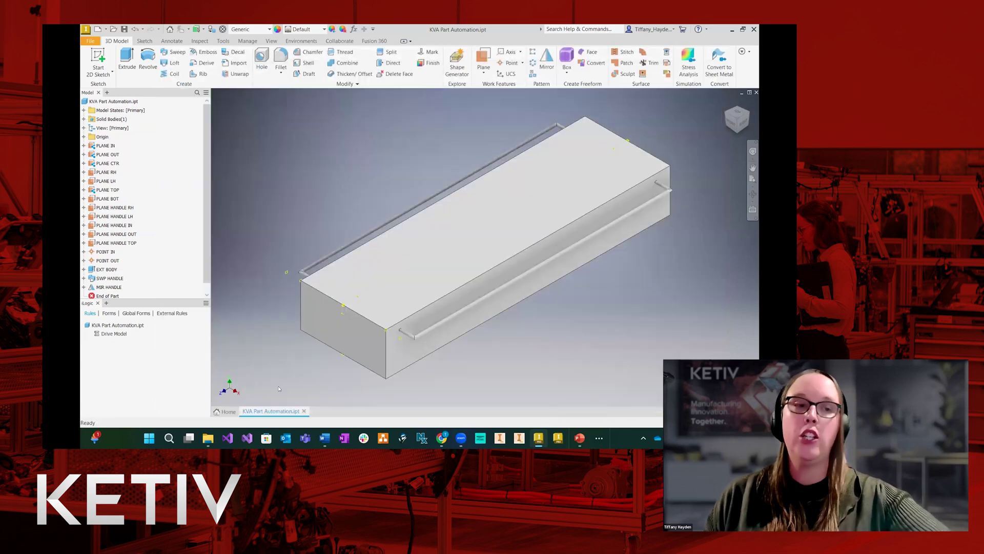
left_click(107, 312)
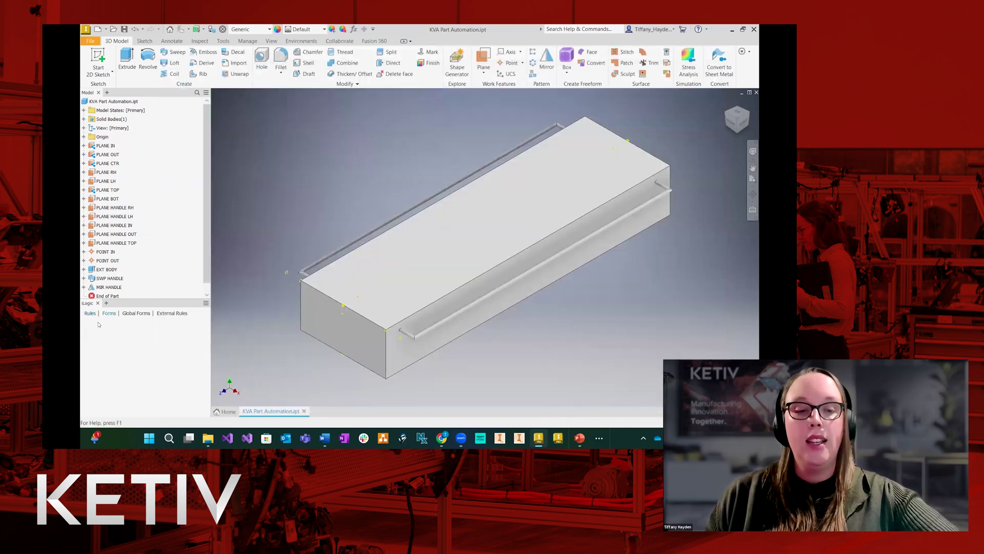
right_click(115, 328)
left_click(138, 332)
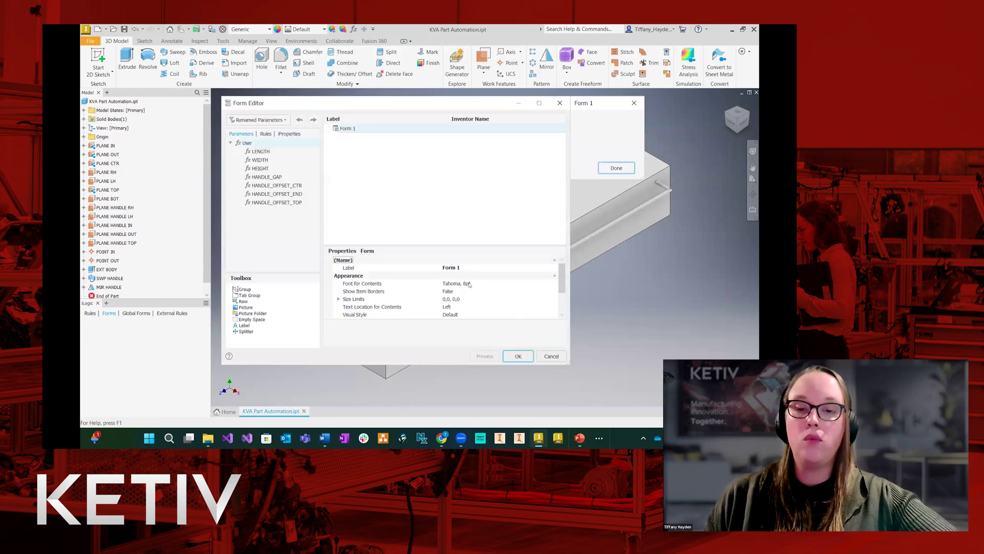
left_click(552, 357)
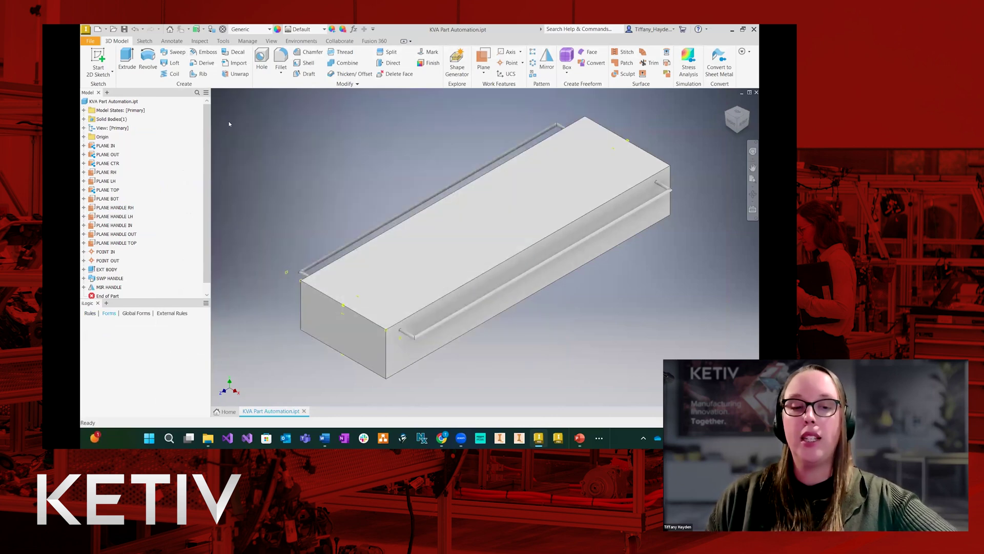
right_click(109, 102)
left_click(132, 209)
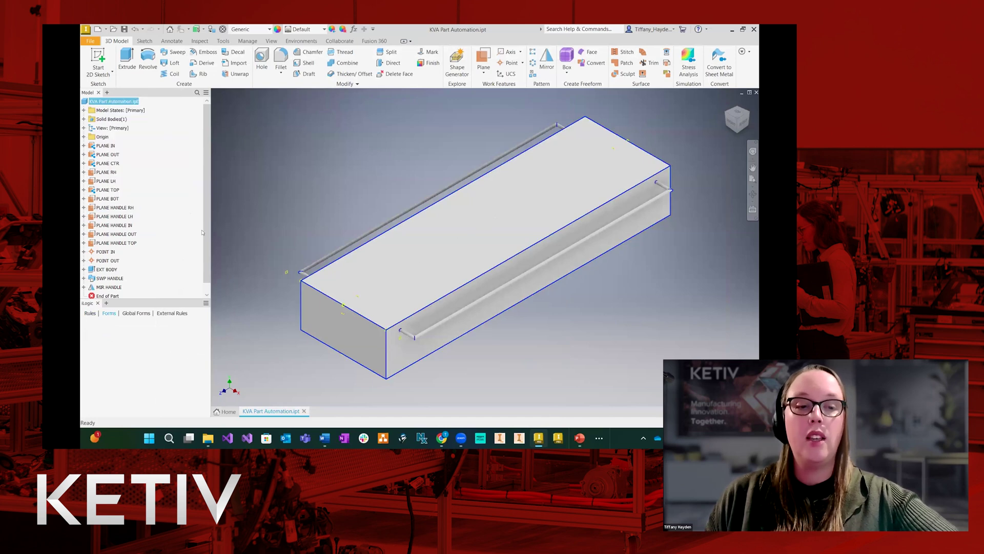
Start a custom text iProperty named MODEL for the part.
left_click(407, 105)
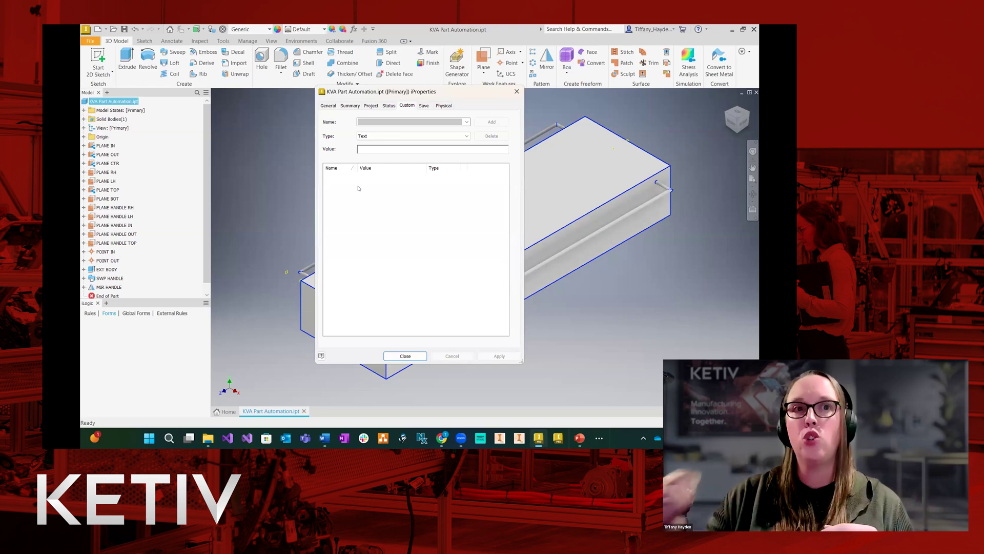
left_click(370, 121)
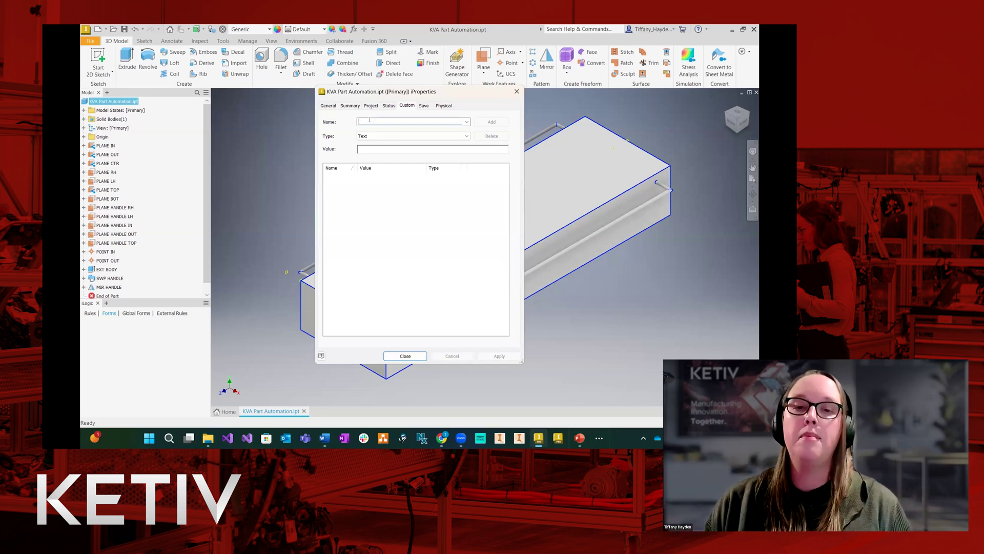
type("mo")
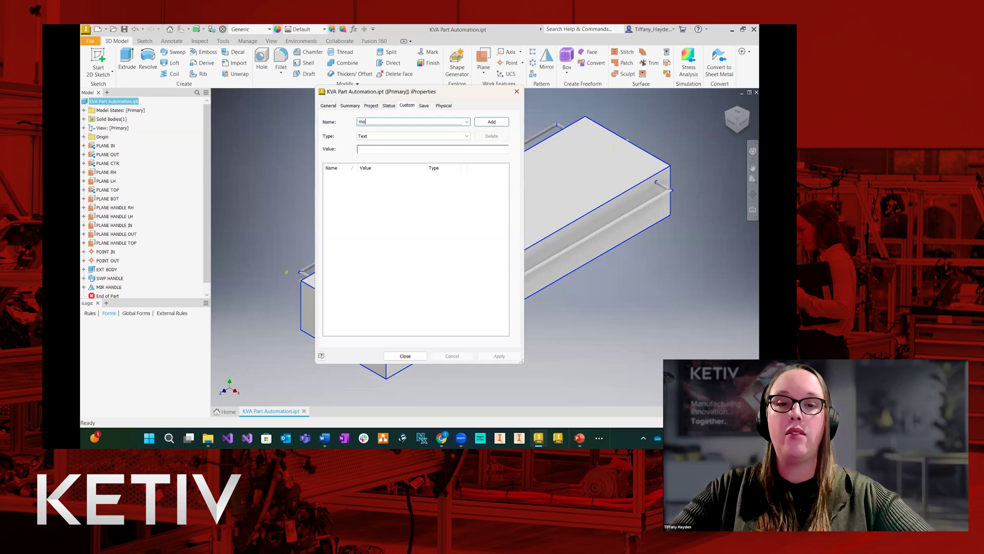
key("BackSpace")
key("BackSpace")
key("Caps_Lock")
type("MO")
key("BackSpace")
key("BackSpace")
type("M")
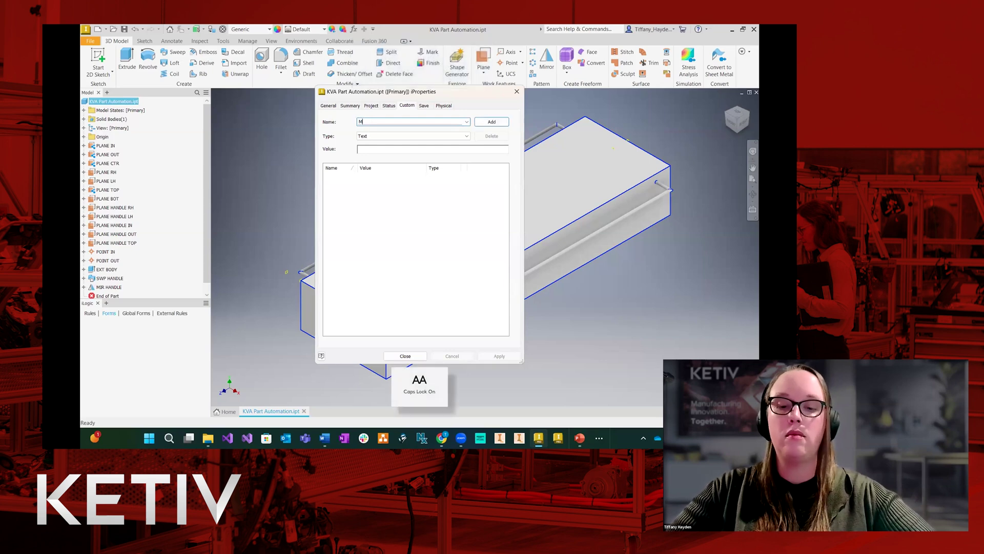
type("ODE")
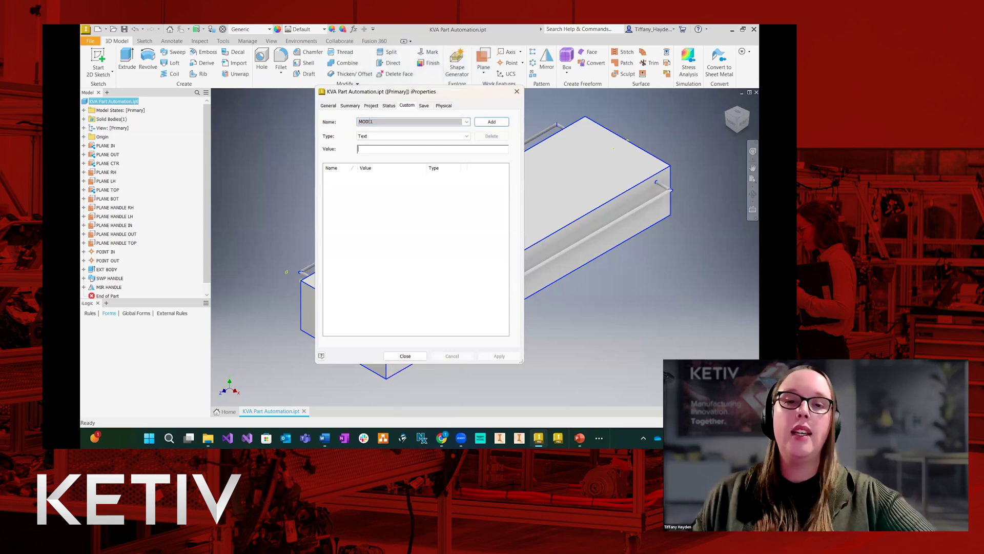
type("L")
Give the MODEL property the value JKL-48-60-R, add it to the custom iProperties, apply it and close the dialog.
key("alt+Tab")
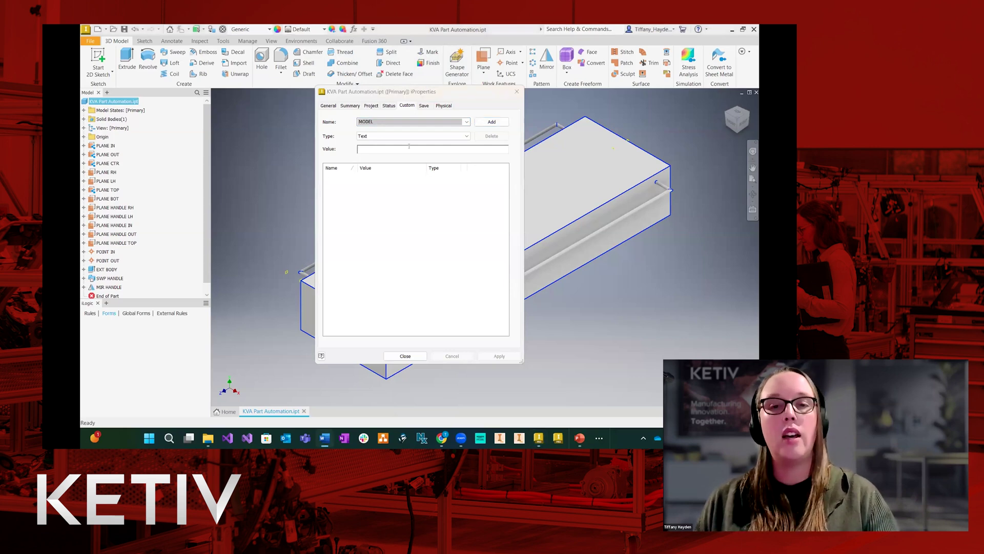
left_click(358, 148)
type("JKL-48-60-R")
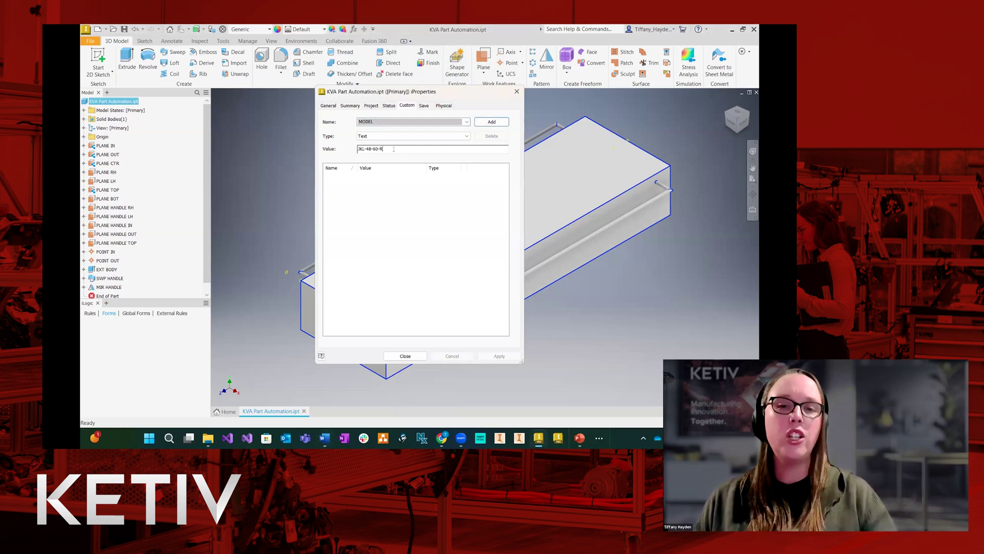
left_click(483, 123)
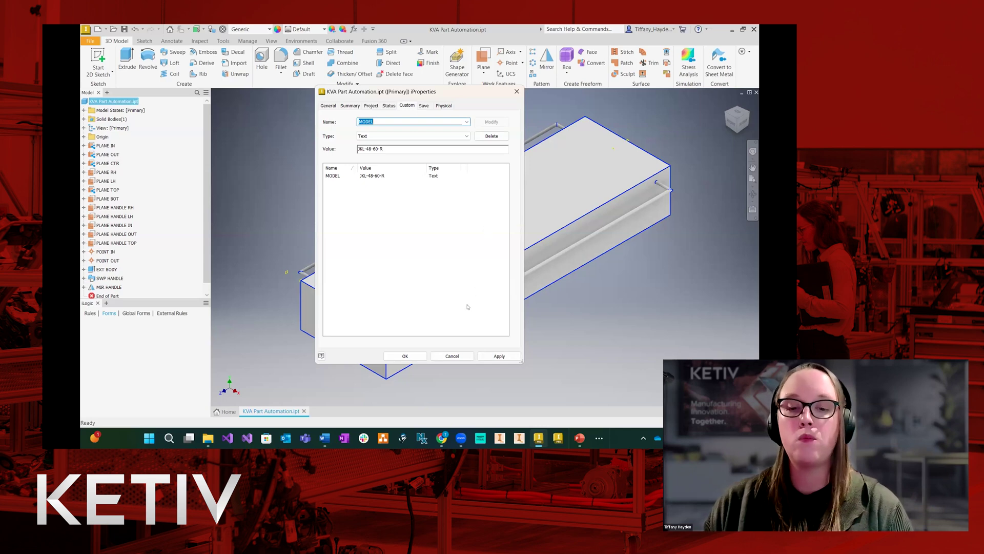
left_click(499, 356)
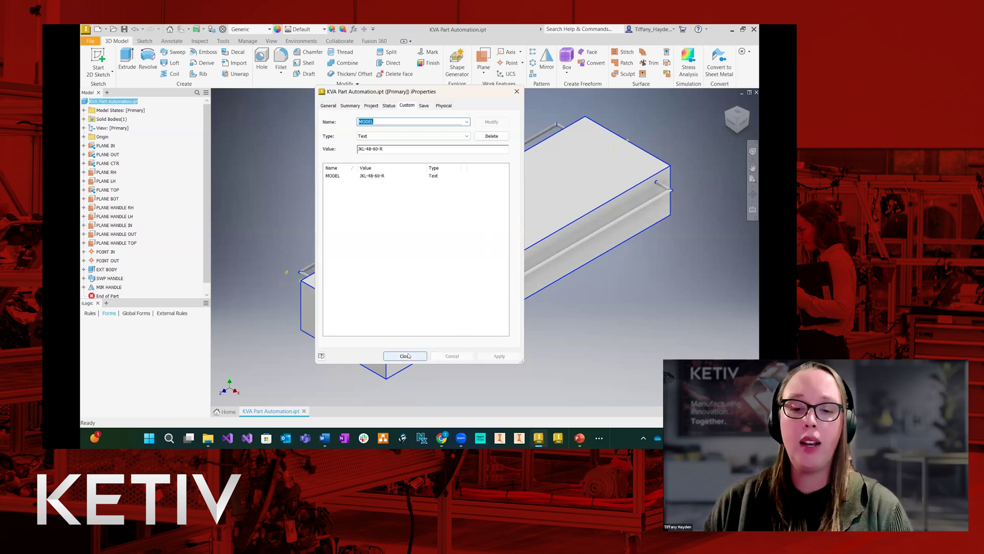
left_click(405, 356)
Create an iLogic form in the part and label it Drive Model Form.
right_click(113, 327)
left_click(135, 331)
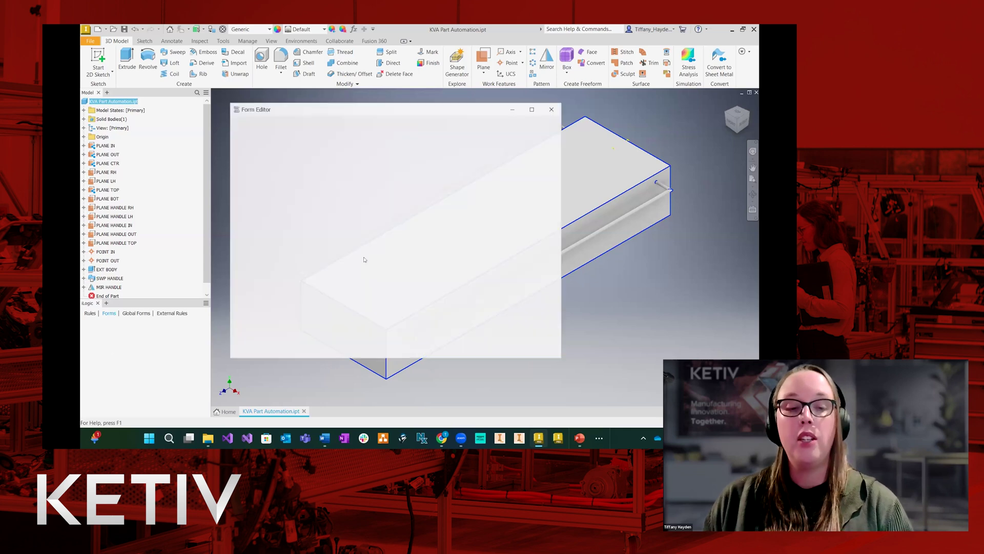
left_click(466, 267)
type("D")
key("Caps_Lock")
type("rive Model Form")
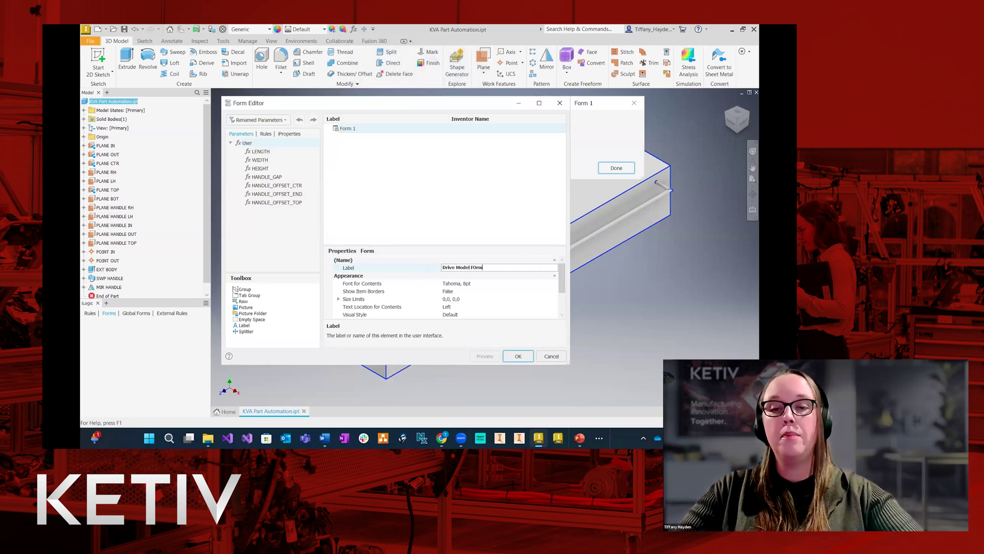
key("Return")
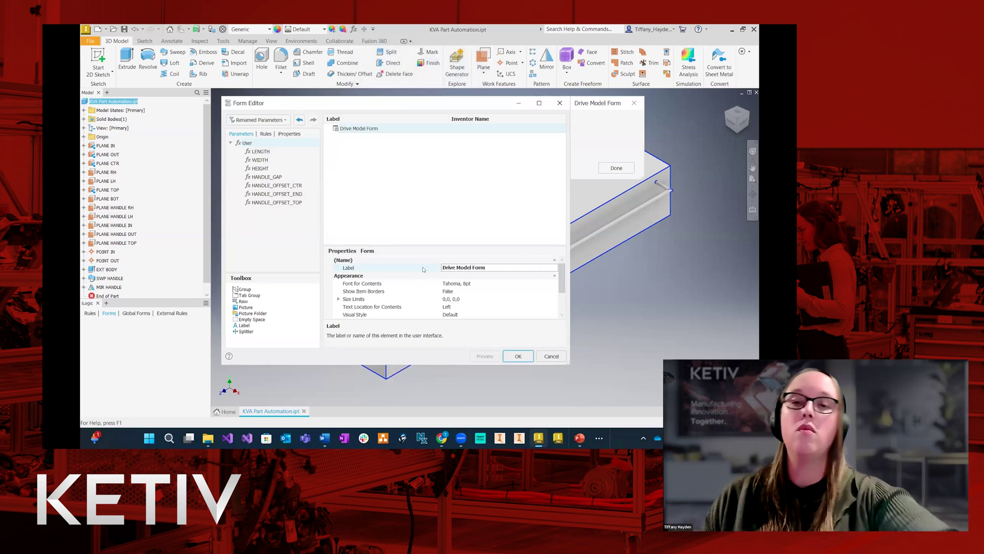
Add the Drive Model rule to the form with the custom MODEL iProperty above it, widen the form preview and save the form.
left_click(265, 133)
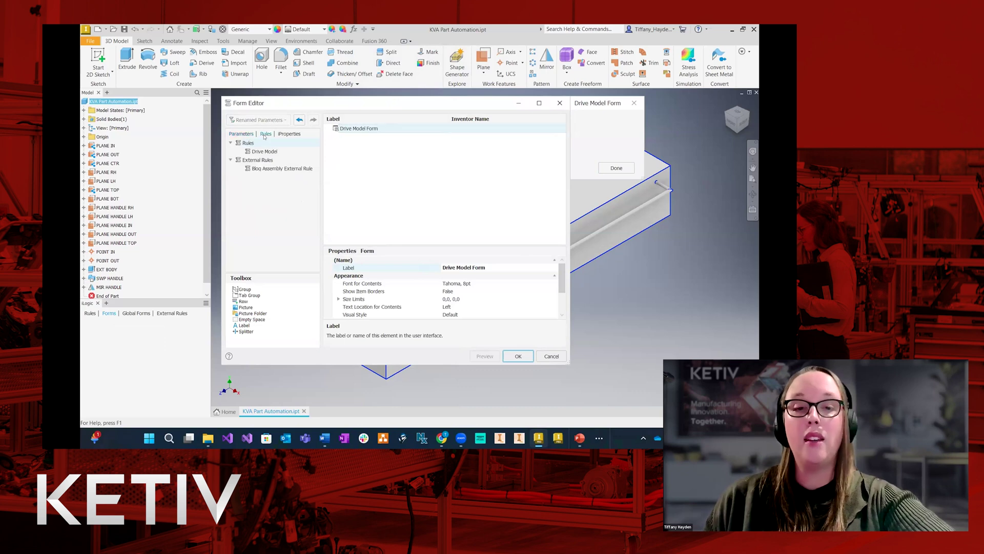
left_click_drag(251, 152, 384, 151)
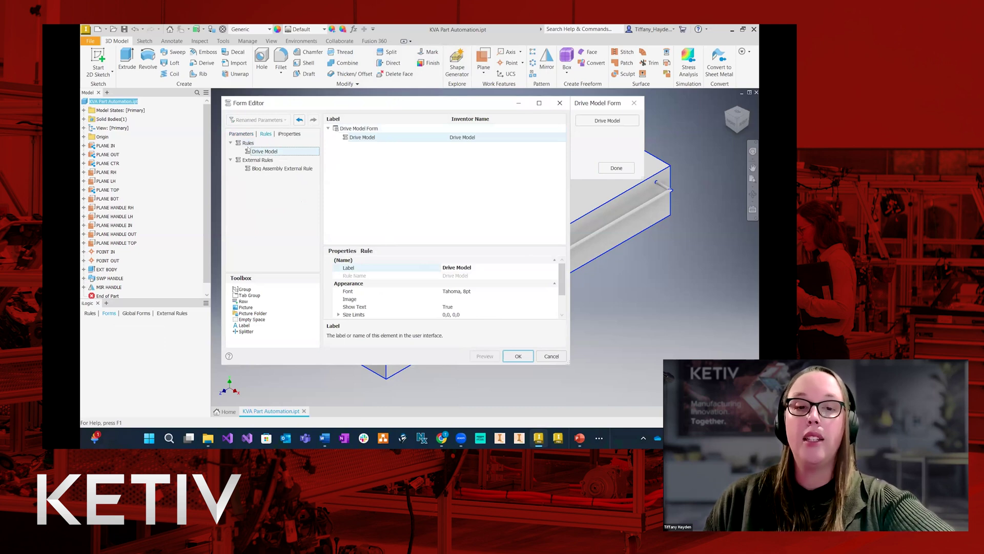
left_click(289, 133)
left_click(231, 151)
scroll(259, 241, "down", 2)
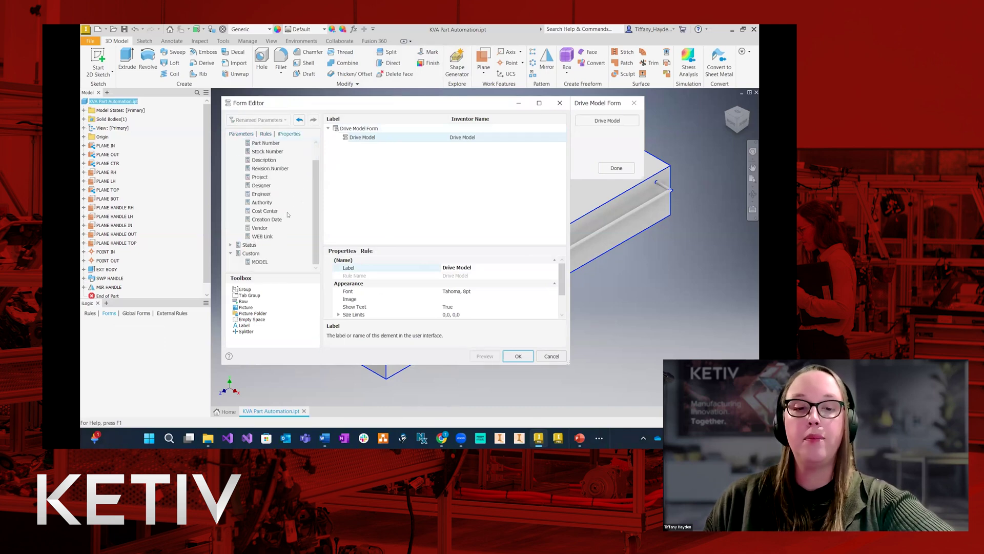
left_click_drag(260, 262, 363, 133)
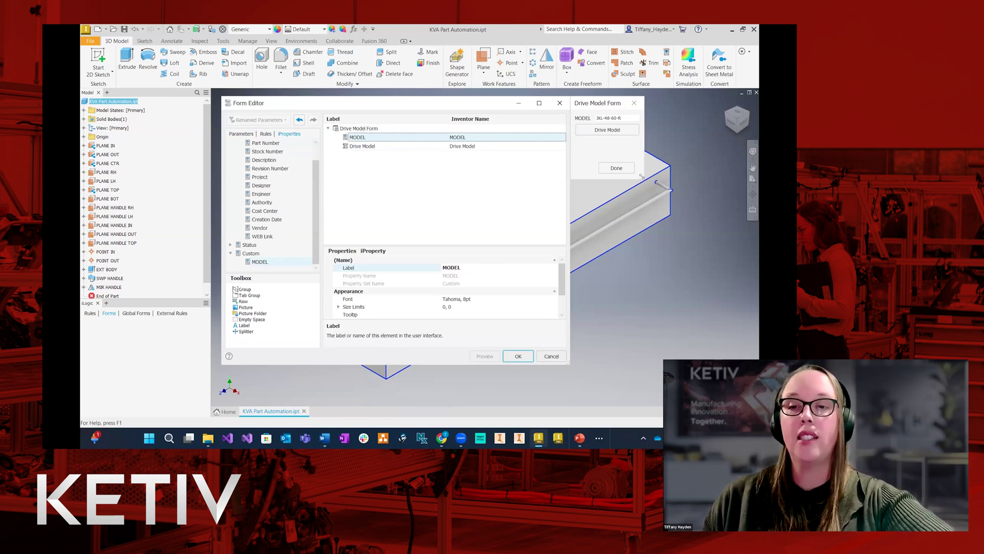
left_click_drag(641, 176, 656, 168)
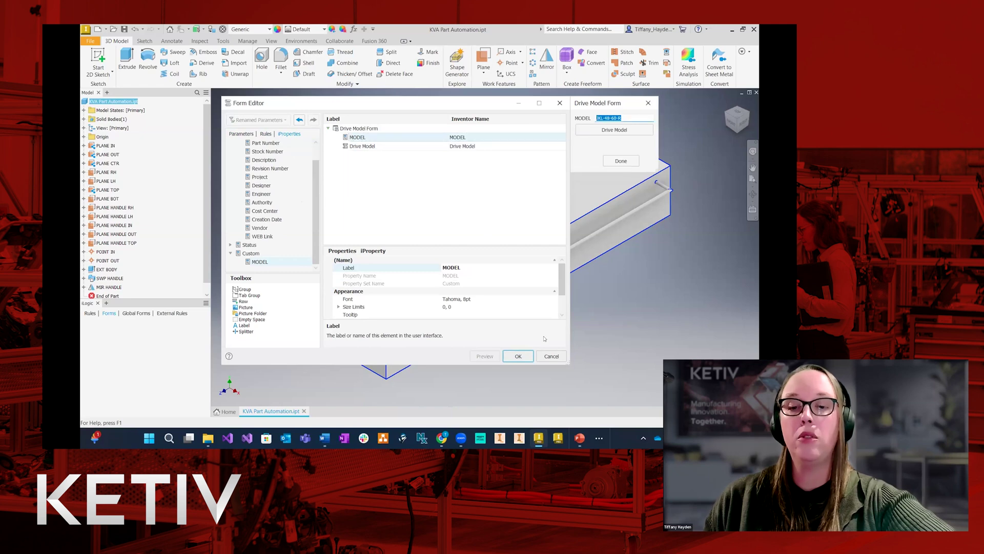
left_click(518, 356)
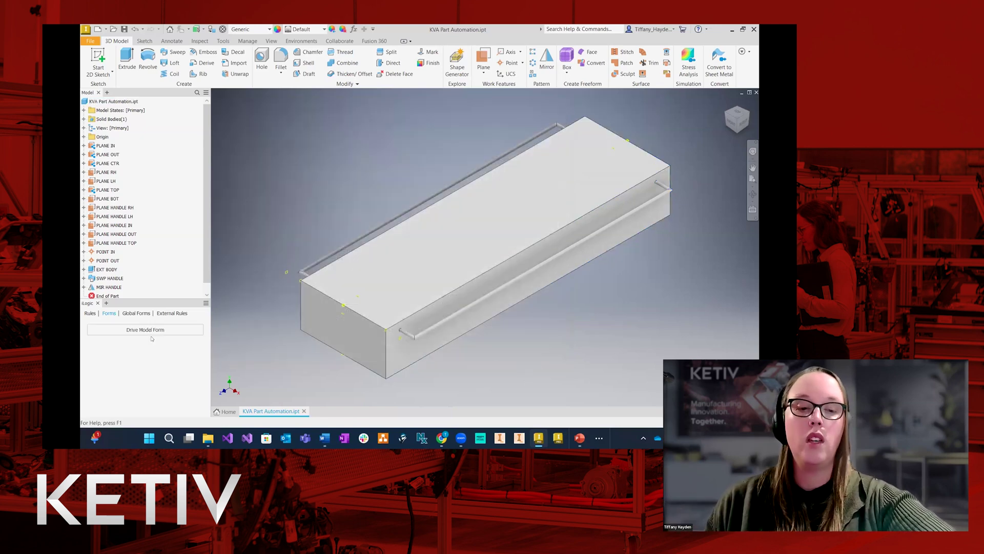
Test Drive Model Form by opening it, running the Drive Model rule and closing the form.
left_click(154, 329)
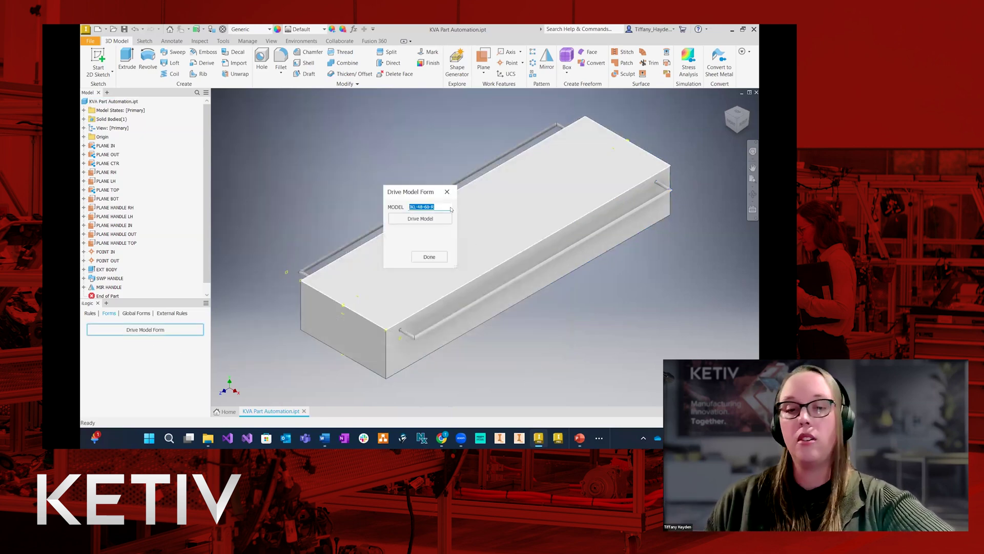
key("Tab")
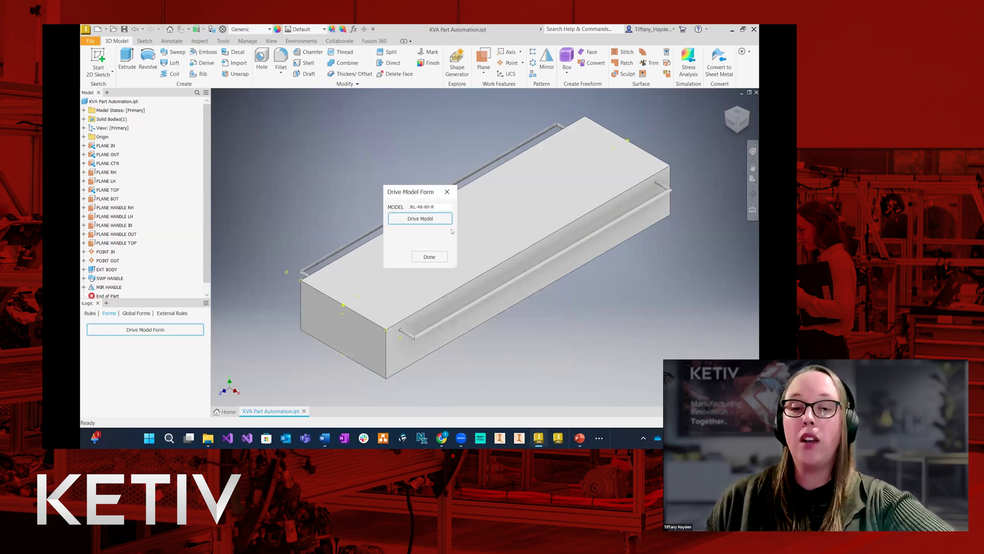
left_click(405, 220)
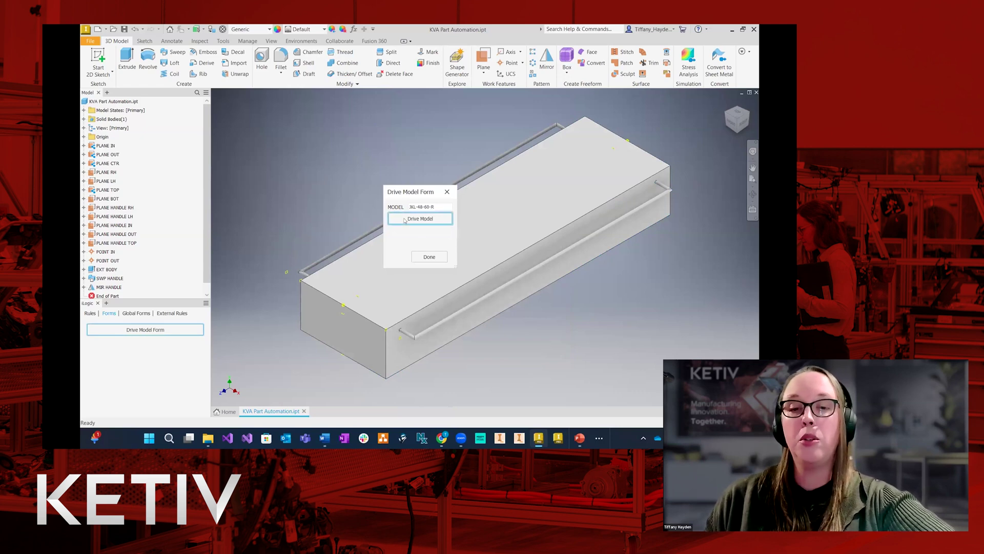
left_click(428, 258)
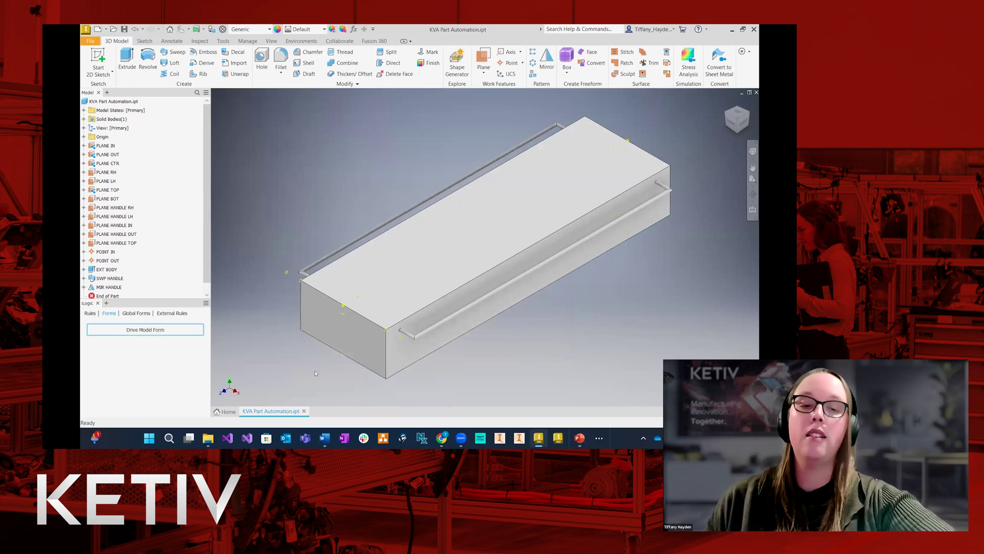
Open the Drive Model rule for editing, paste in the prepared model-driving code and save the rule.
left_click(89, 313)
left_click(112, 334)
left_click(100, 335)
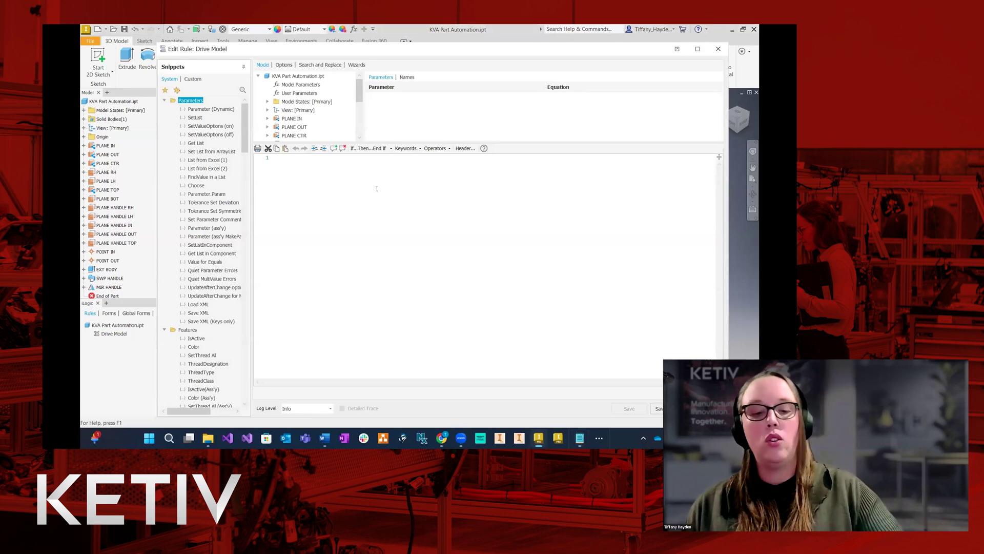
key("ctrl+v")
scroll(450, 254, "up", 19)
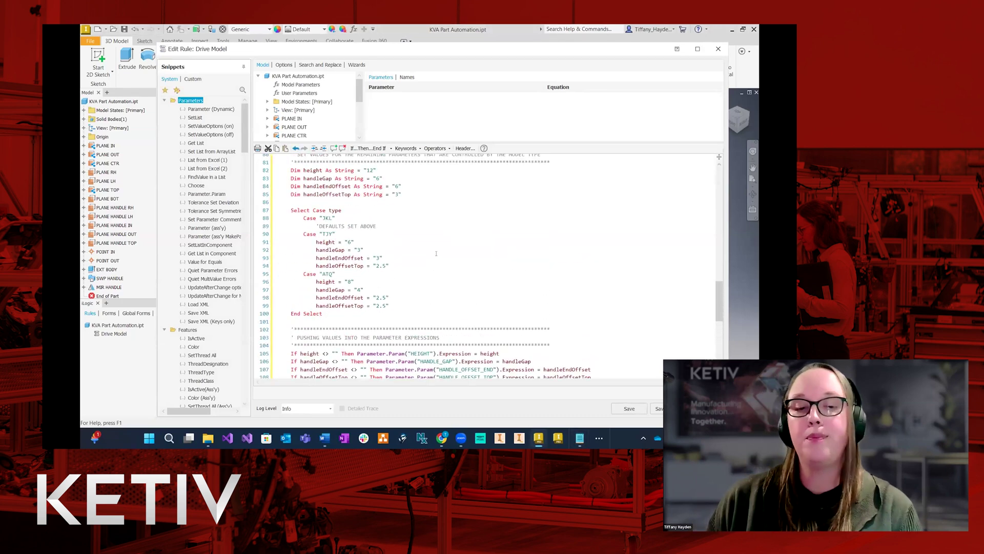
scroll(414, 250, "up", 13)
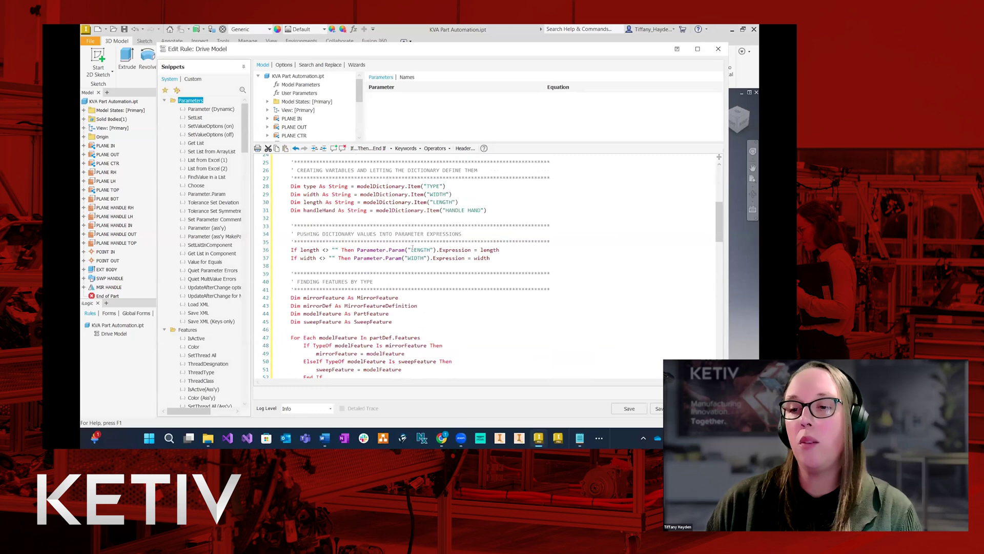
left_click(623, 410)
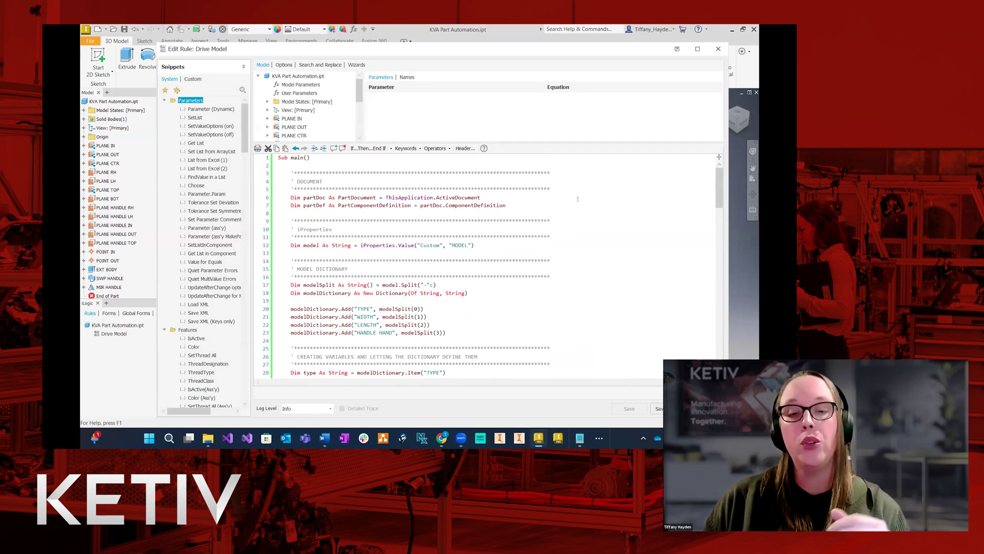
Review the rule's document definitions, the line reading the custom MODEL iProperty, and the model dictionary code.
scroll(589, 230, "down", 1)
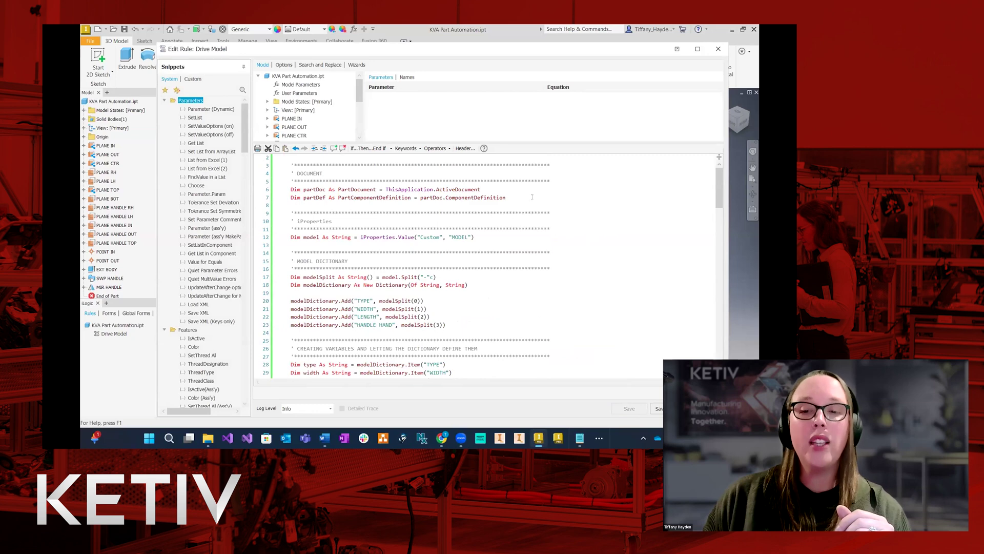
left_click(280, 190, "shift")
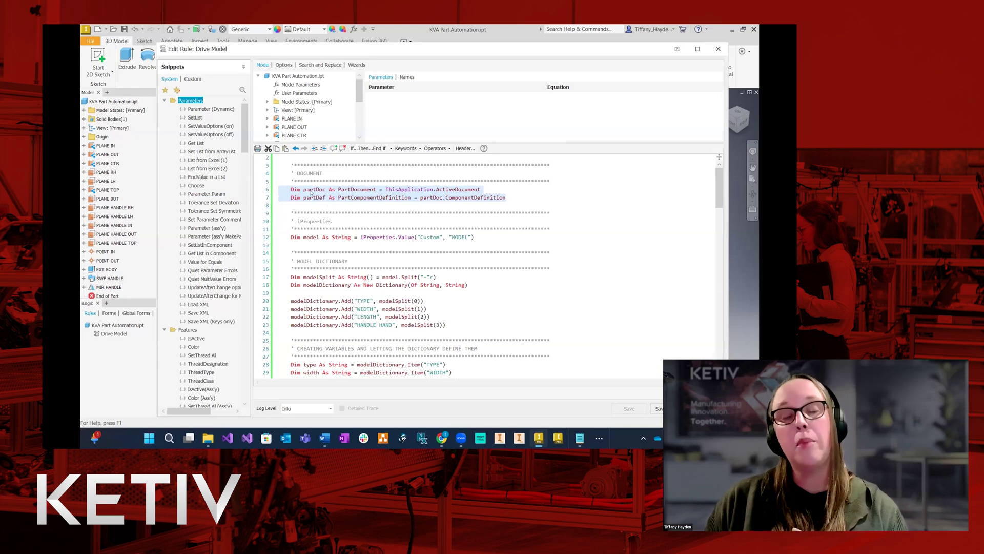
left_click(474, 199)
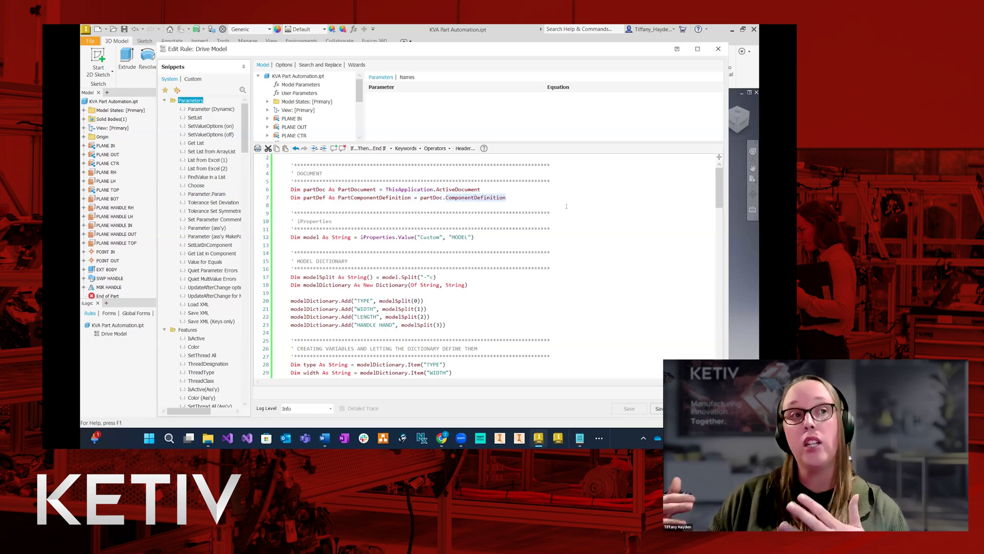
left_click(491, 235)
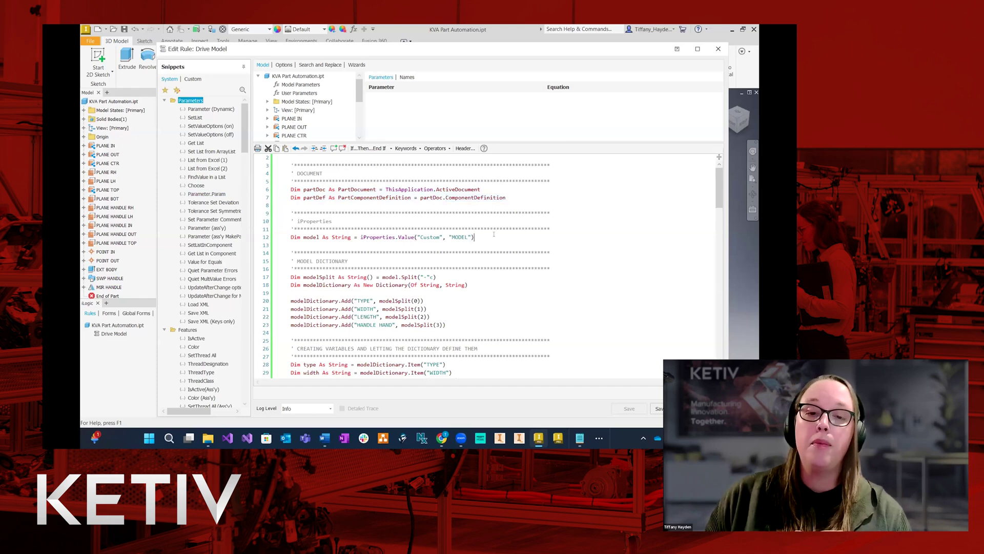
left_click_drag(481, 236, 289, 237)
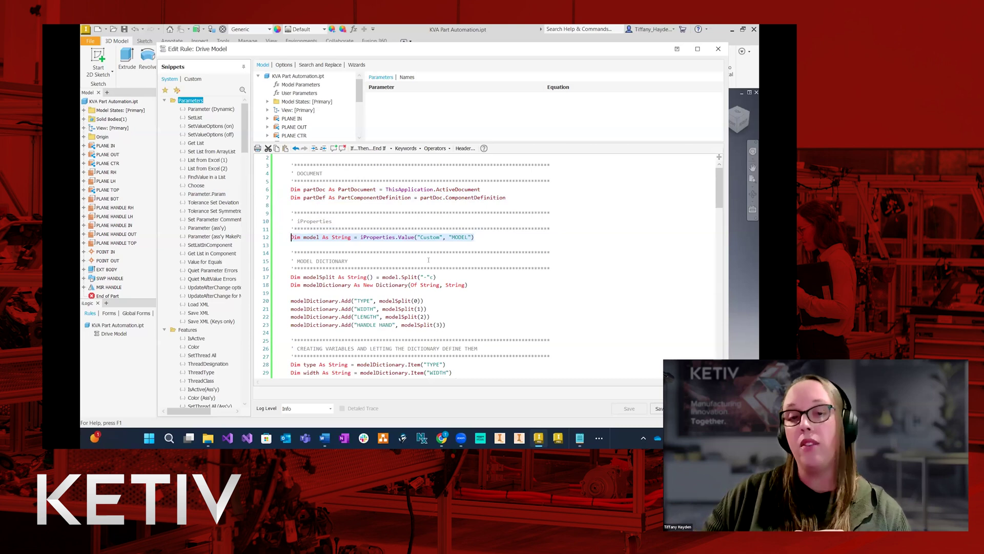
scroll(528, 251, "down", 2)
left_click(518, 272)
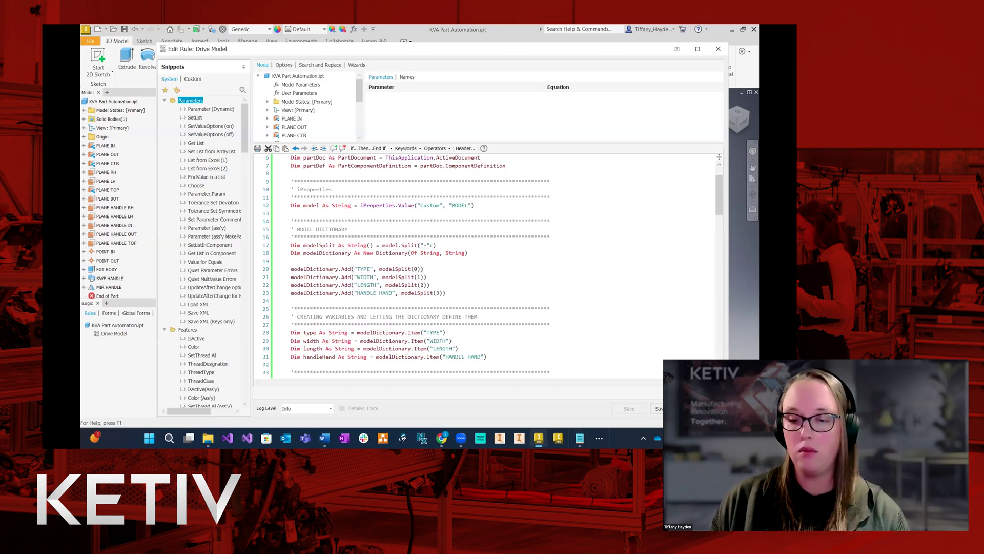
Switch to the Business Logic.xlsx workbook in Excel and examine the model numbers with their size and handle values.
left_click(599, 438)
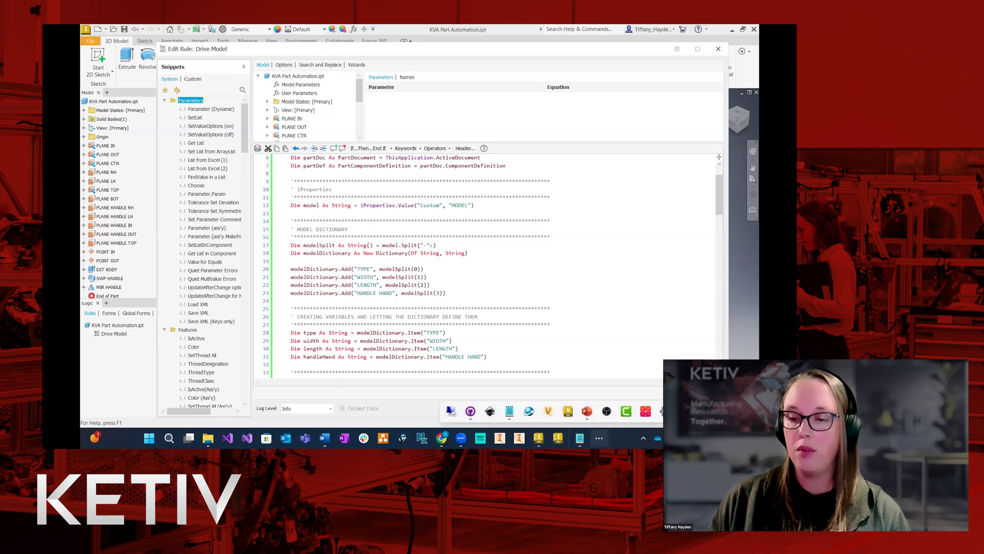
left_click(684, 411)
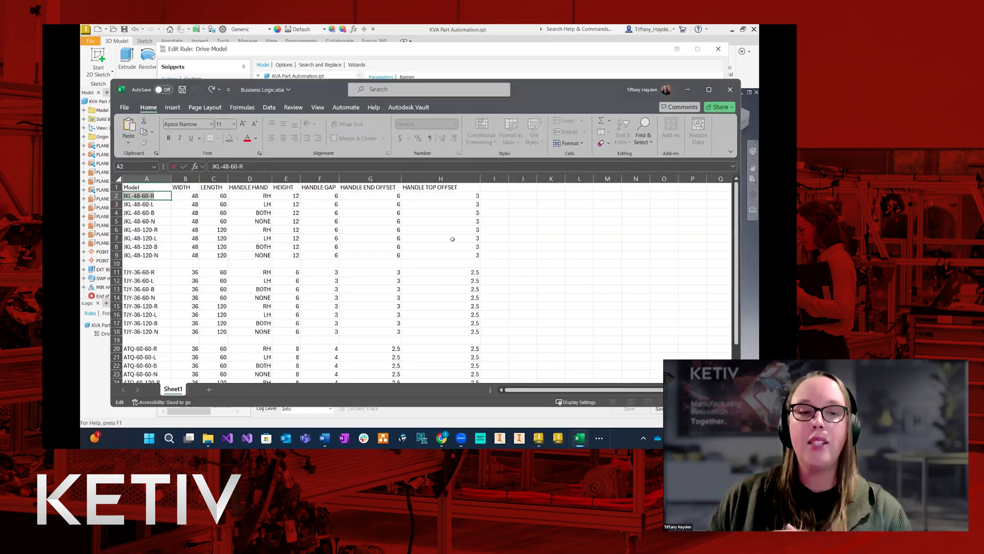
scroll(130, 279, "down", 2)
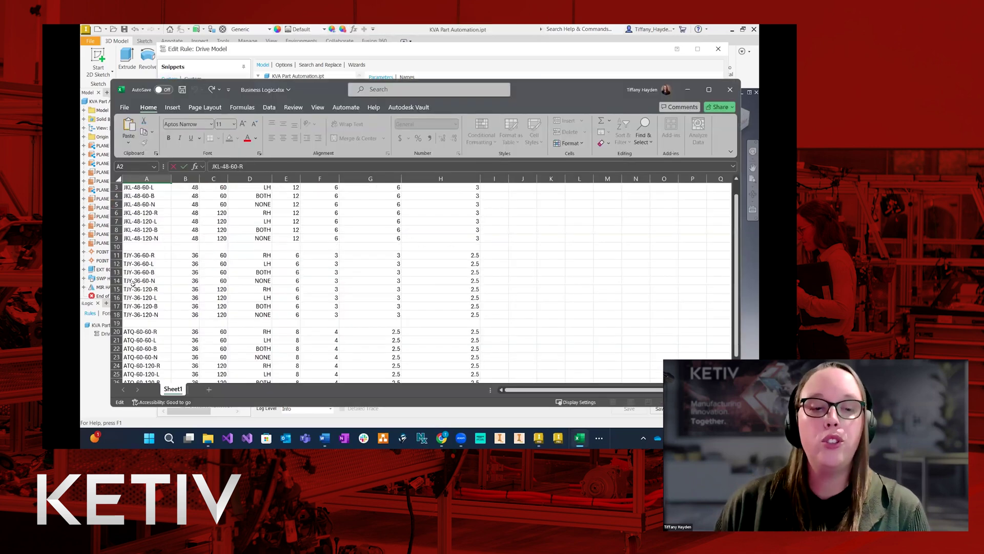
Compare the JKL, TJY and ATQ model number rows in the Business Logic workbook with their width, length and handle hand columns.
scroll(131, 308, "up", 2)
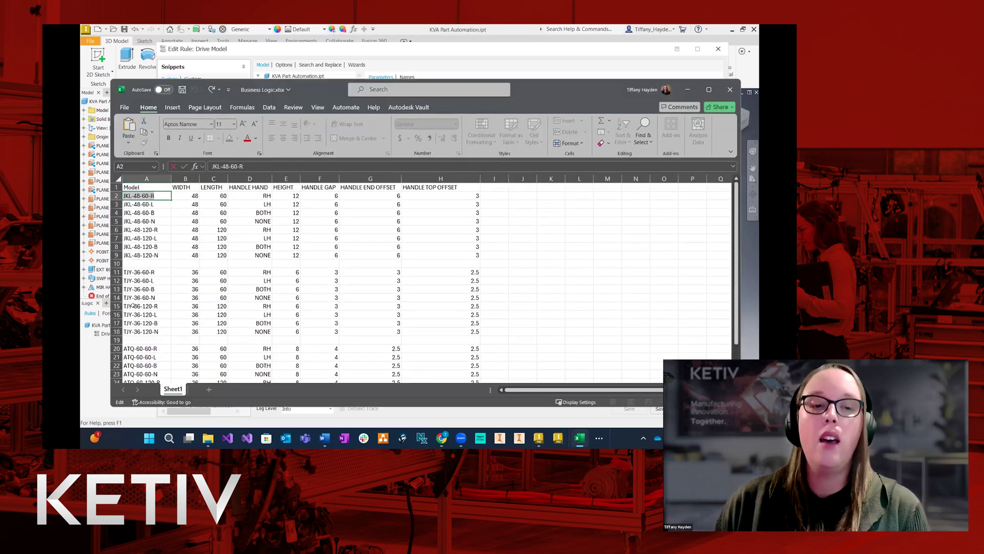
left_click(140, 211)
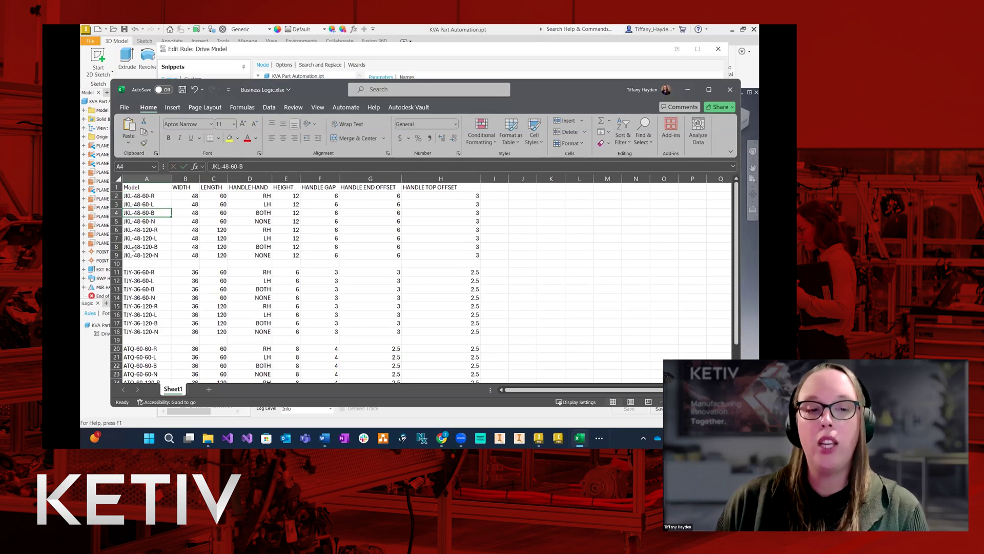
scroll(128, 287, "down", 2)
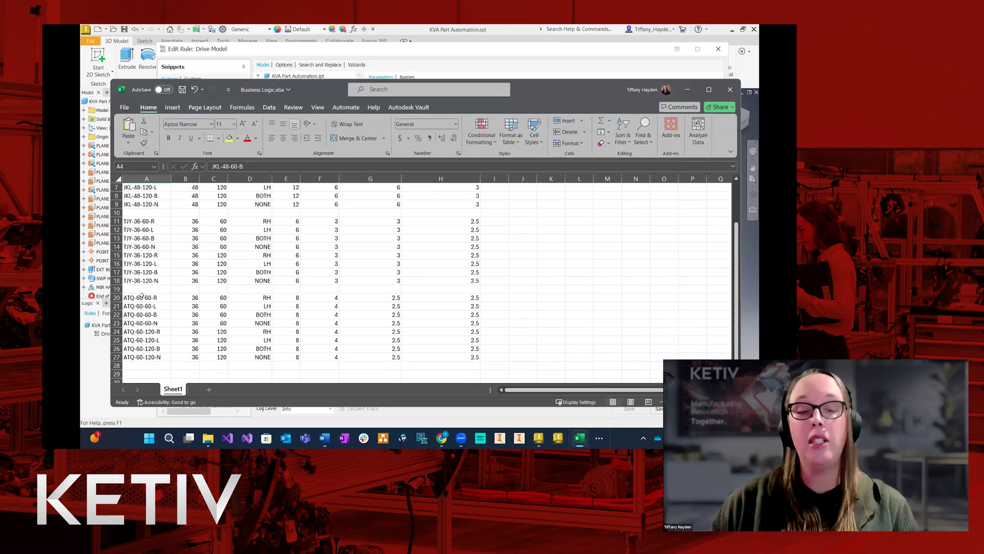
scroll(161, 281, "up", 2)
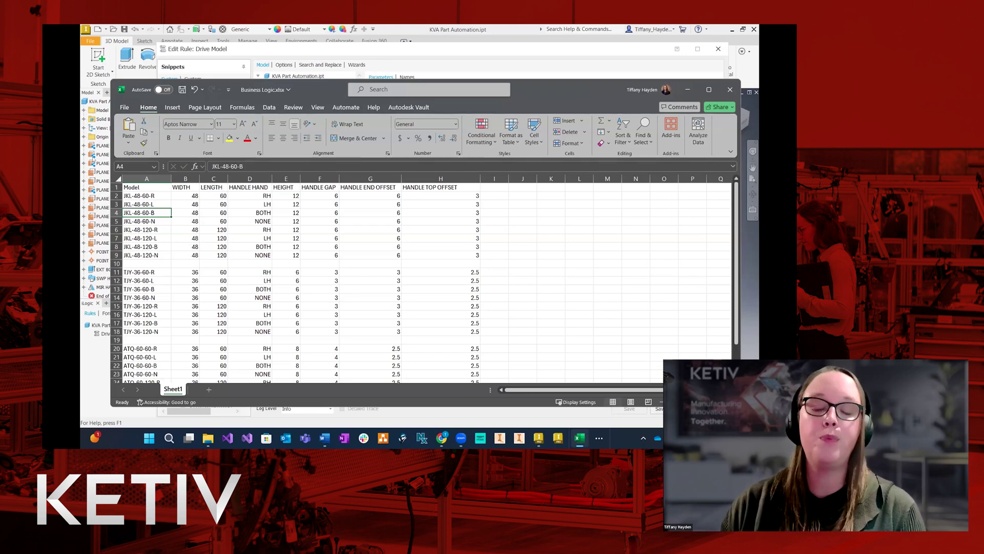
left_click(189, 438)
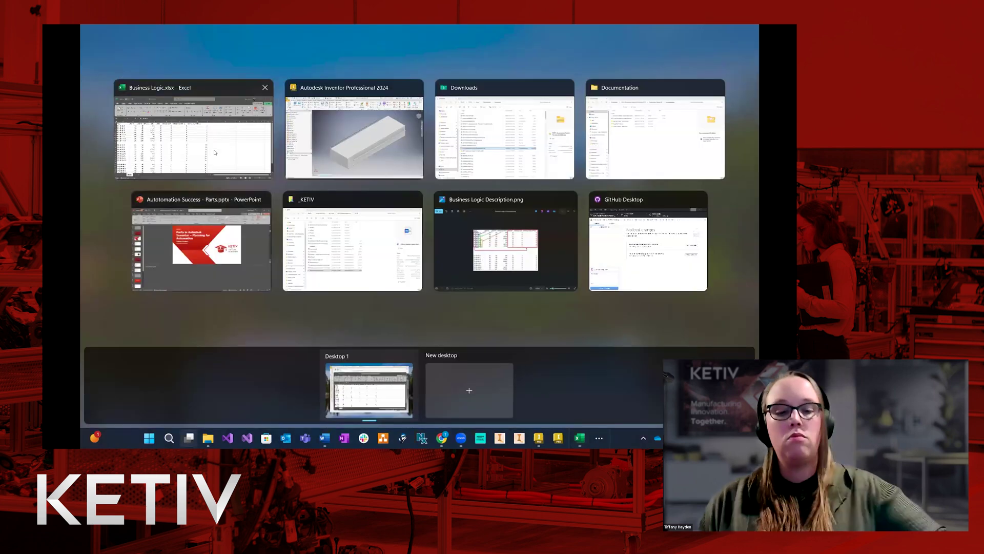
left_click(214, 152)
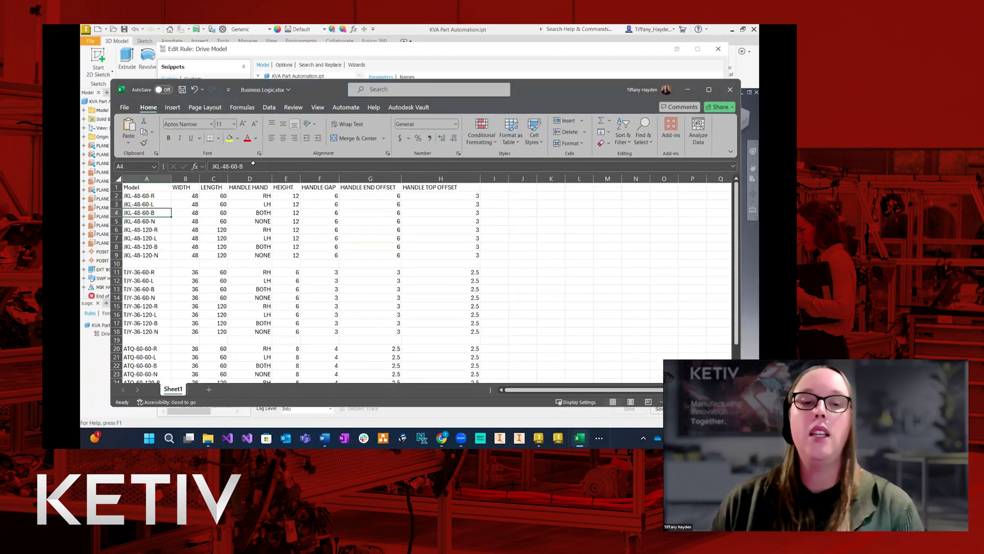
left_click(274, 229)
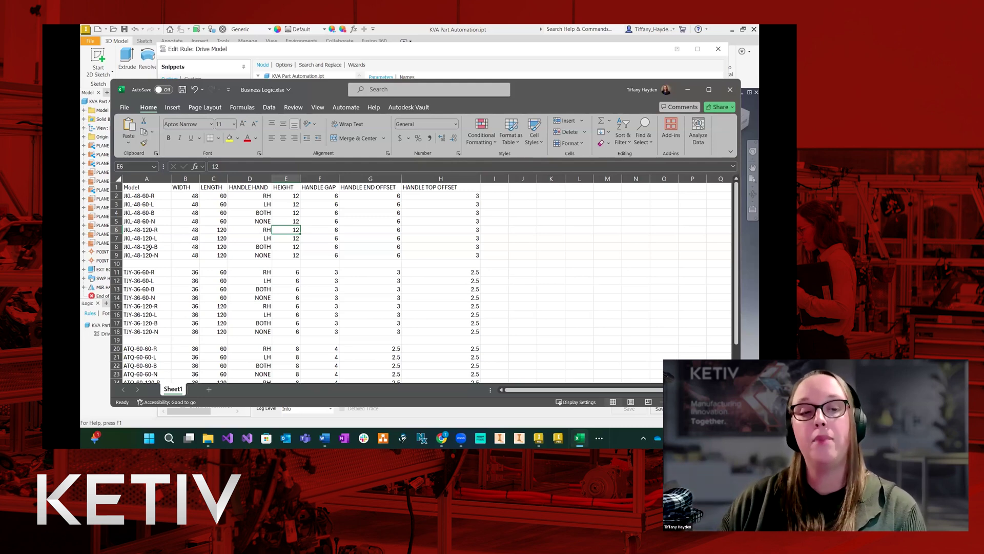
scroll(425, 280, "down", 2)
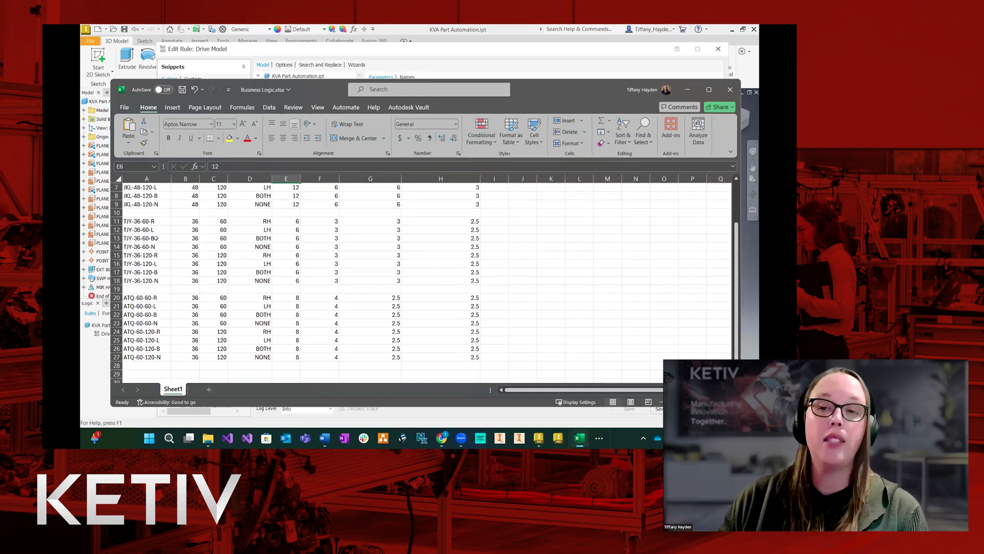
Switch back to Inventor's Drive Model rule and review the model split and the TYPE, WIDTH, LENGTH and HANDLE HAND dictionary entries.
left_click(687, 84)
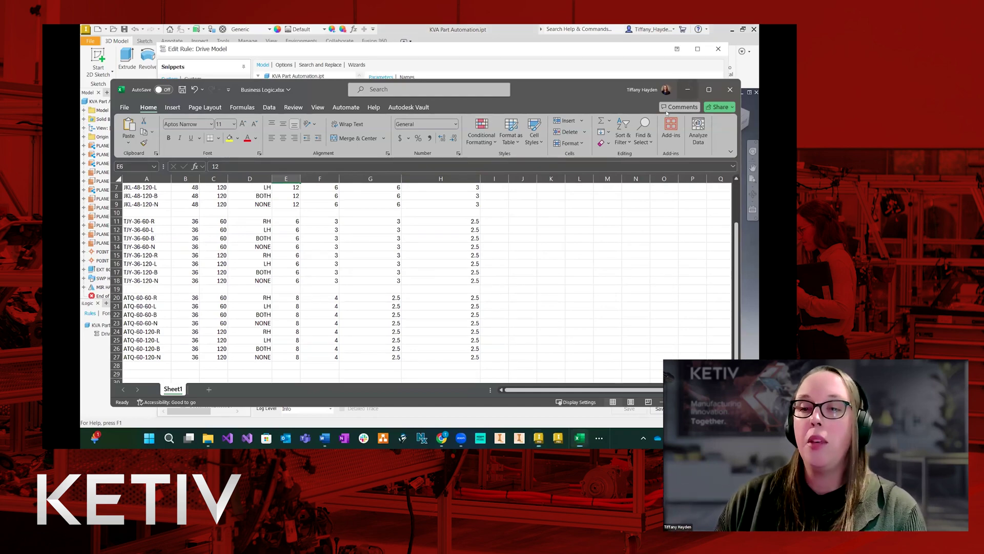
left_click_drag(475, 252, 248, 244)
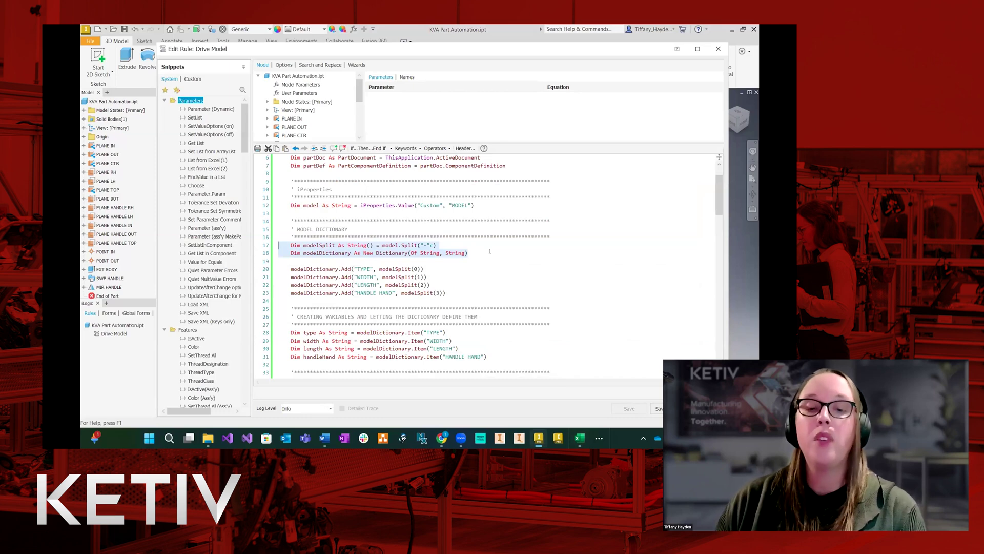
double_click(363, 269)
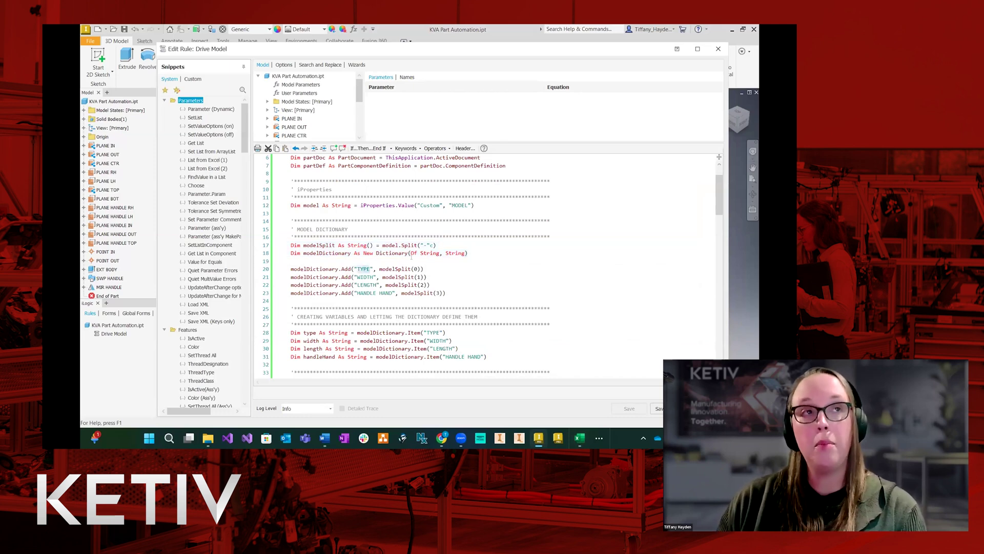
scroll(324, 274, "down", 1)
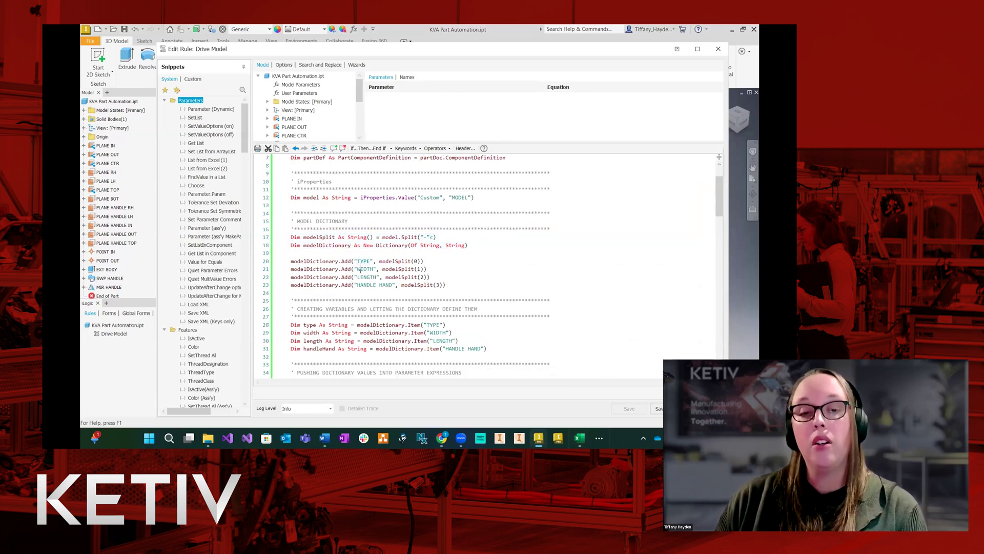
double_click(367, 277)
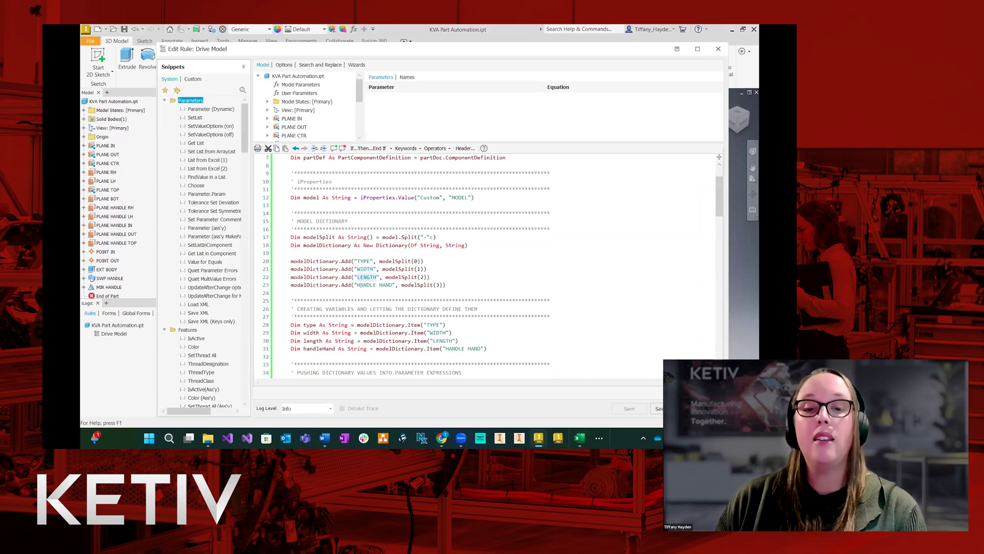
left_click_drag(357, 285, 393, 285)
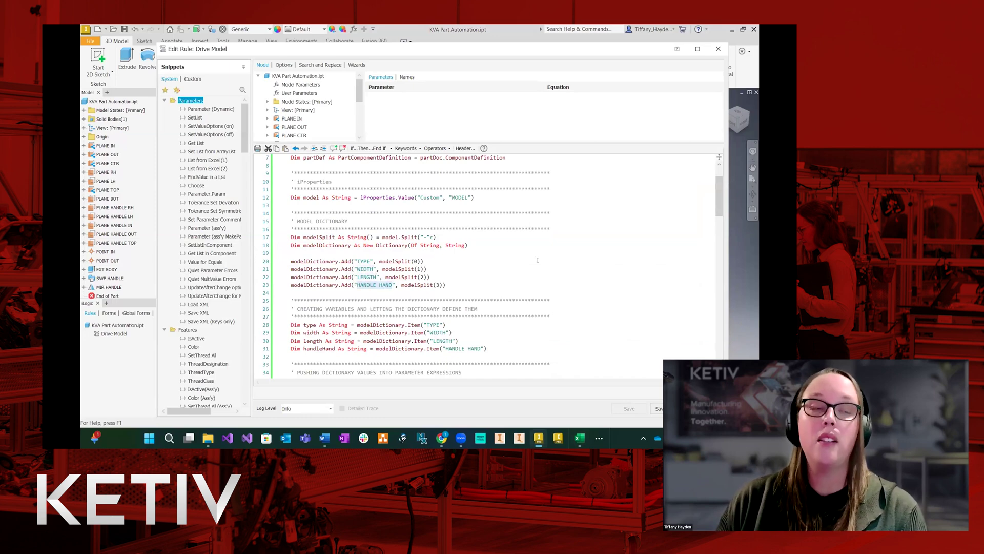
Review the variables defined from the dictionary and the lines pushing length and width into parameter expressions.
scroll(546, 259, "down", 3)
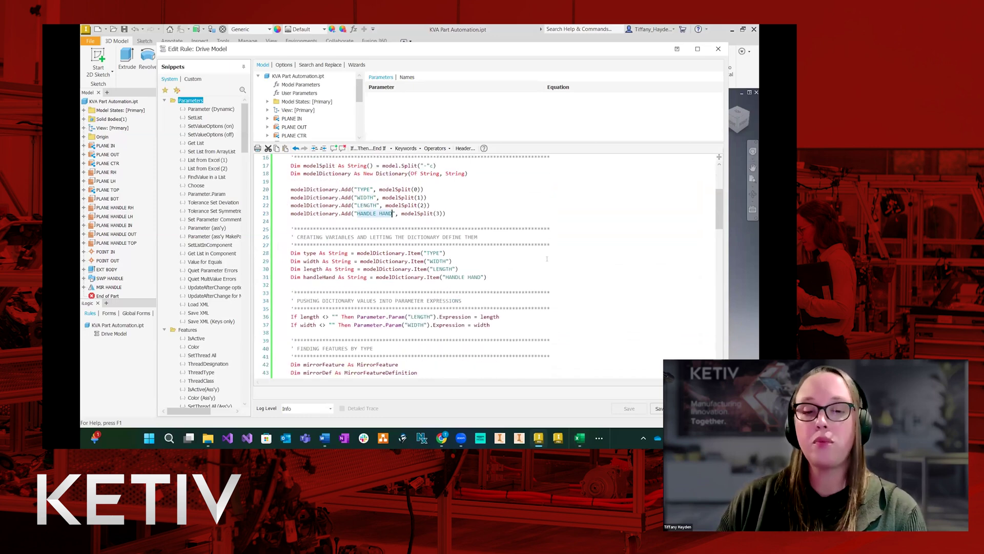
scroll(551, 256, "down", 1)
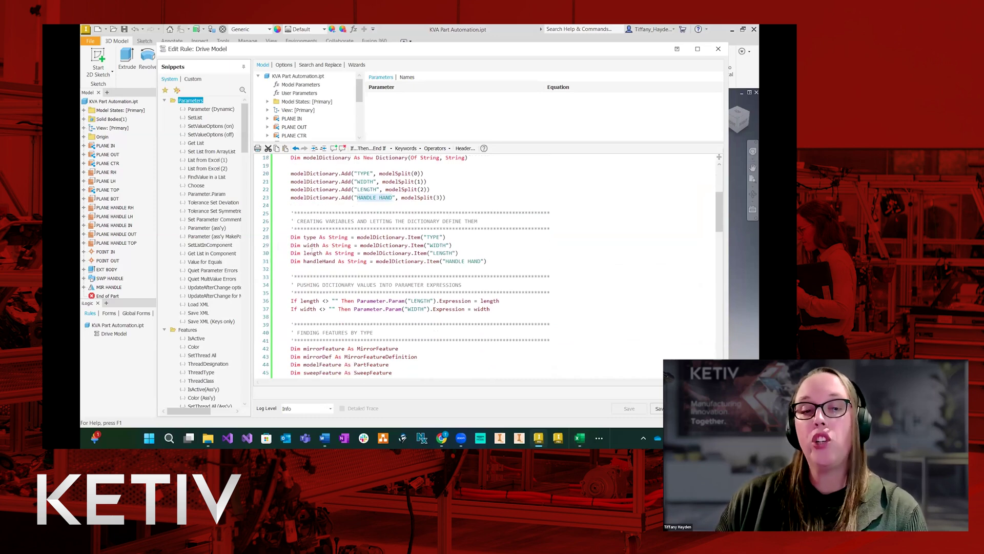
left_click_drag(288, 236, 498, 259)
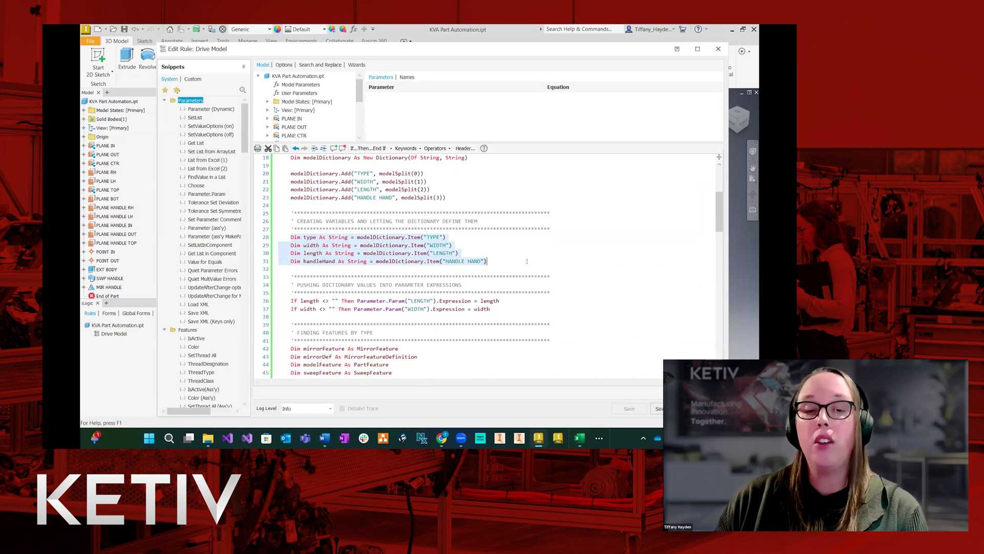
left_click(304, 236)
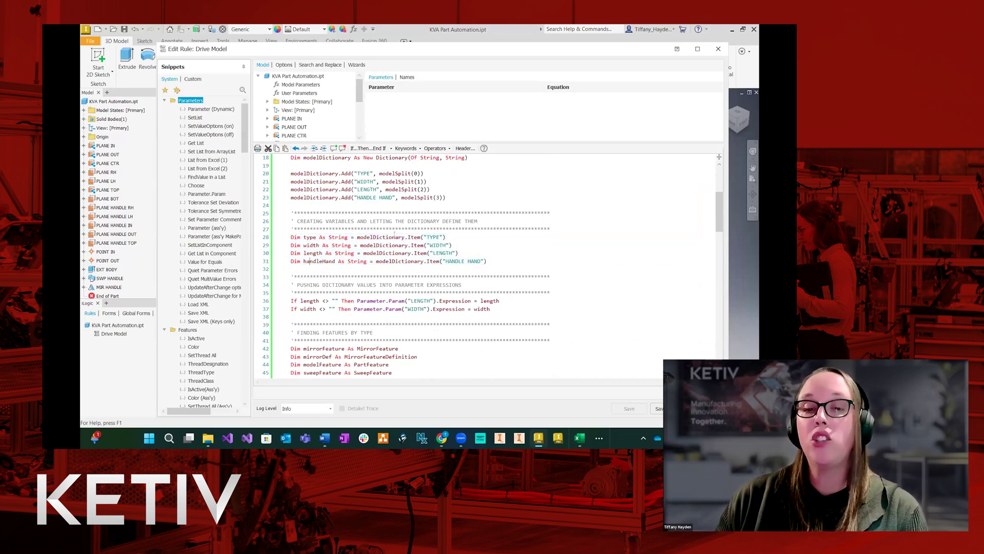
scroll(500, 257, "down", 3)
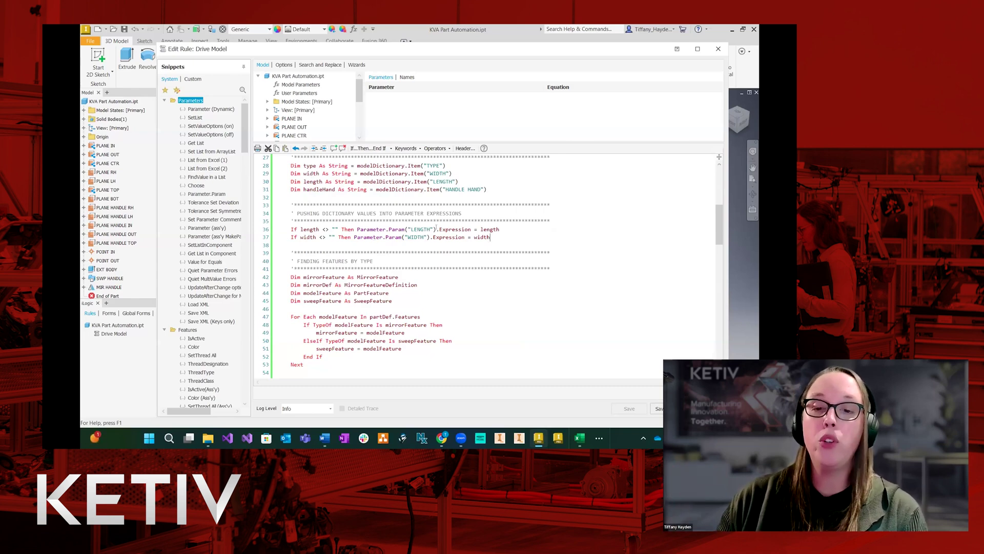
double_click(492, 229)
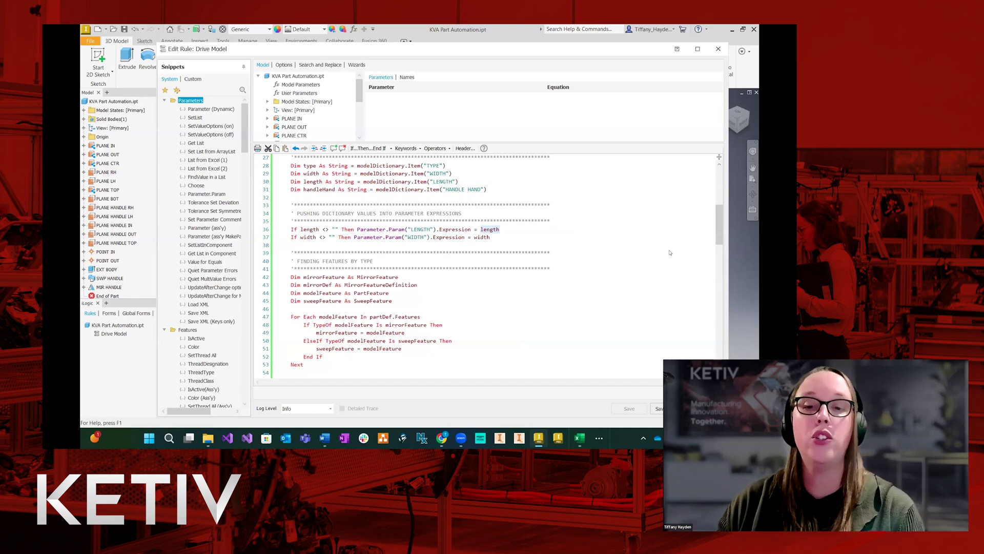
Examine the code that finds features by type, including the For Each loop assigning mirrorFeature and sweepFeature.
scroll(588, 266, "down", 2)
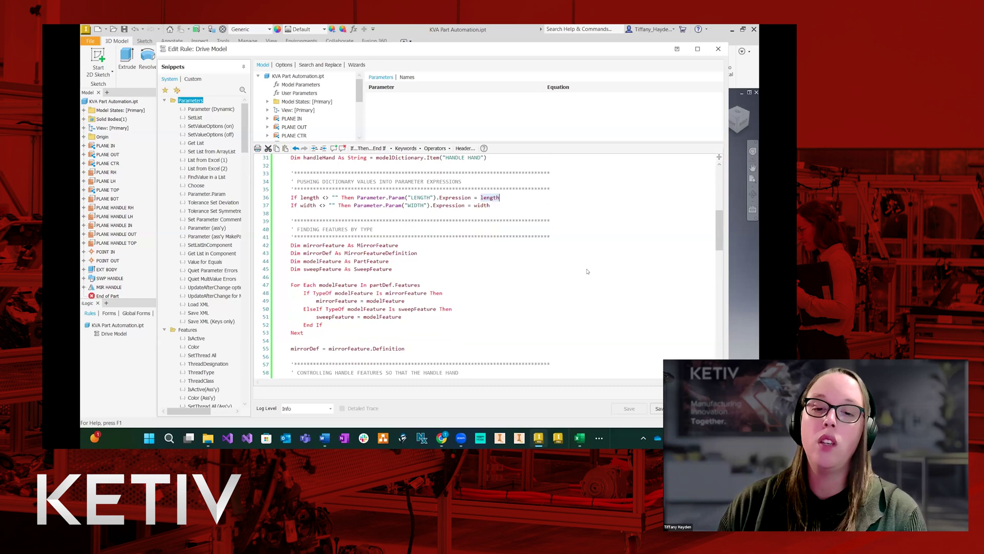
double_click(382, 269)
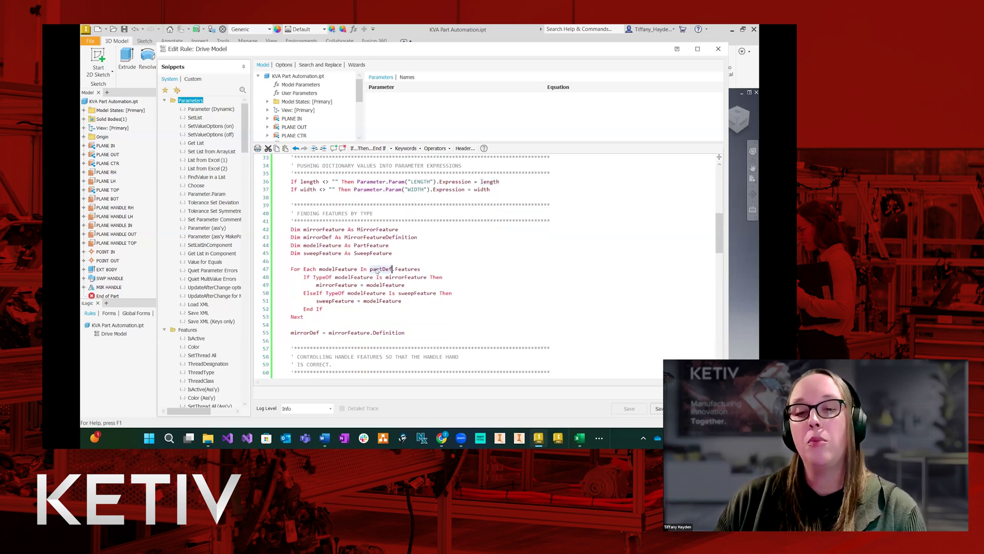
left_click(346, 317)
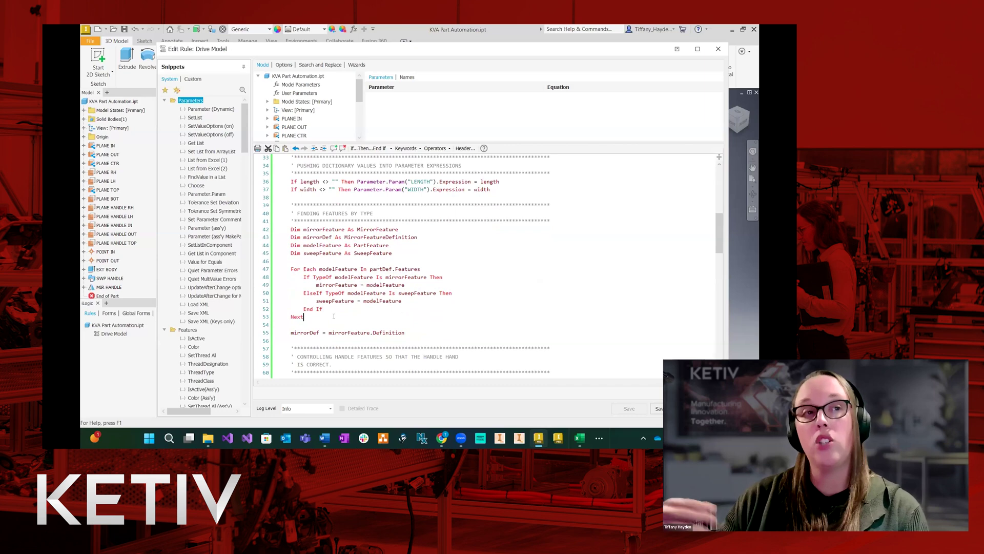
scroll(369, 311, "down", 1)
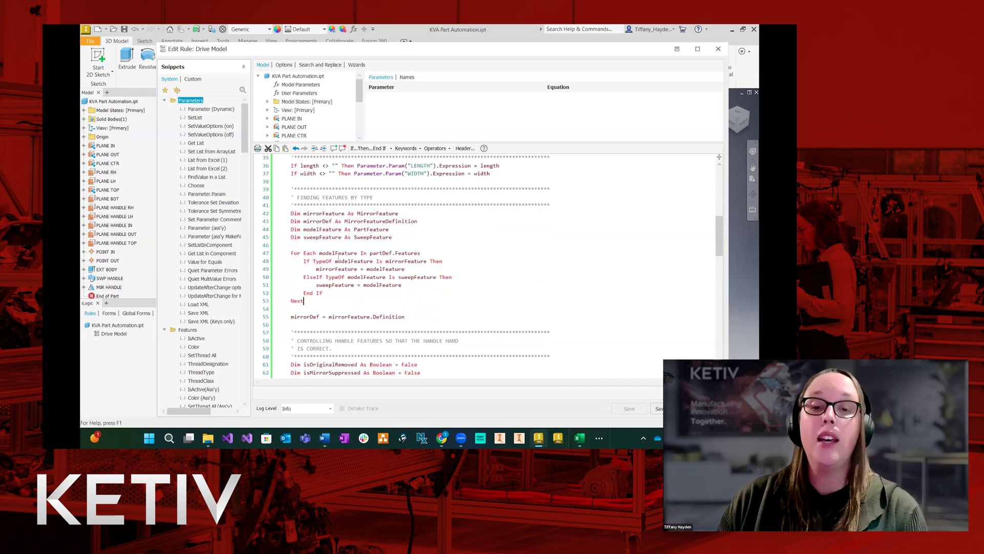
mouse_move(348, 263)
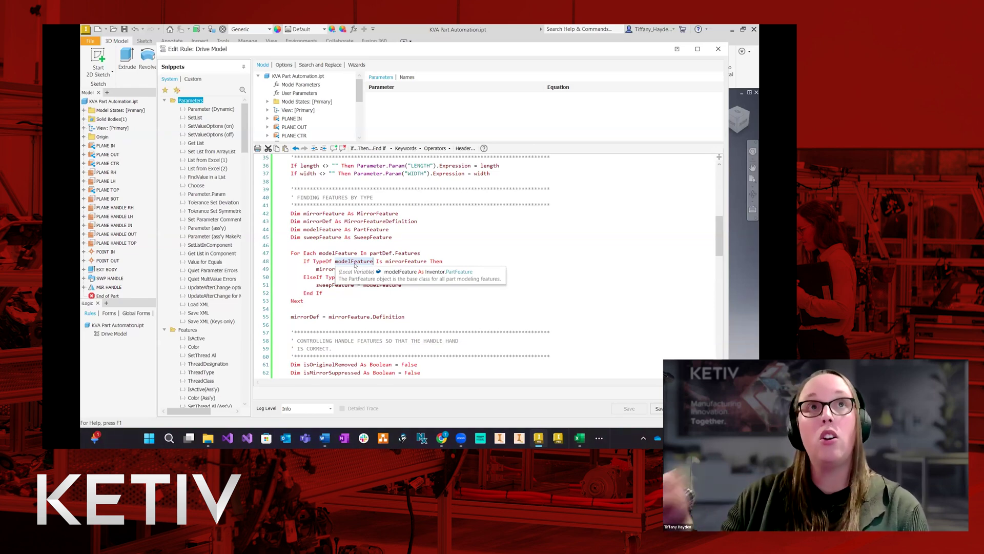
left_click(349, 295)
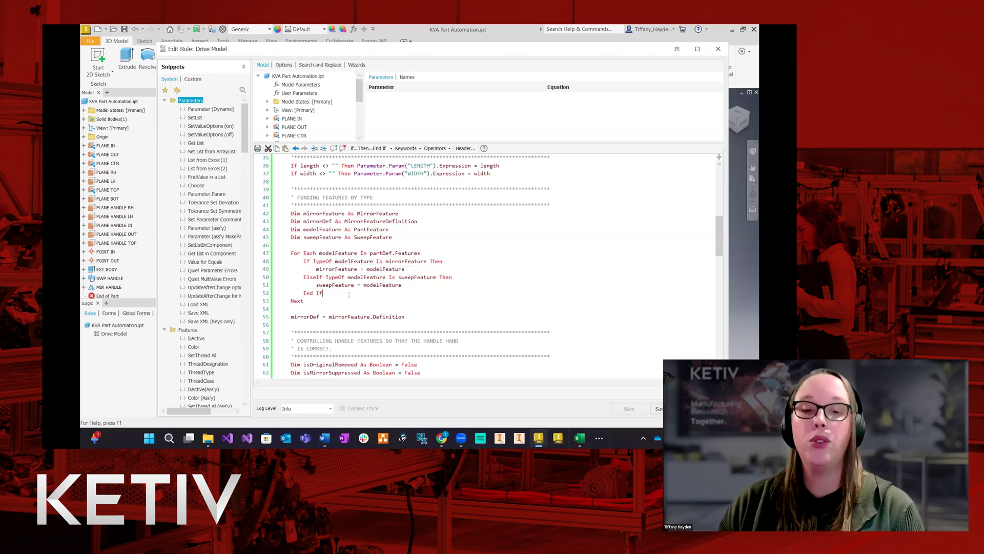
left_click_drag(338, 293, 253, 274)
left_click(449, 327)
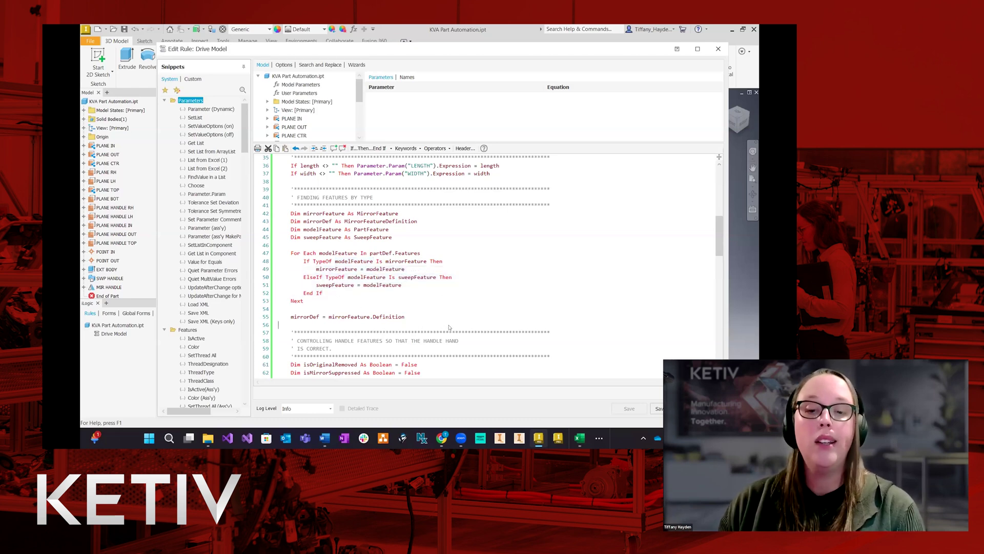
Review the line that assigns the mirror feature's Definition to mirrorDef.
scroll(452, 311, "down", 1)
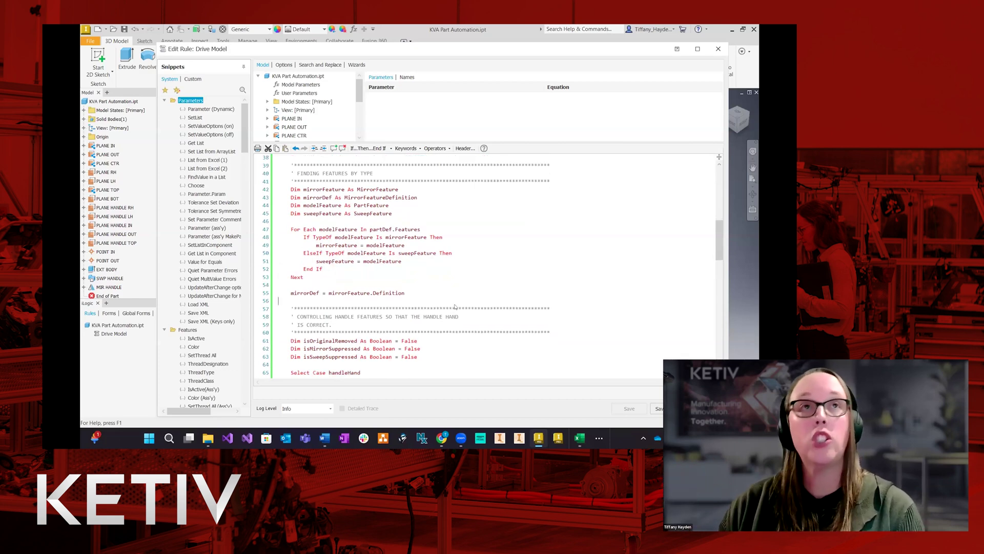
scroll(479, 321, "down", 3)
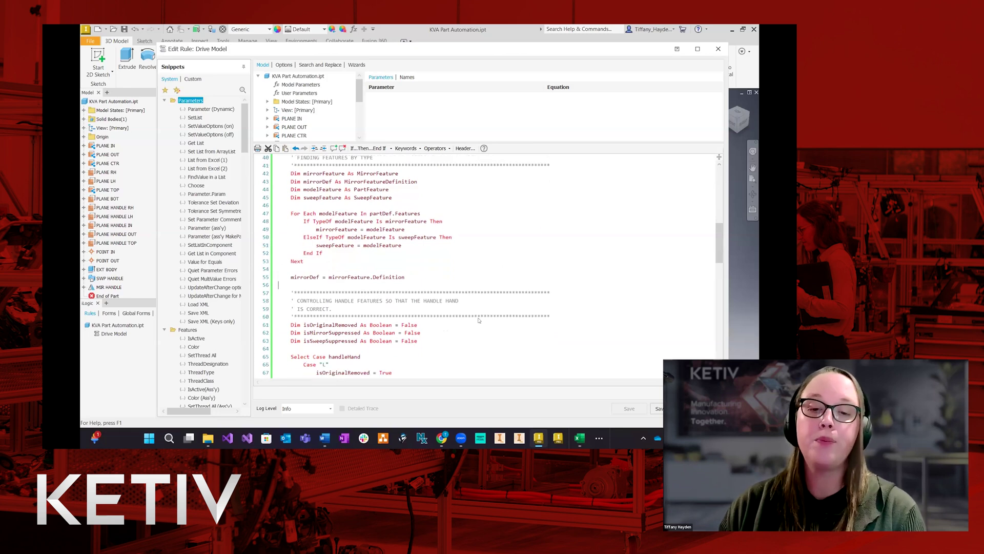
double_click(296, 237)
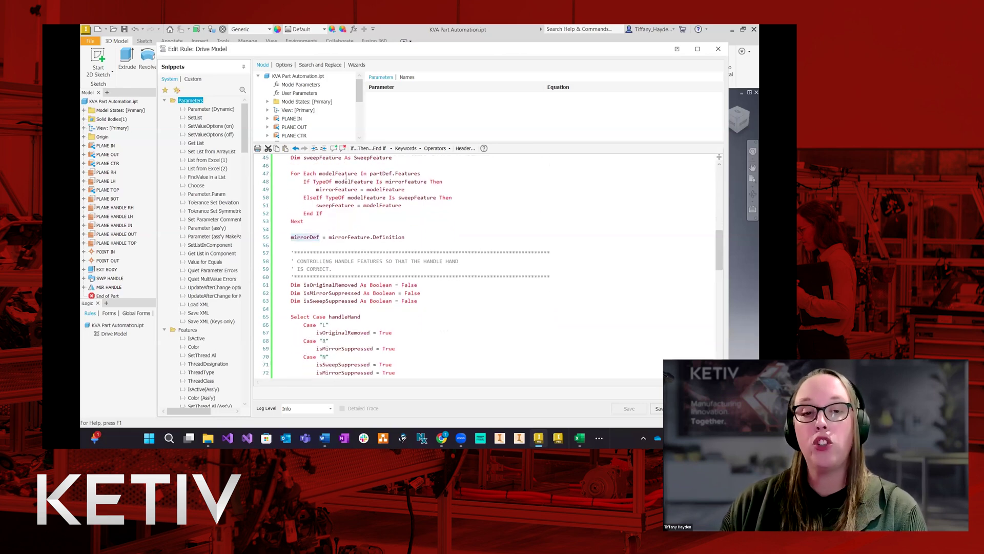
double_click(383, 237)
Examine the handle-control section with its three Boolean declarations and the Select Case on handleHand.
scroll(503, 267, "down", 1)
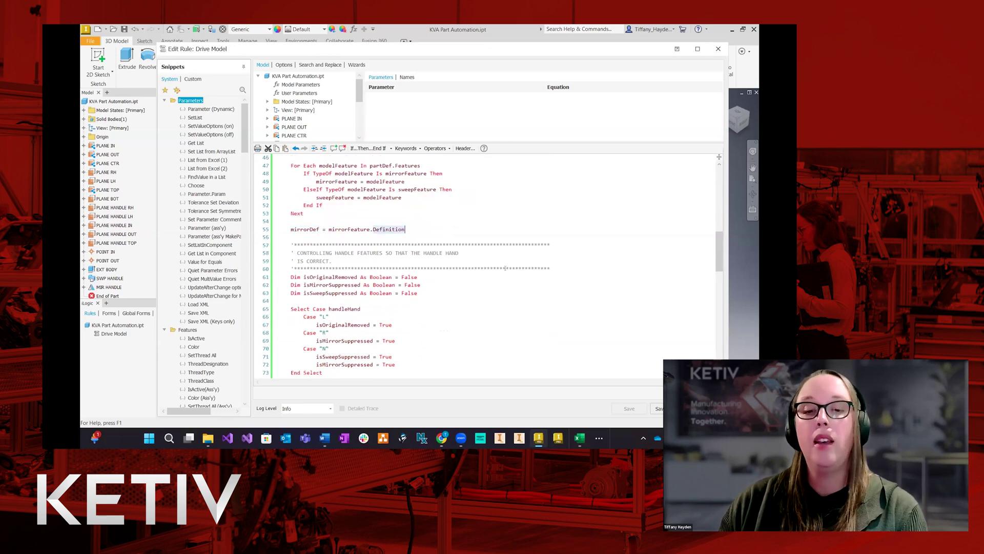
scroll(505, 268, "down", 1)
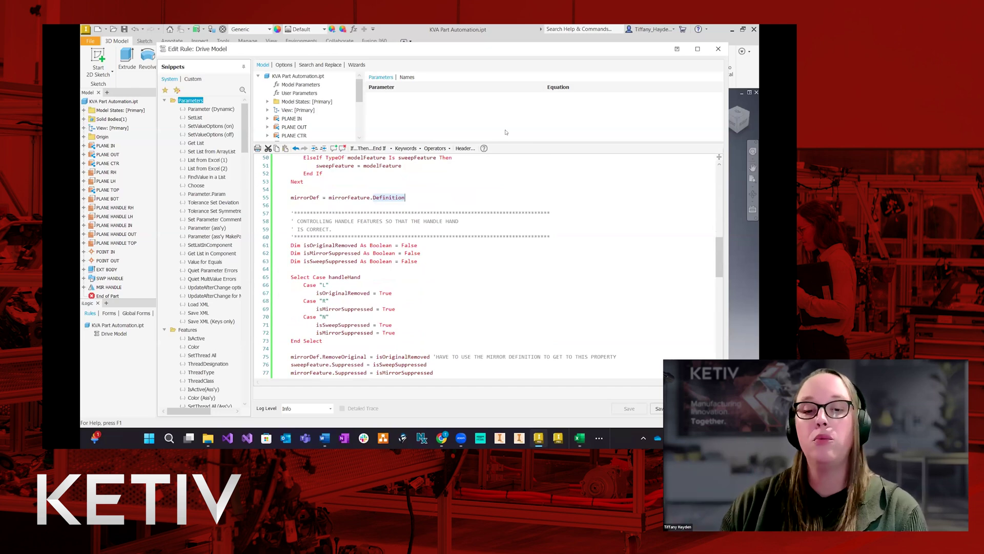
scroll(512, 322, "down", 2)
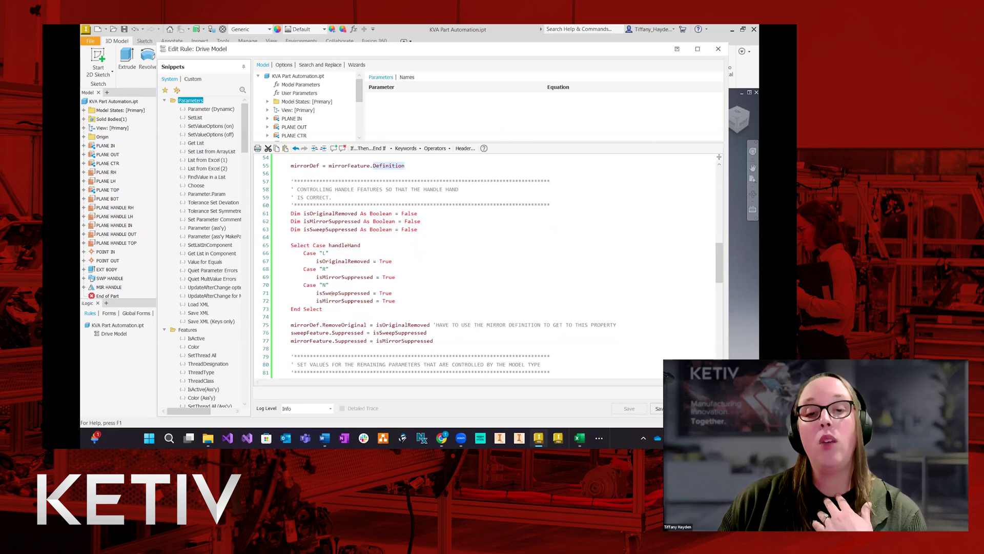
mouse_move(332, 293)
left_click(377, 297)
type("isMirrorSuppressed = True")
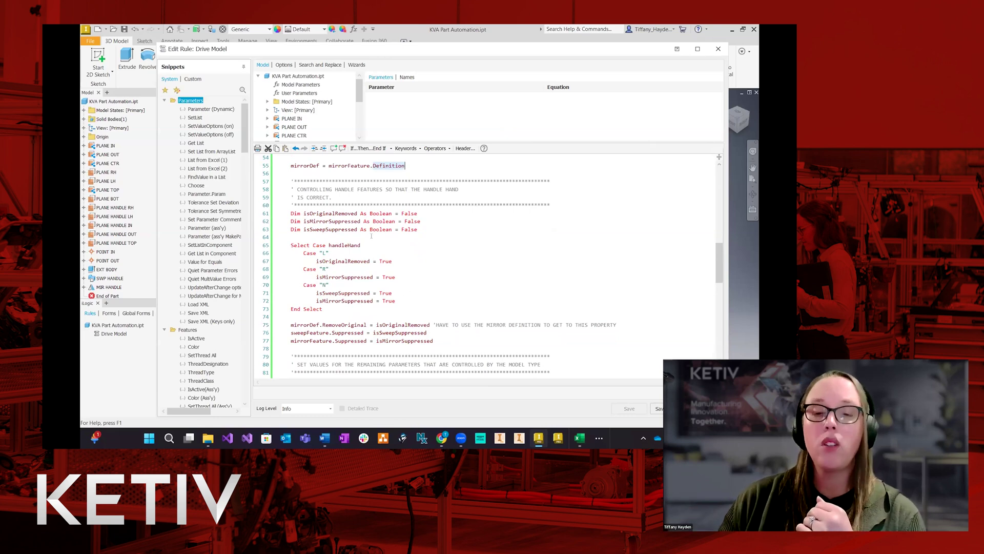
left_click_drag(432, 229, 267, 212)
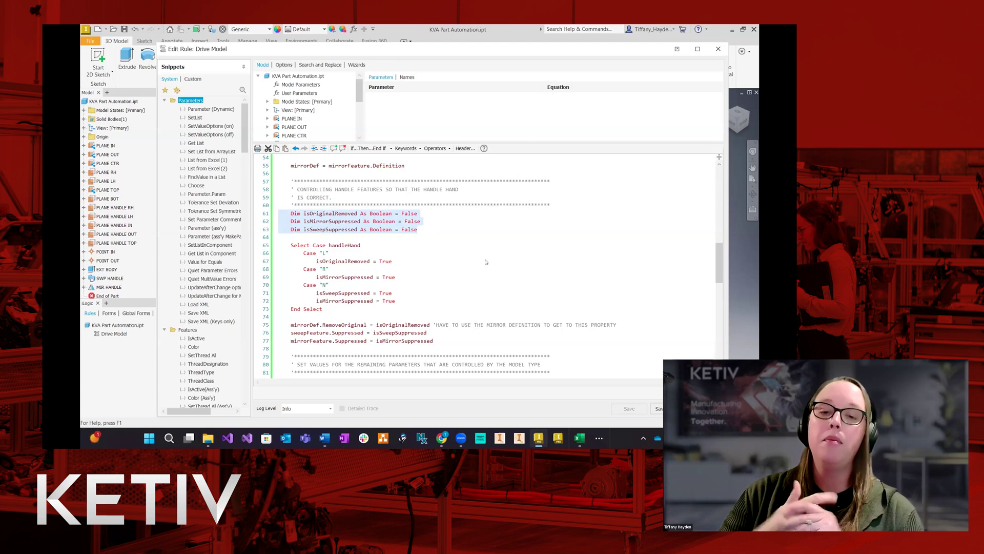
Review the handleHand cases and the lines applying the isOriginalRemoved, isSweepSuppressed and isMirrorSuppressed flags to the handle features.
scroll(450, 284, "down", 1)
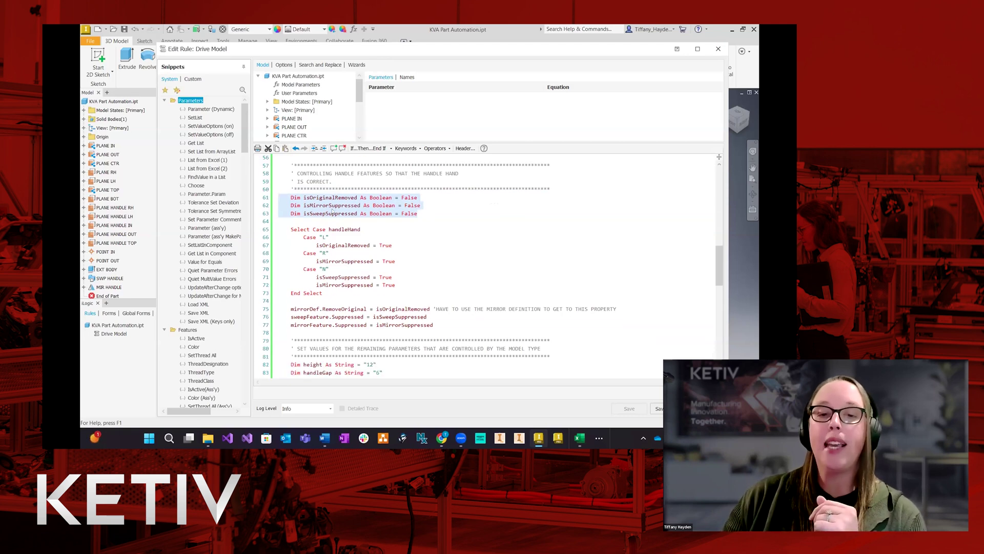
double_click(349, 245)
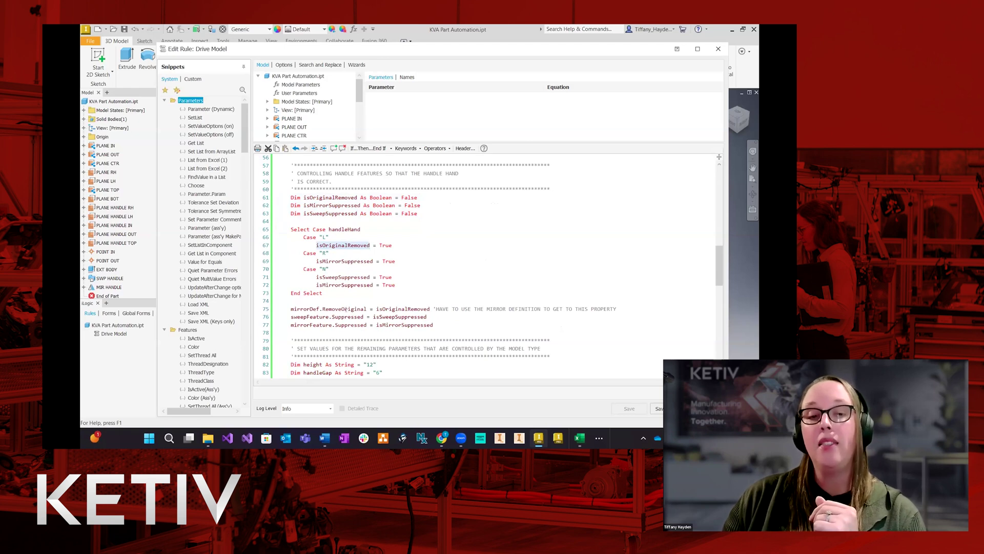
scroll(367, 291, "down", 1)
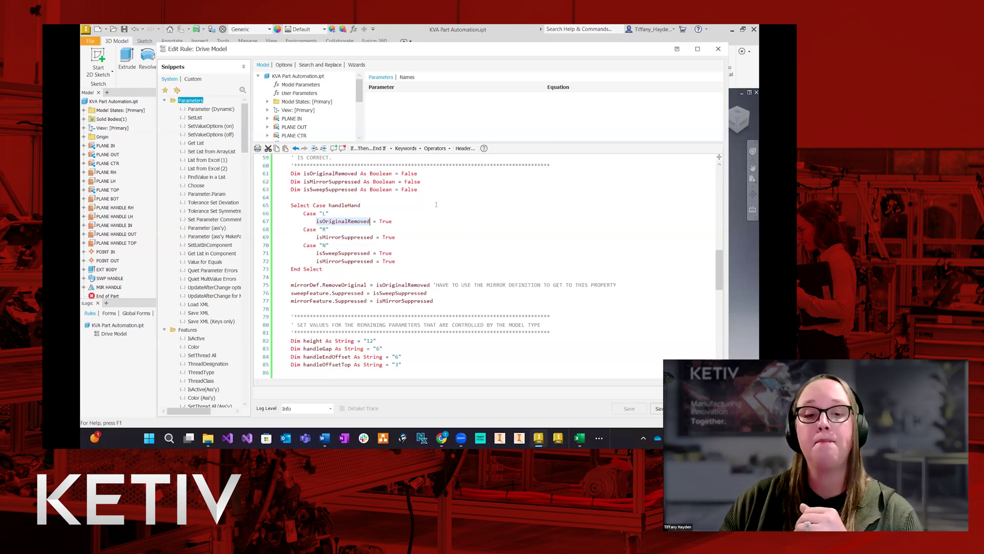
scroll(442, 218, "down", 1)
Examine the model-type section, comparing the default height and handle values with the overrides in the Select Case on type.
scroll(442, 217, "down", 5)
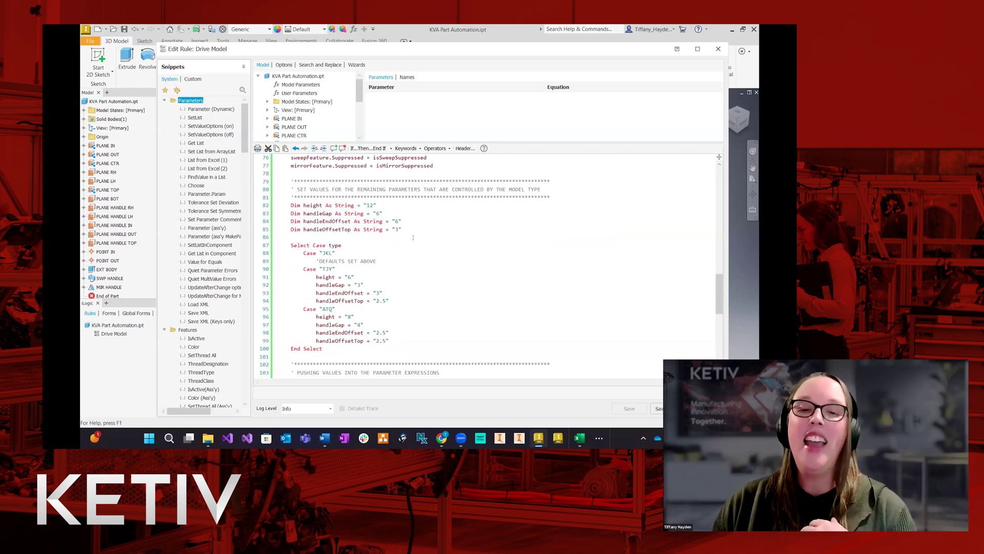
scroll(413, 237, "down", 1)
left_click_drag(343, 228, 305, 229)
left_click_drag(389, 237, 305, 243)
left_click(327, 254)
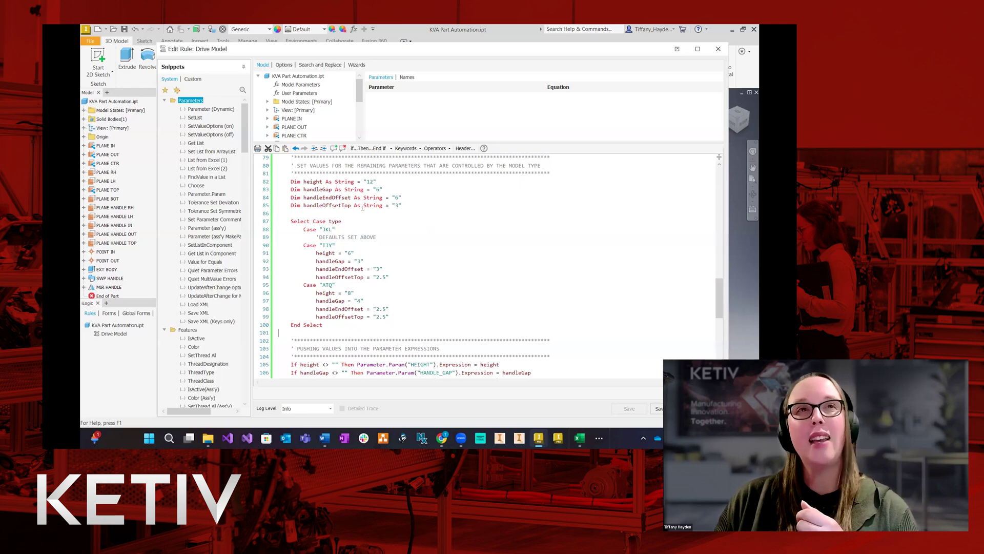
left_click_drag(316, 316, 390, 316)
left_click(303, 250)
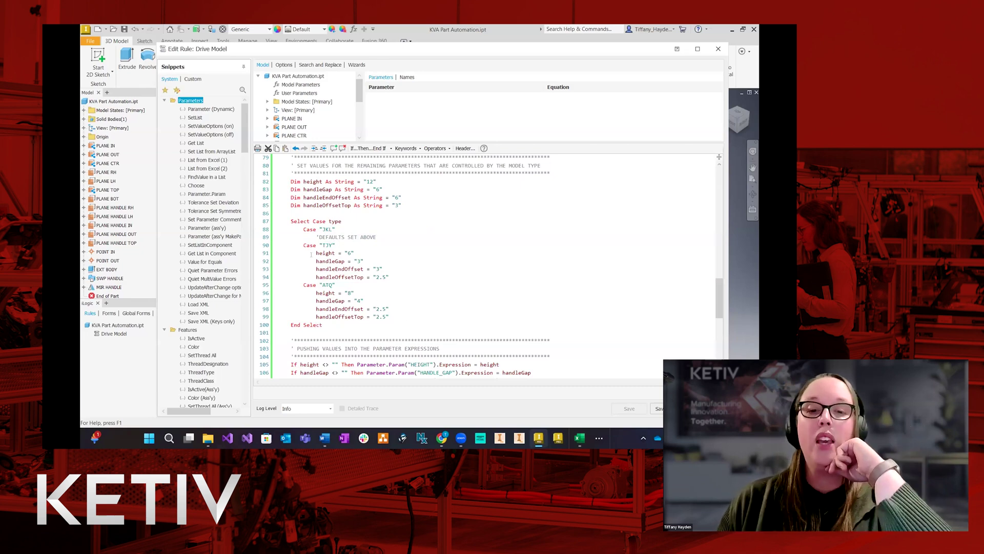
left_click_drag(314, 261, 364, 261)
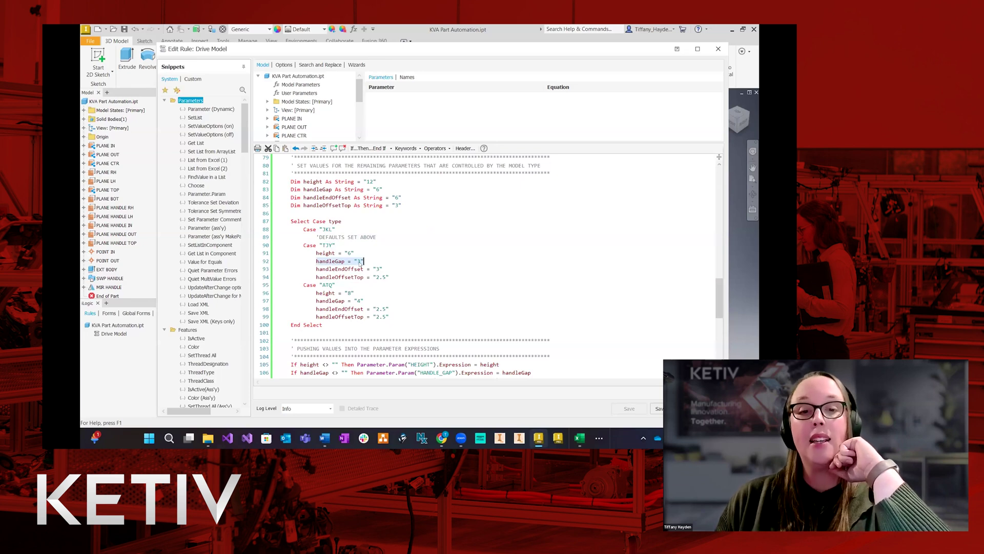
left_click_drag(363, 261, 278, 261)
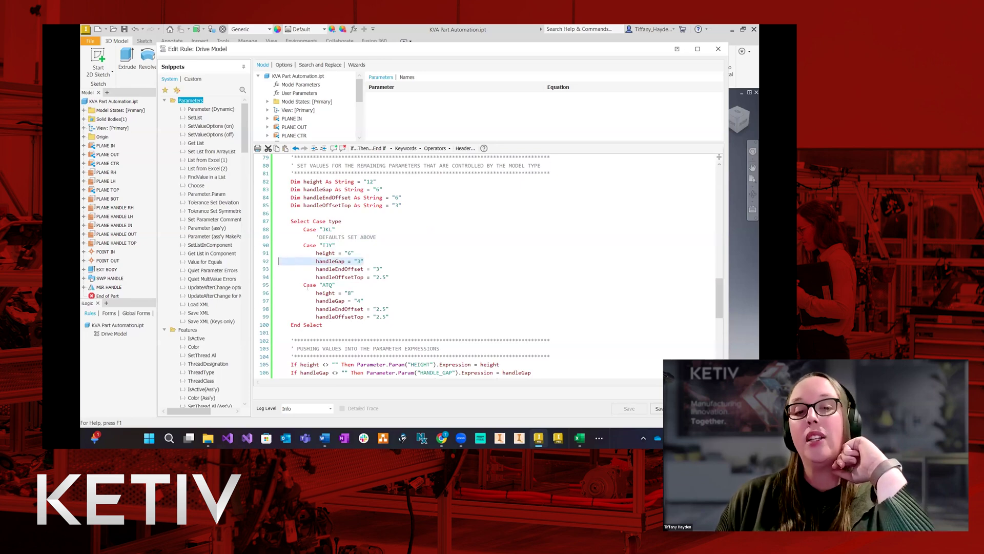
left_click_drag(382, 189, 279, 189)
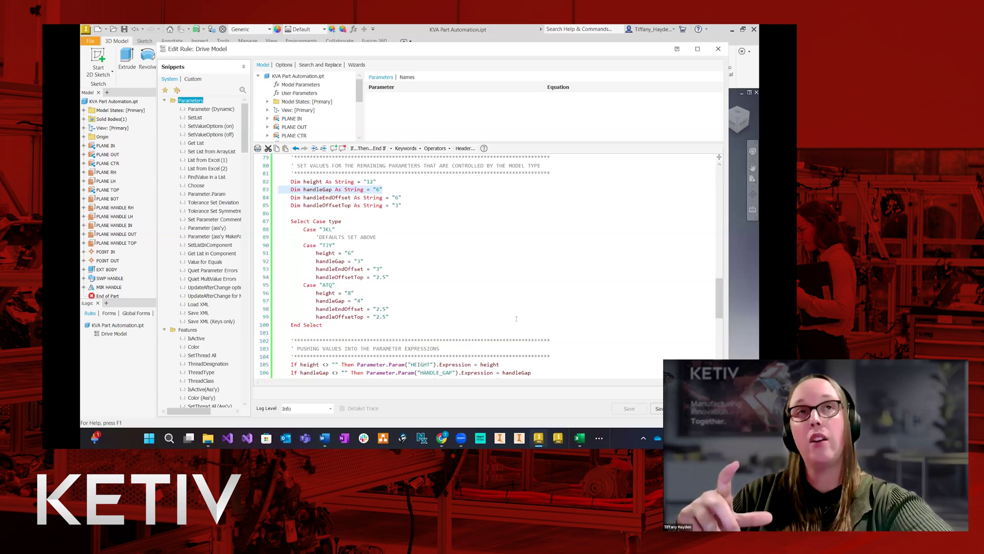
Review the lines pushing height and handle values into parameter expressions, and the iLogicVb.UpdateWhenDone line that updates the model.
scroll(517, 319, "down", 3)
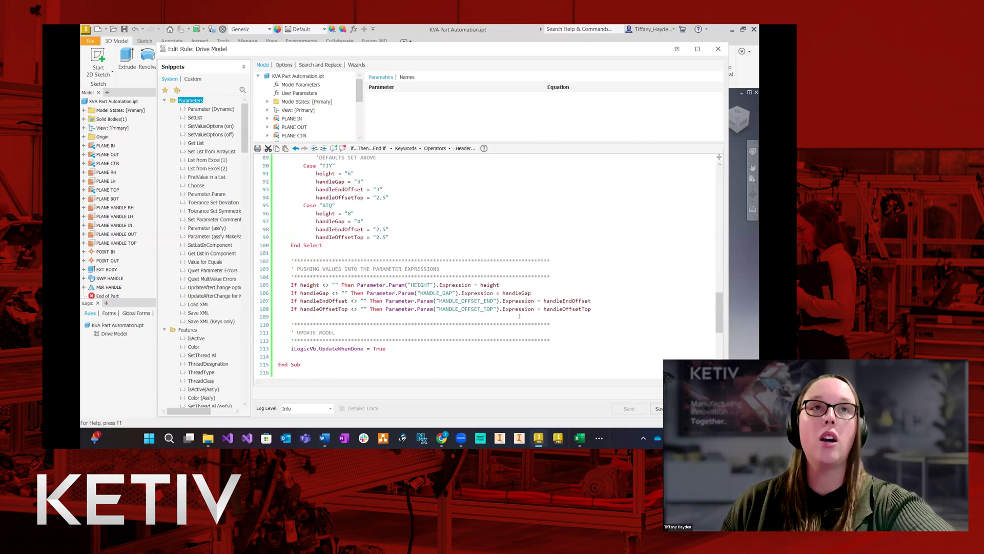
left_click_drag(596, 309, 278, 285)
left_click(347, 334)
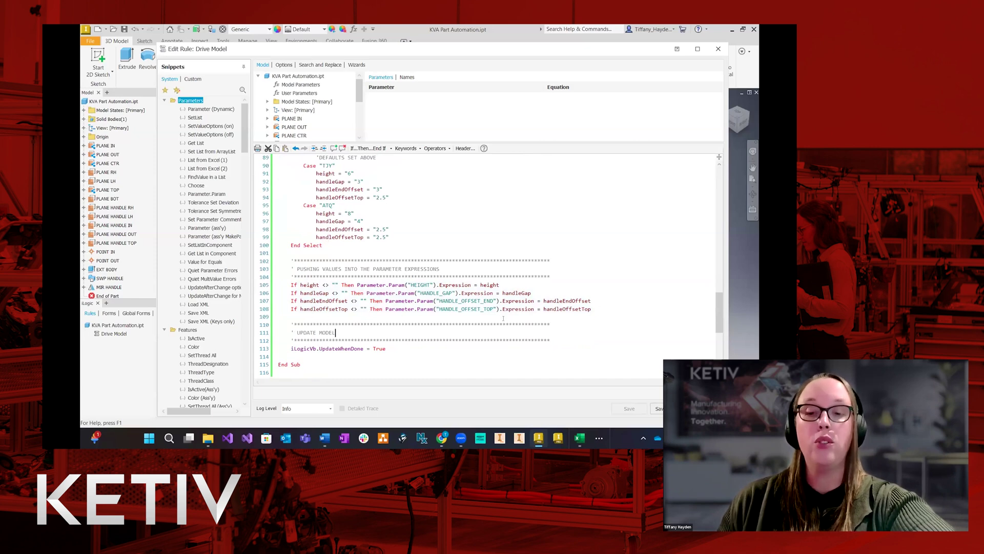
left_click(436, 332)
scroll(437, 323, "down", 1)
left_click_drag(386, 324, 267, 324)
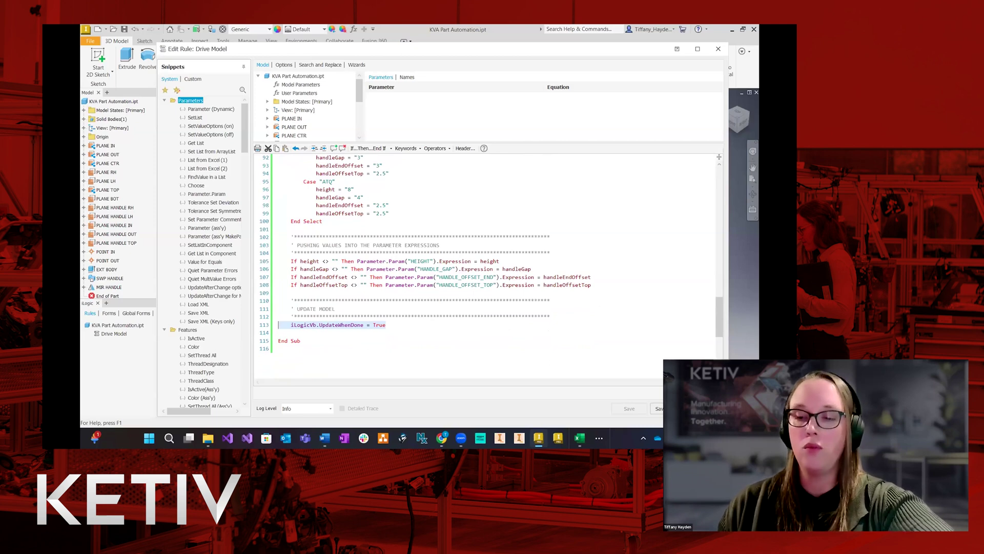
Save and close the Drive Model rule, open the Drive Model Form and move it clear of the part.
left_click(658, 408)
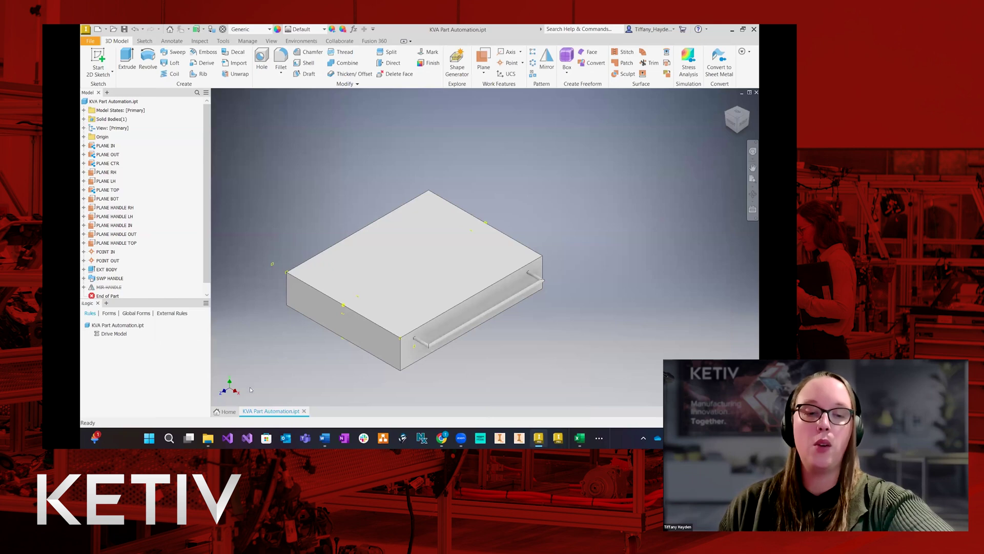
left_click(109, 313)
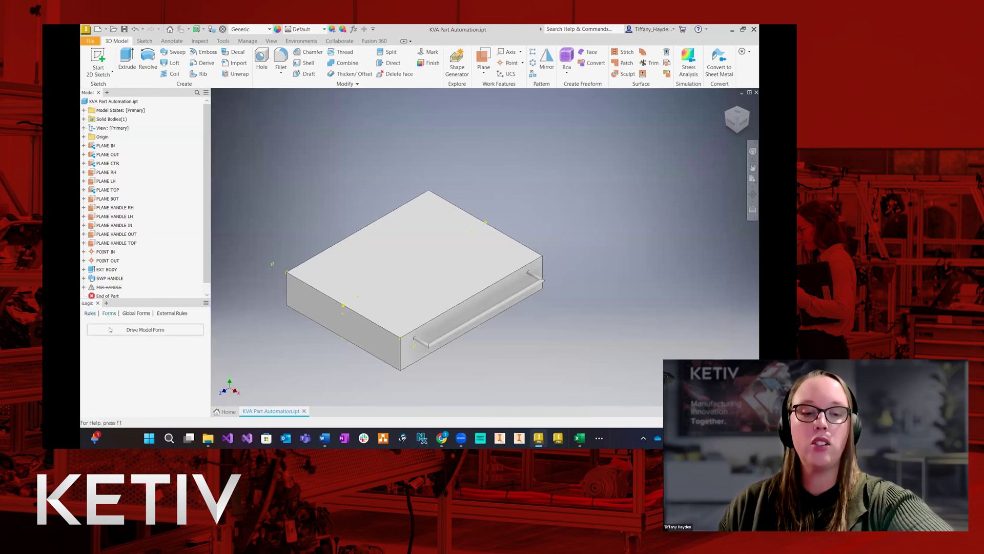
left_click(110, 329)
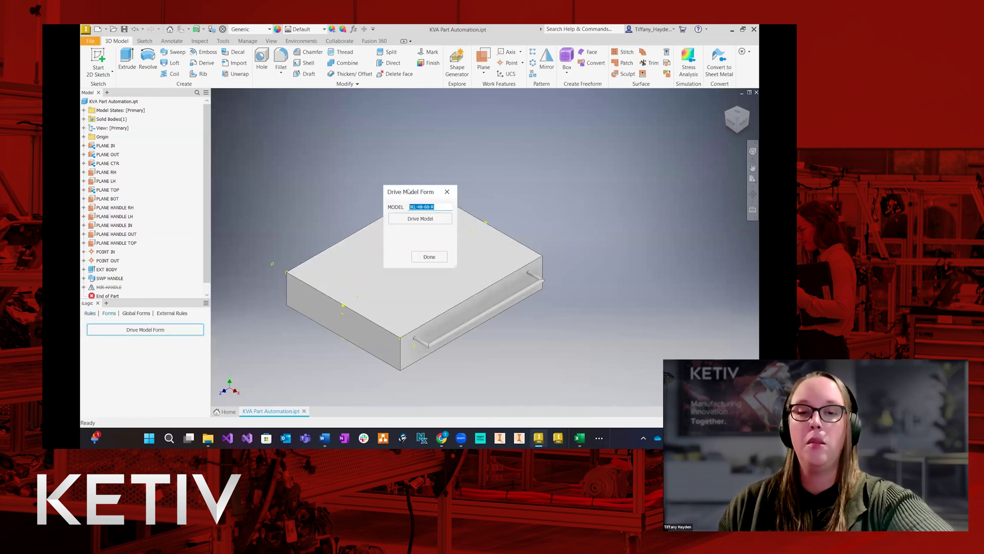
left_click_drag(409, 190, 325, 110)
Change the form's MODEL number to JKL-36-60-R and run Drive Model.
left_click(338, 127)
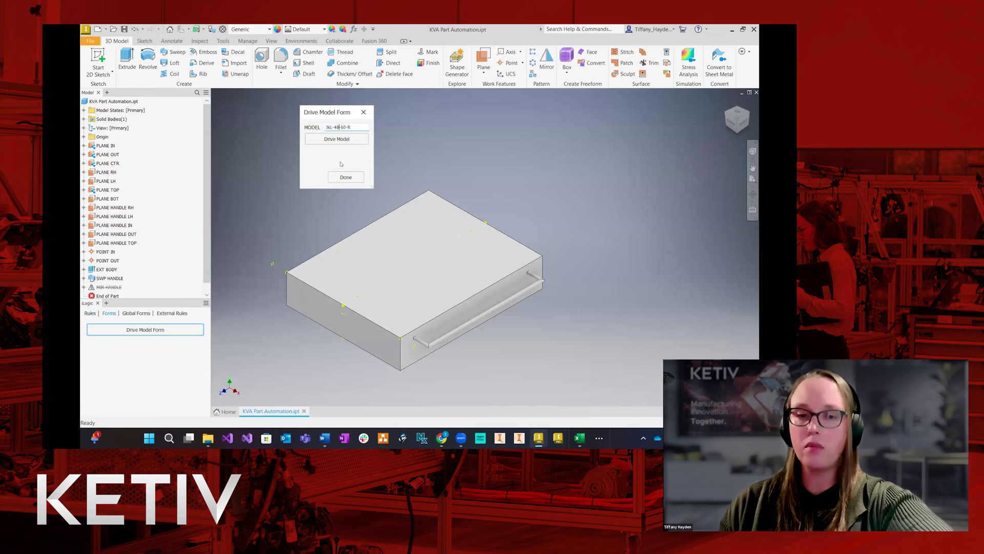
key("BackSpace")
key("BackSpace")
type("36")
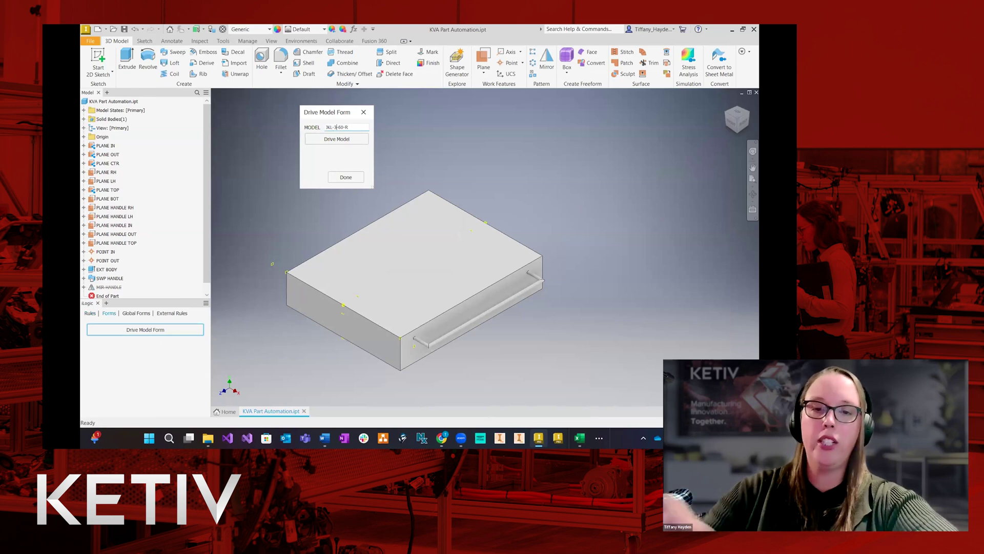
left_click(344, 143)
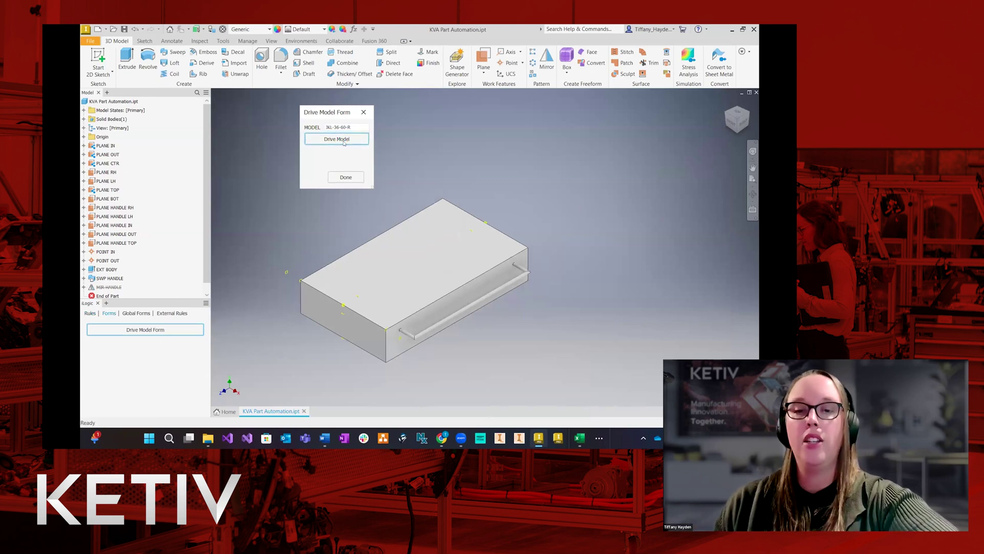
Change the MODEL number to JKL-36-120-R and run Drive Model to lengthen the part.
left_click(345, 126)
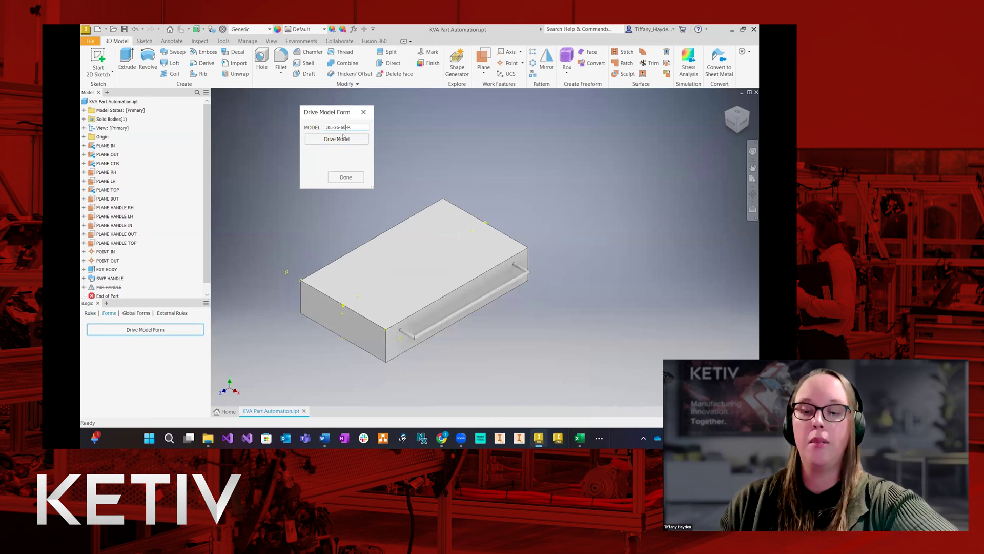
key("BackSpace")
type("1")
type("20")
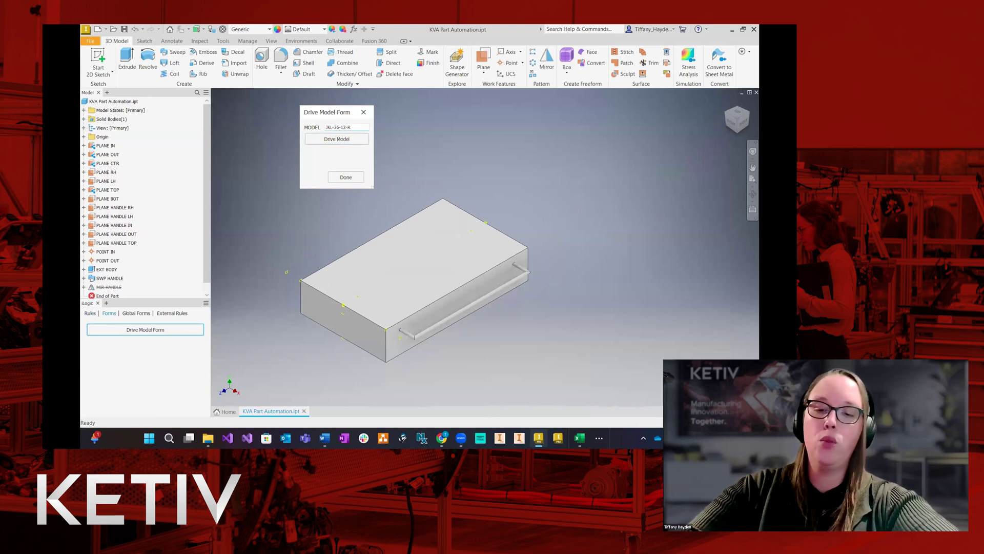
left_click(336, 139)
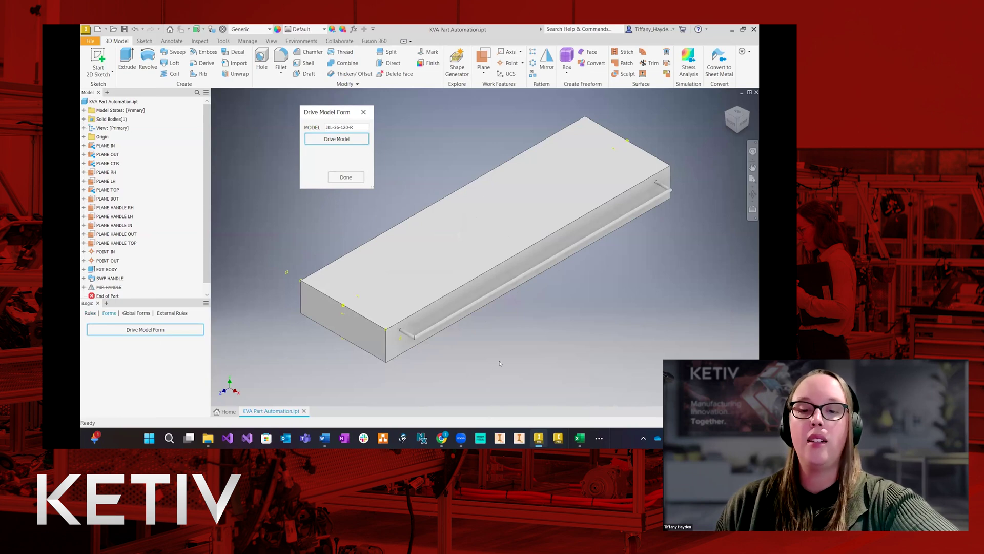
Test the handle codes by driving the model as JKL-36-120-L and then as JKL-36-120-B.
left_click(363, 125)
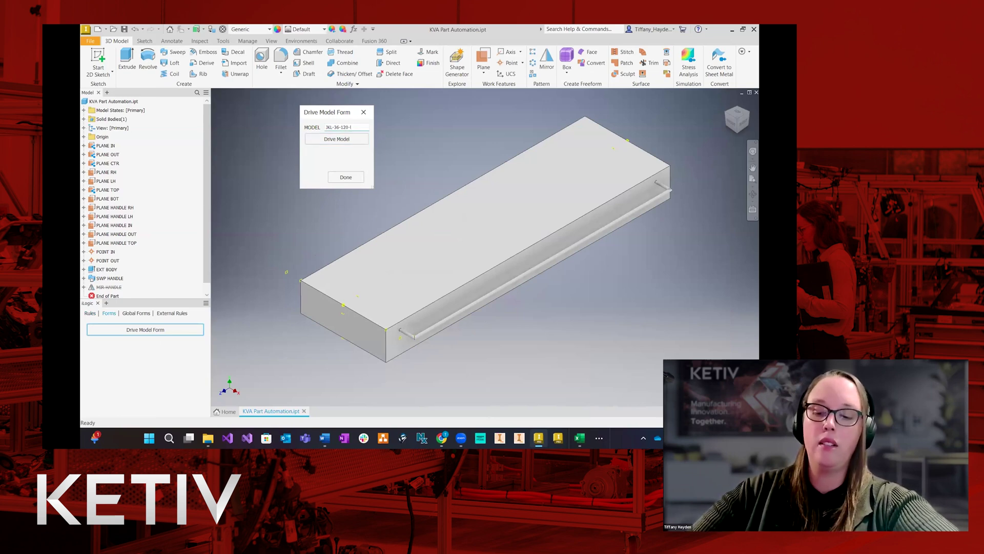
left_click(351, 141)
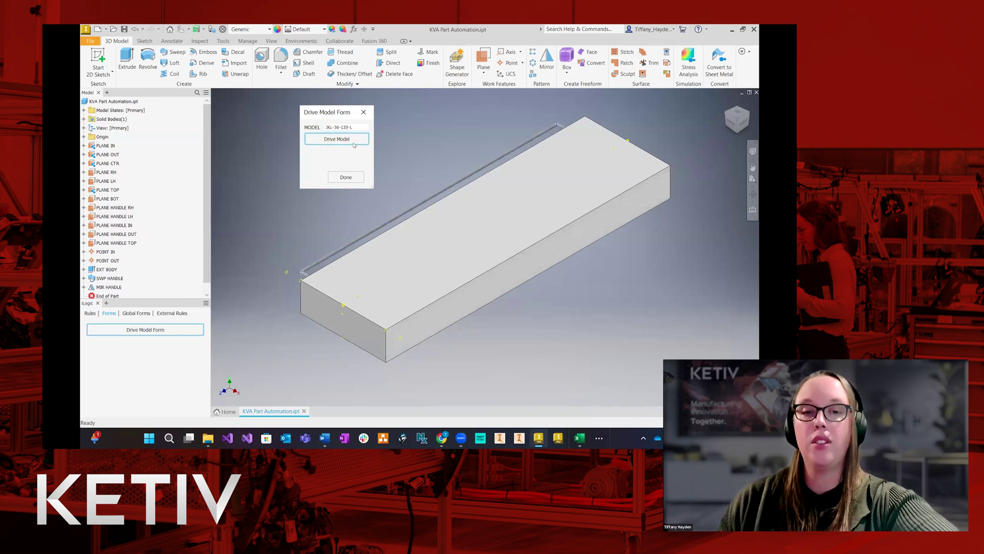
left_click(358, 127)
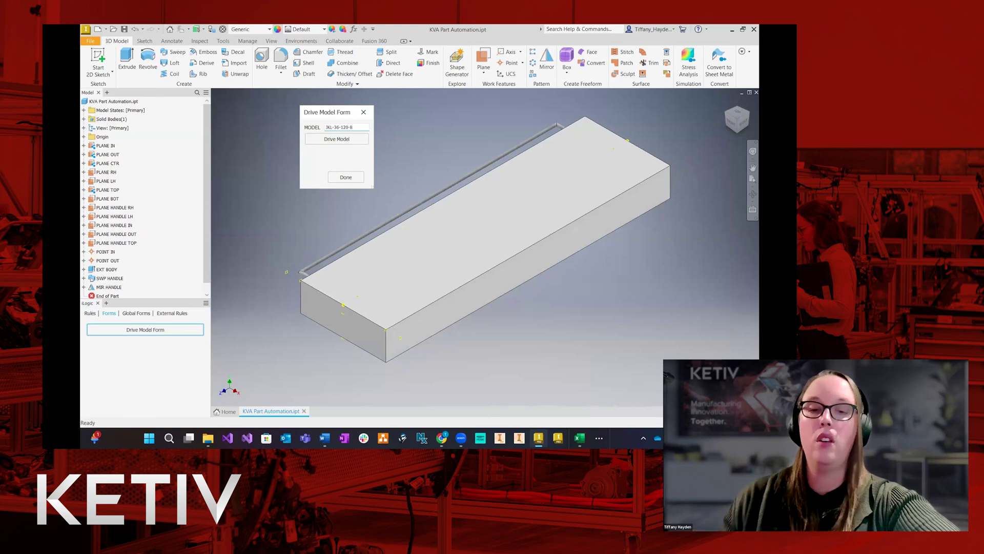
left_click(338, 140)
Drive the model as JKL-36-120-N and check the handle features in the model tree.
left_click(363, 125)
key("BackSpace")
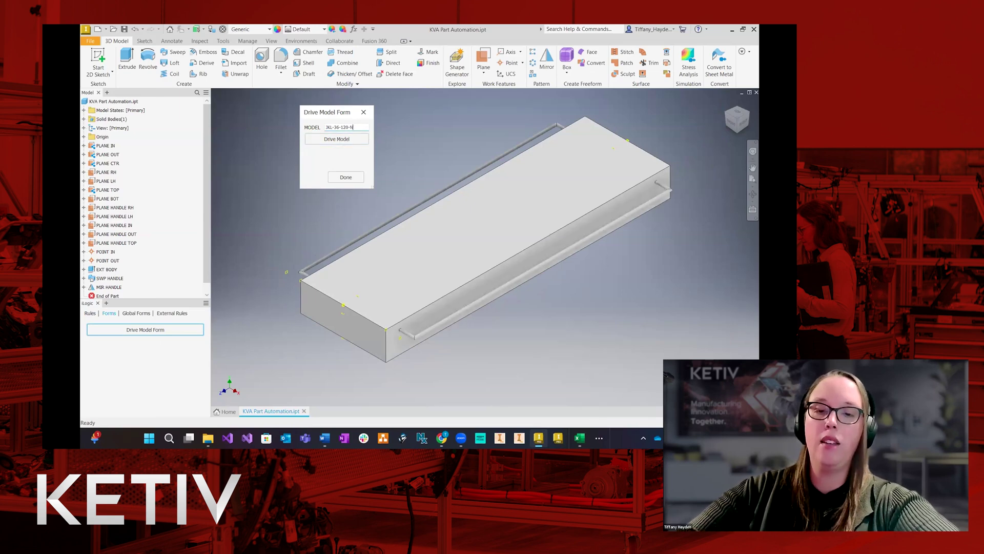
type("N")
left_click(356, 141)
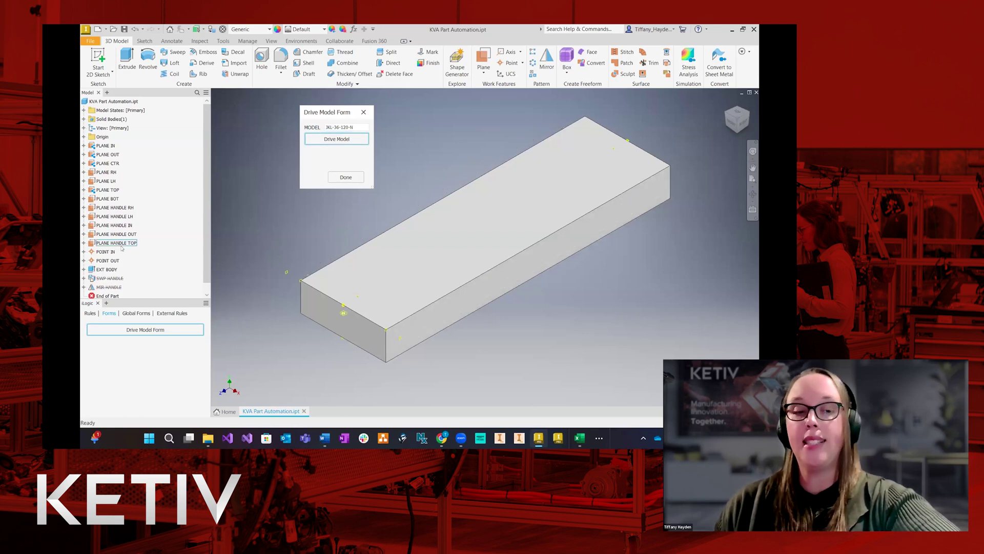
scroll(98, 270, "down", 1)
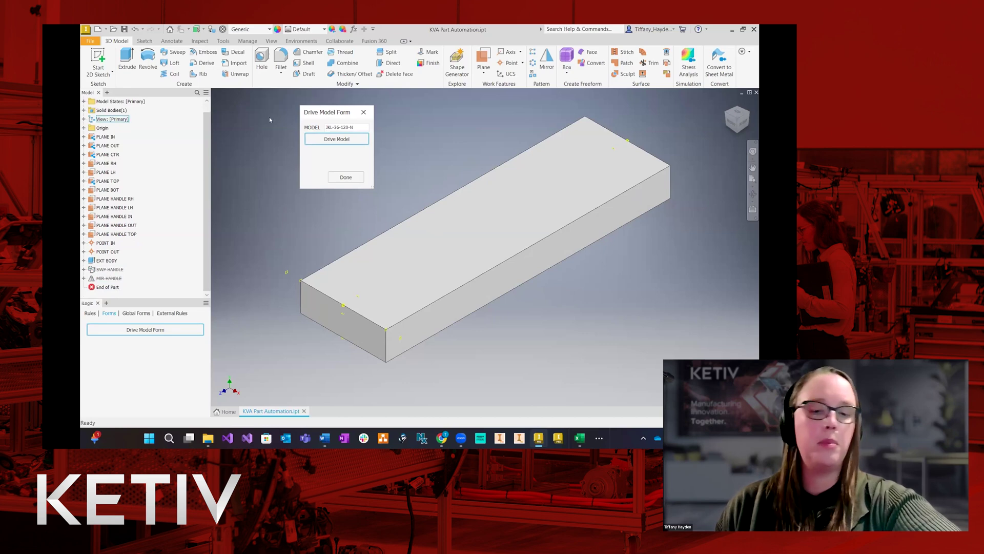
Switch to the Business Logic.xlsx workbook in Excel, copy model number TJY-36-60-R from cell A11, and return to Inventor.
left_click(579, 437)
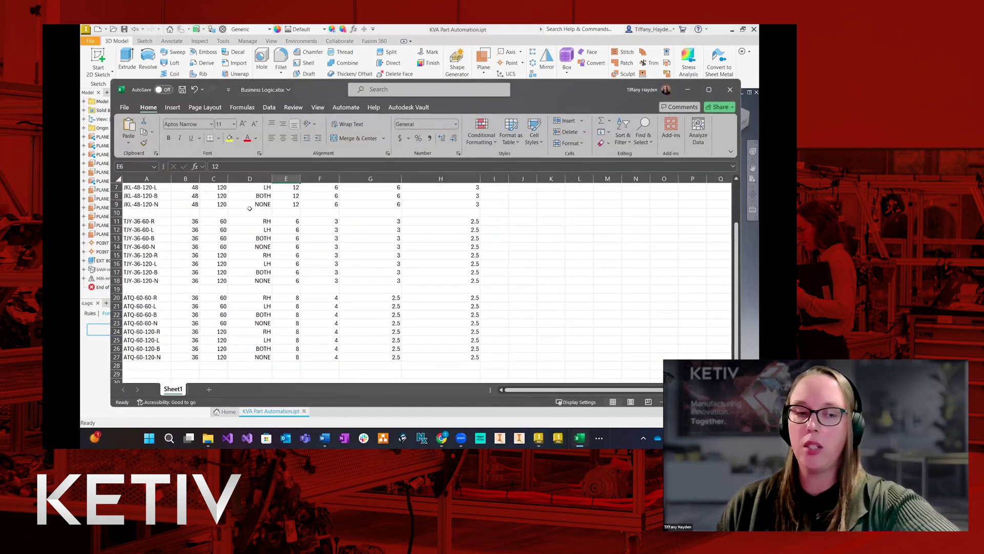
left_click(150, 222)
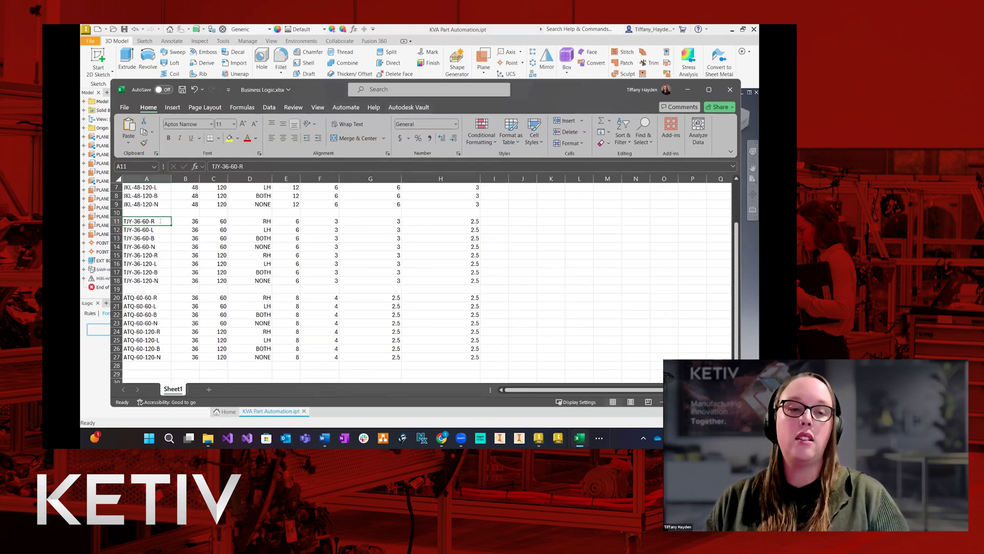
double_click(160, 221)
key("ctrl+c")
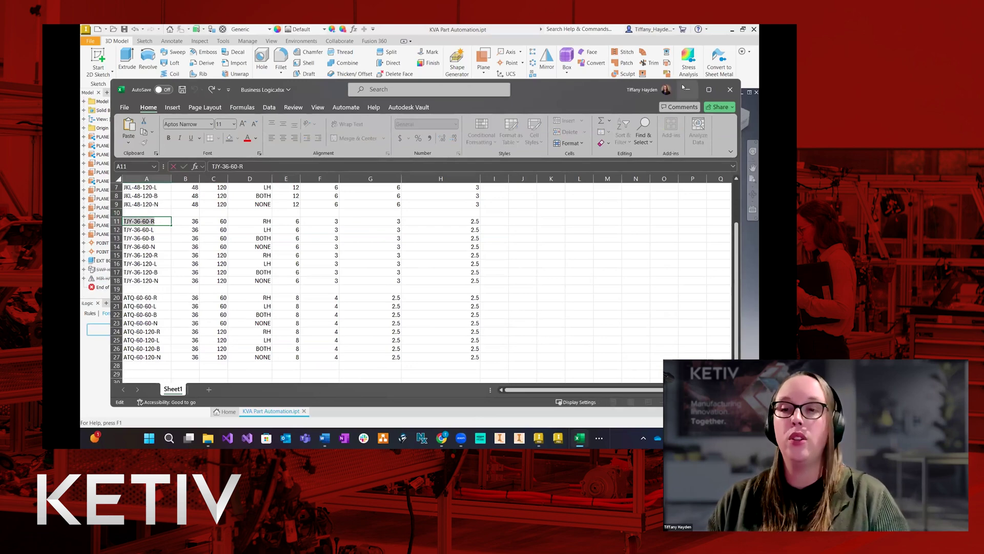
left_click(686, 89)
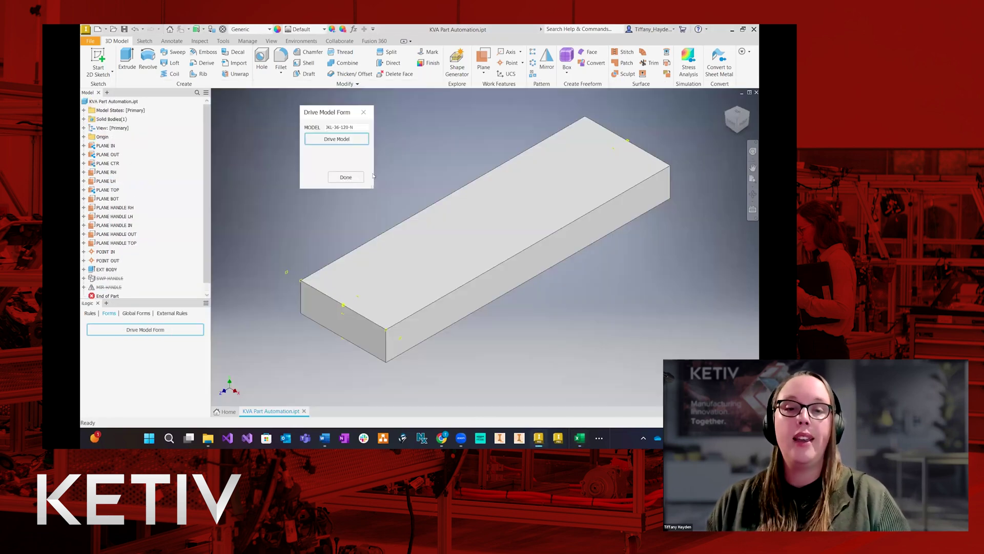
Replace the form's MODEL number with the copied TJY-36-60-R and run Drive Model, reopening the form if it is closed.
triple_click(353, 126)
key("ctrl+v")
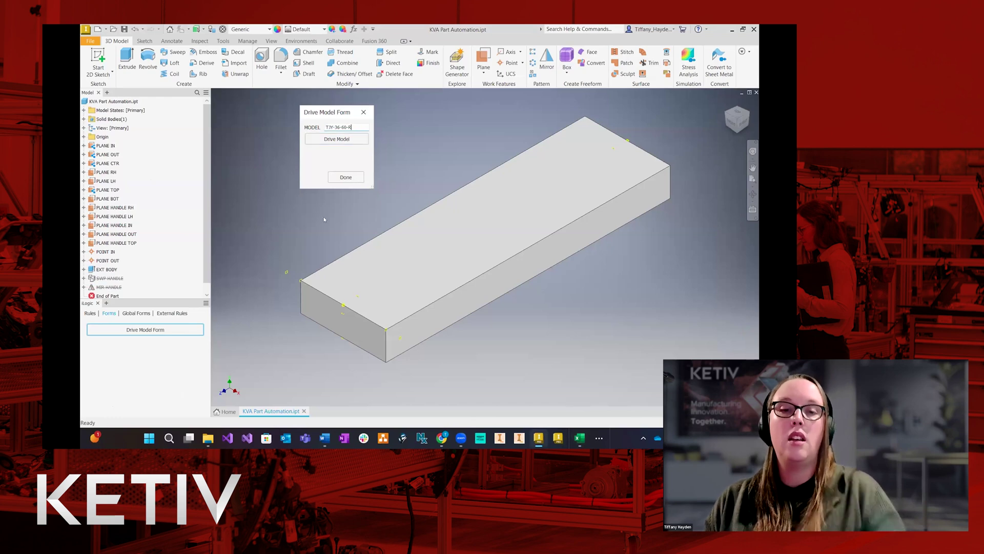
left_click(344, 178)
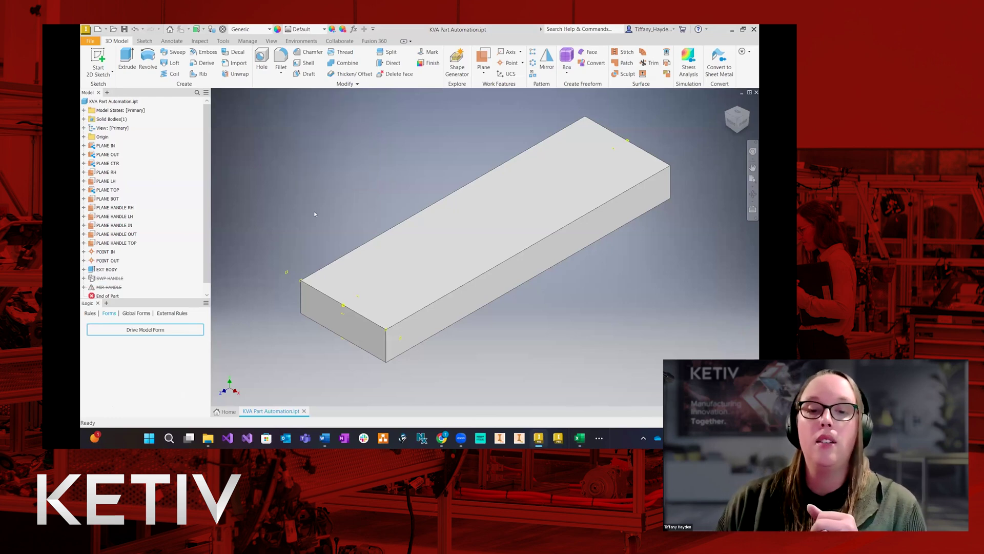
scroll(144, 271, "down", 1)
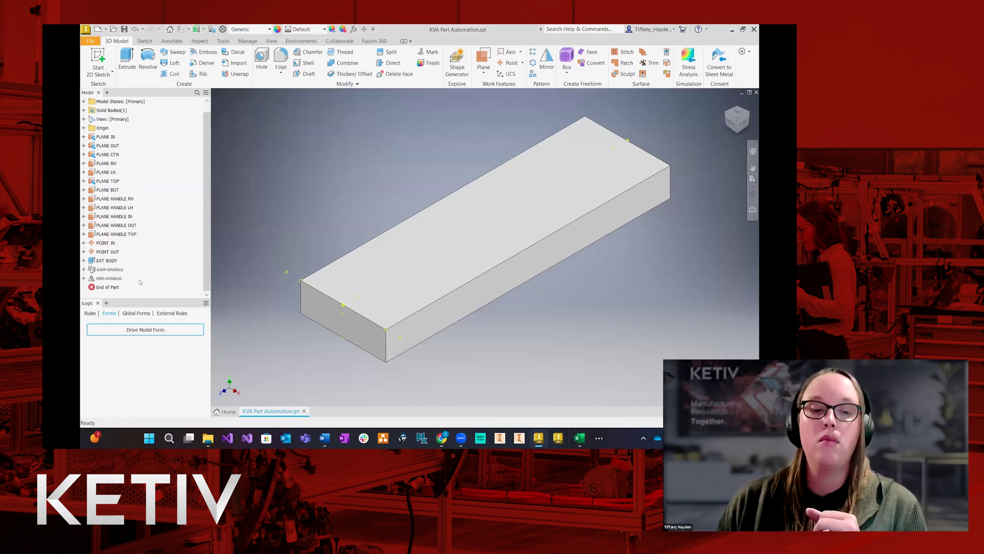
left_click(138, 328)
left_click(333, 141)
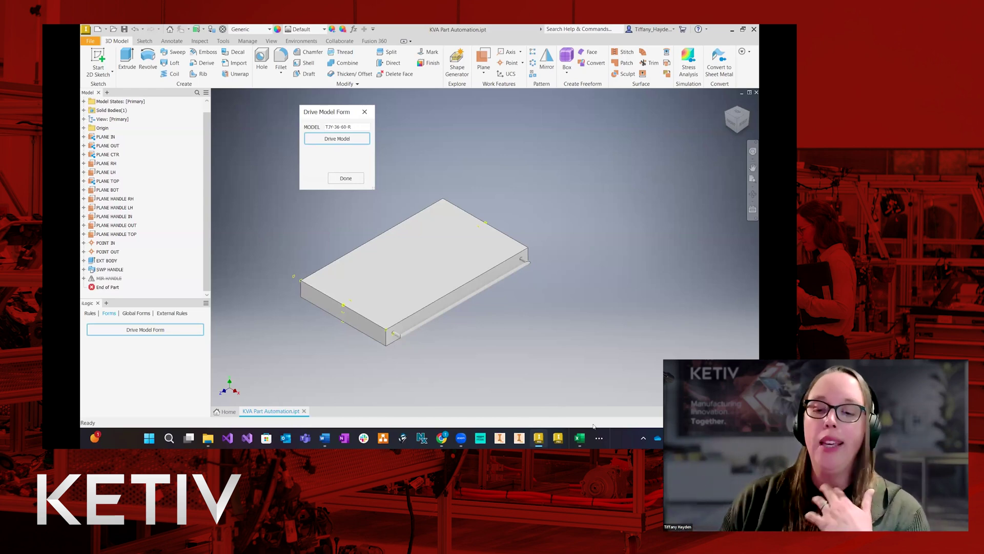
Copy model number ATQ-60-60-R from cell A20 of Business Logic.xlsx in Excel, then drive the Inventor model with it through the form.
left_click(579, 438)
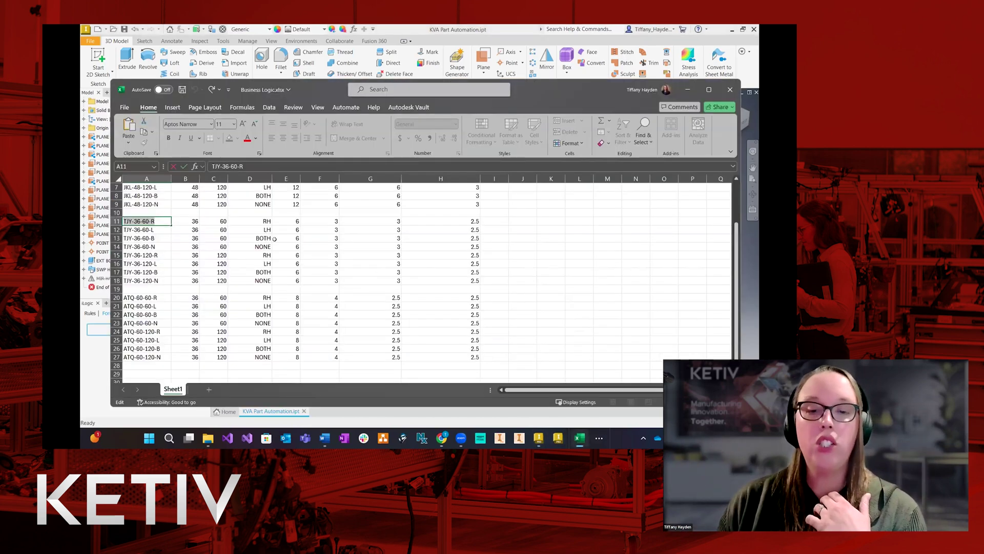
scroll(298, 226, "up", 2)
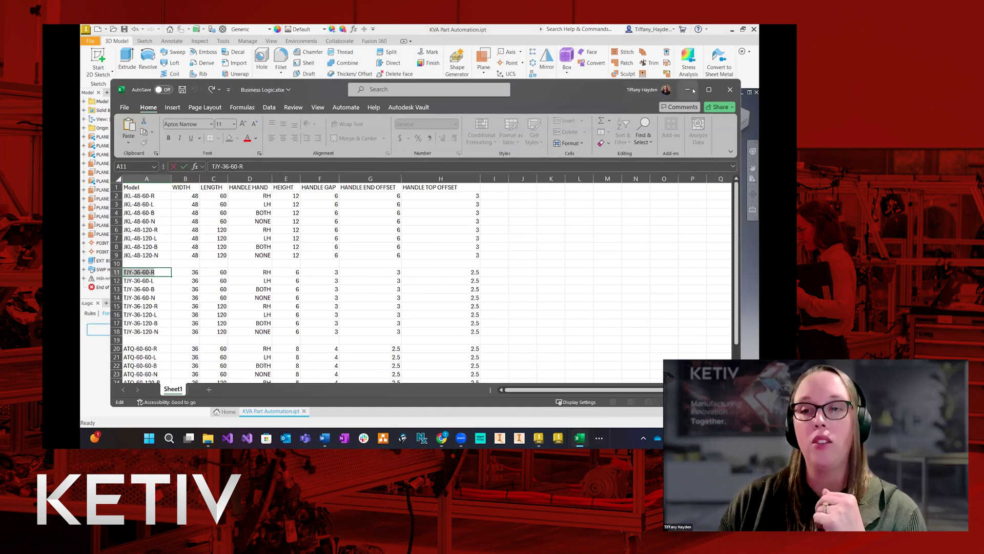
left_click(156, 348)
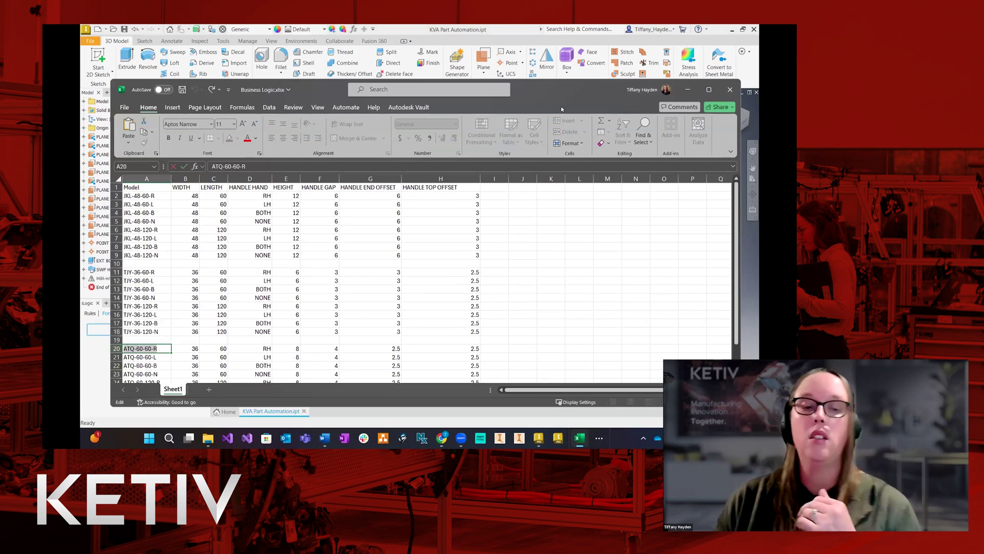
key("alt+Tab")
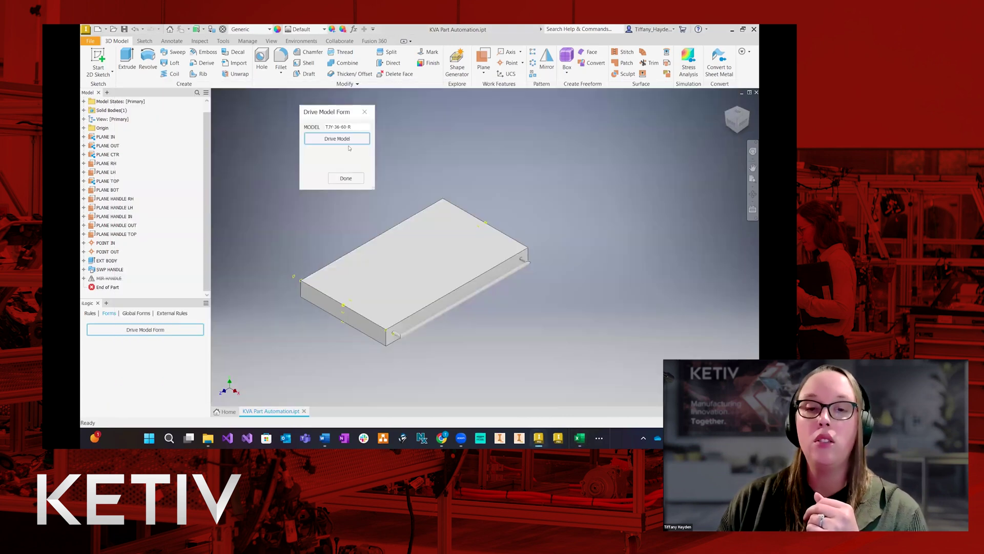
type("ATQ-60-60-R")
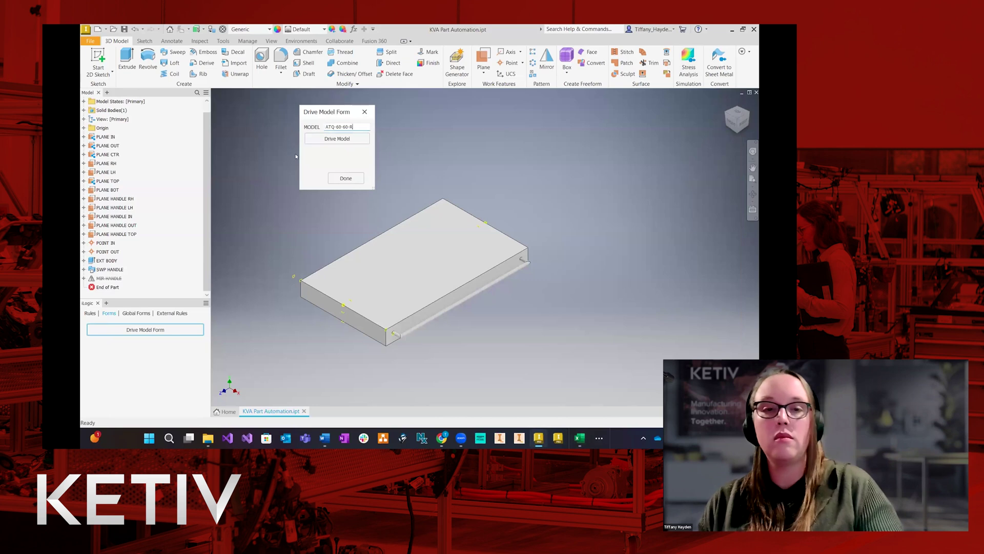
left_click(347, 145)
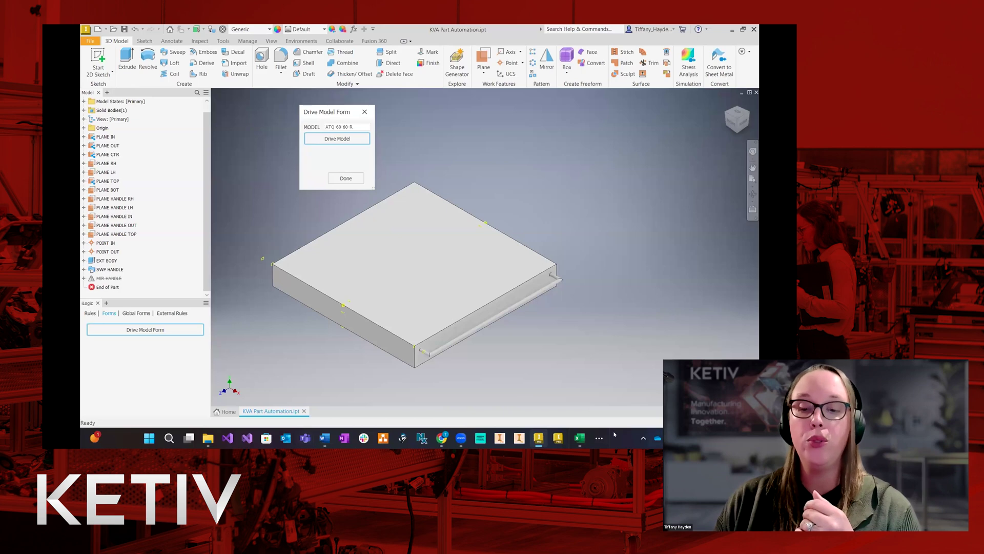
Return to the Business Logic.xlsx workbook in Excel, minimize it, and close the Drive Model Form in Inventor.
key("alt+Tab")
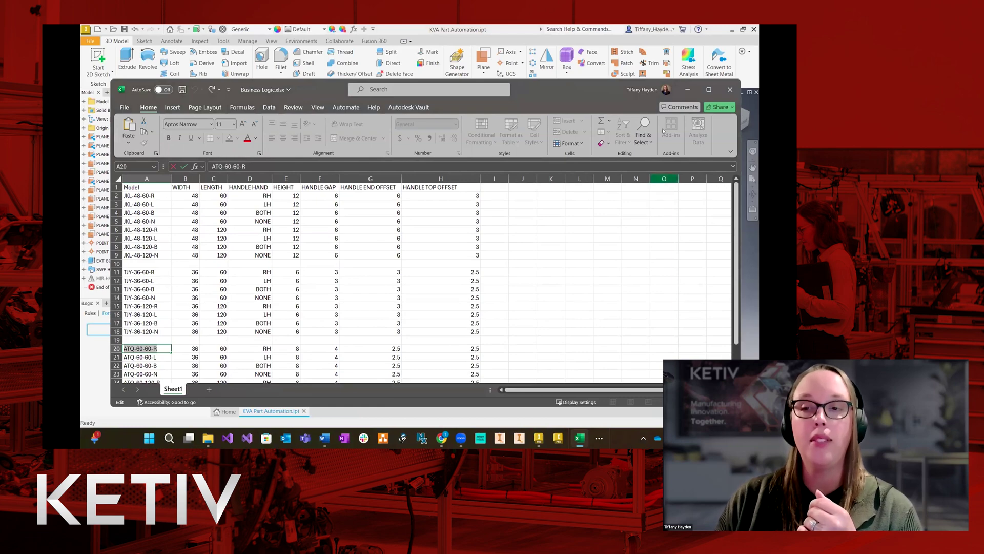
left_click(688, 89)
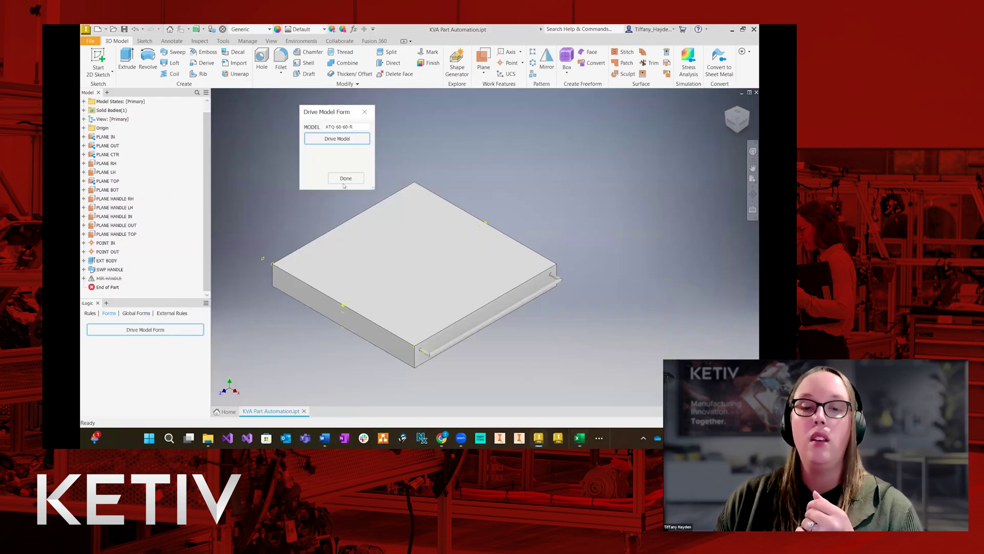
left_click(346, 178)
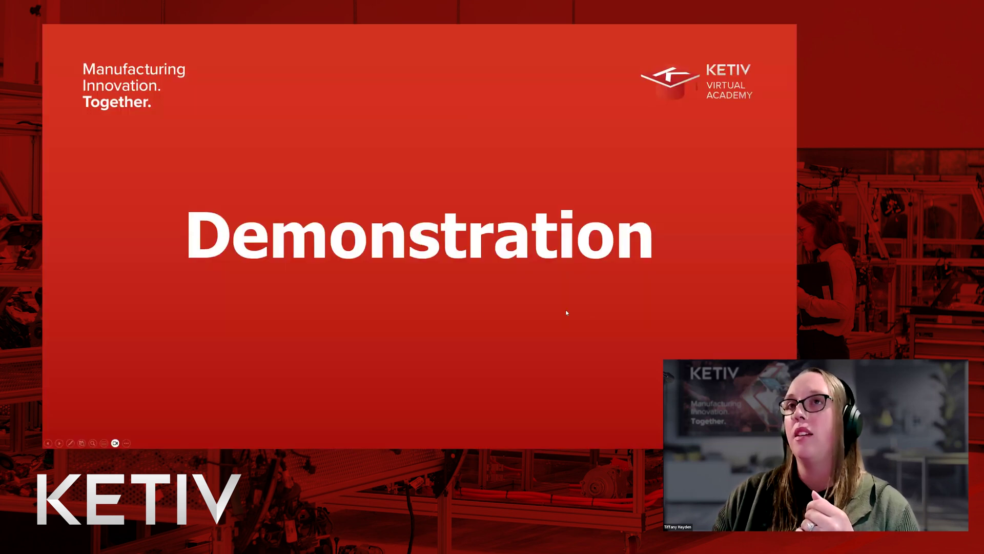
key("Right")
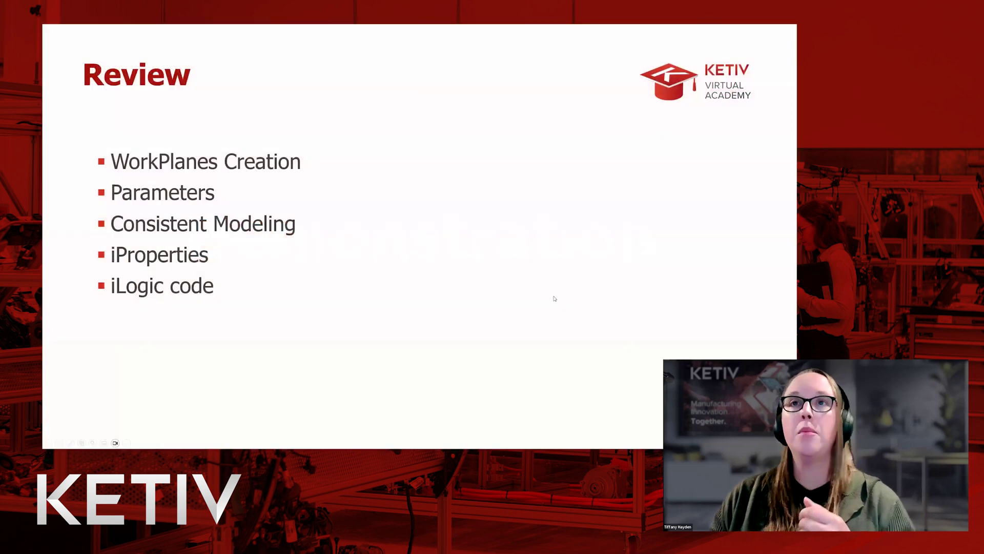